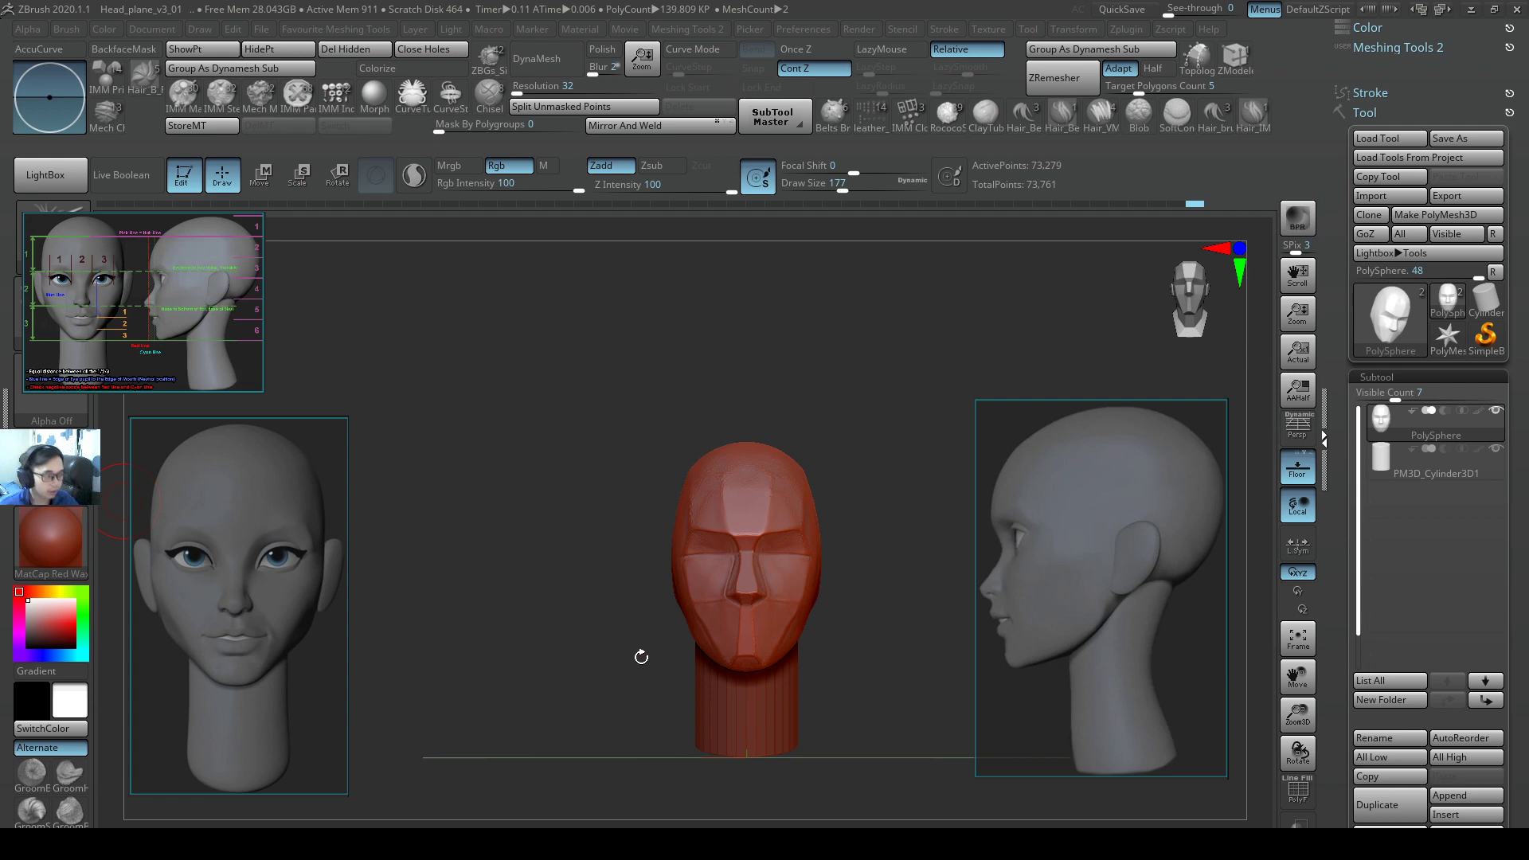
Switch to the browser and move the front and side head reference images outward to uncover the YouTube channel page.
key(super)
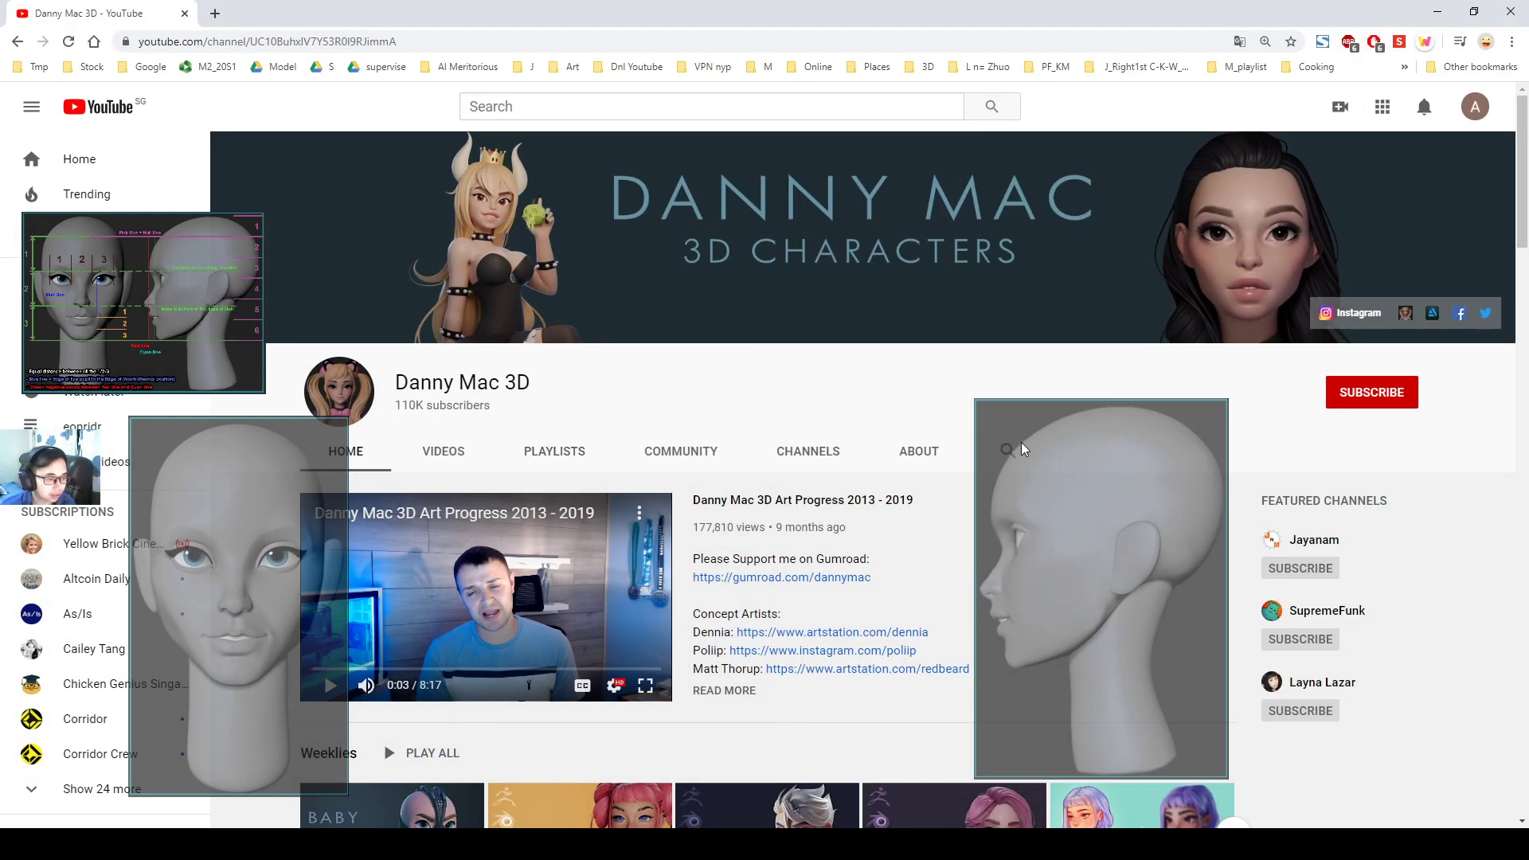
drag(1022, 449, 1133, 474)
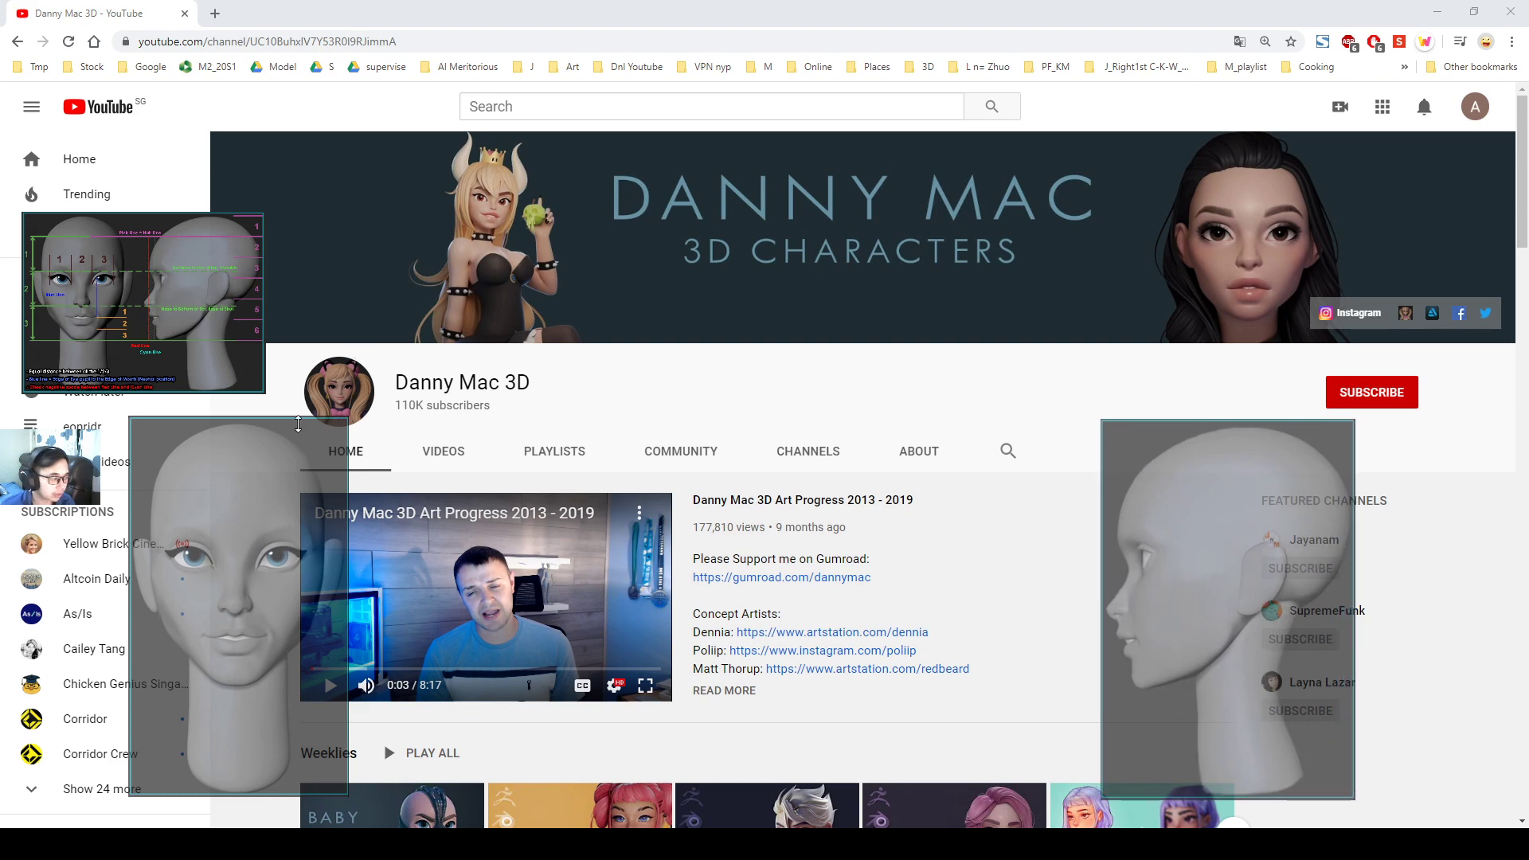
drag(299, 424, 220, 427)
scroll(754, 390, down, 1)
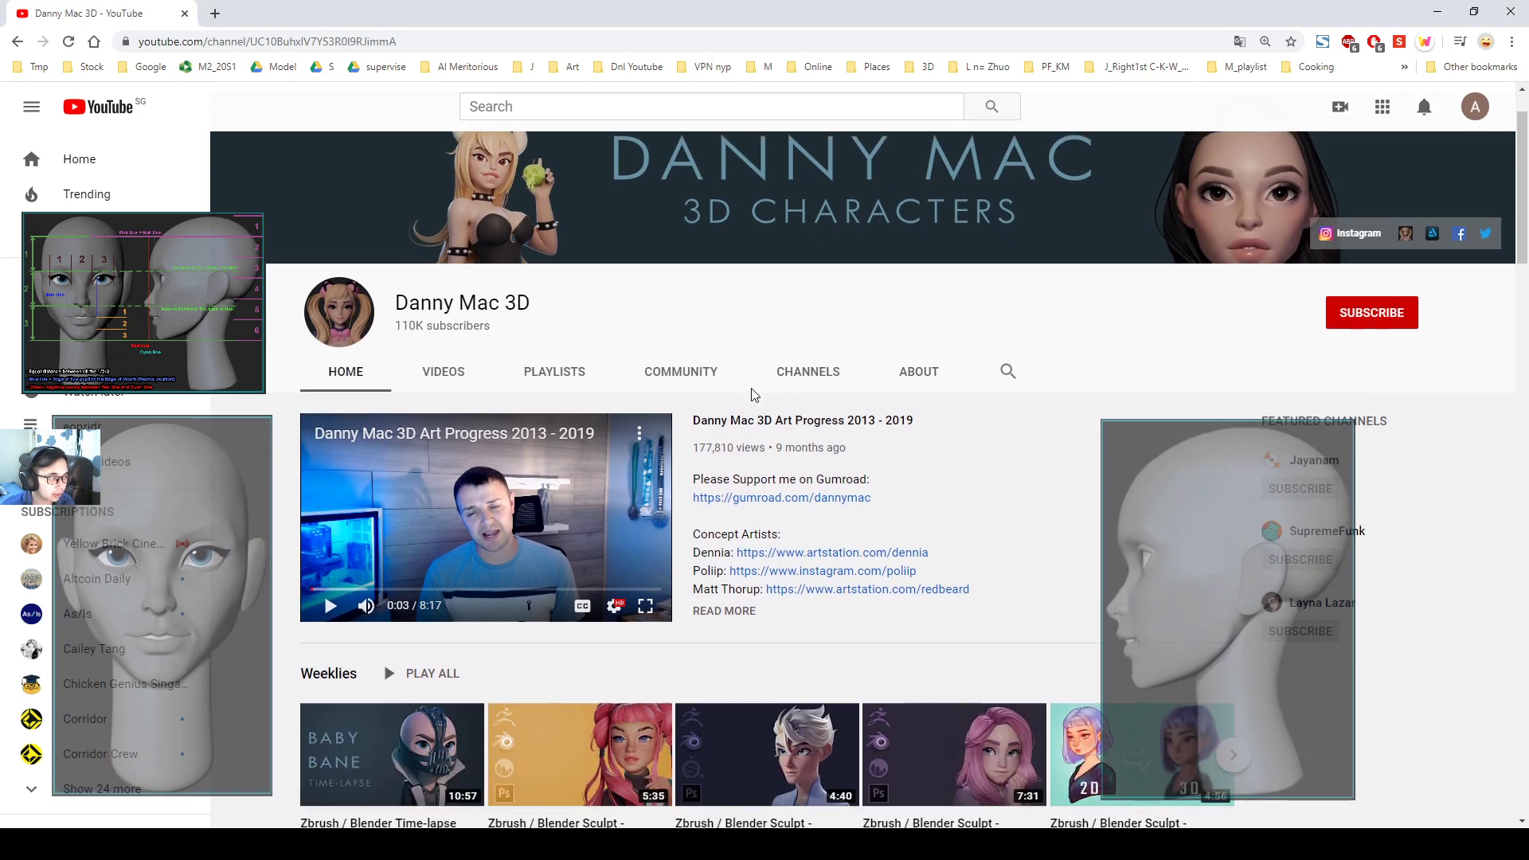
scroll(1041, 399, down, 3)
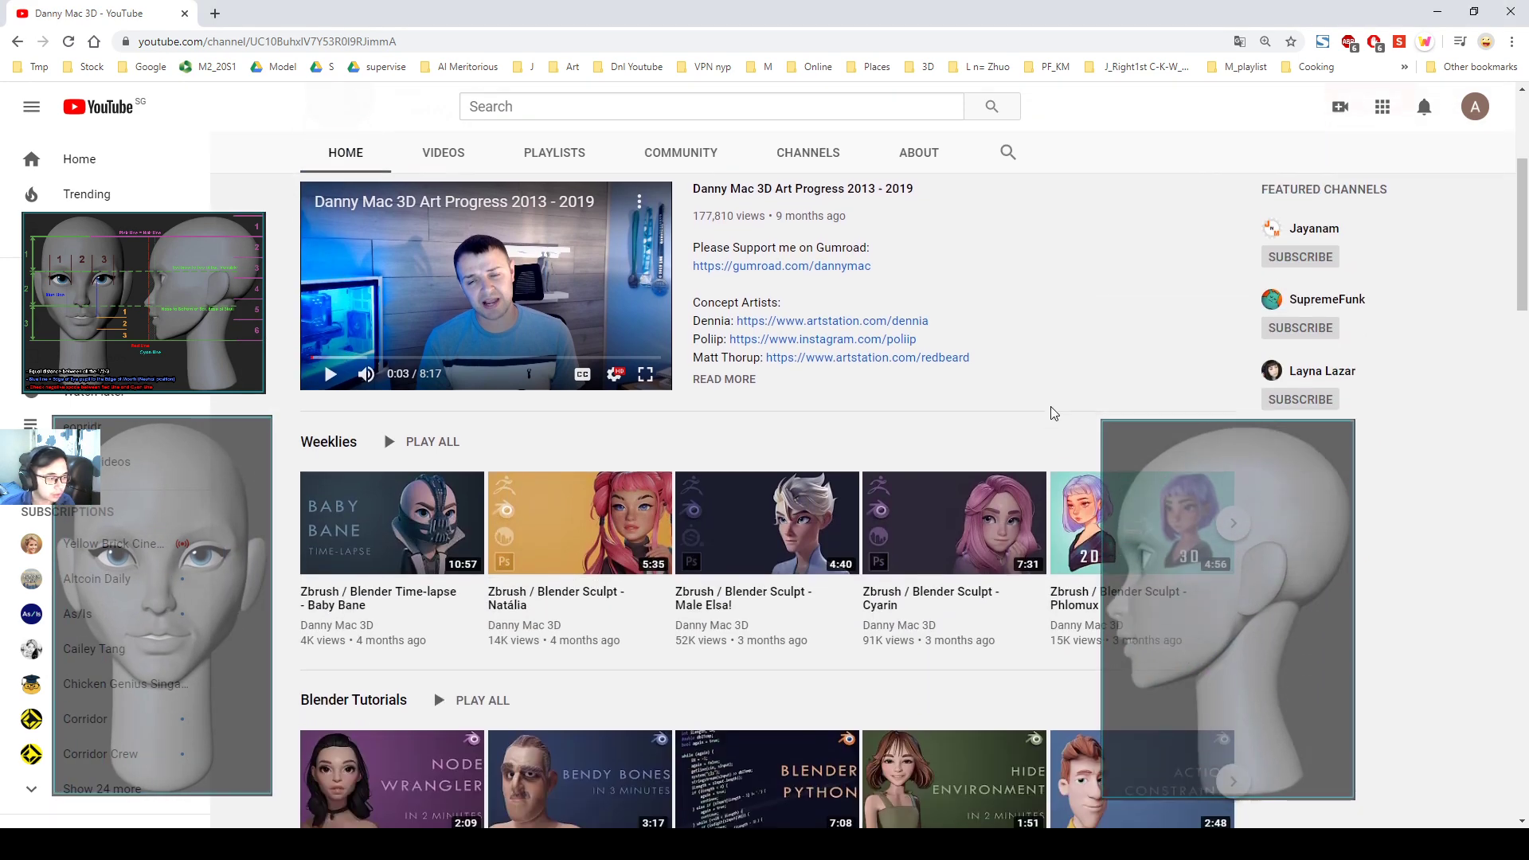
drag(1164, 470, 1300, 474)
Look through the Danny Mac 3D channel's tutorial playlists, including the stylized head sculpting series, and return to ZBrush.
scroll(861, 462, down, 1)
scroll(860, 460, down, 3)
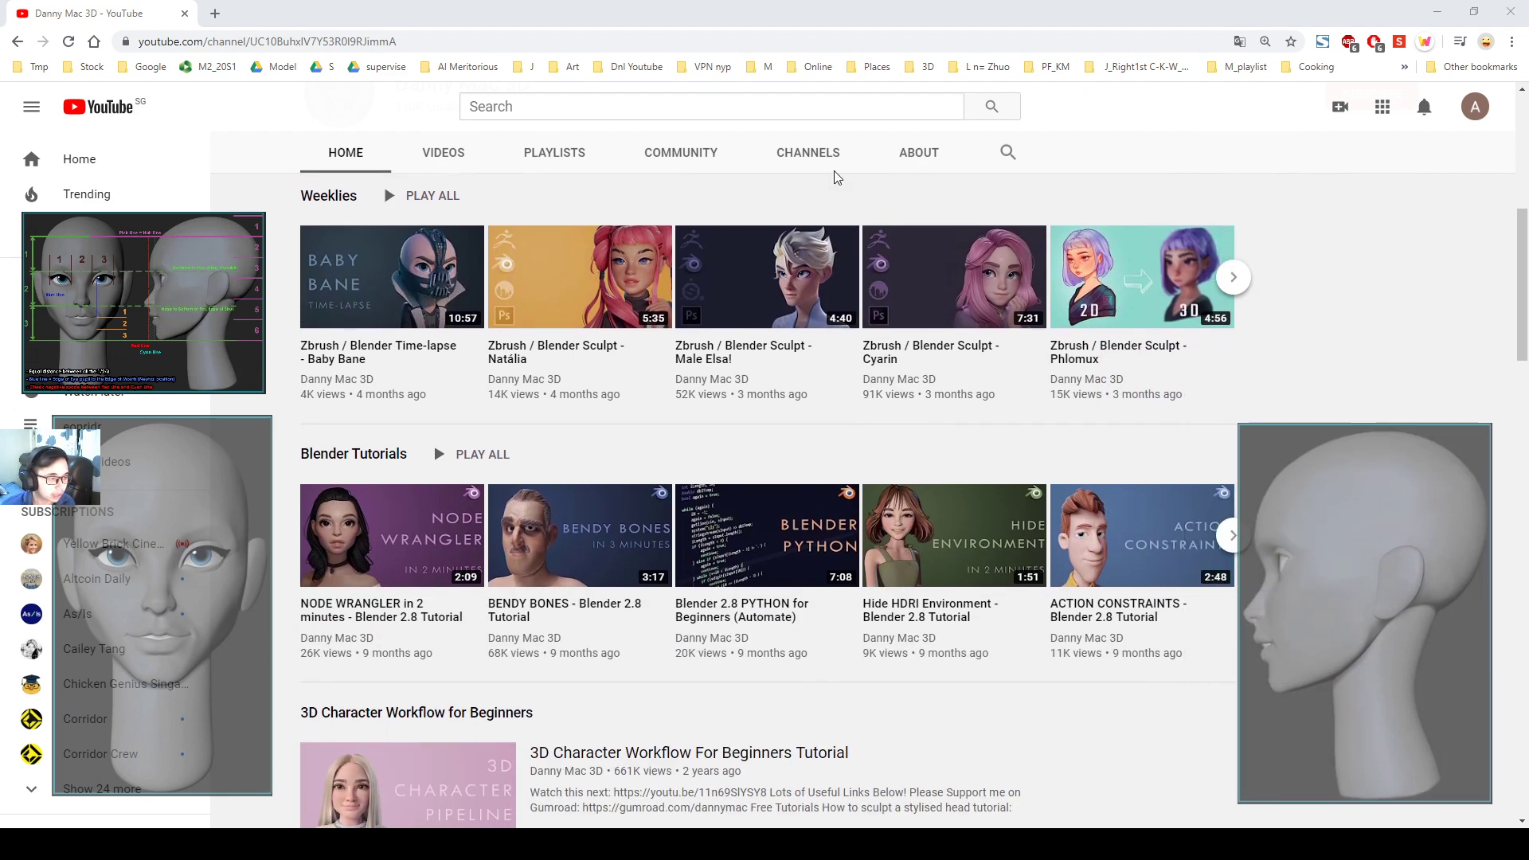
scroll(1079, 366, down, 2)
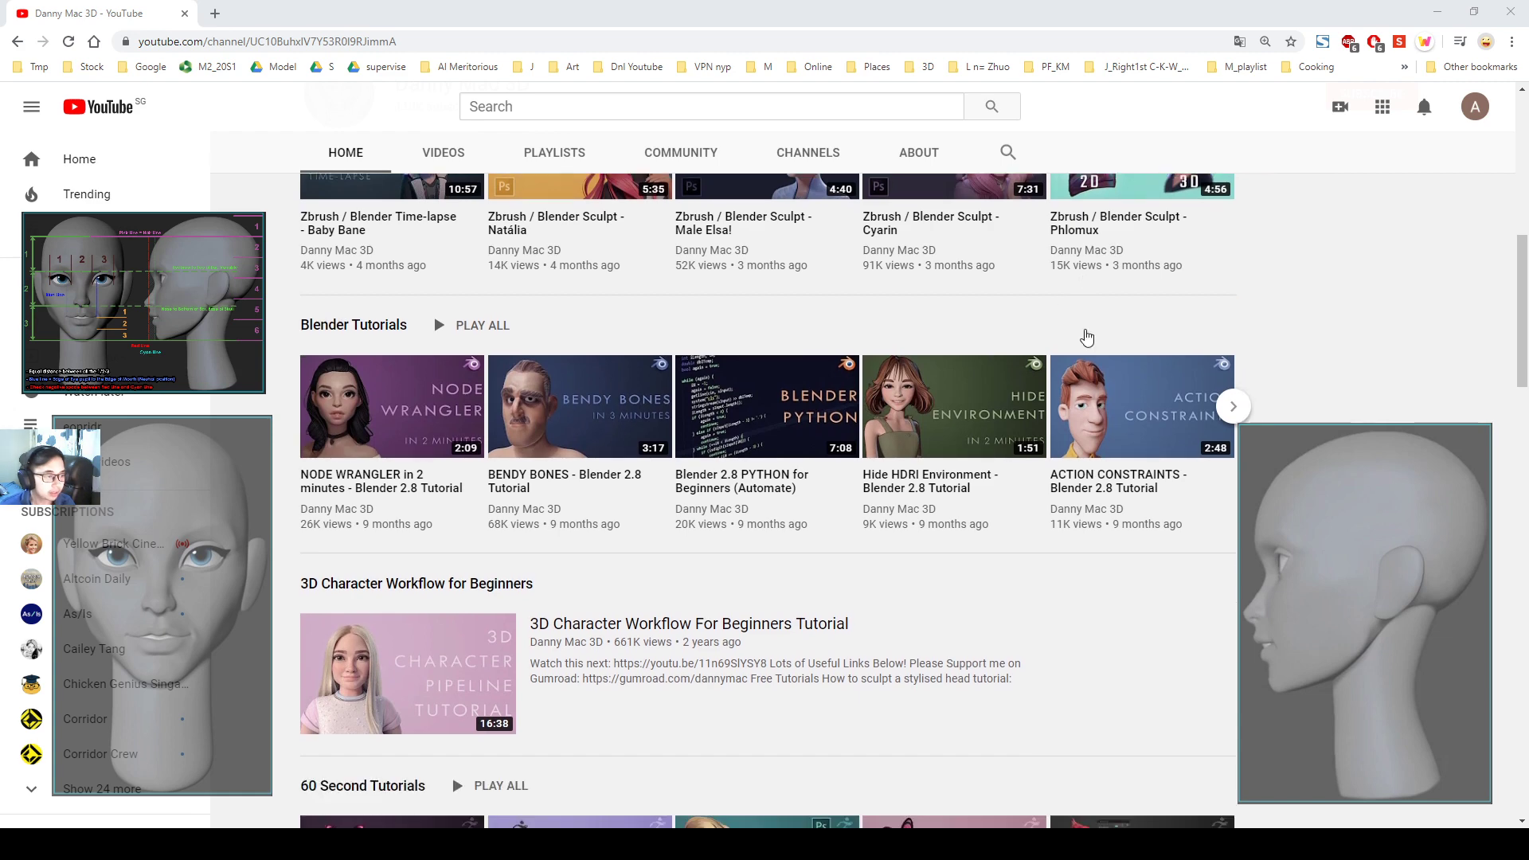
scroll(1087, 338, down, 3)
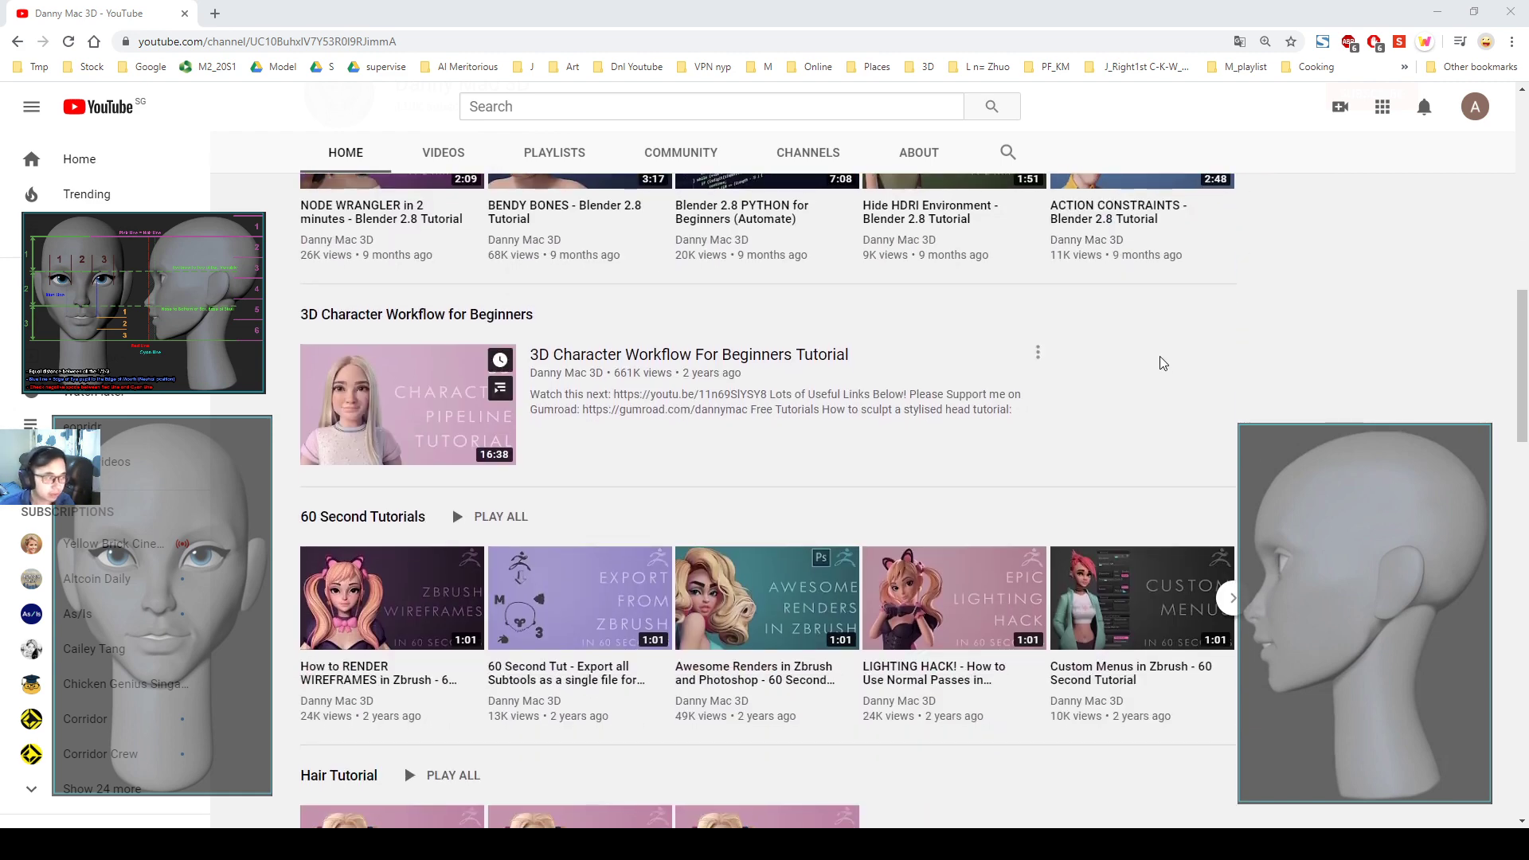
scroll(1161, 363, down, 5)
scroll(1167, 381, down, 2)
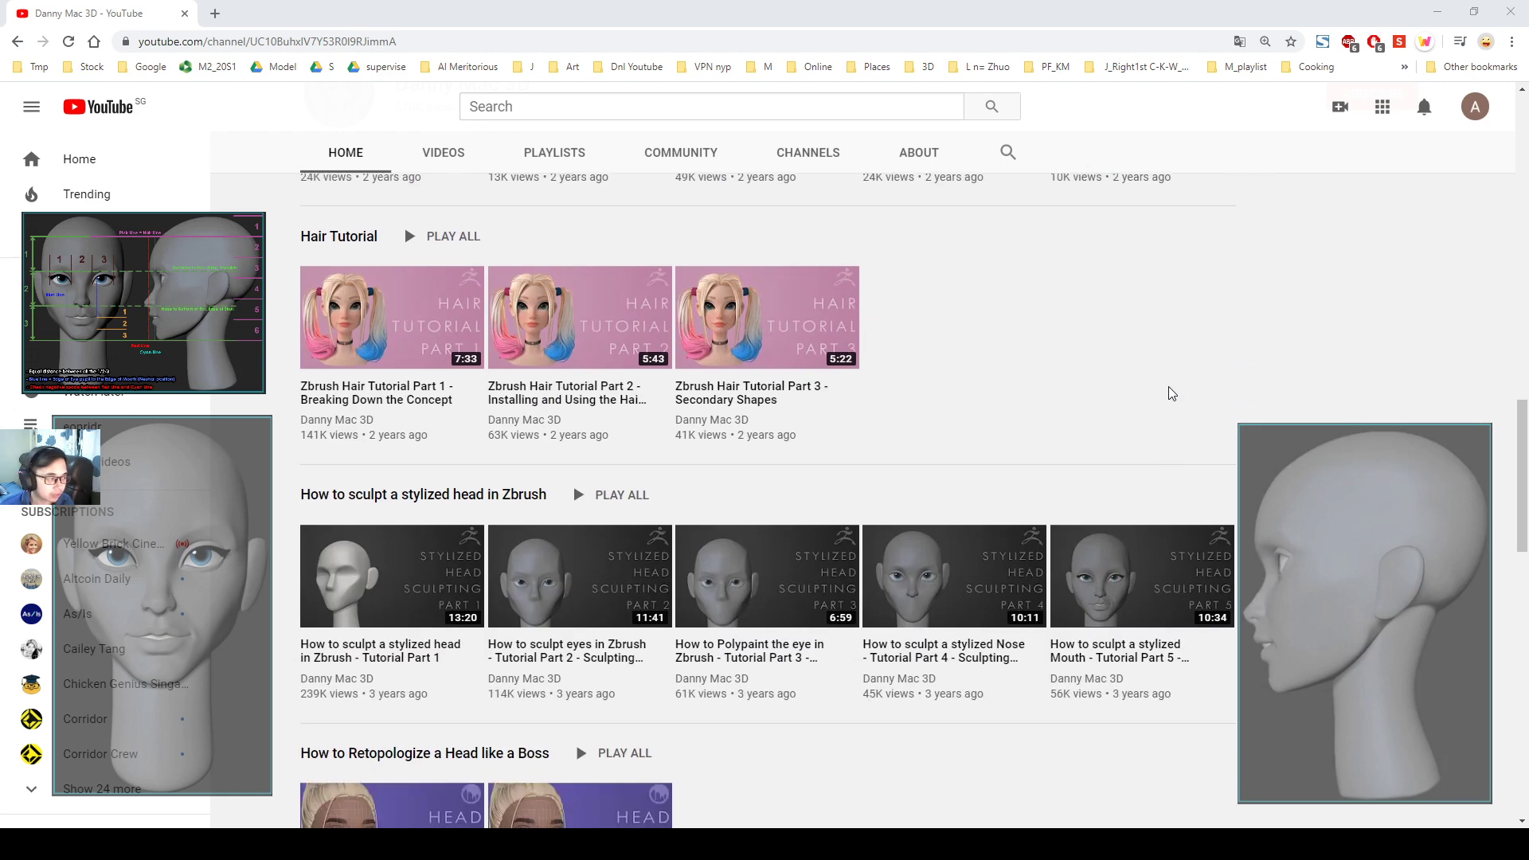
scroll(1168, 385, down, 6)
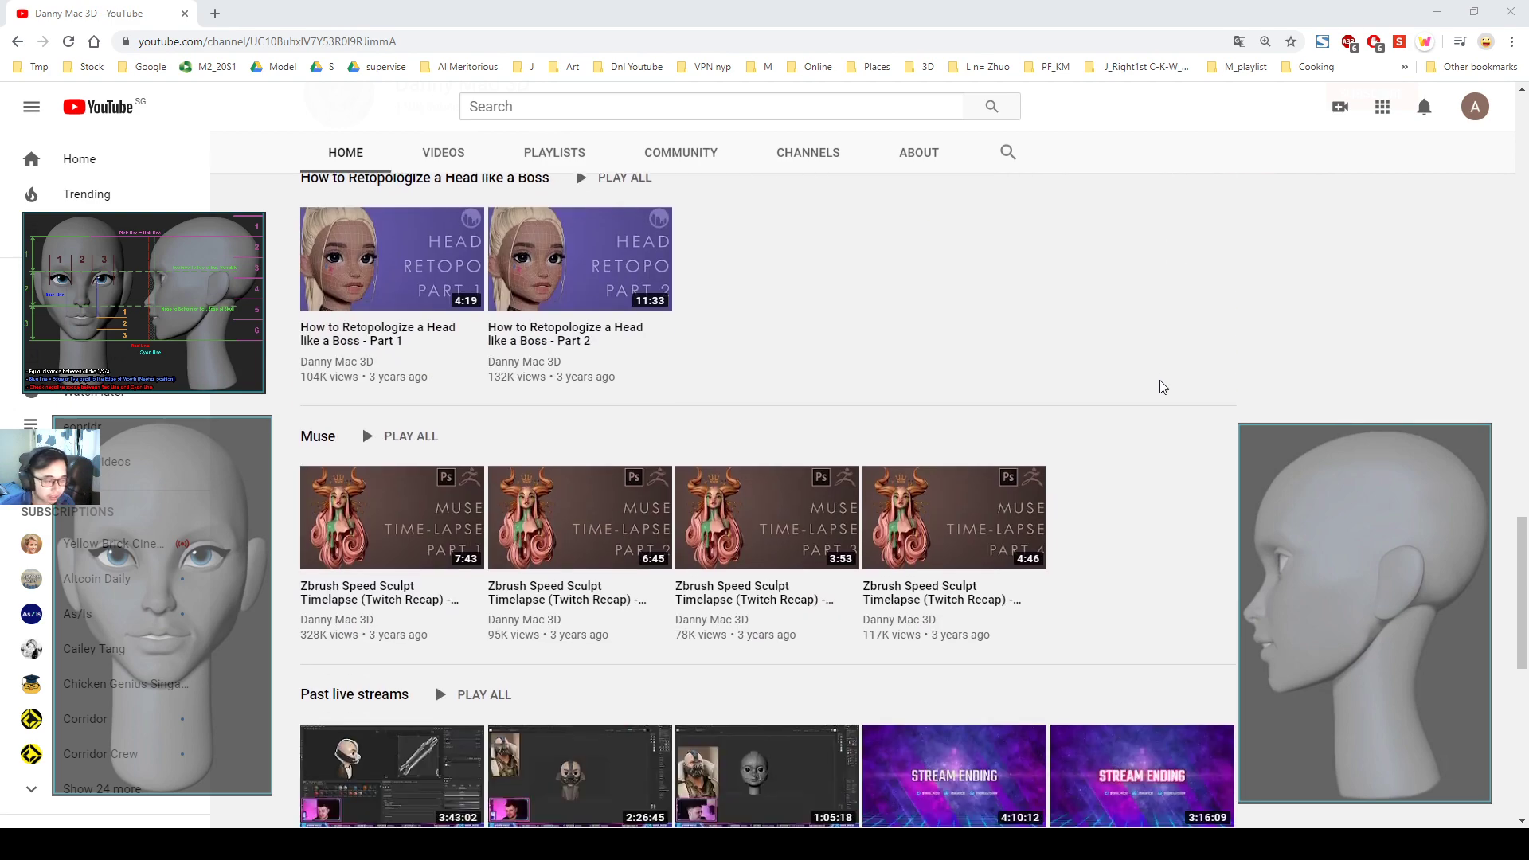
scroll(1162, 387, down, 8)
scroll(1153, 366, up, 20)
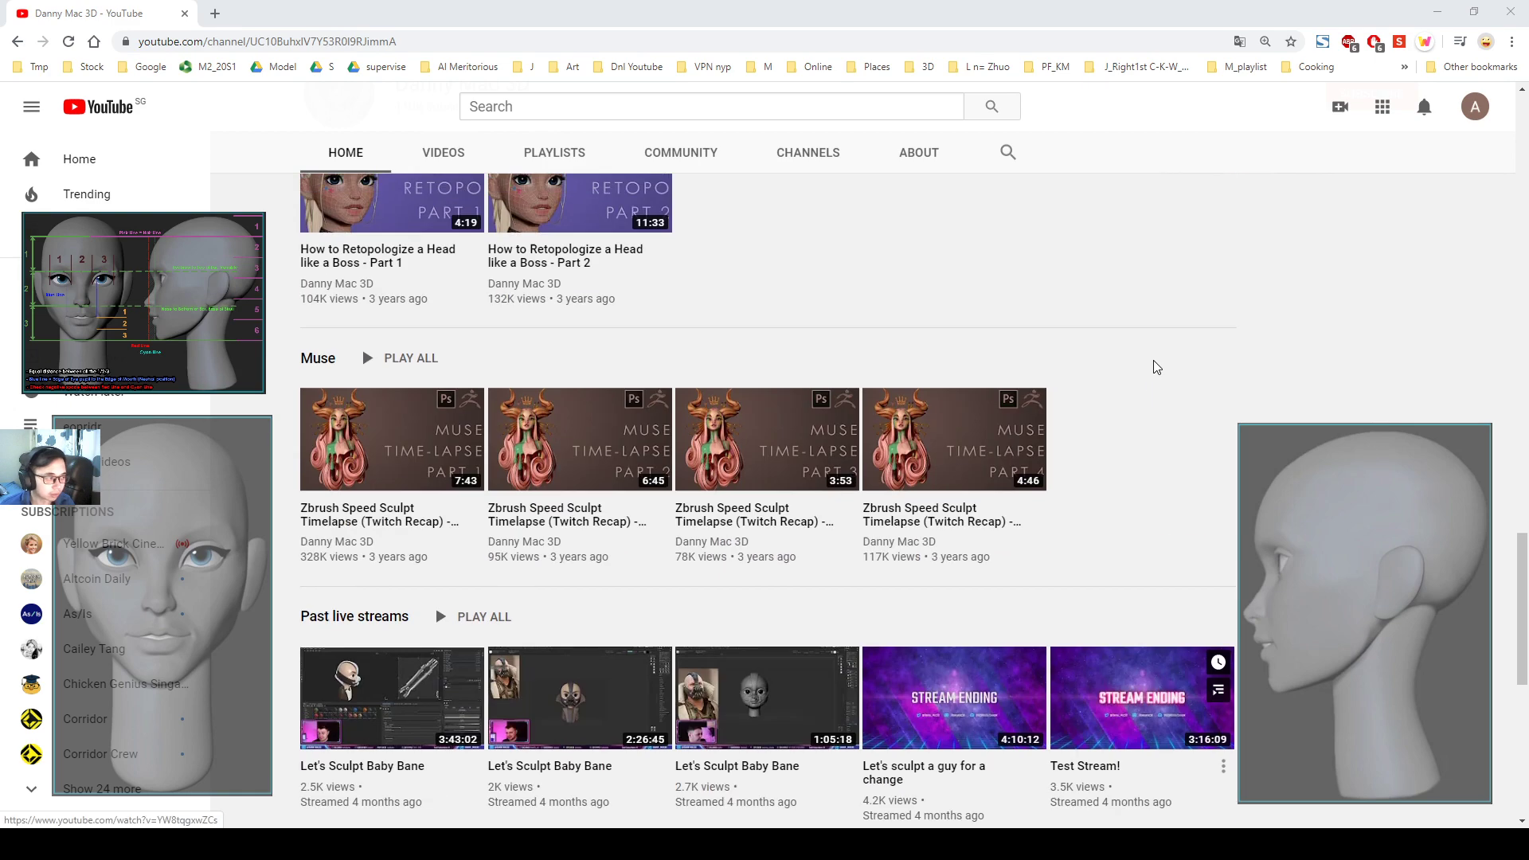
scroll(1182, 385, up, 4)
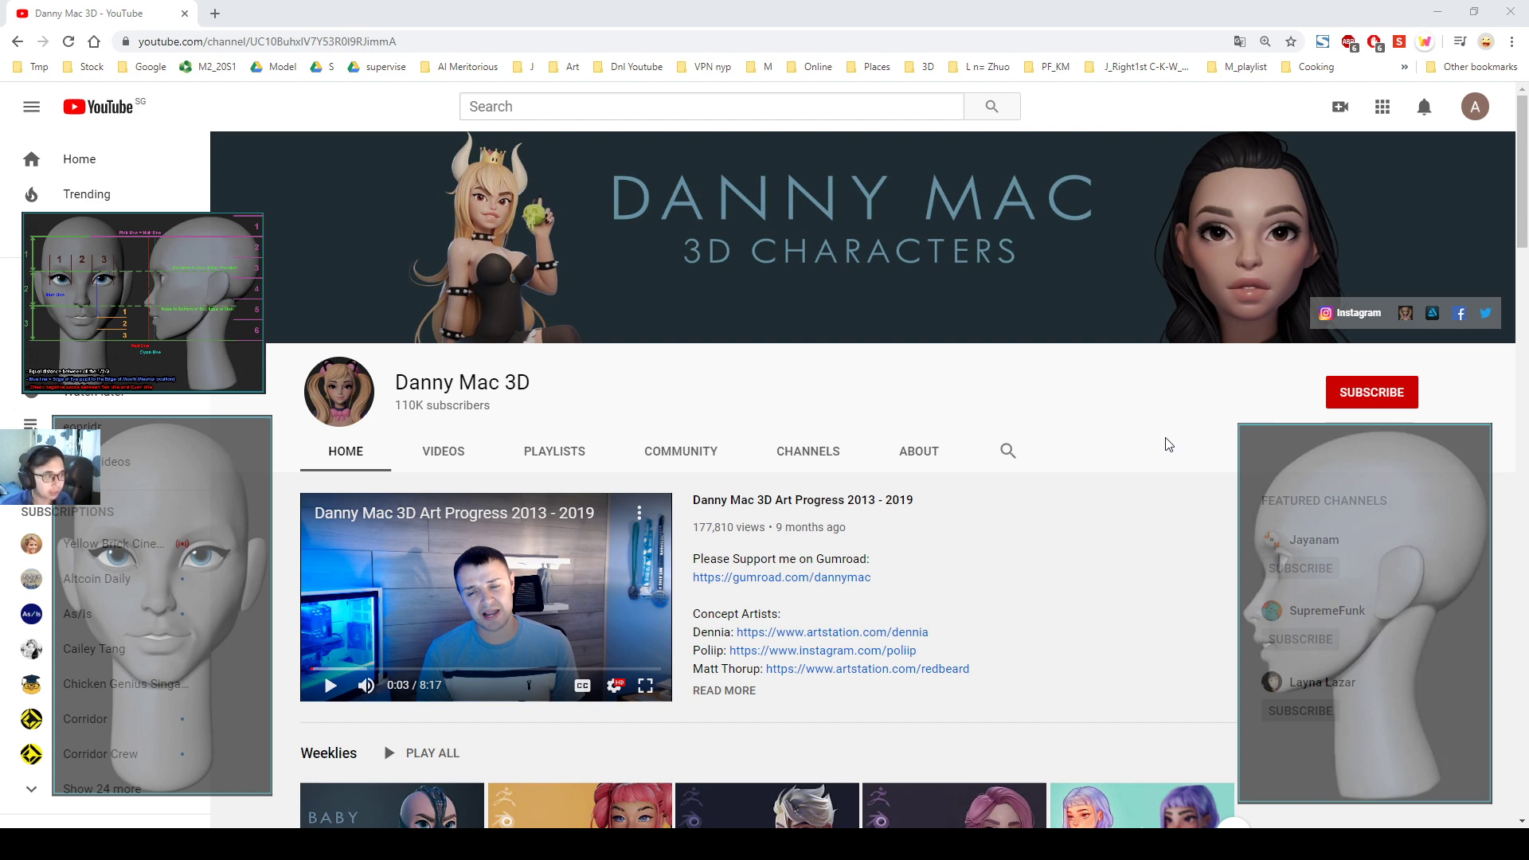
scroll(1158, 417, down, 8)
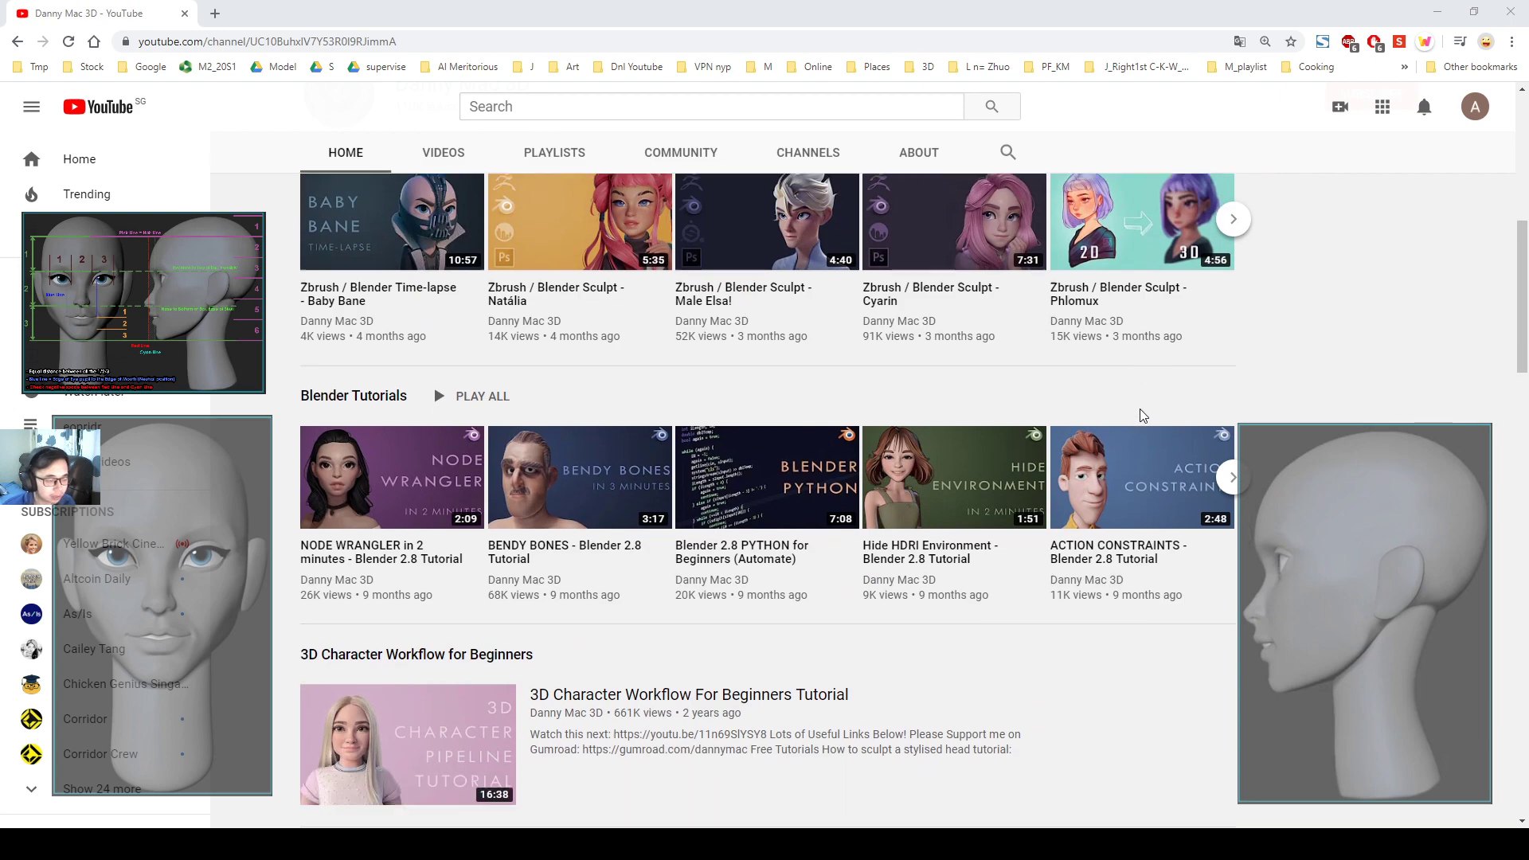
scroll(1139, 408, down, 15)
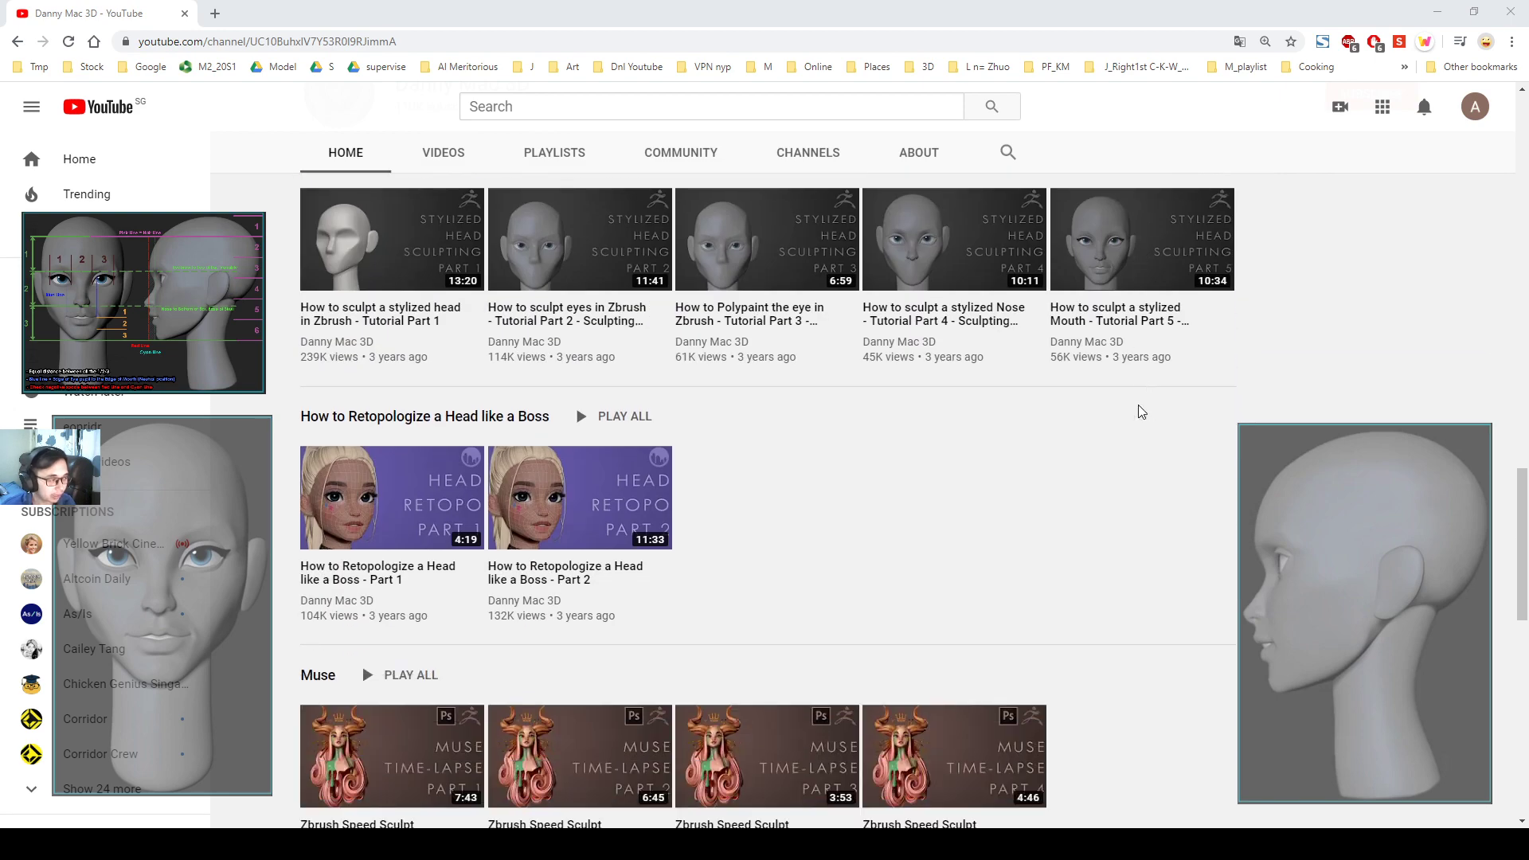
scroll(1139, 411, up, 1)
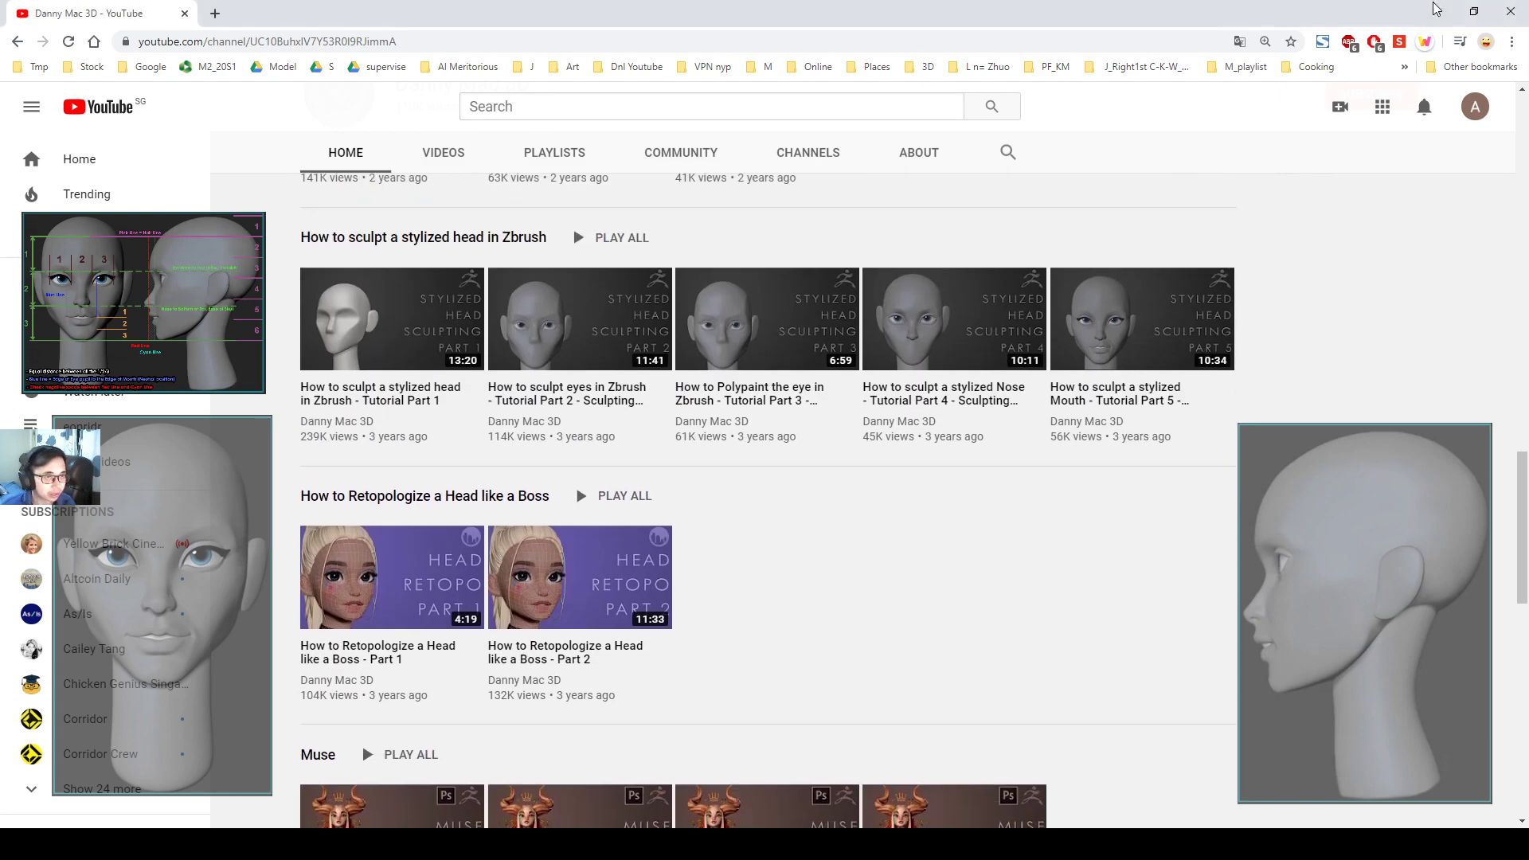
click(1436, 9)
In a closer side view of the head, trace the front and side plane border from forehead to chin, and clear the markings.
mouse_move(887, 454)
alt+mouse_down()
mouse_move(1123, 467)
mouse_move(924, 368)
mouse_move(932, 422)
mouse_move(985, 434)
mouse_move(948, 433)
mouse_move(951, 399)
alt+mouse_up()
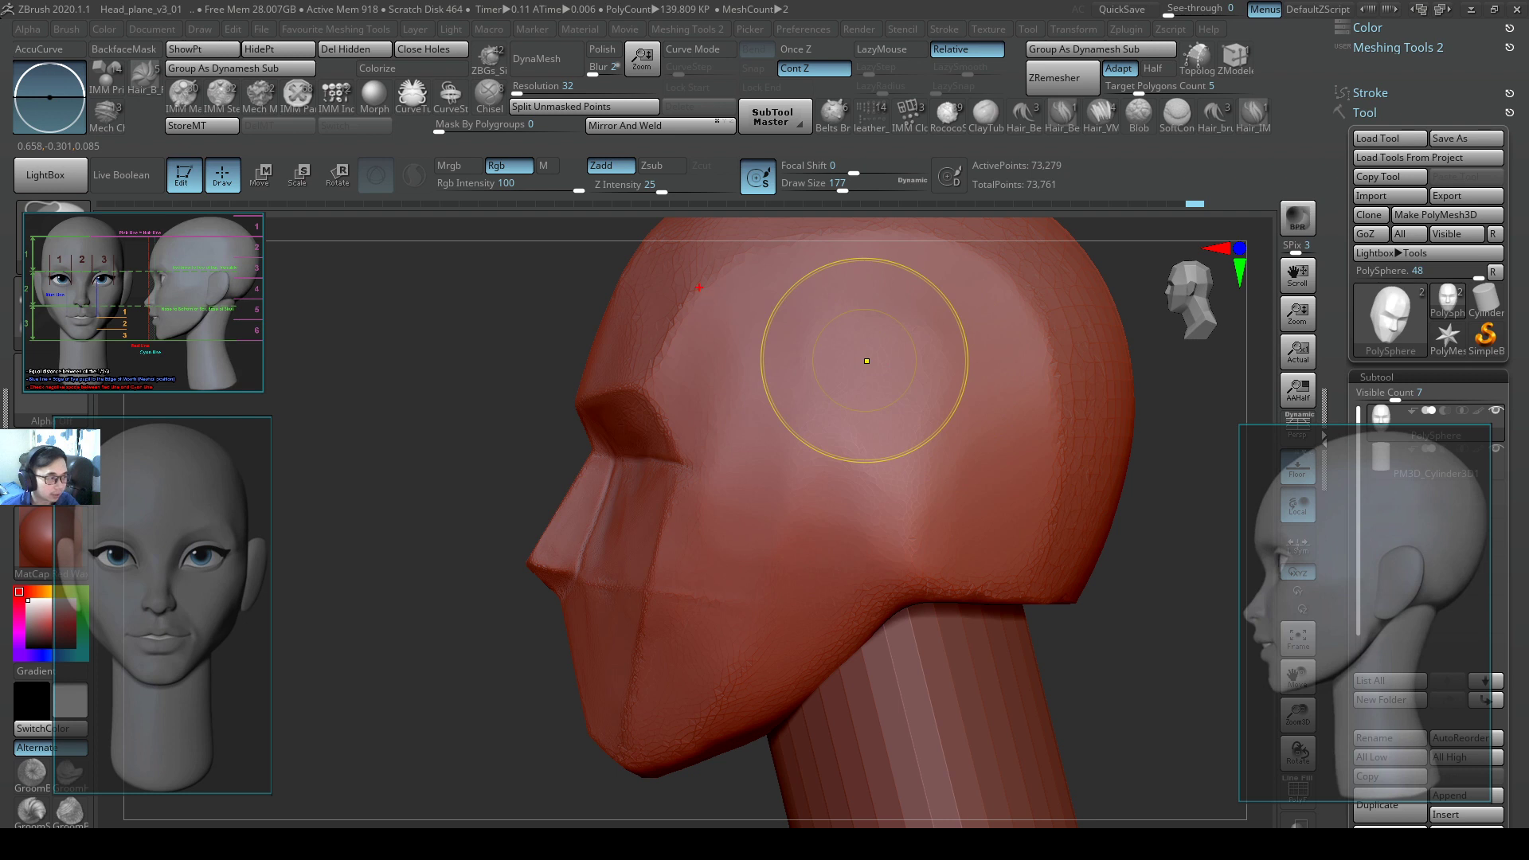
mouse_move(649, 390)
ctrl+shift+mouse_down()
mouse_move(682, 465)
mouse_move(611, 768)
ctrl+shift+mouse_up()
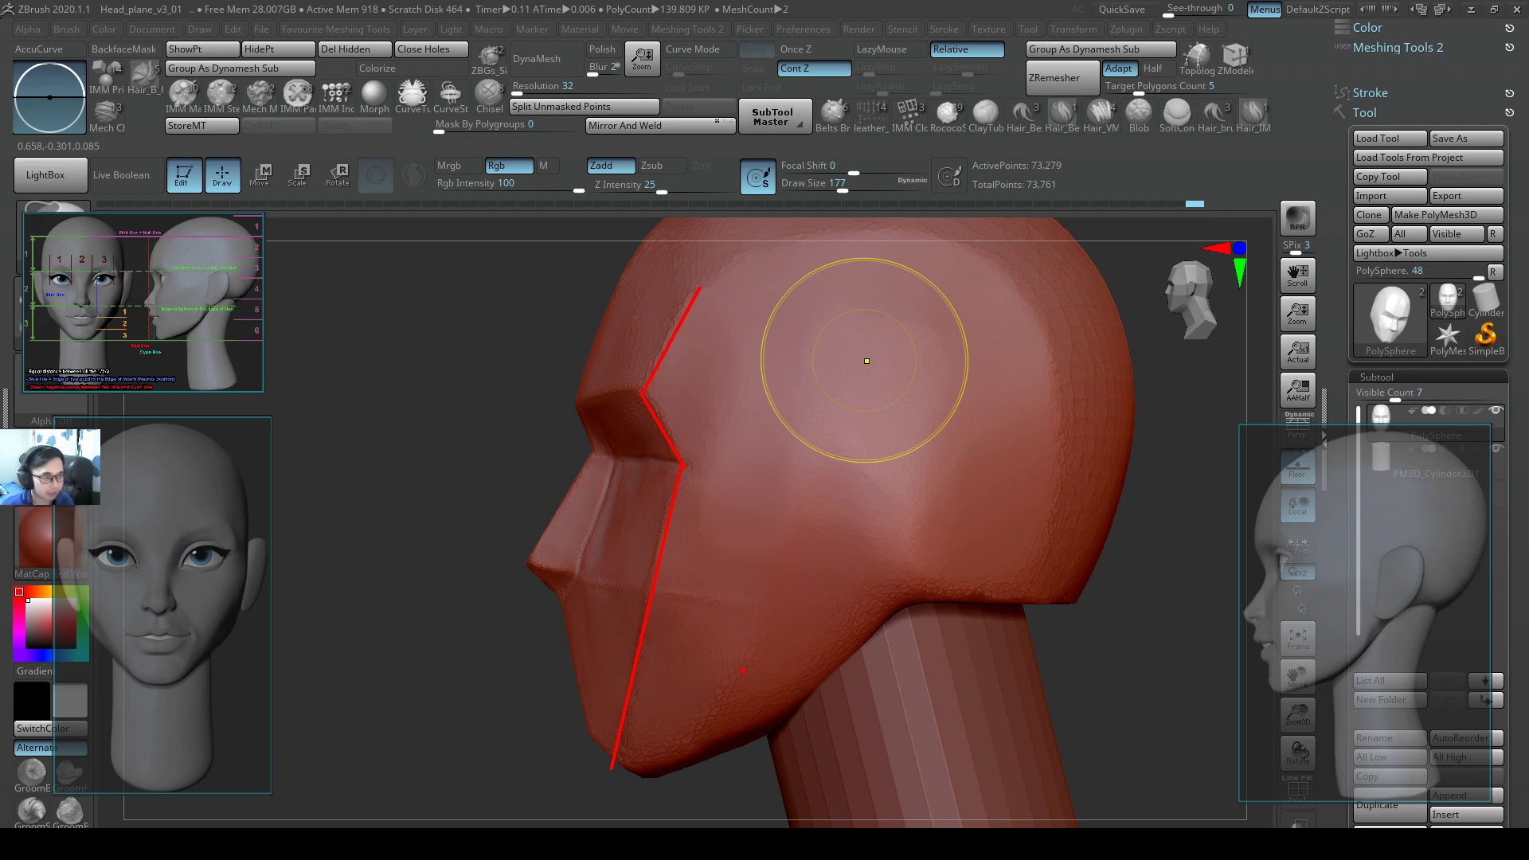
key(Escape)
mouse_move(959, 335)
right_down()
mouse_move(1013, 331)
mouse_move(962, 368)
right_up()
mouse_move(961, 367)
mouse_down()
mouse_move(921, 365)
mouse_move(1017, 366)
mouse_move(990, 359)
mouse_up()
drag(718, 286, 667, 385)
mouse_move(704, 478)
mouse_down()
mouse_move(703, 465)
mouse_move(643, 750)
mouse_up()
key(Escape)
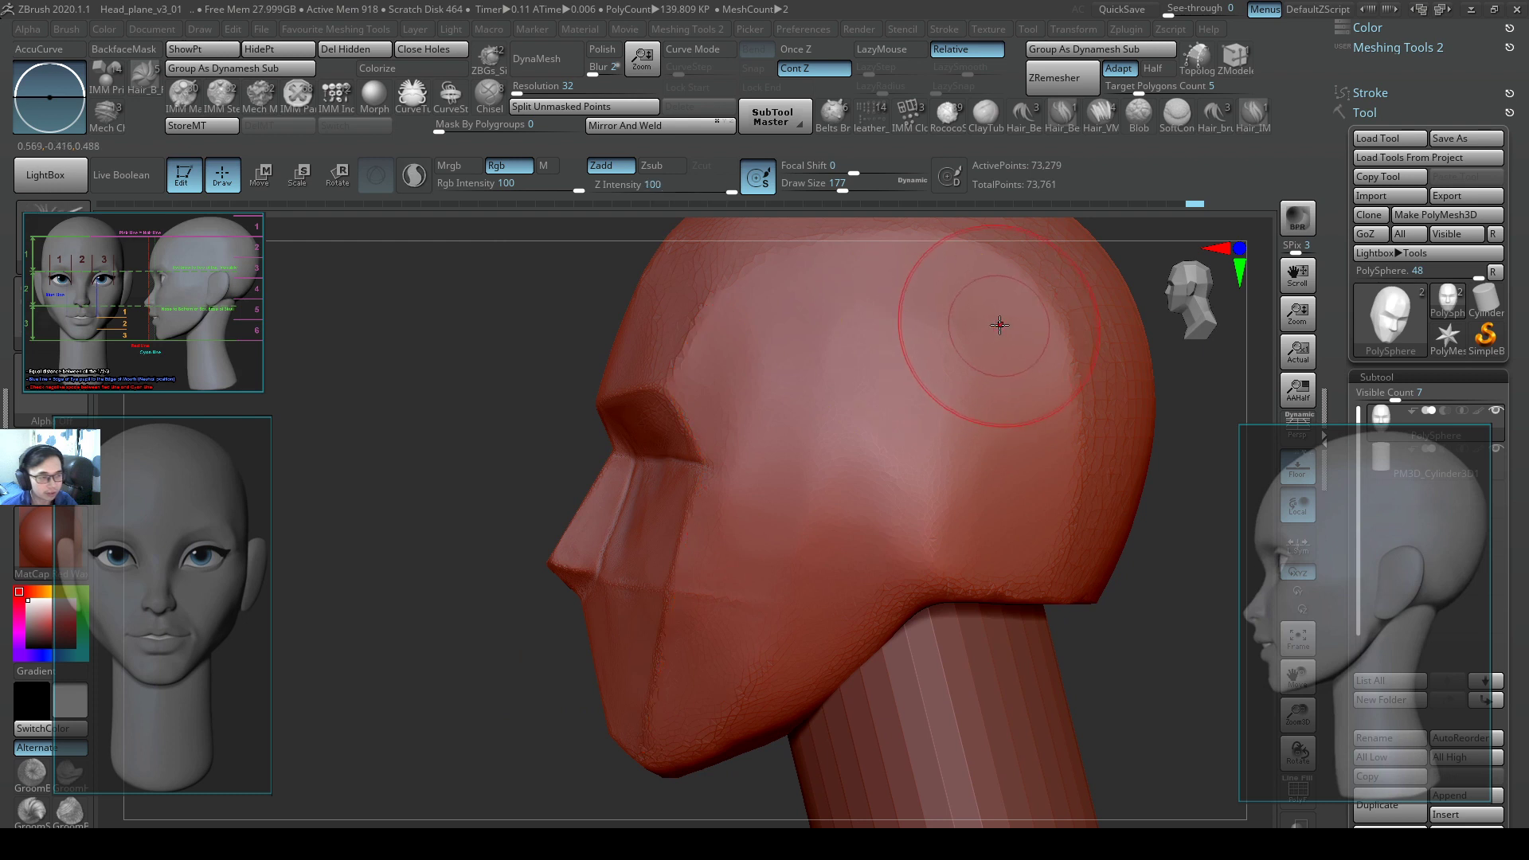
Trace the head's side plane from the back of the skull over the temple to the chin, check it from the front, and clear it.
mouse_move(1017, 383)
ctrl+right_down()
mouse_move(916, 434)
mouse_move(921, 365)
ctrl+right_up()
key(ctrl)
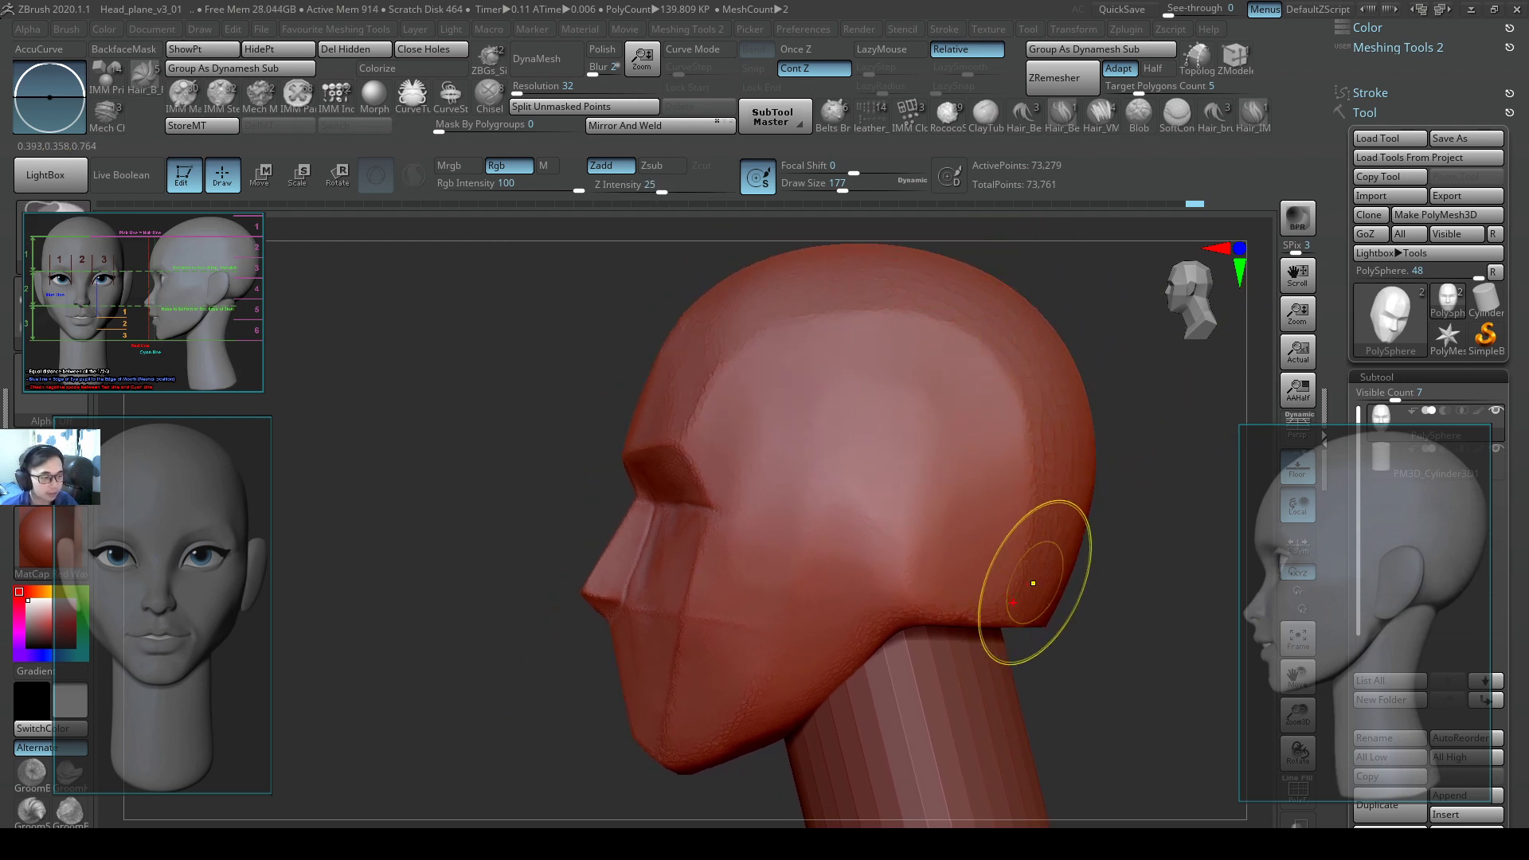
ctrl+drag(1013, 603, 1031, 447)
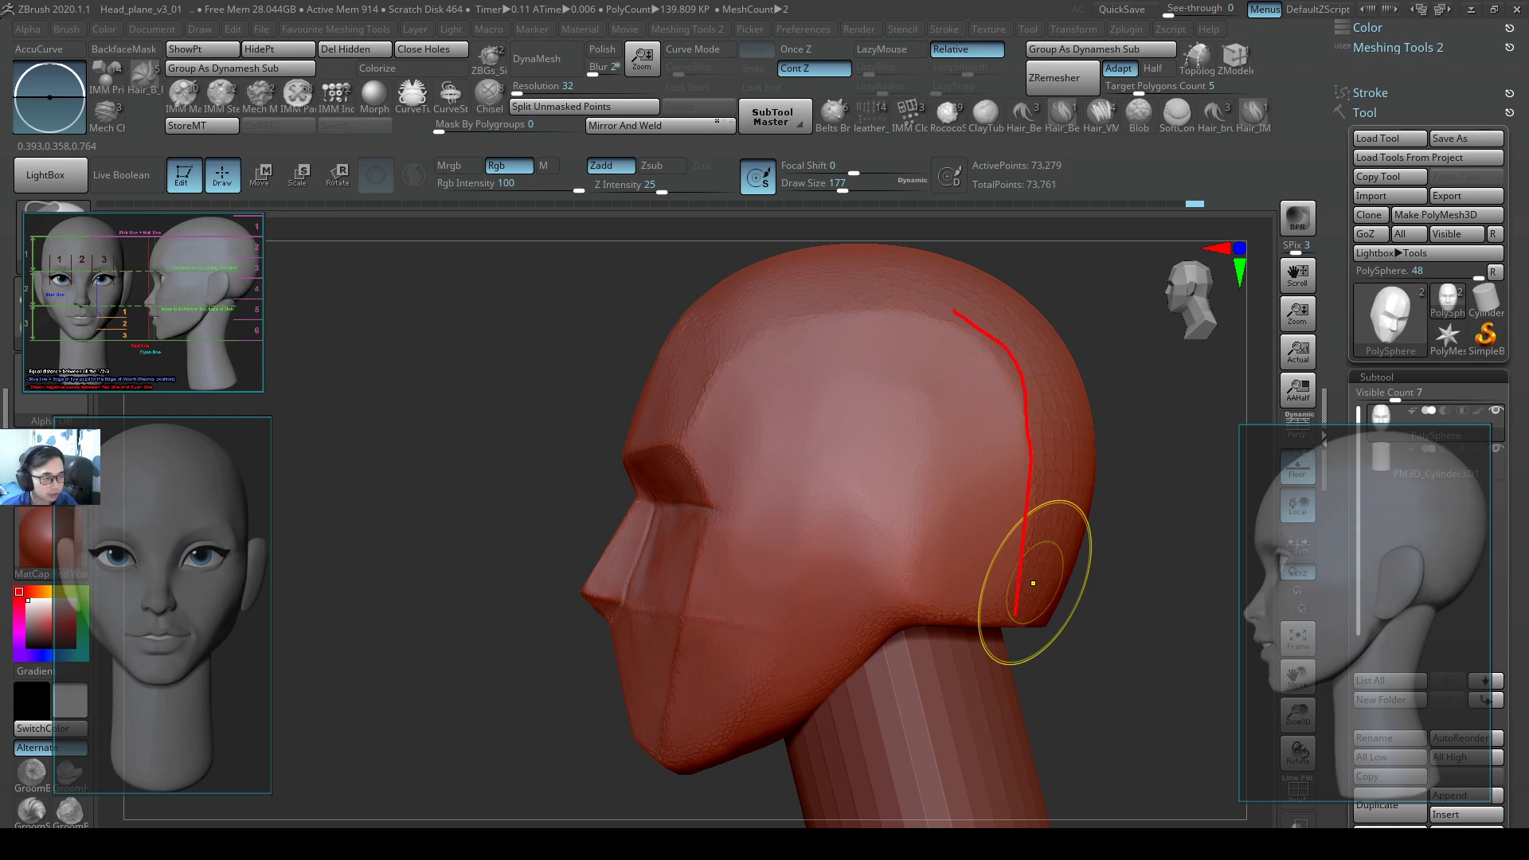
ctrl+drag(953, 309, 755, 332)
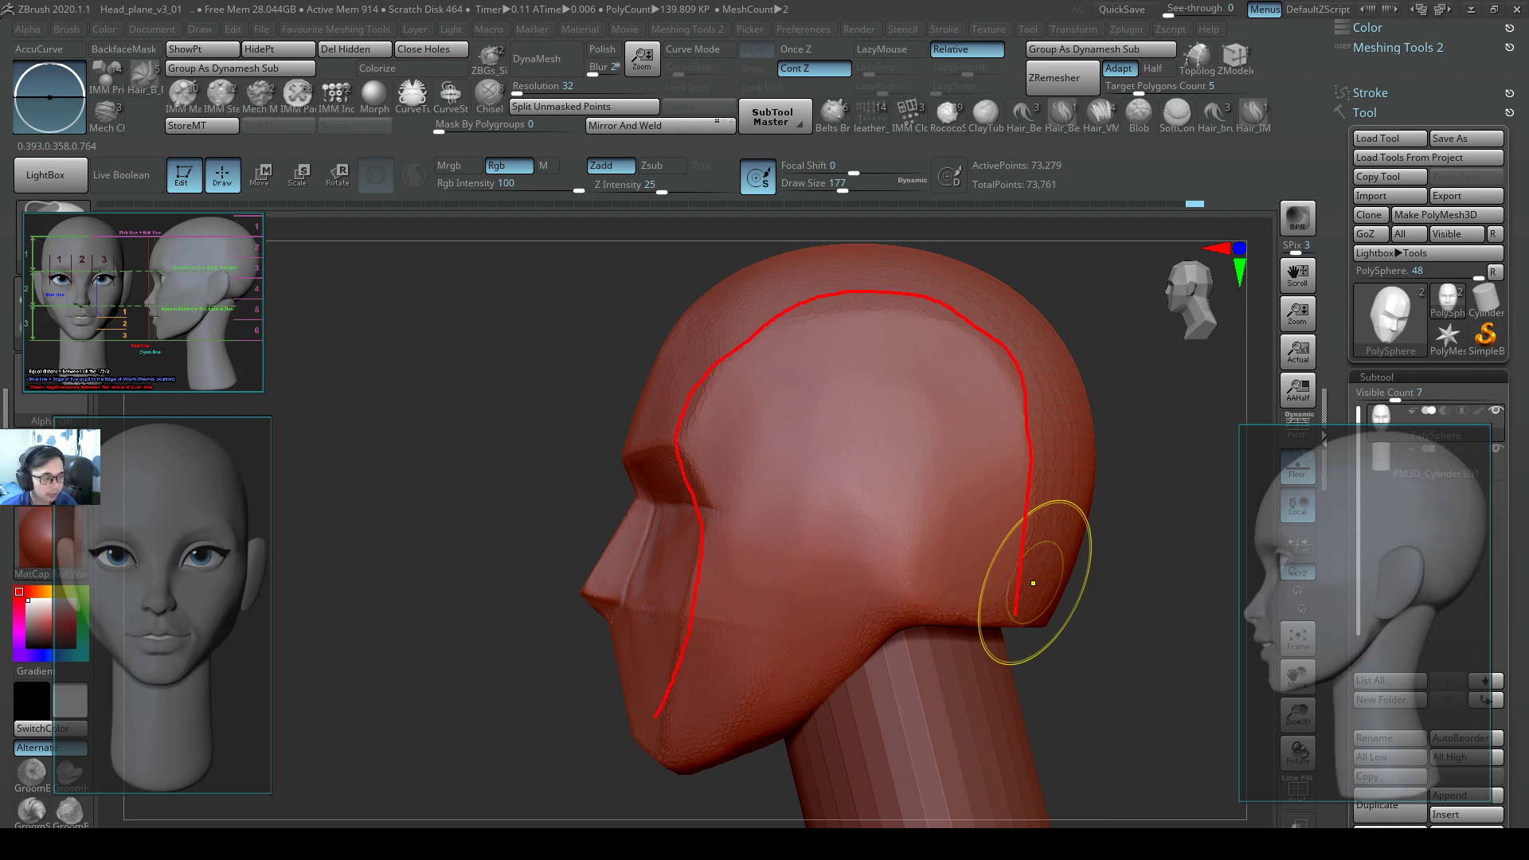
right_drag(1033, 583, 1143, 573)
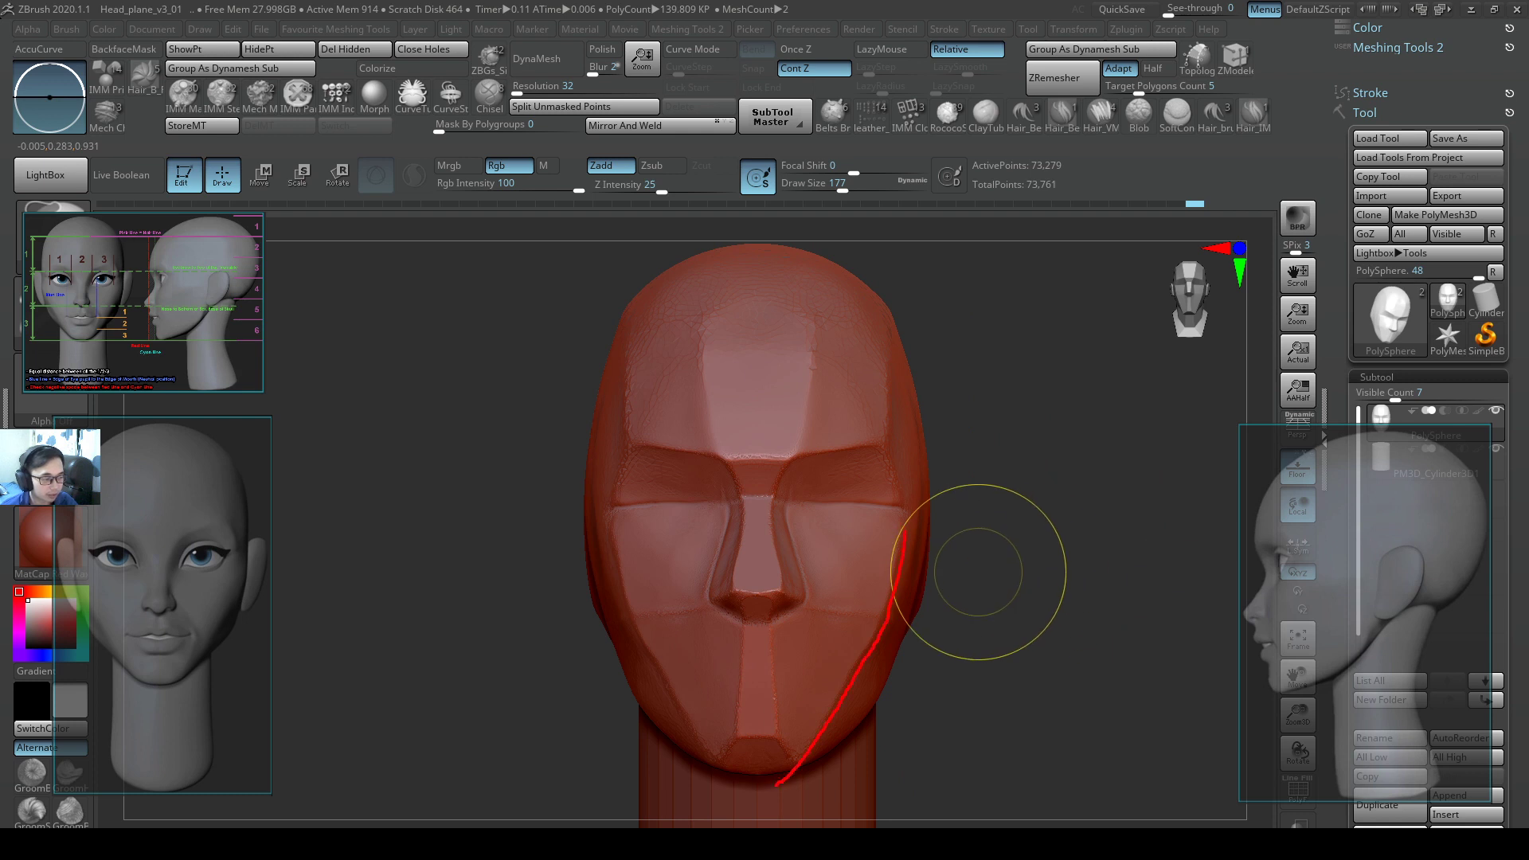
key(Escape)
right_drag(1004, 590, 937, 590)
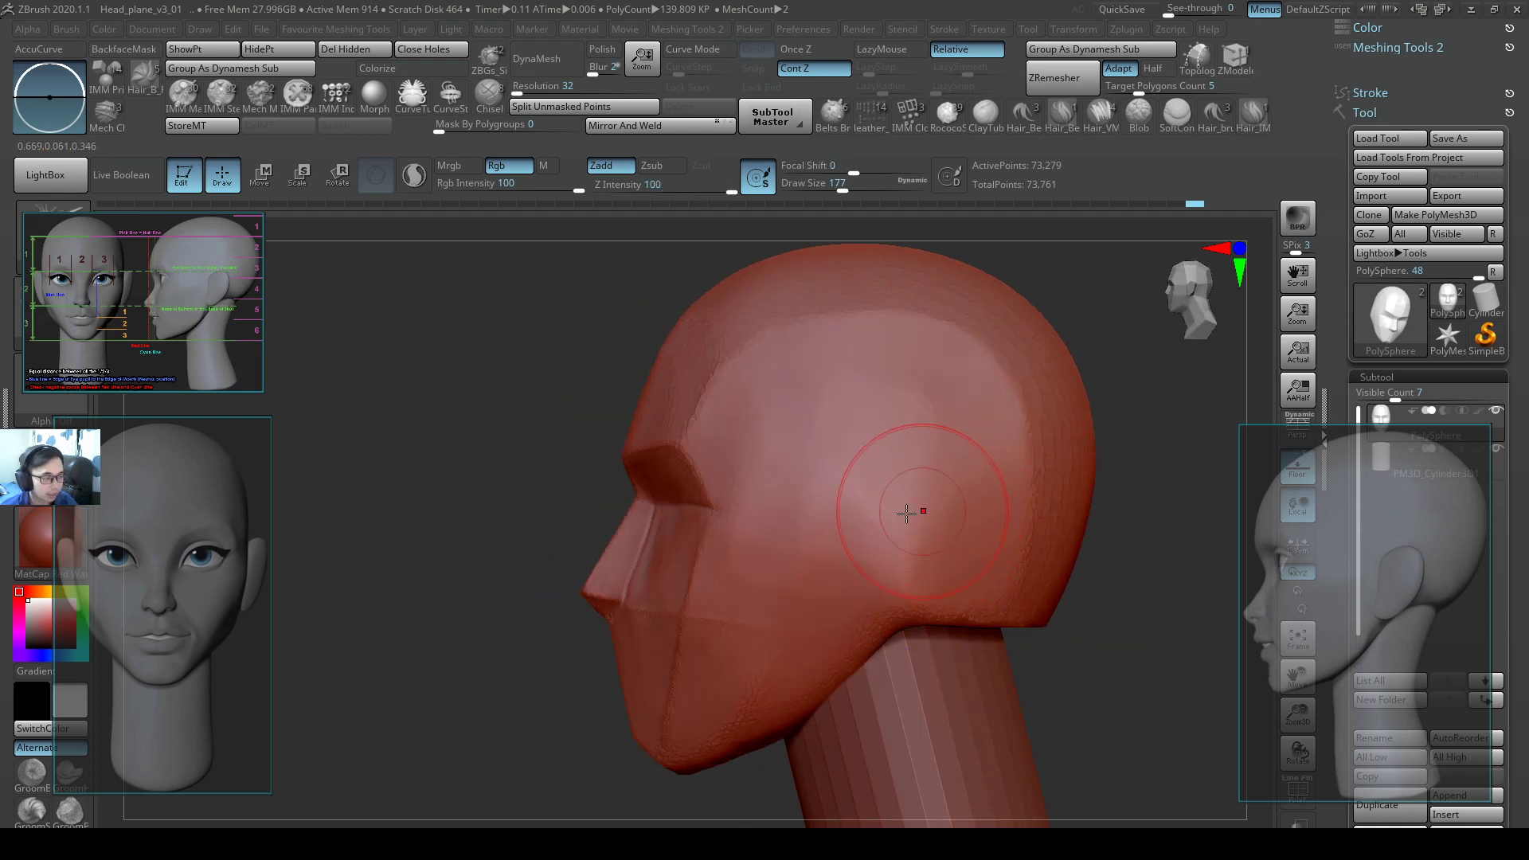
alt+right_drag(914, 512, 853, 503)
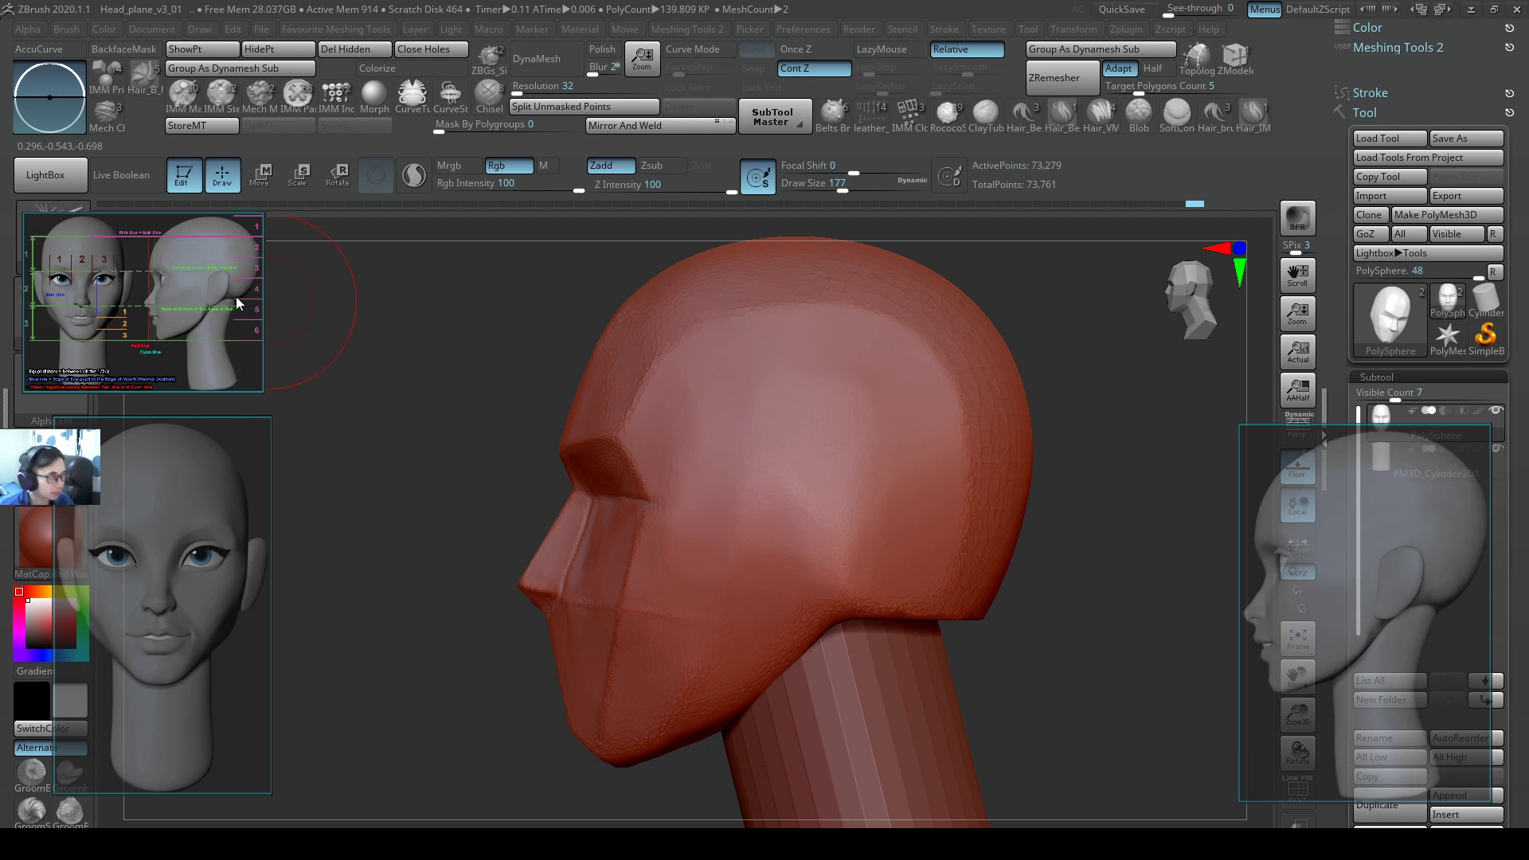
Move the face proportions chart into the canvas's upper corner, enlarge it to study the guide lines, and shrink it again.
drag(227, 290, 328, 319)
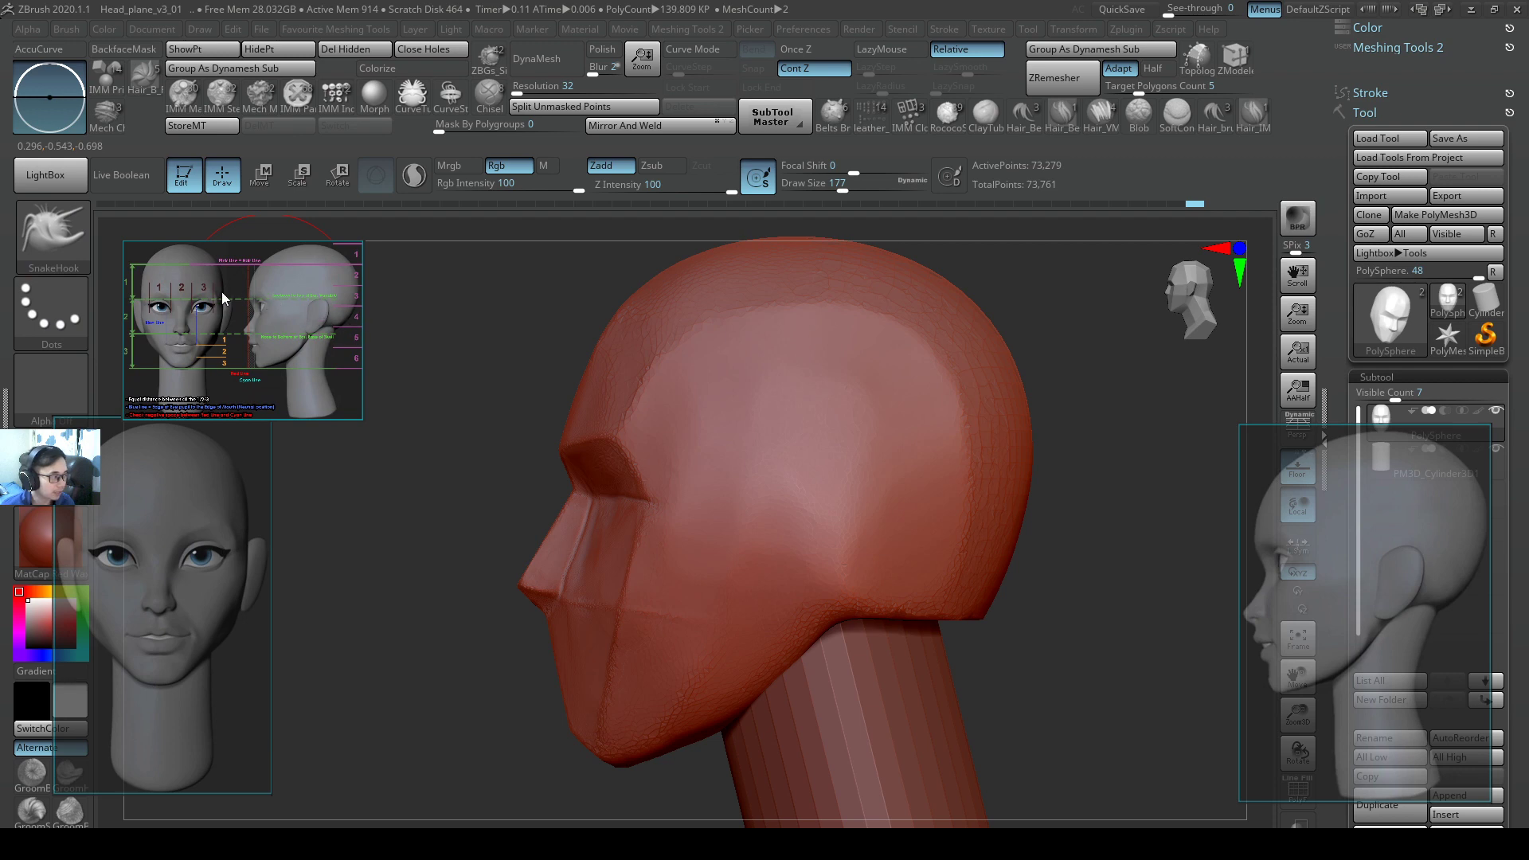
scroll(221, 292, up, 4)
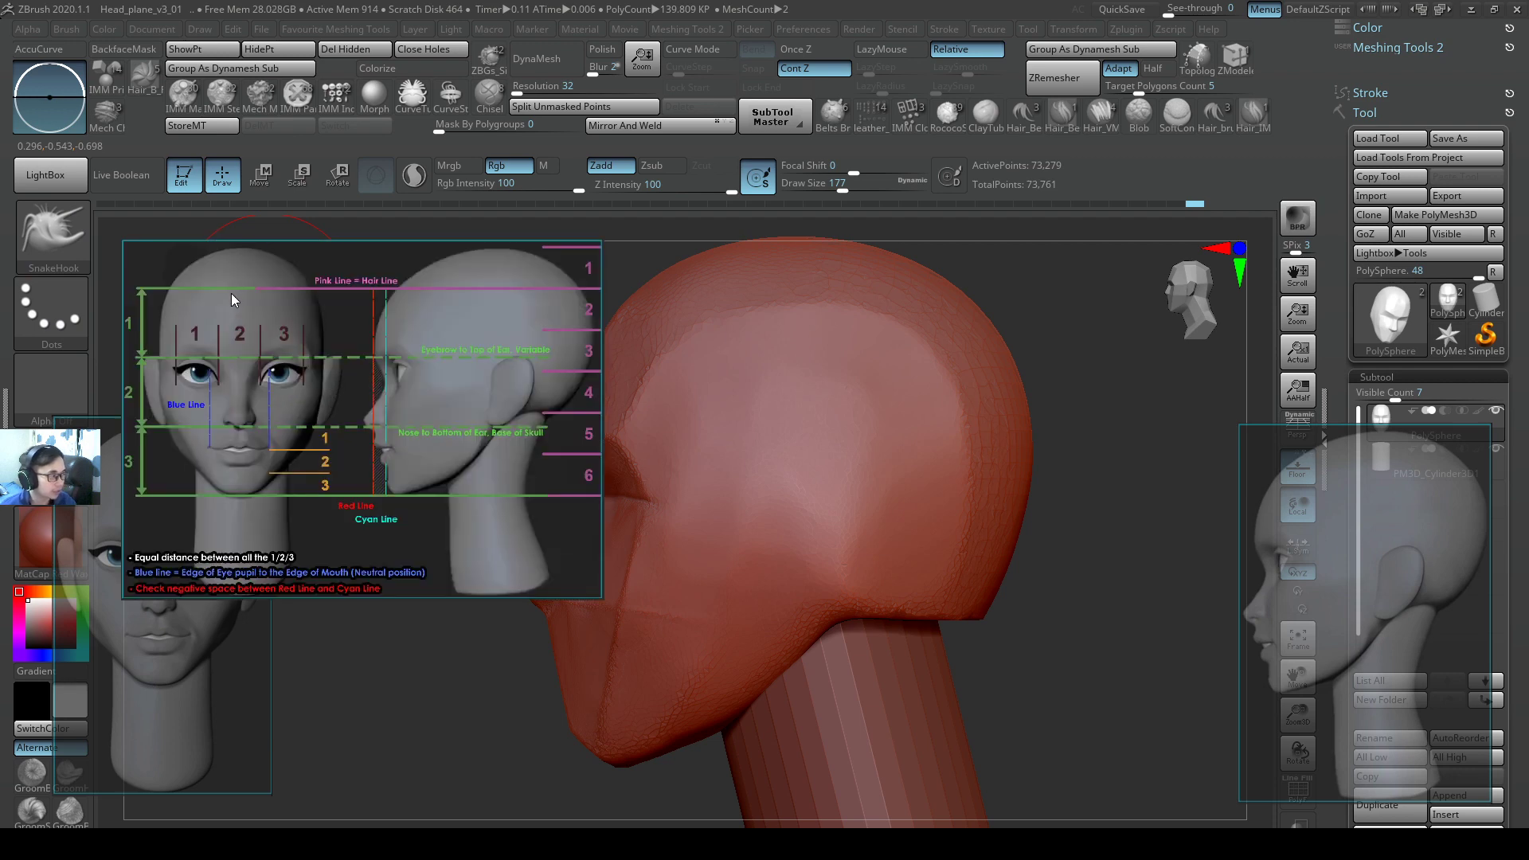
scroll(246, 296, up, 1)
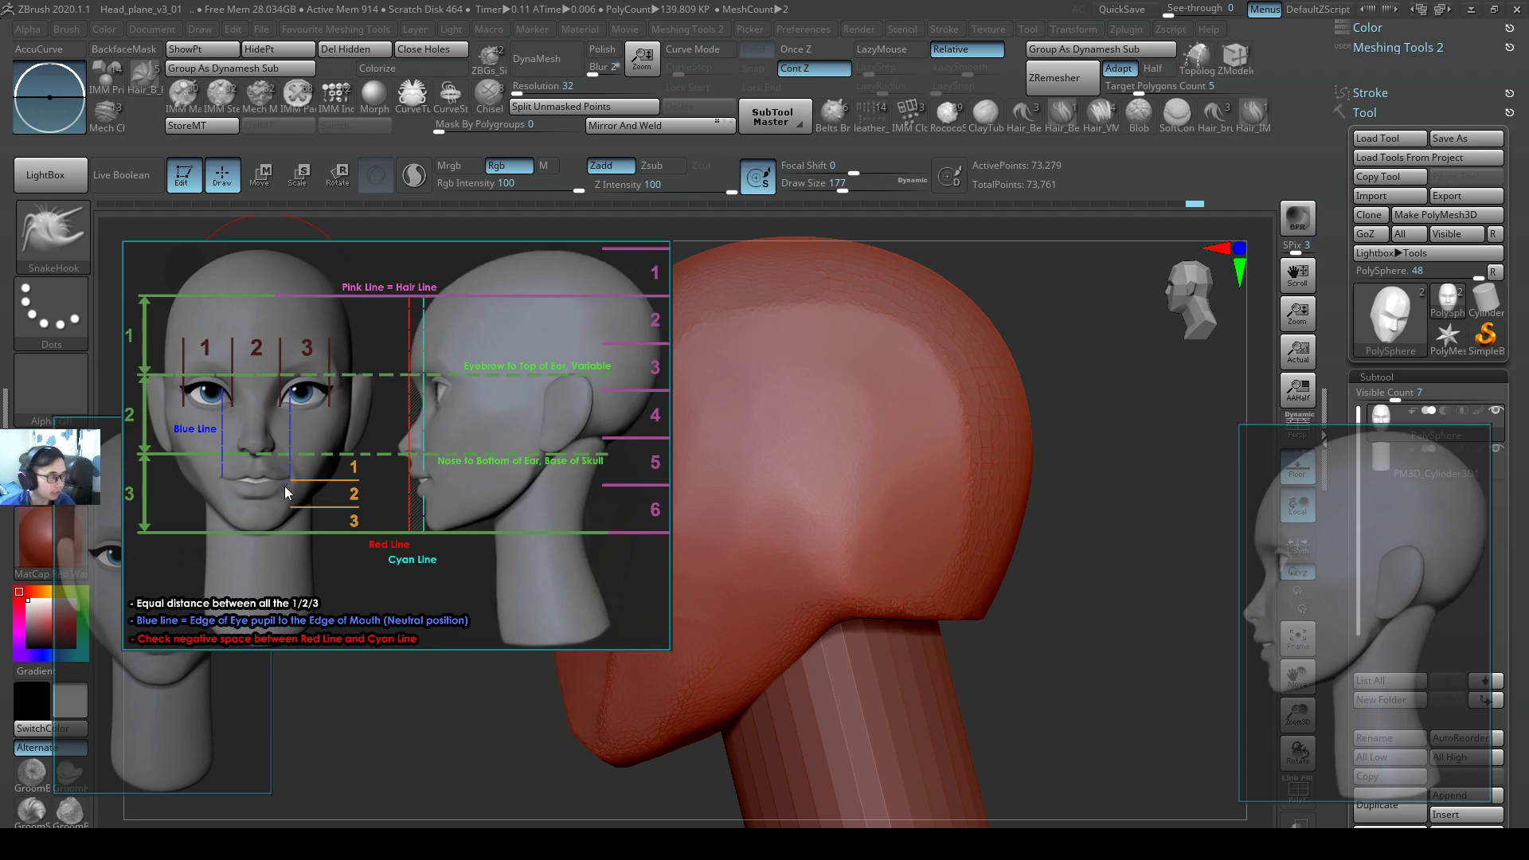
scroll(269, 347, down, 4)
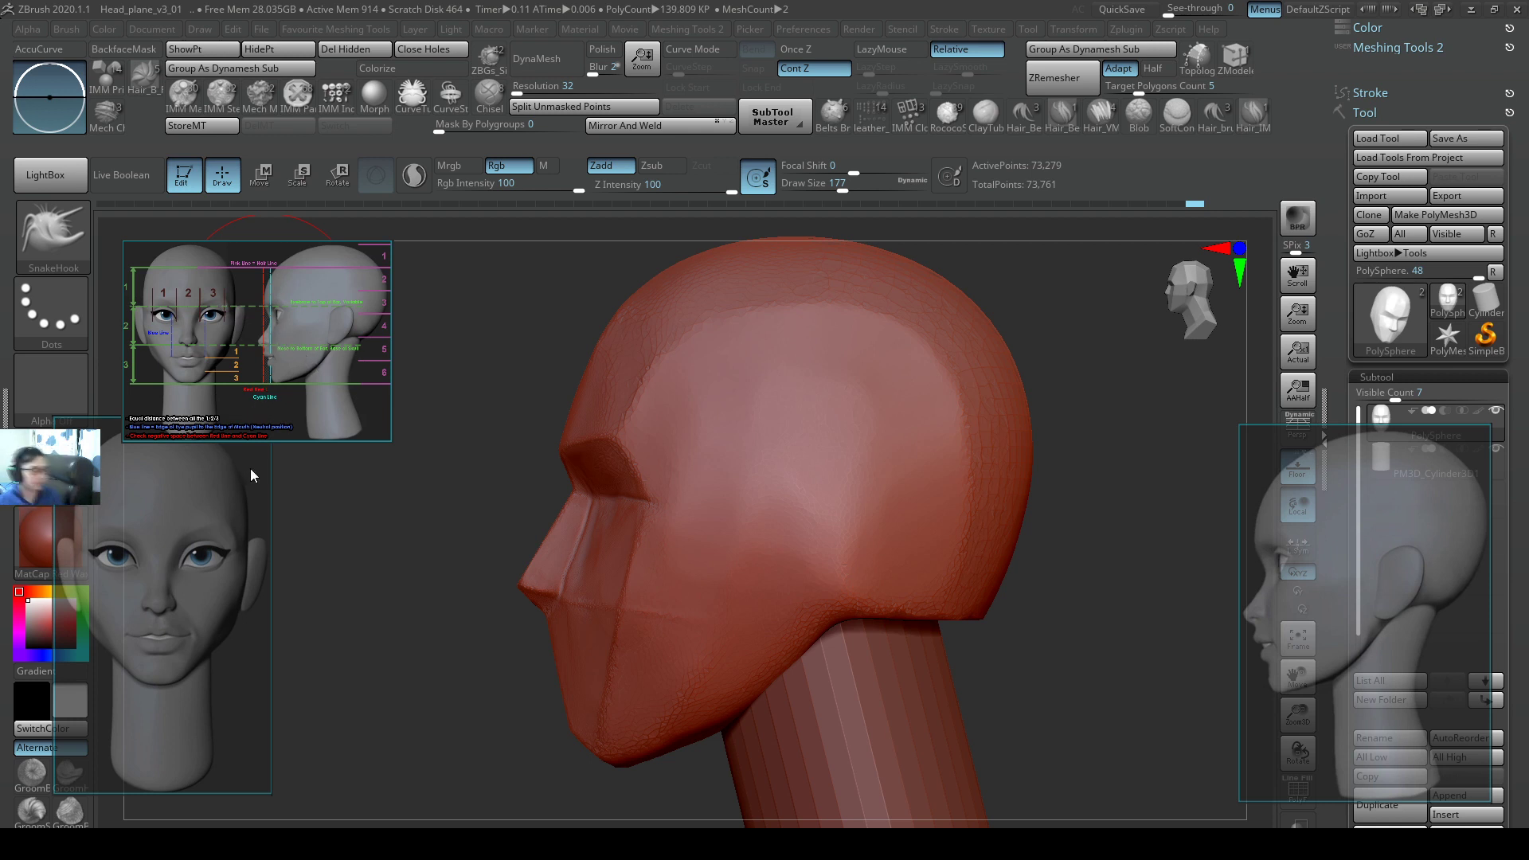
Place the front head reference directly below the proportions chart, and close the side head reference window.
drag(235, 489, 305, 509)
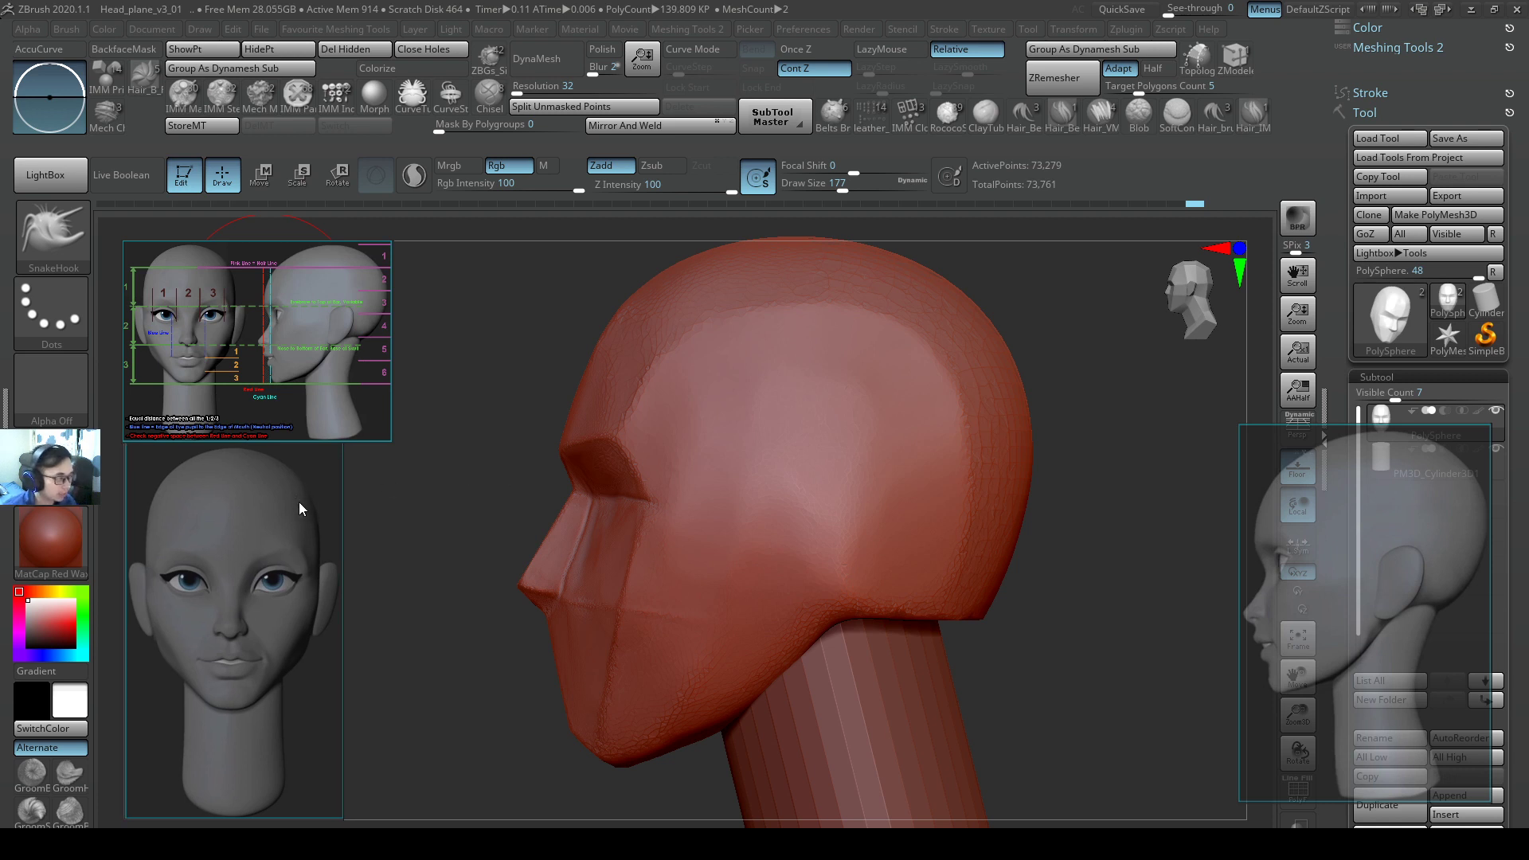
right_click(298, 503)
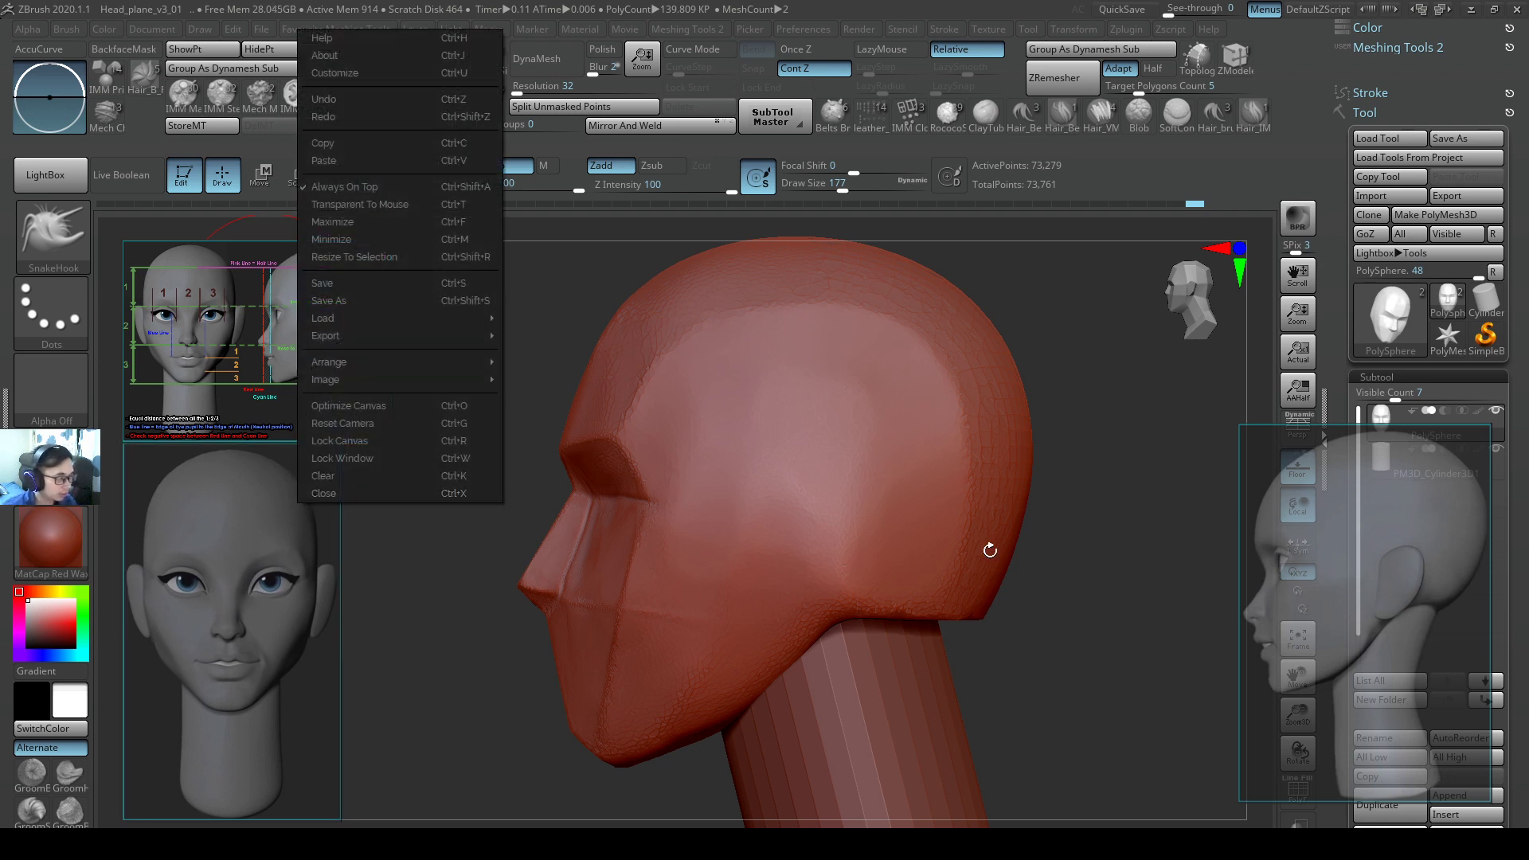
key(Escape)
drag(1298, 523, 1051, 540)
right_click(1068, 542)
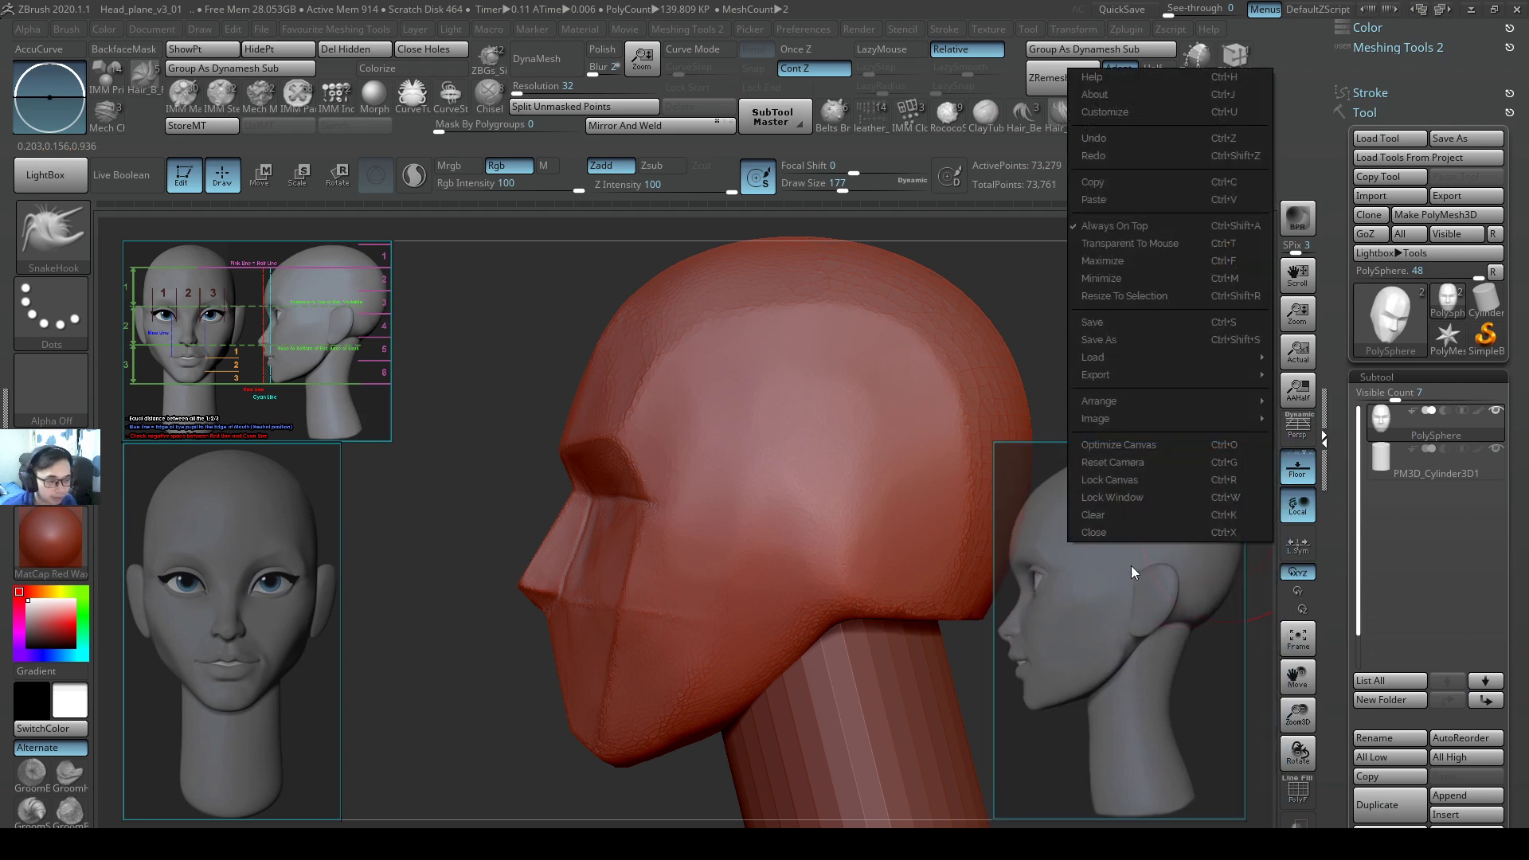
click(1129, 530)
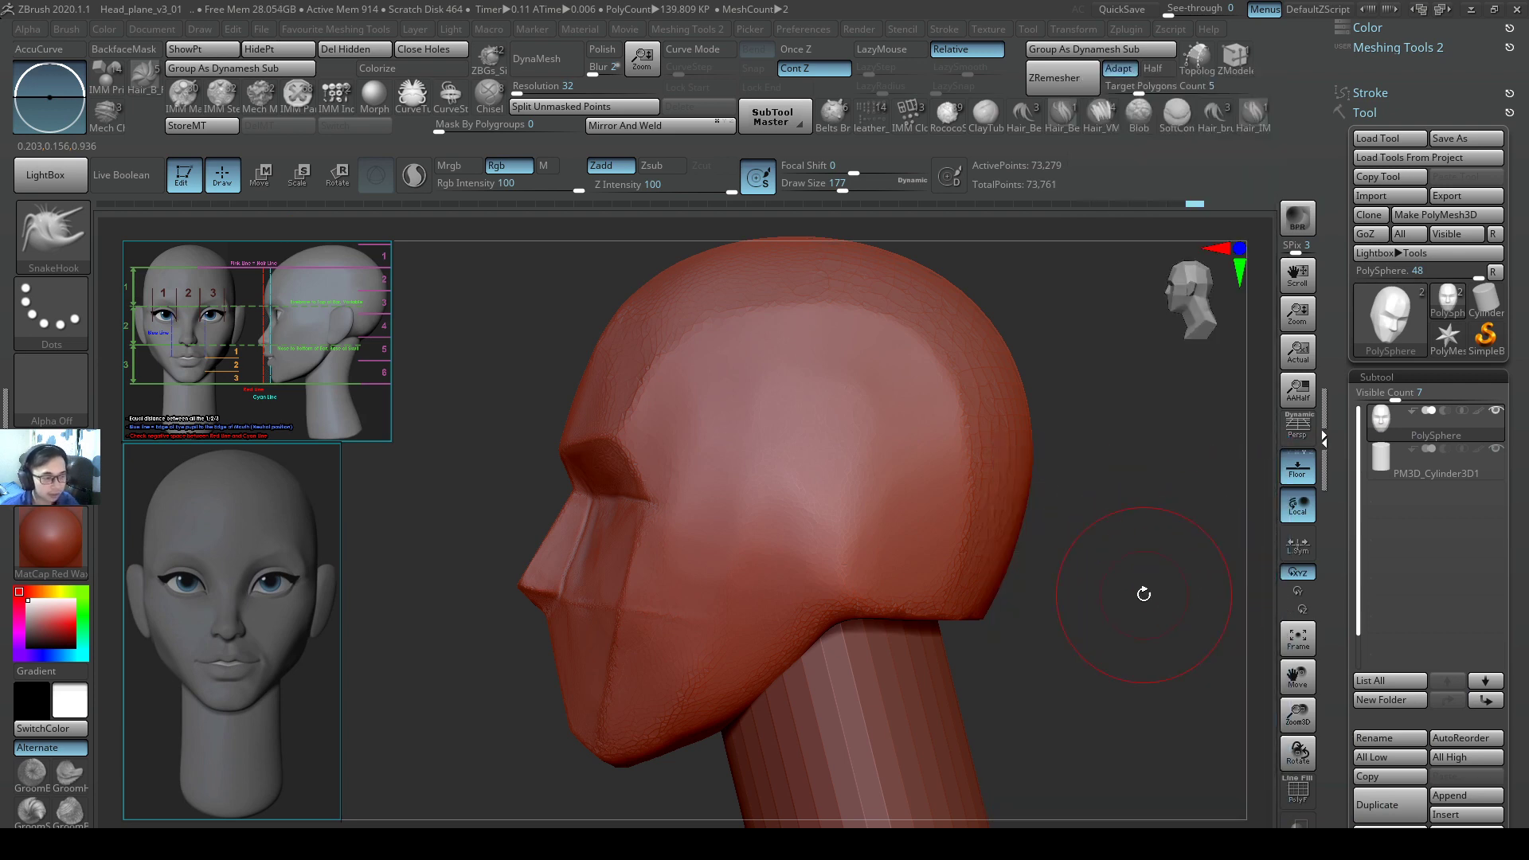
Launch a new empty PureRef board and switch to the REF__Head_Anatomy folder in File Explorer.
key(super)
text(pureref)
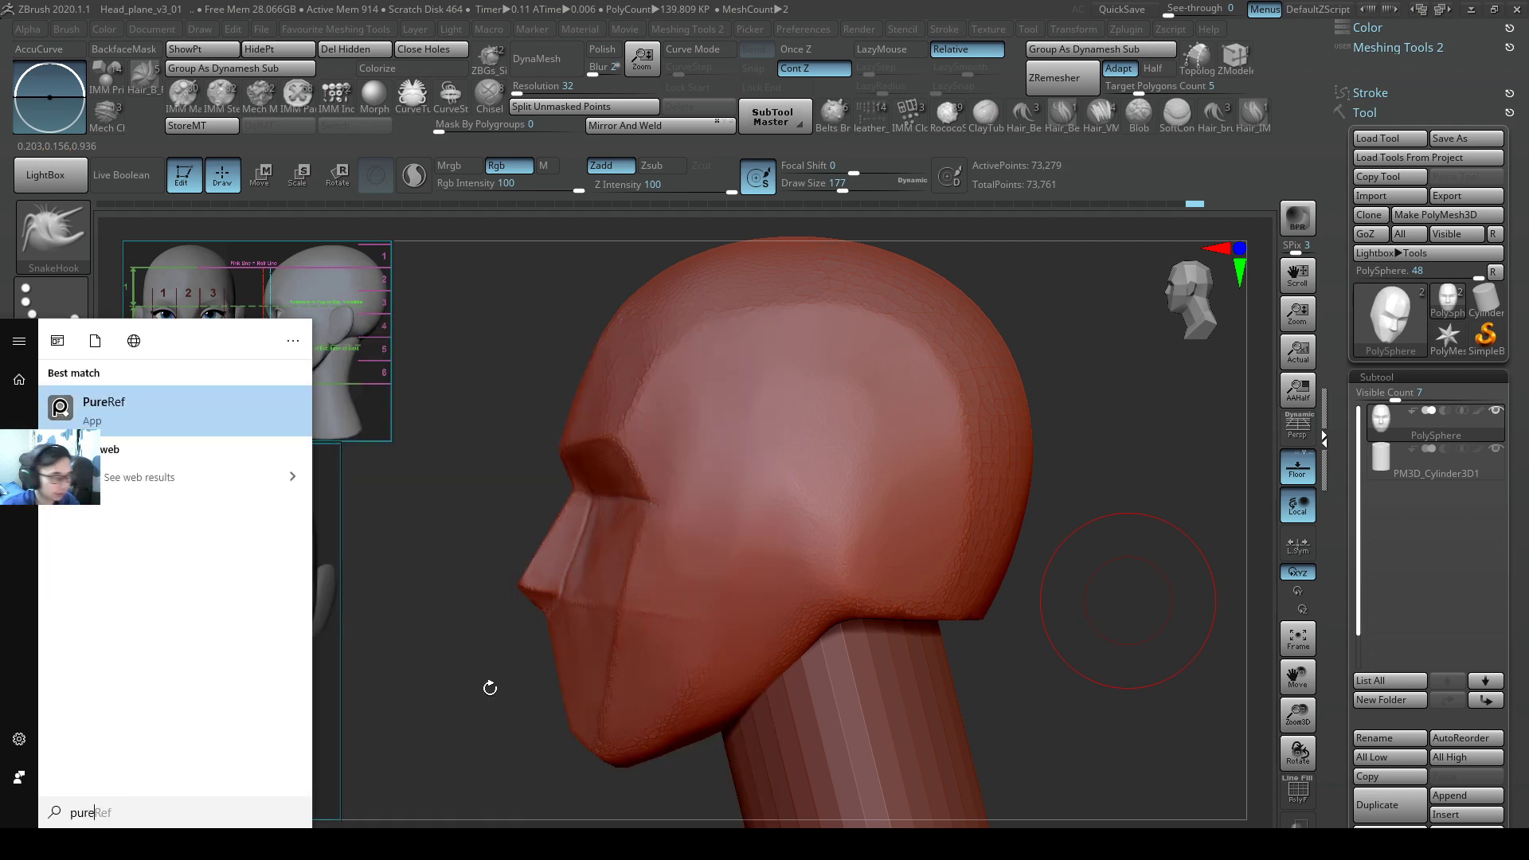
click(215, 417)
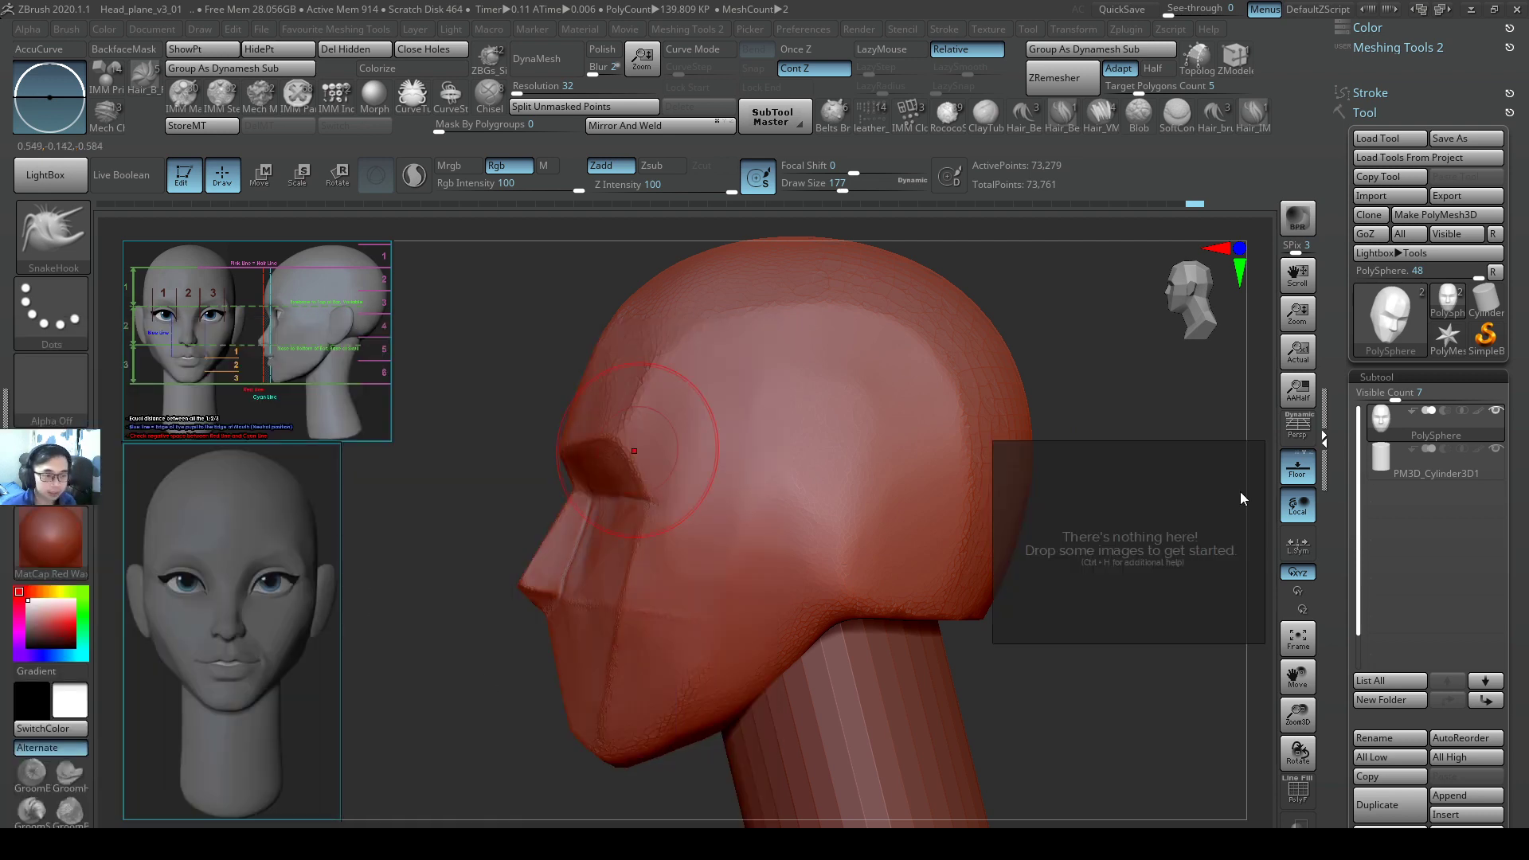
key(super)
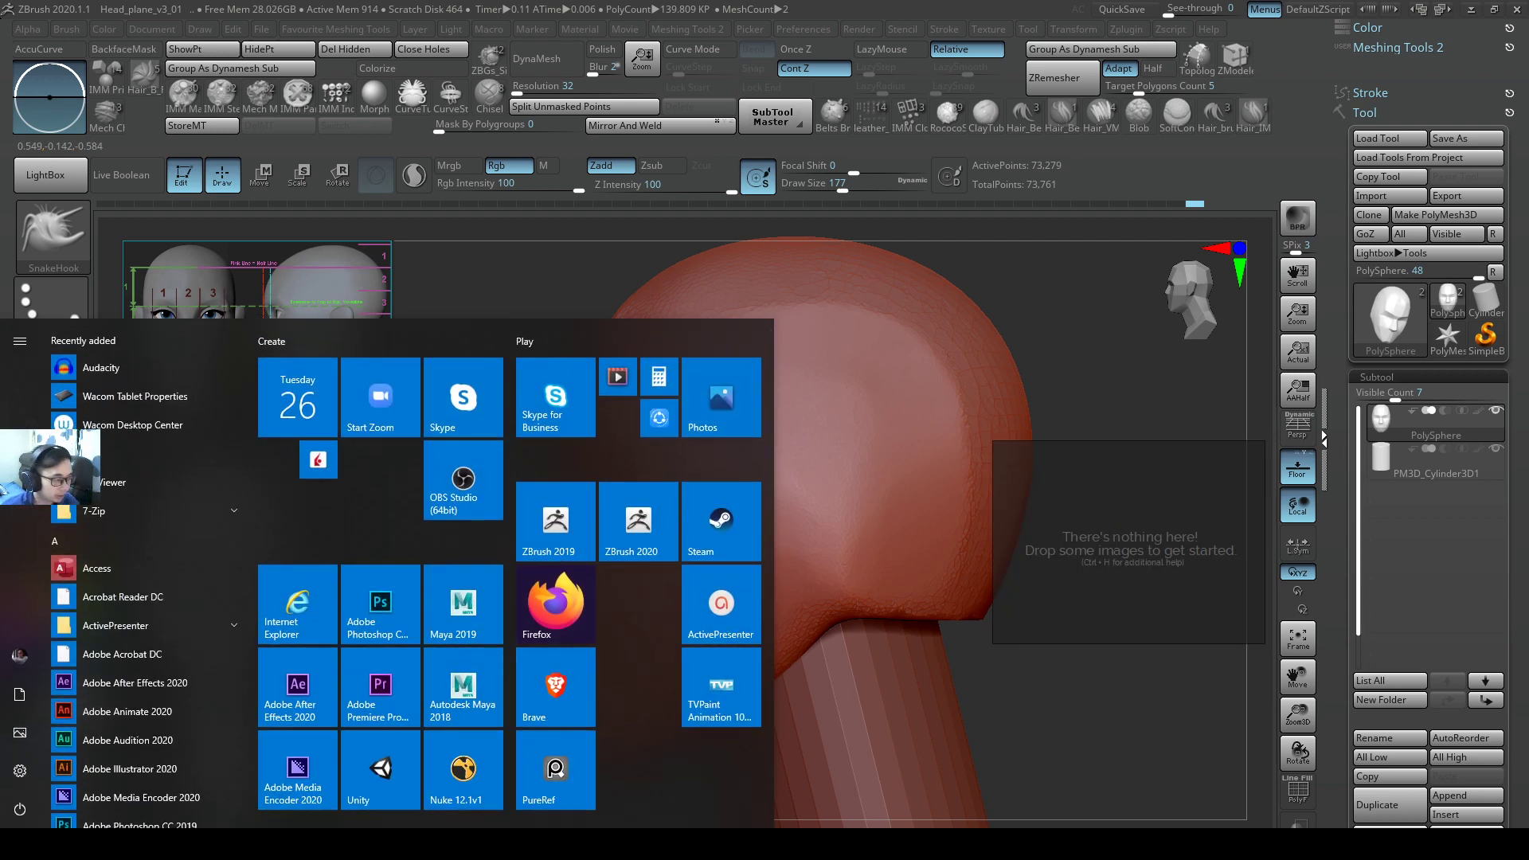
key(alt+Tab)
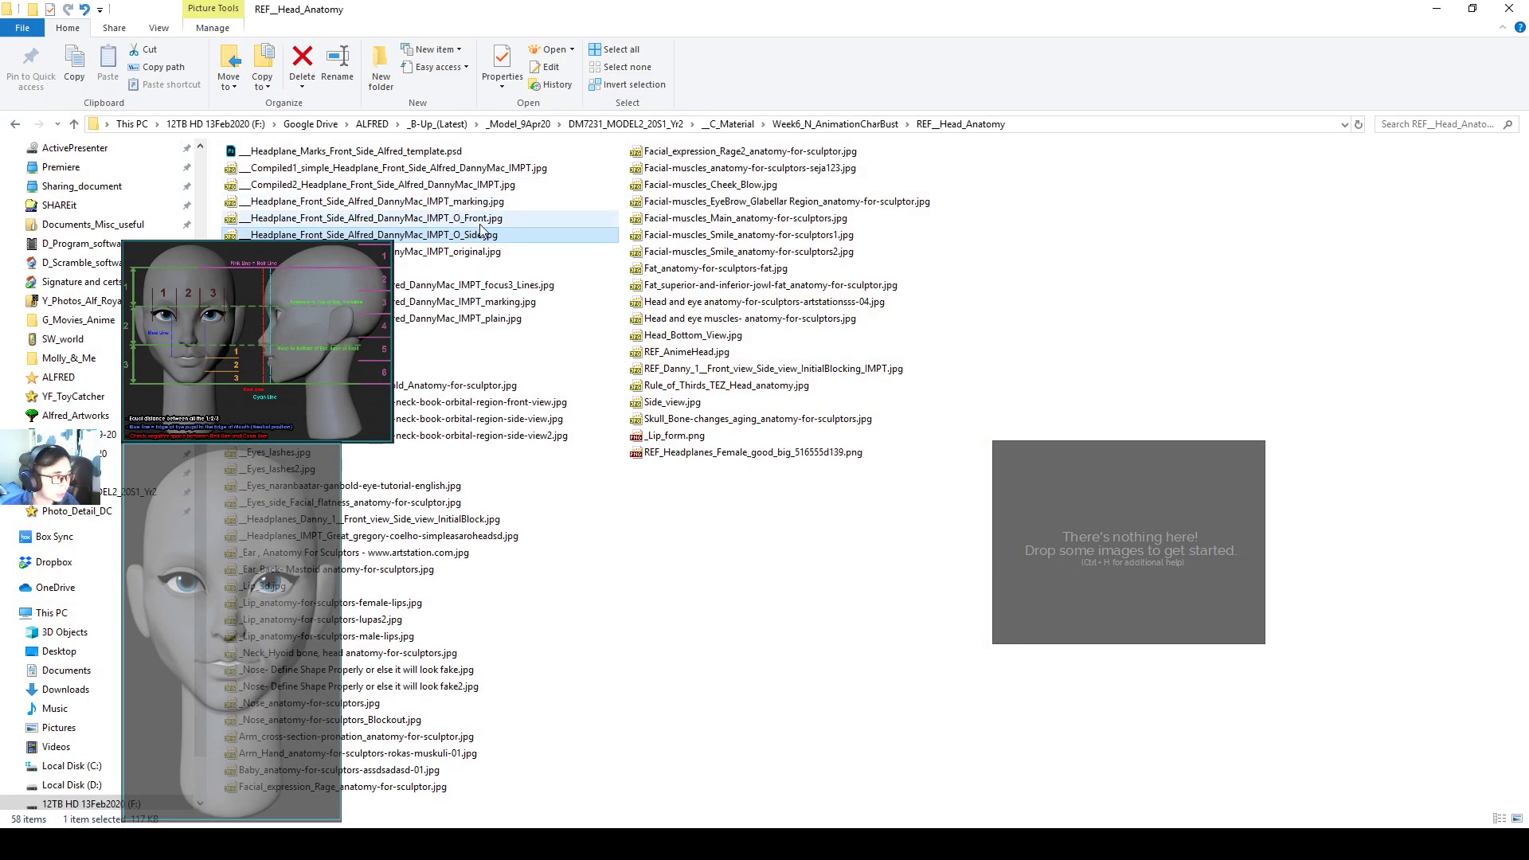
Load __Headplane_Front_Side_Alfred_DannyMac_IMPT_O_Side.jpg onto the empty board, minimize the folder window, and fit the whole head within the board.
drag(490, 234, 1087, 498)
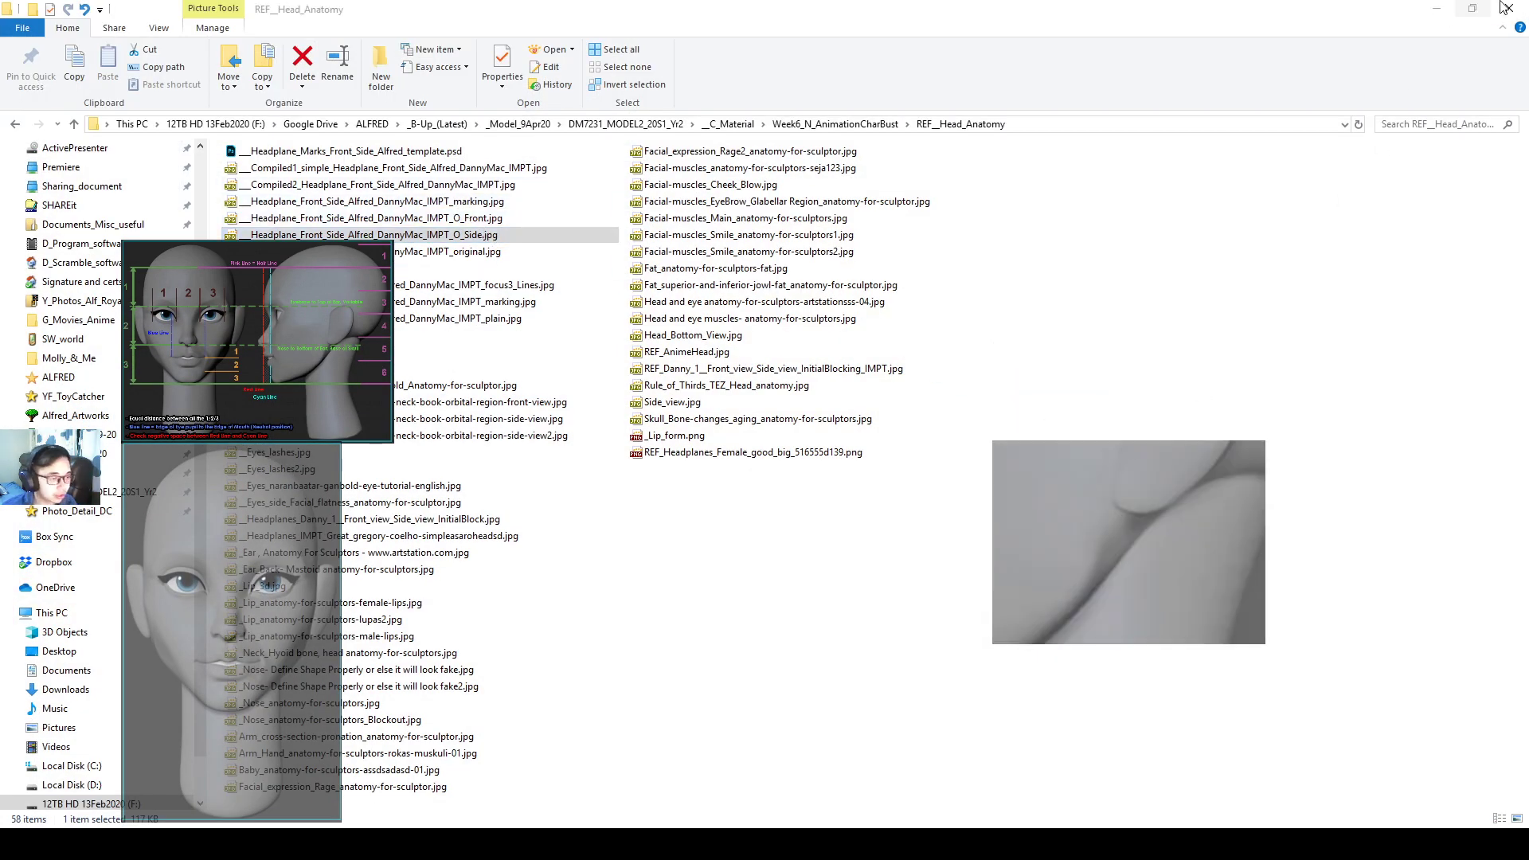
click(1437, 8)
scroll(1091, 500, down, 8)
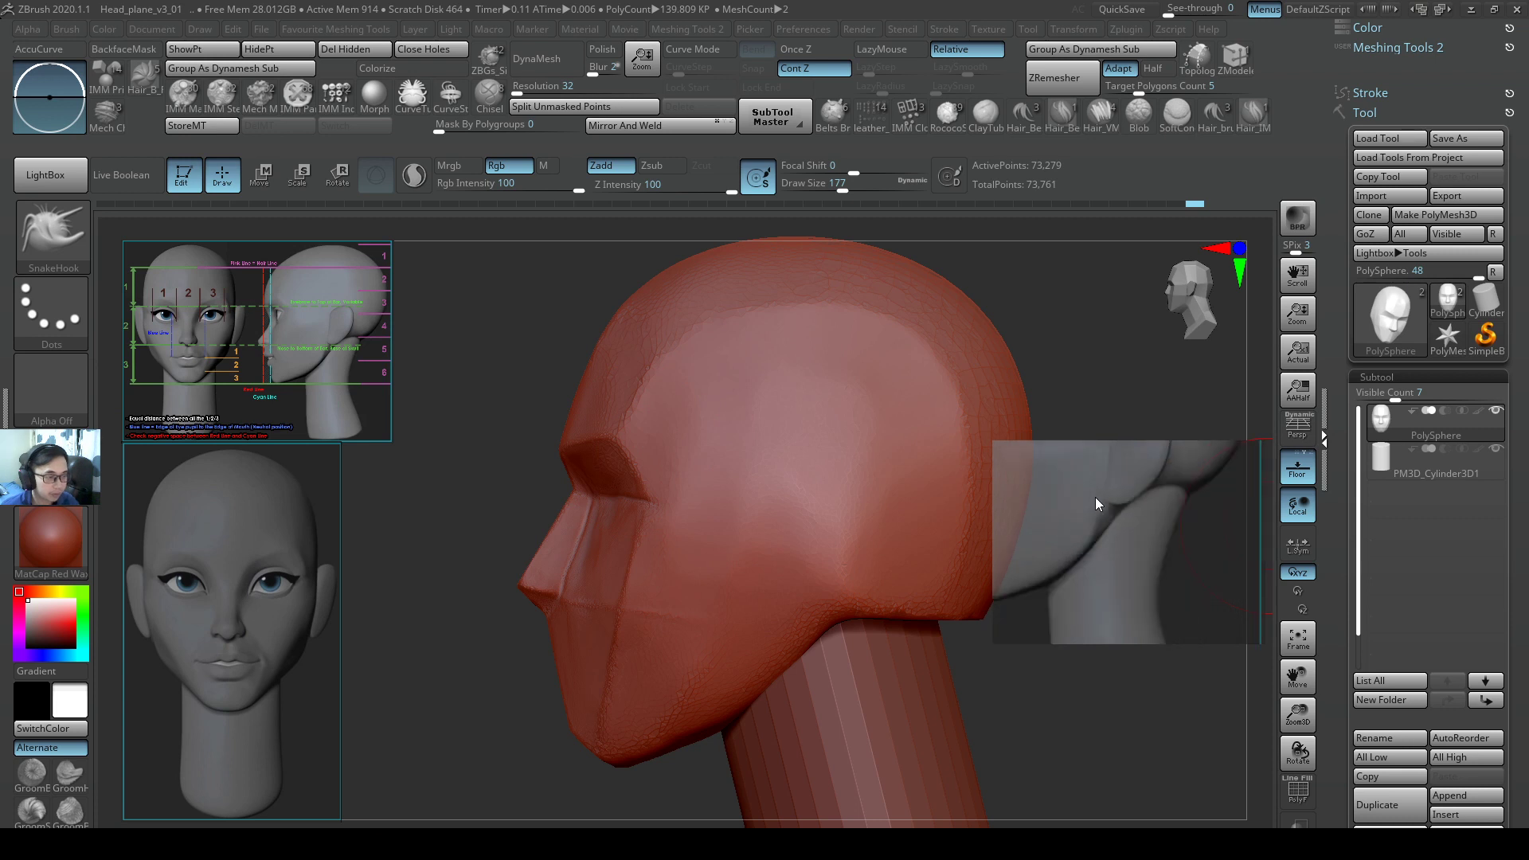
scroll(1092, 494, up, 8)
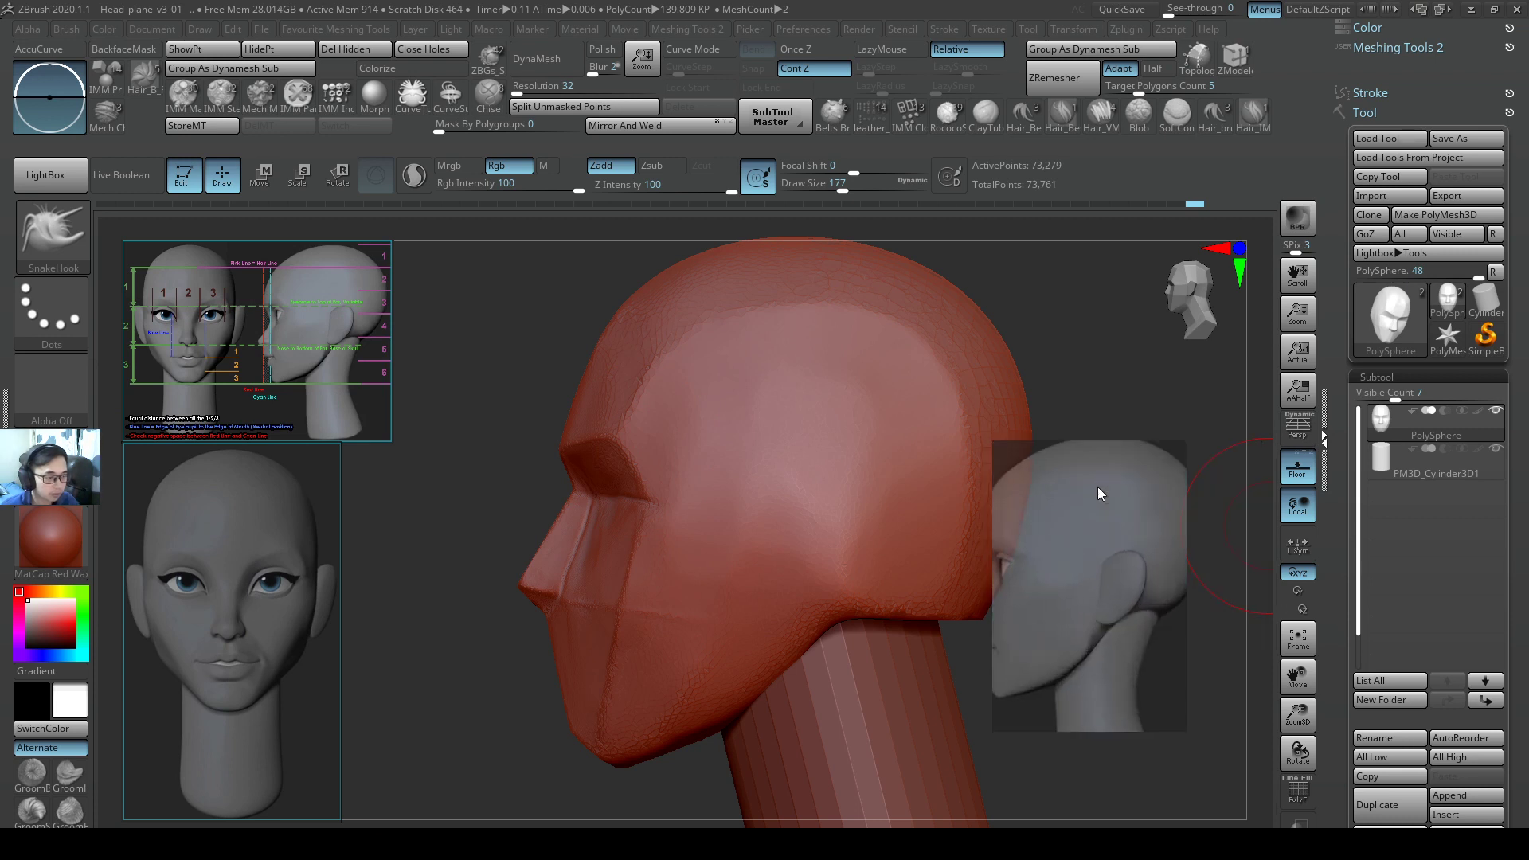
Place the side head reference directly beside the front reference and scale it to match the front head's height.
drag(1097, 508, 453, 516)
scroll(446, 505, up, 1)
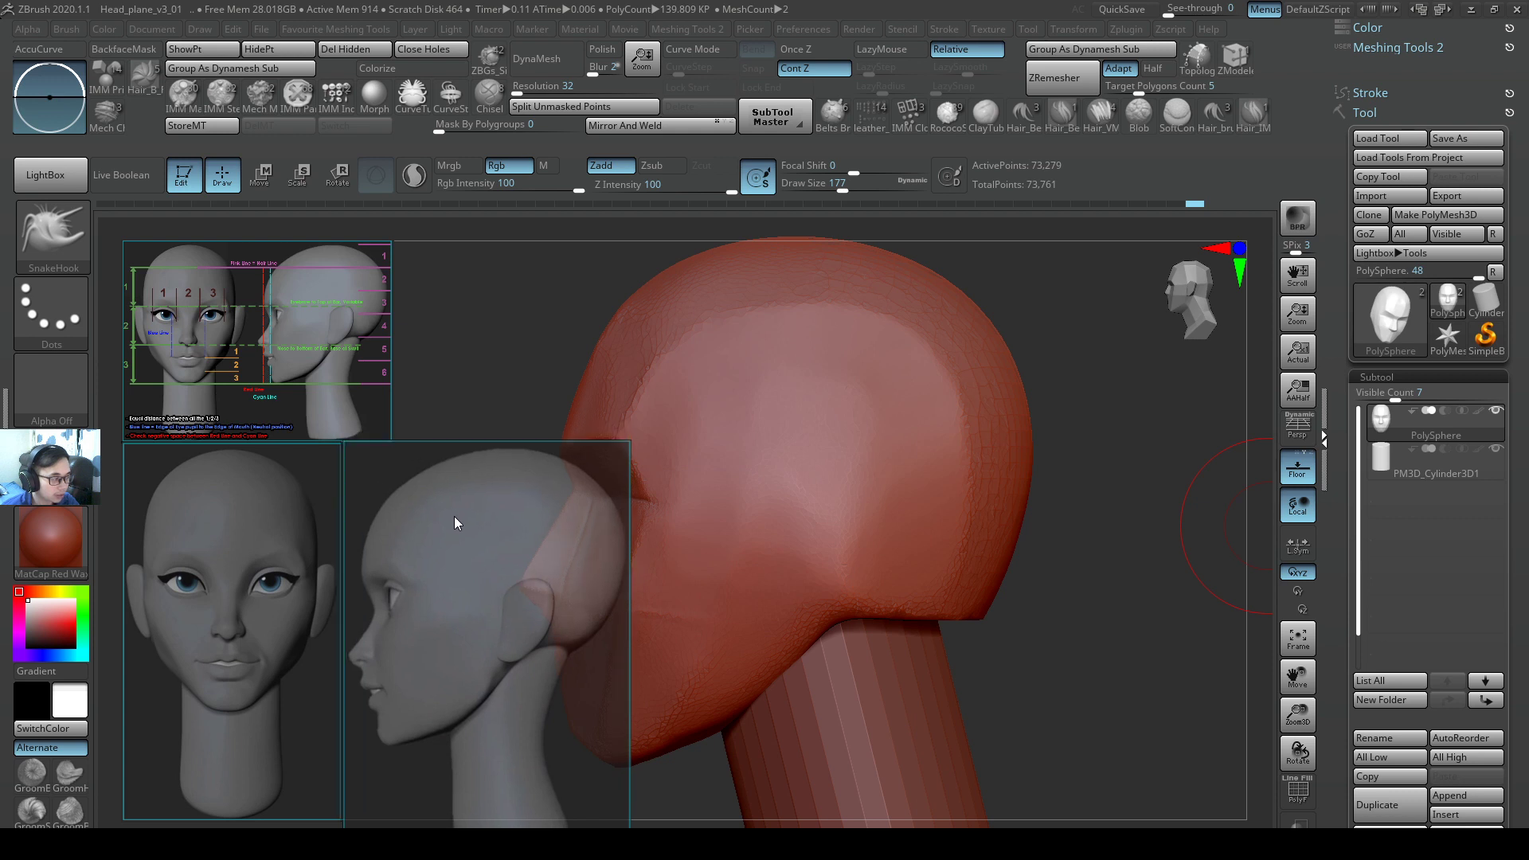
scroll(454, 516, down, 1)
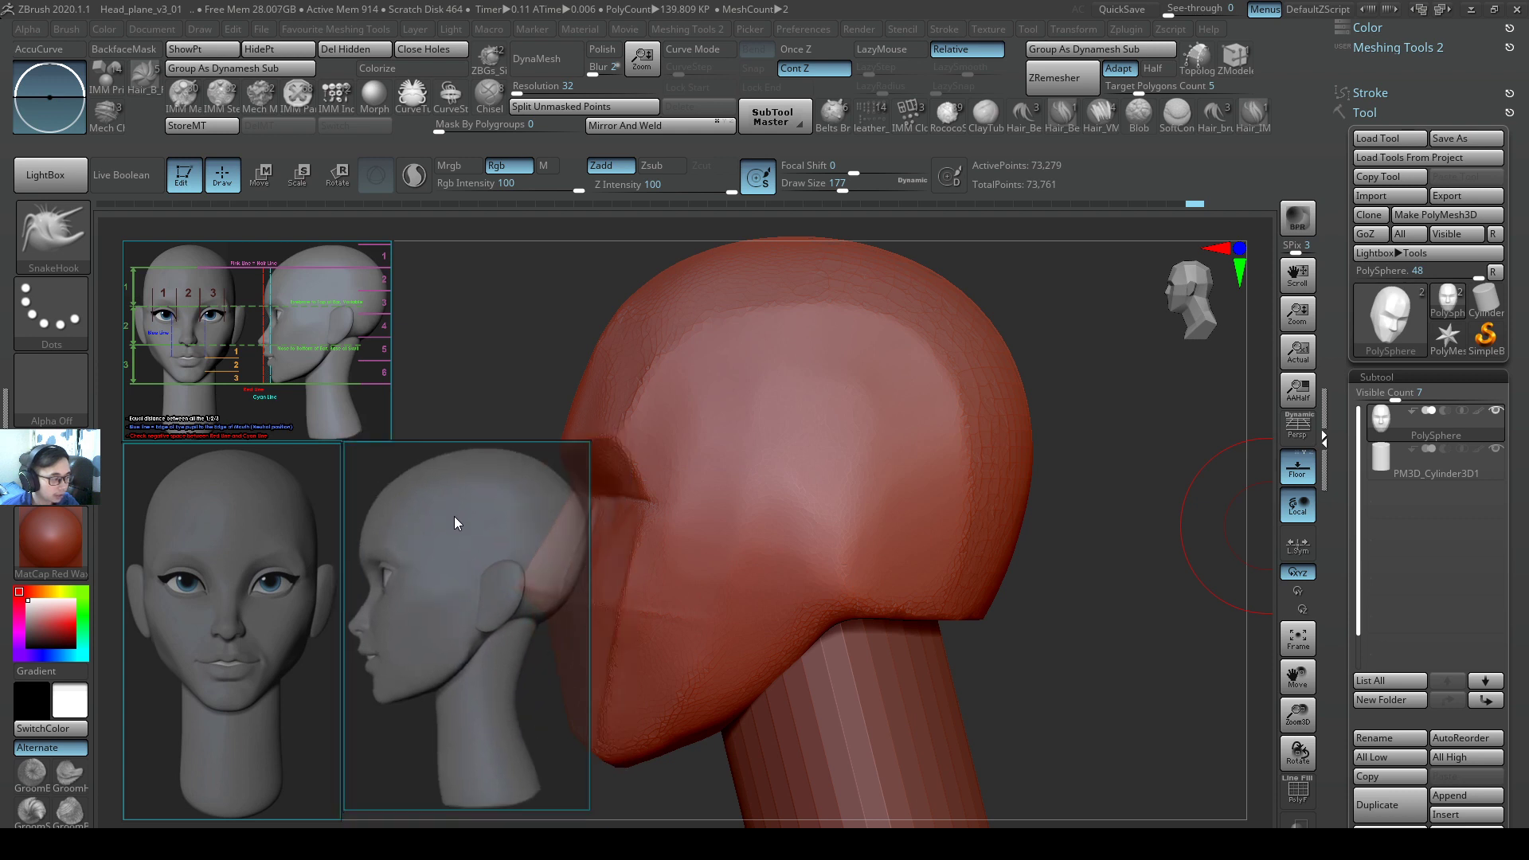
scroll(455, 513, up, 1)
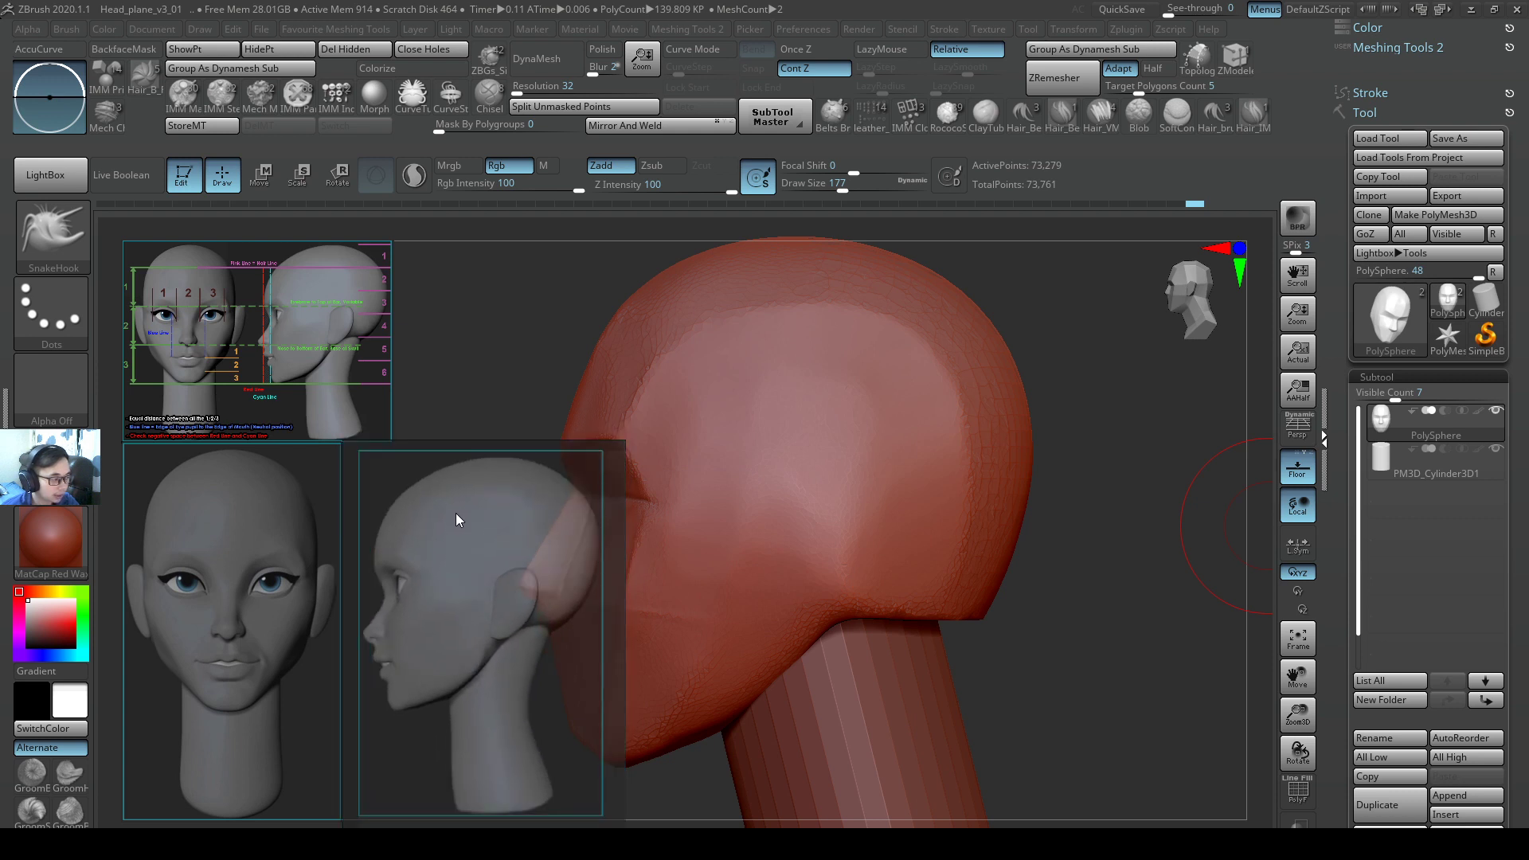
scroll(455, 519, up, 2)
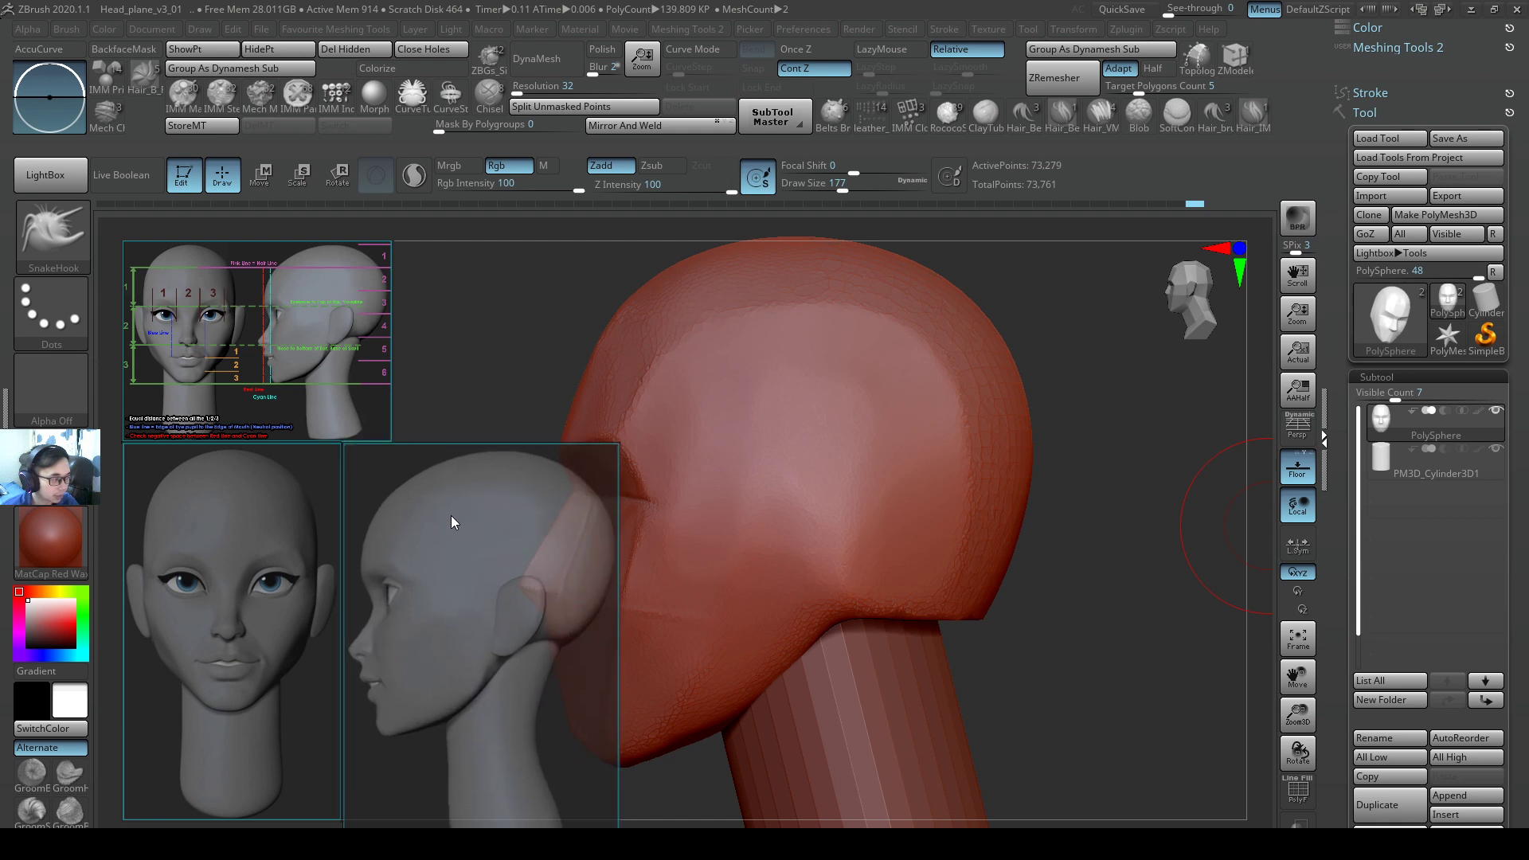
right_click(451, 514)
click(422, 515)
ctrl+alt+drag(422, 514, 422, 513)
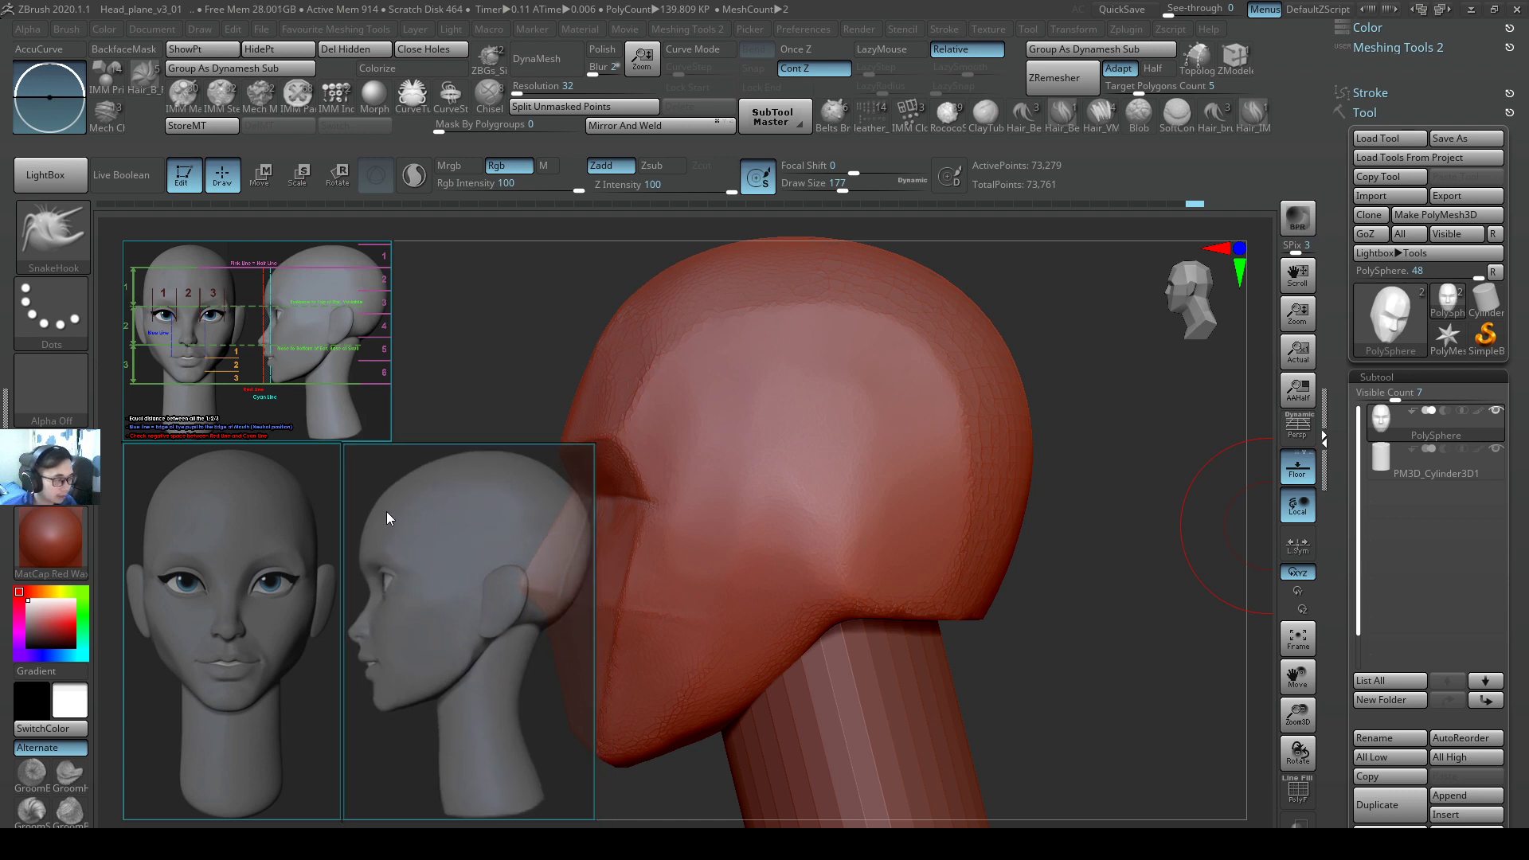
Move the side head reference to the opposite lower corner of the canvas, keeping it level with the front reference.
drag(386, 505, 1035, 504)
right_click(1035, 504)
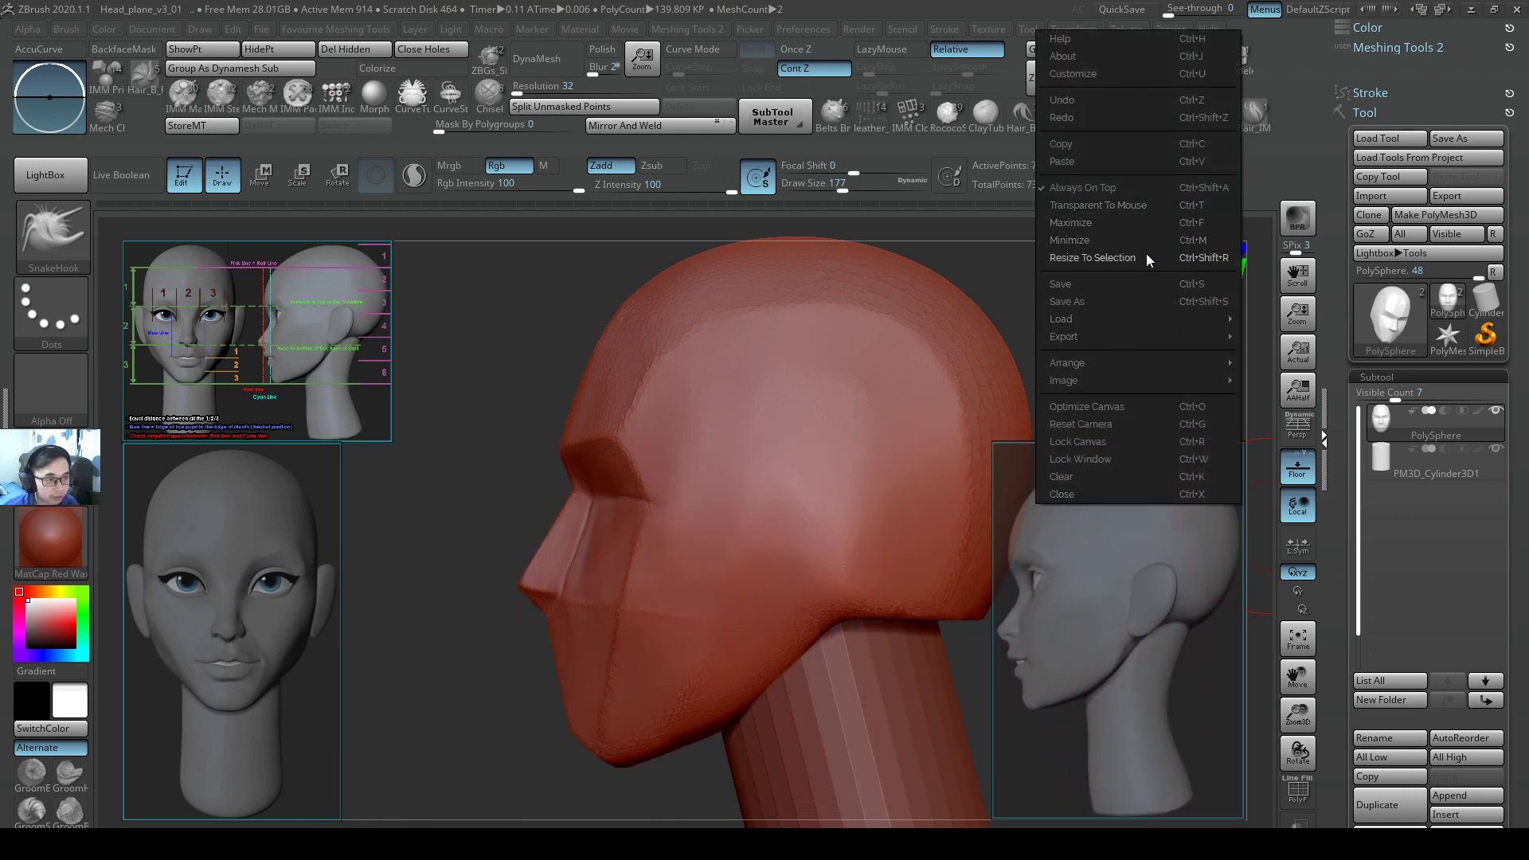
click(1078, 673)
drag(1091, 651, 1093, 651)
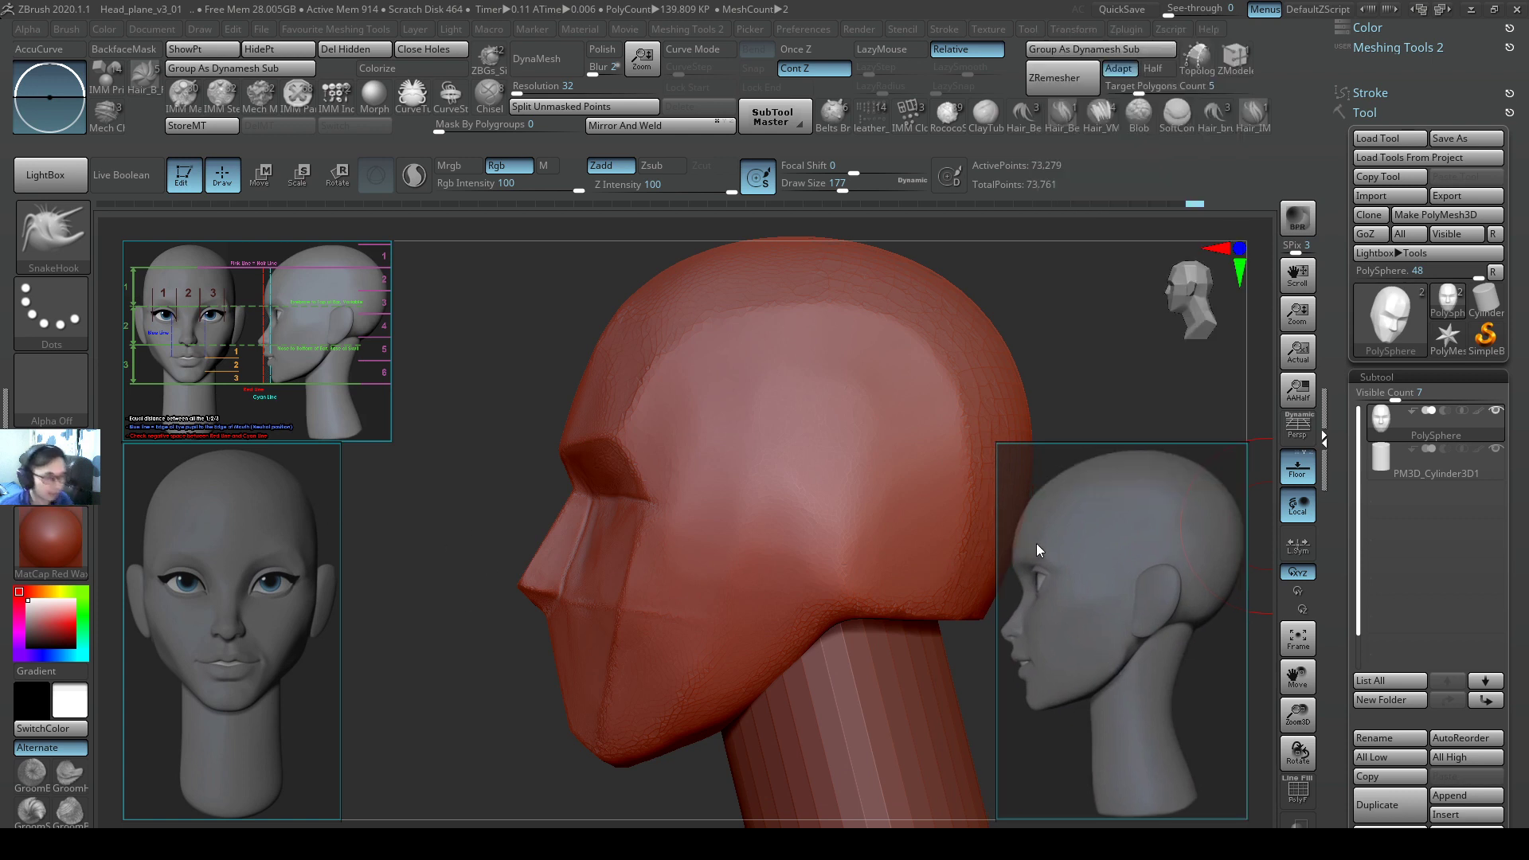
right_click(1073, 497)
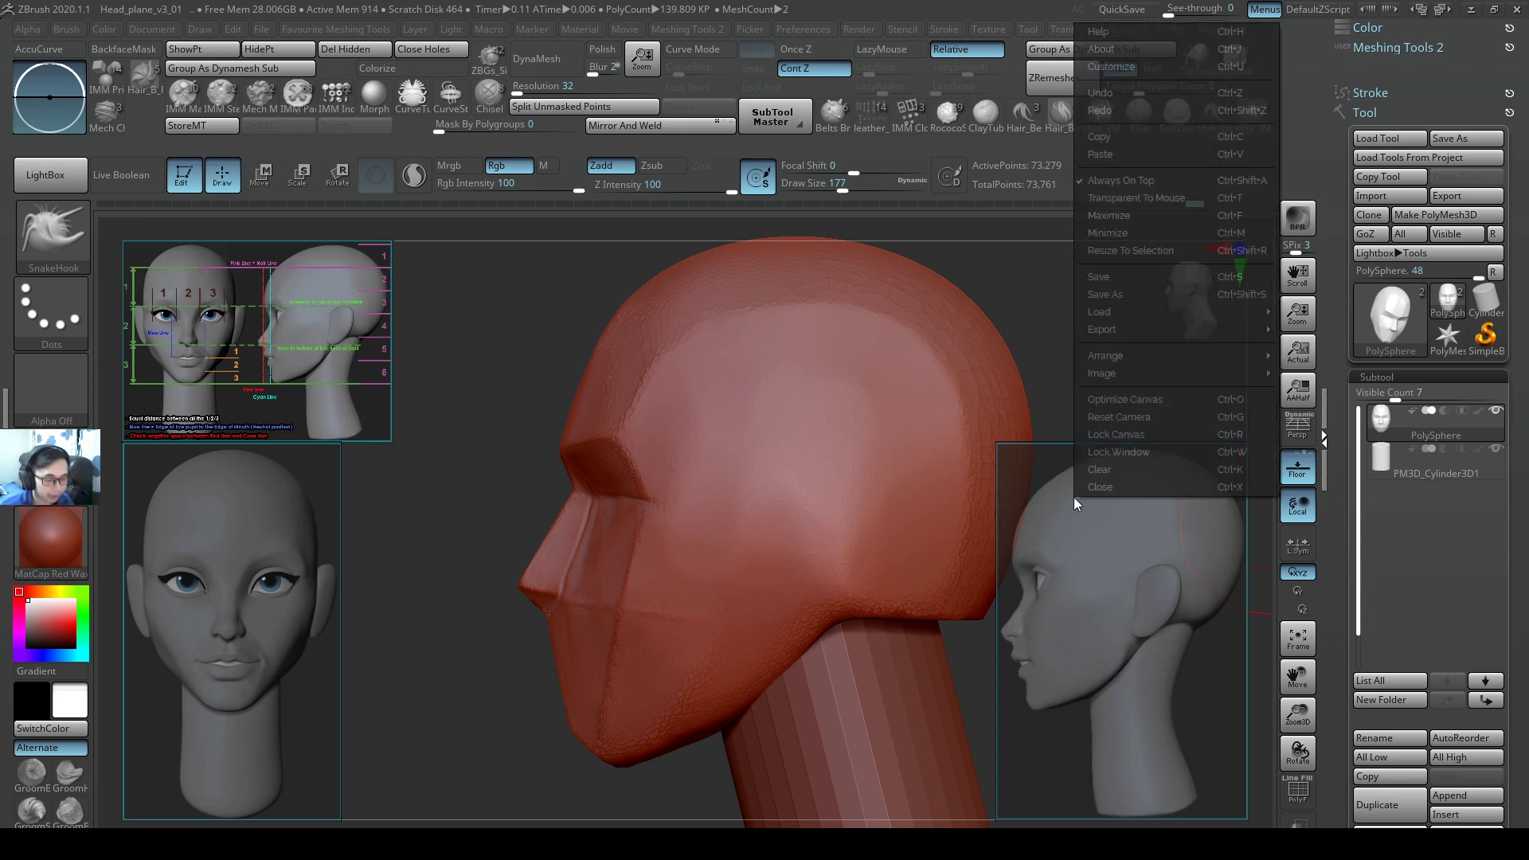
click(308, 532)
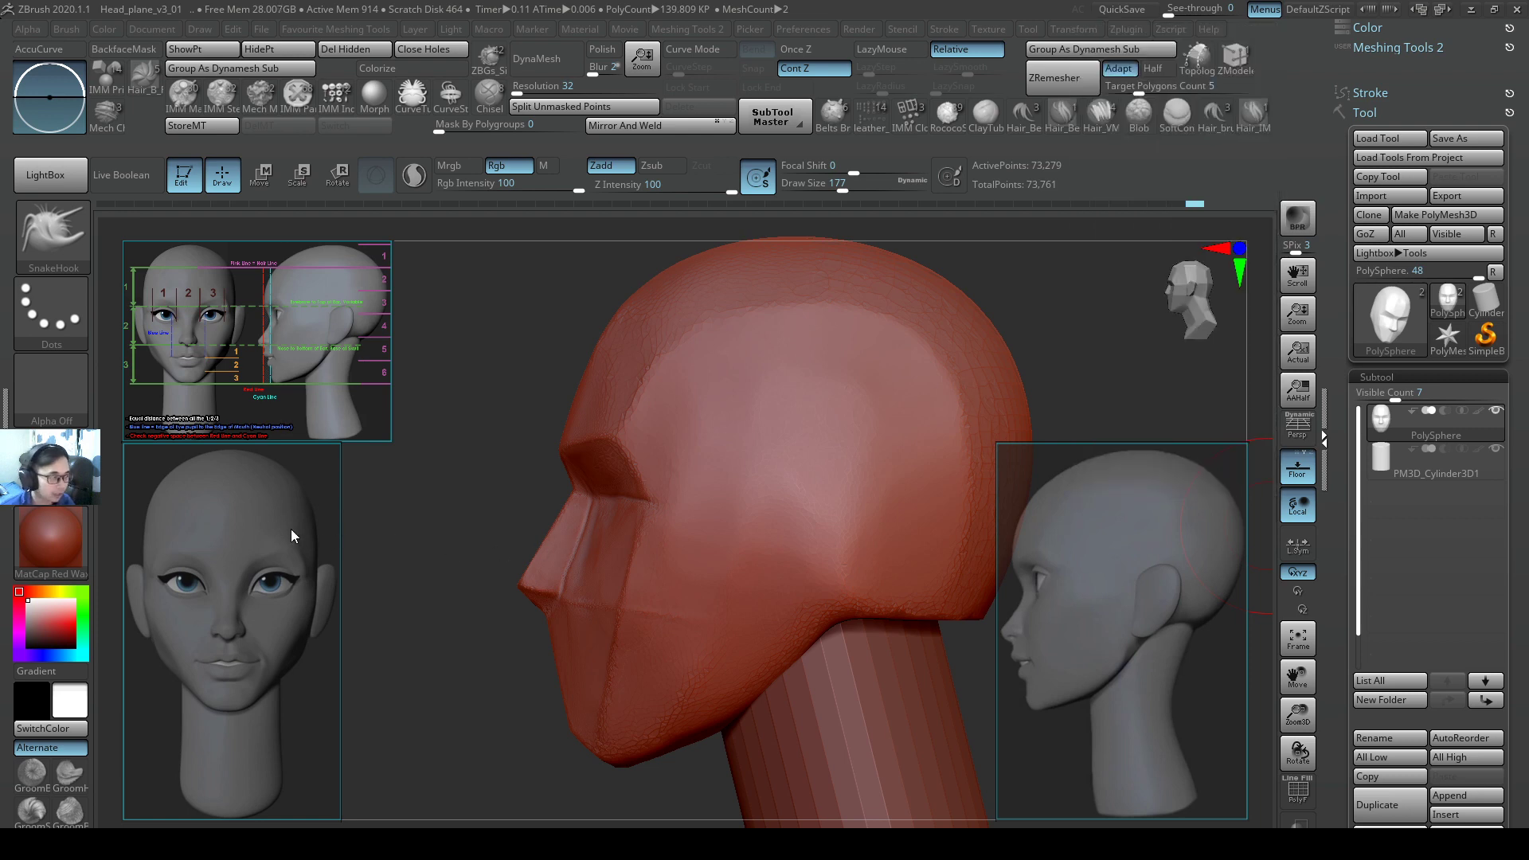
right_click(290, 529)
click(1102, 471)
right_click(1118, 580)
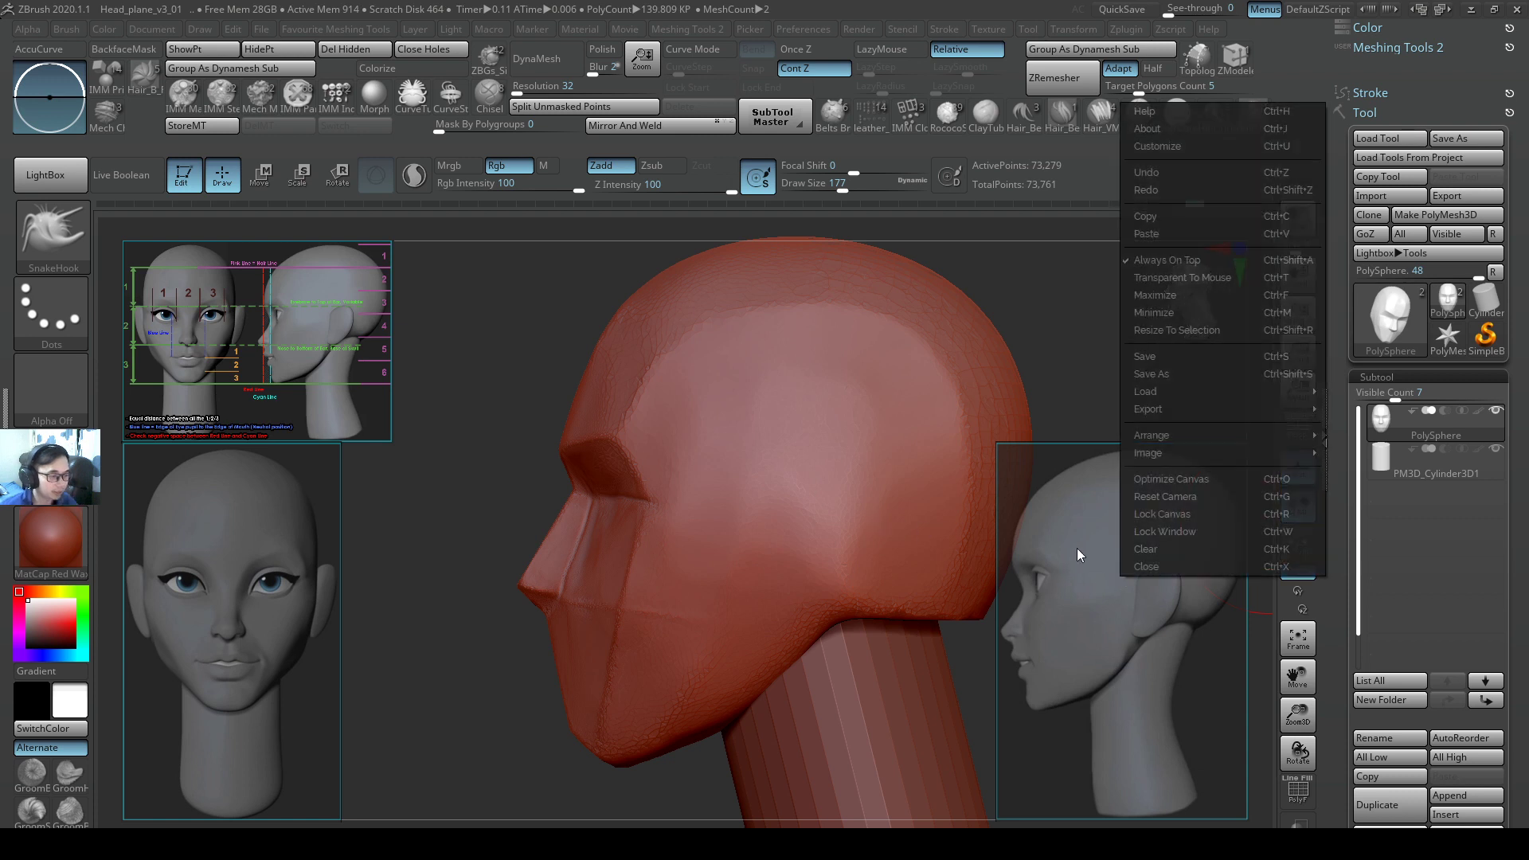
click(1076, 548)
Rename the head subtool as Face and the neck cylinder subtool as Neck.
alt+right_drag(853, 385, 761, 386)
mouse_move(817, 404)
alt+right_down()
mouse_move(723, 468)
mouse_move(689, 439)
mouse_move(945, 417)
alt+right_up()
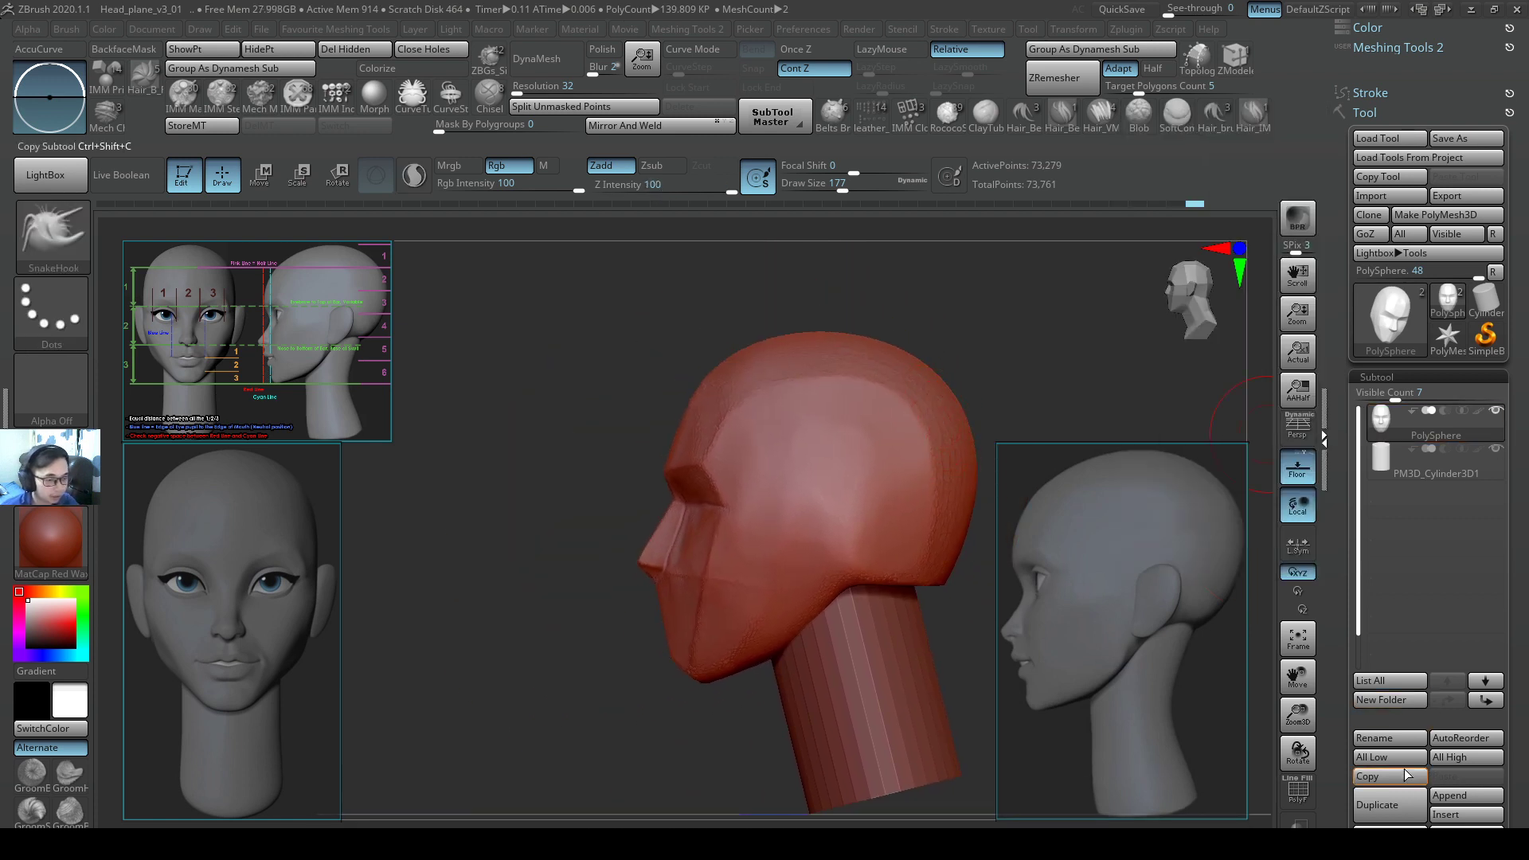
click(1393, 738)
text(Face)
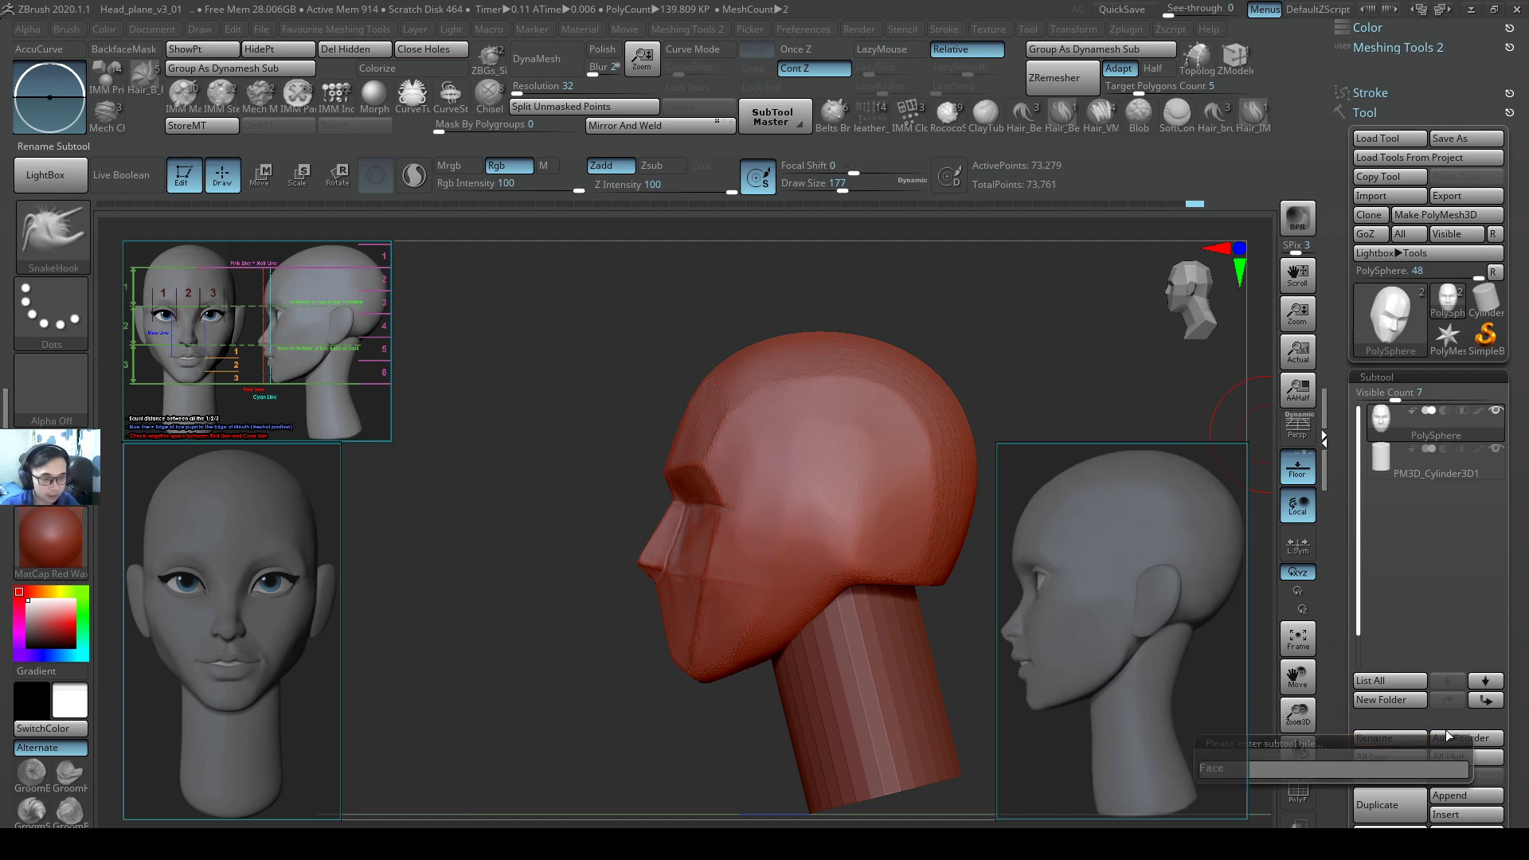
key(Return)
key(alt+Down)
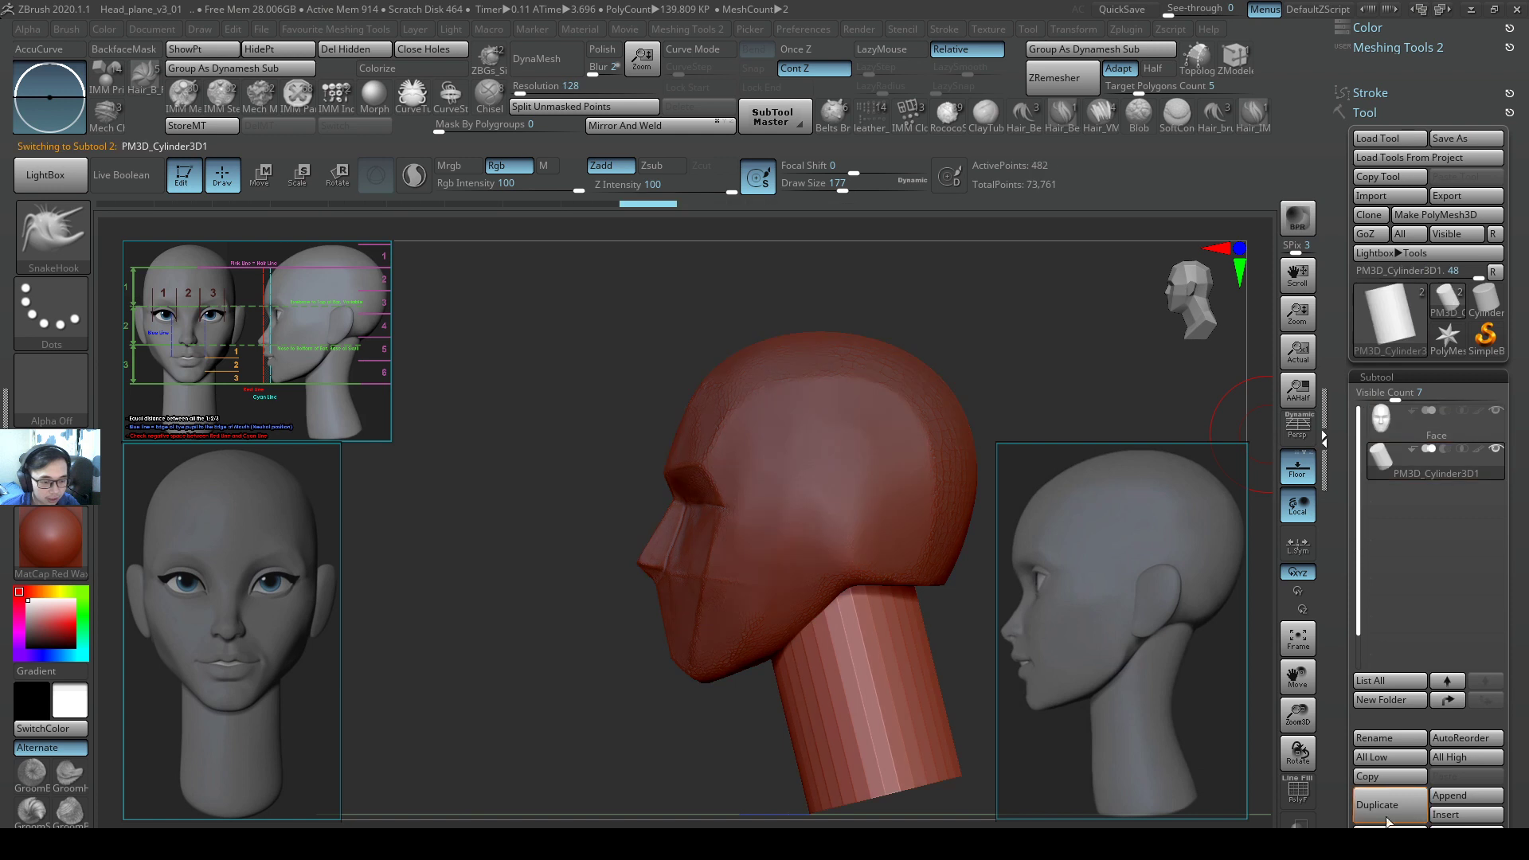
click(1392, 734)
text(Neck)
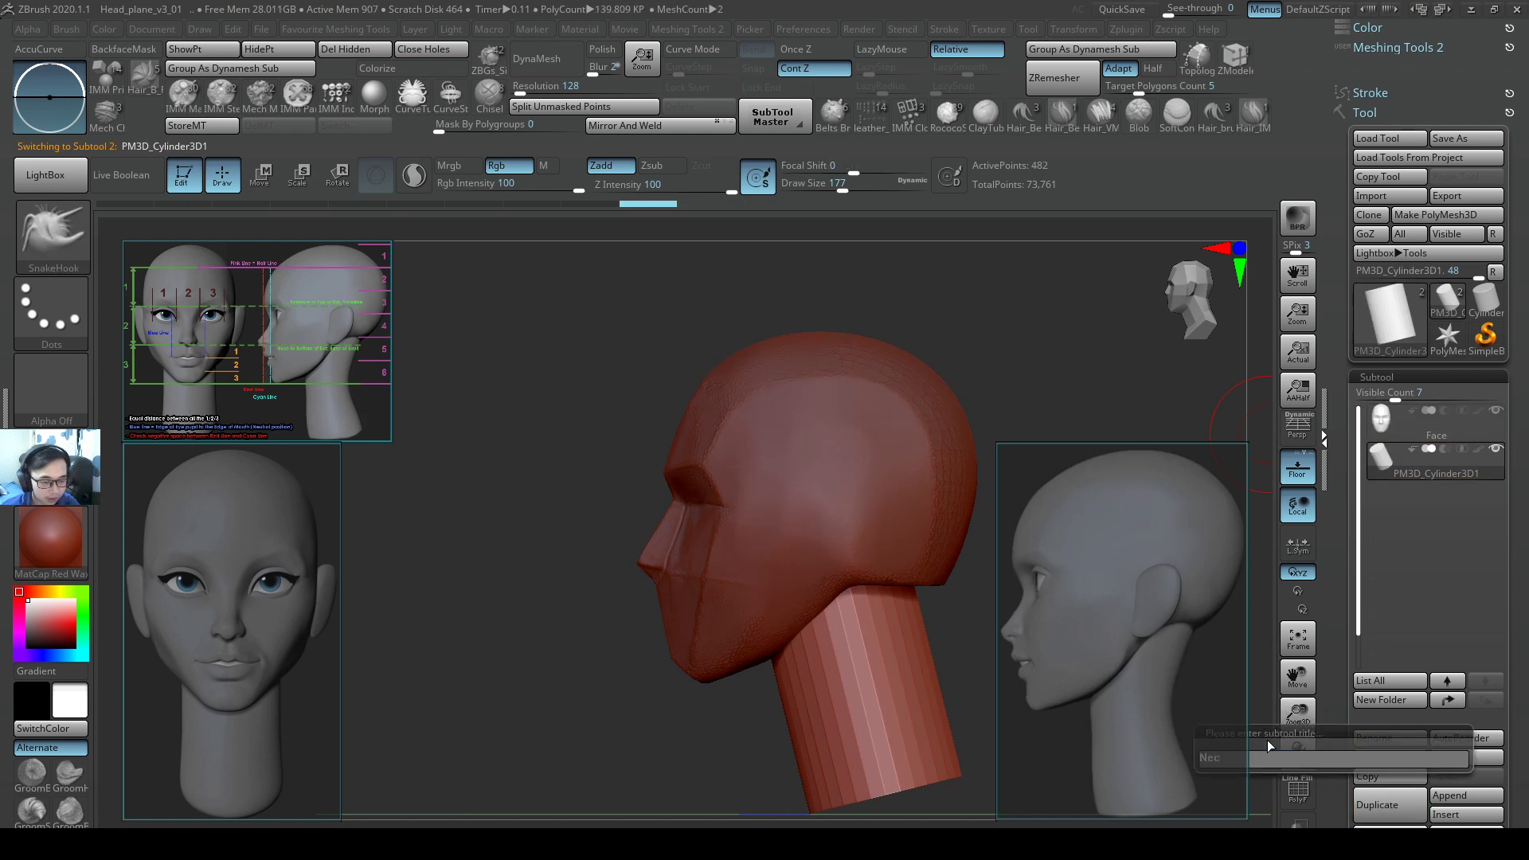
key(Return)
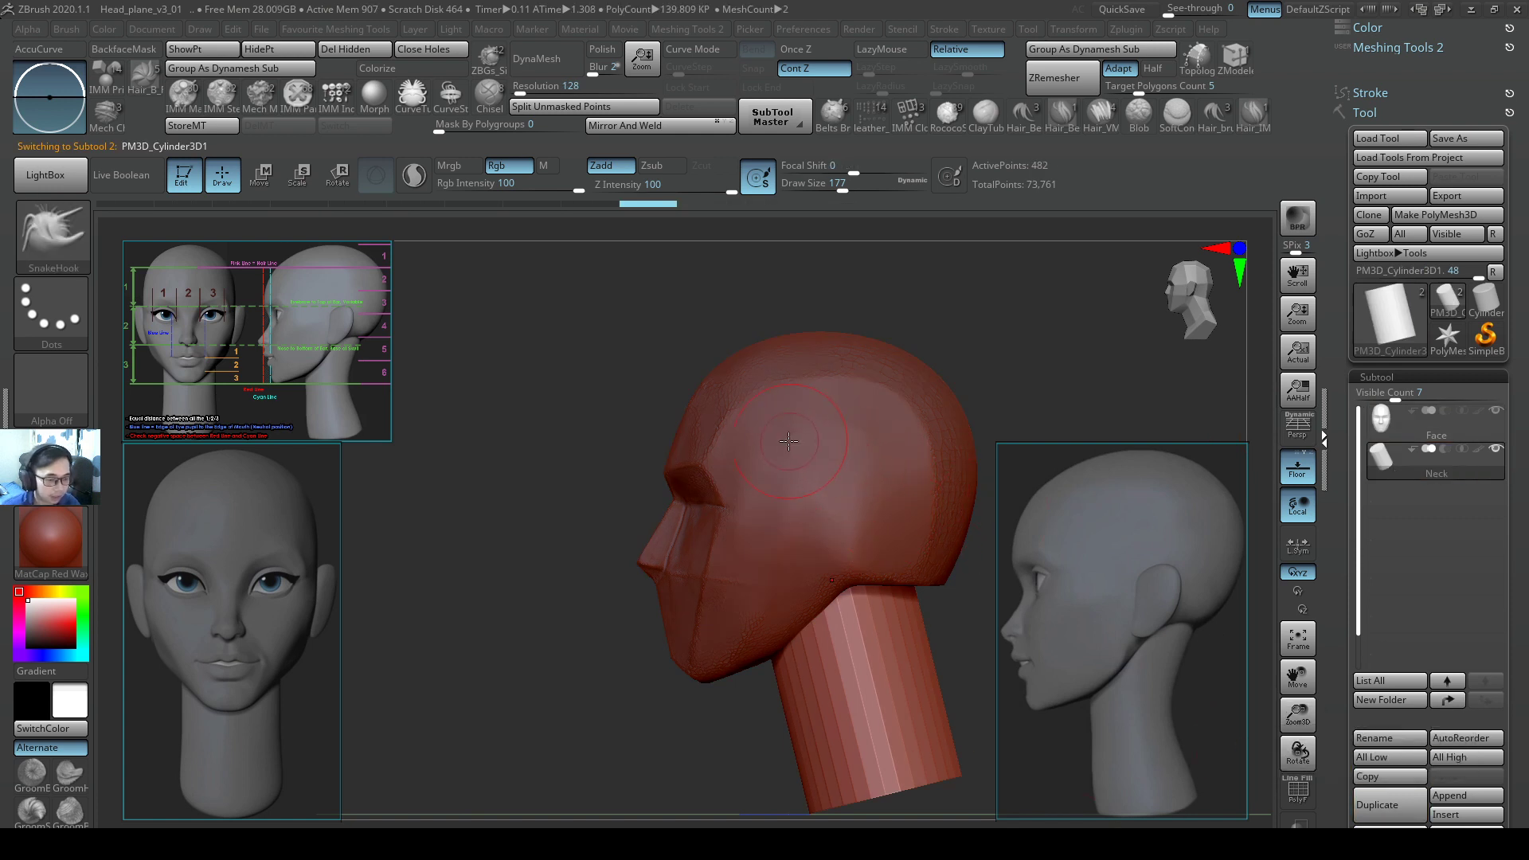
Position and scale the sculpt's side view so that it overlays the side head reference.
ctrl+right_drag(829, 451, 1130, 518)
alt+right_drag(923, 482, 899, 517)
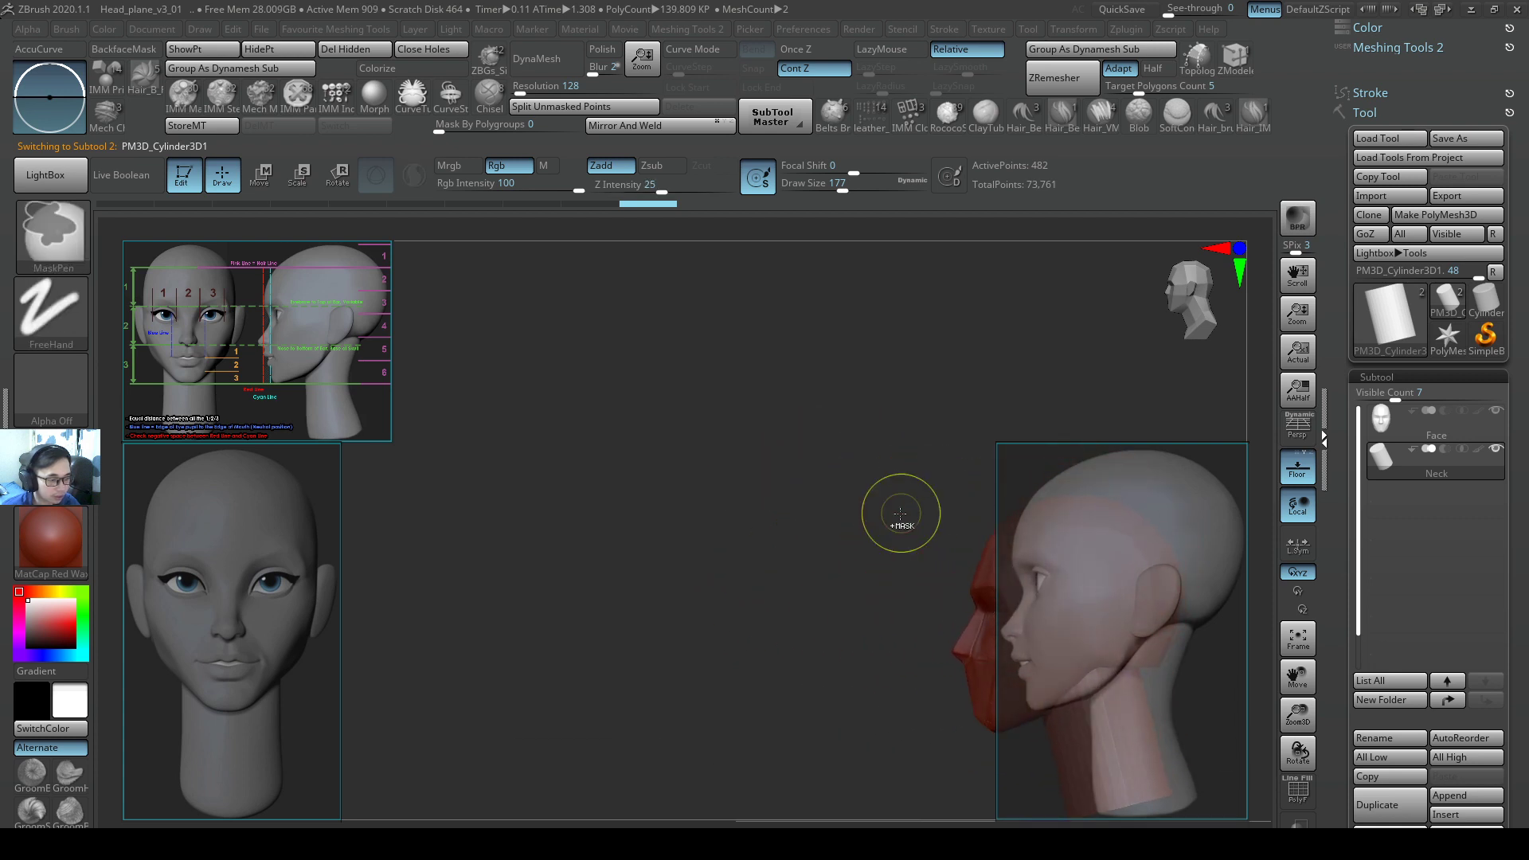
alt+drag(863, 502, 930, 480)
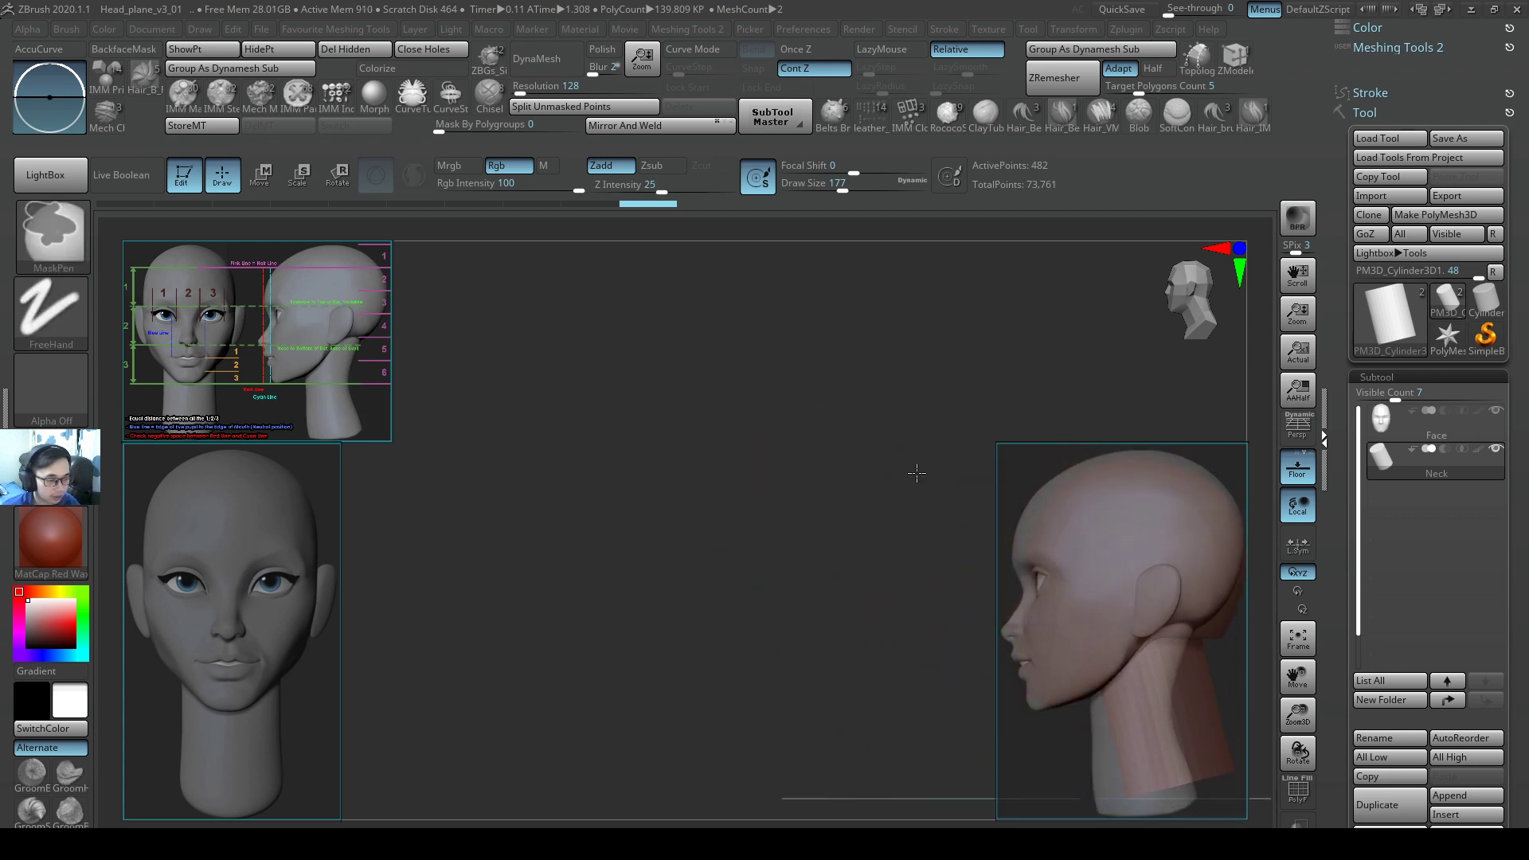
mouse_move(917, 473)
ctrl+right_down()
mouse_move(900, 504)
mouse_move(919, 503)
mouse_move(927, 480)
mouse_move(905, 490)
mouse_move(902, 466)
mouse_move(902, 488)
ctrl+right_up()
drag(904, 487, 900, 489)
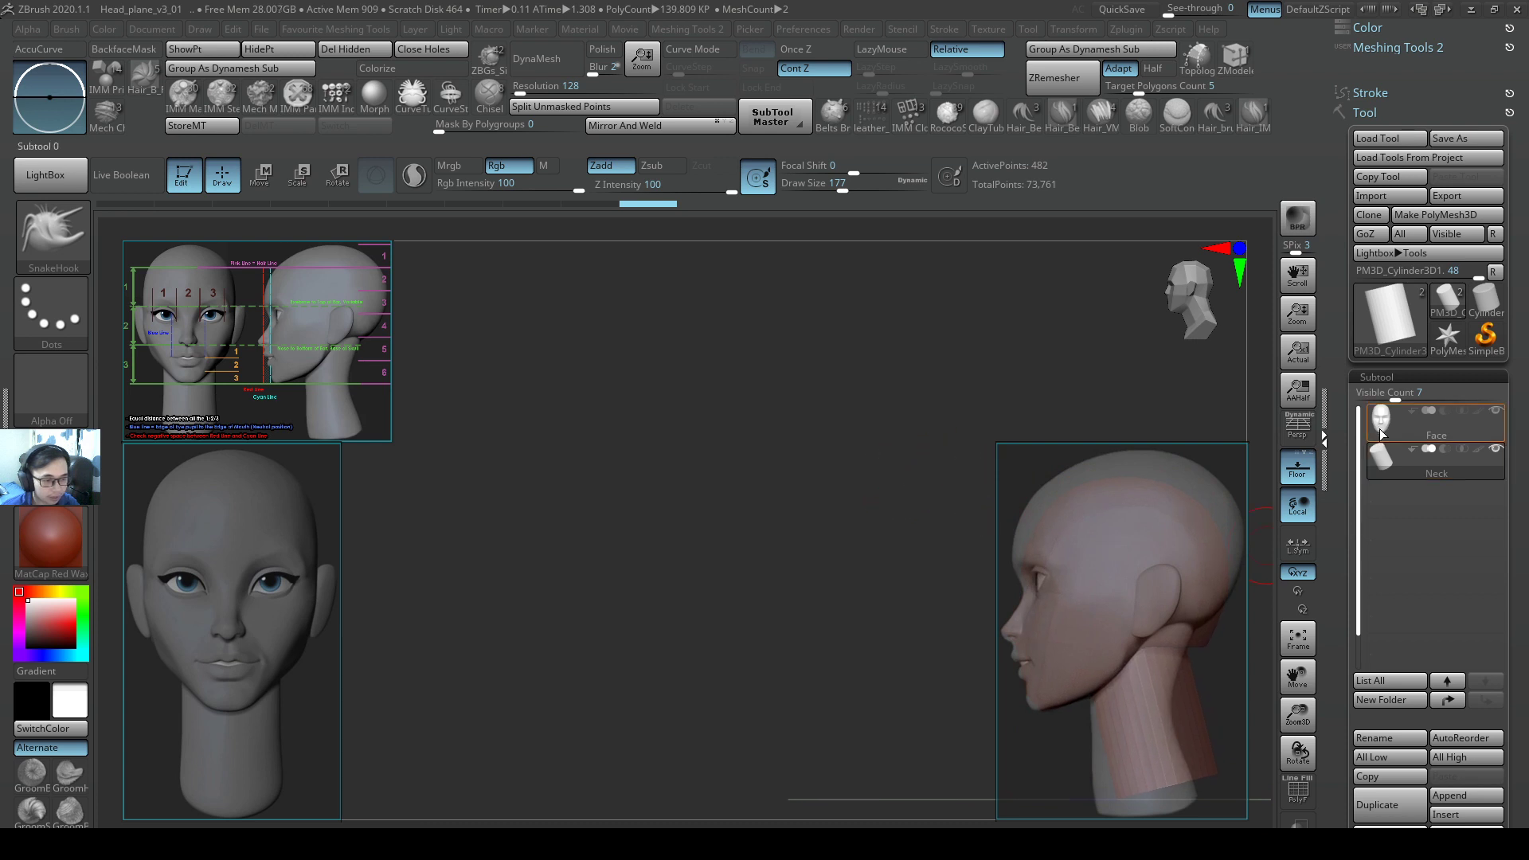
Draw an annotation arrow pointing at the front reference's eye and clear it.
key(ctrl)
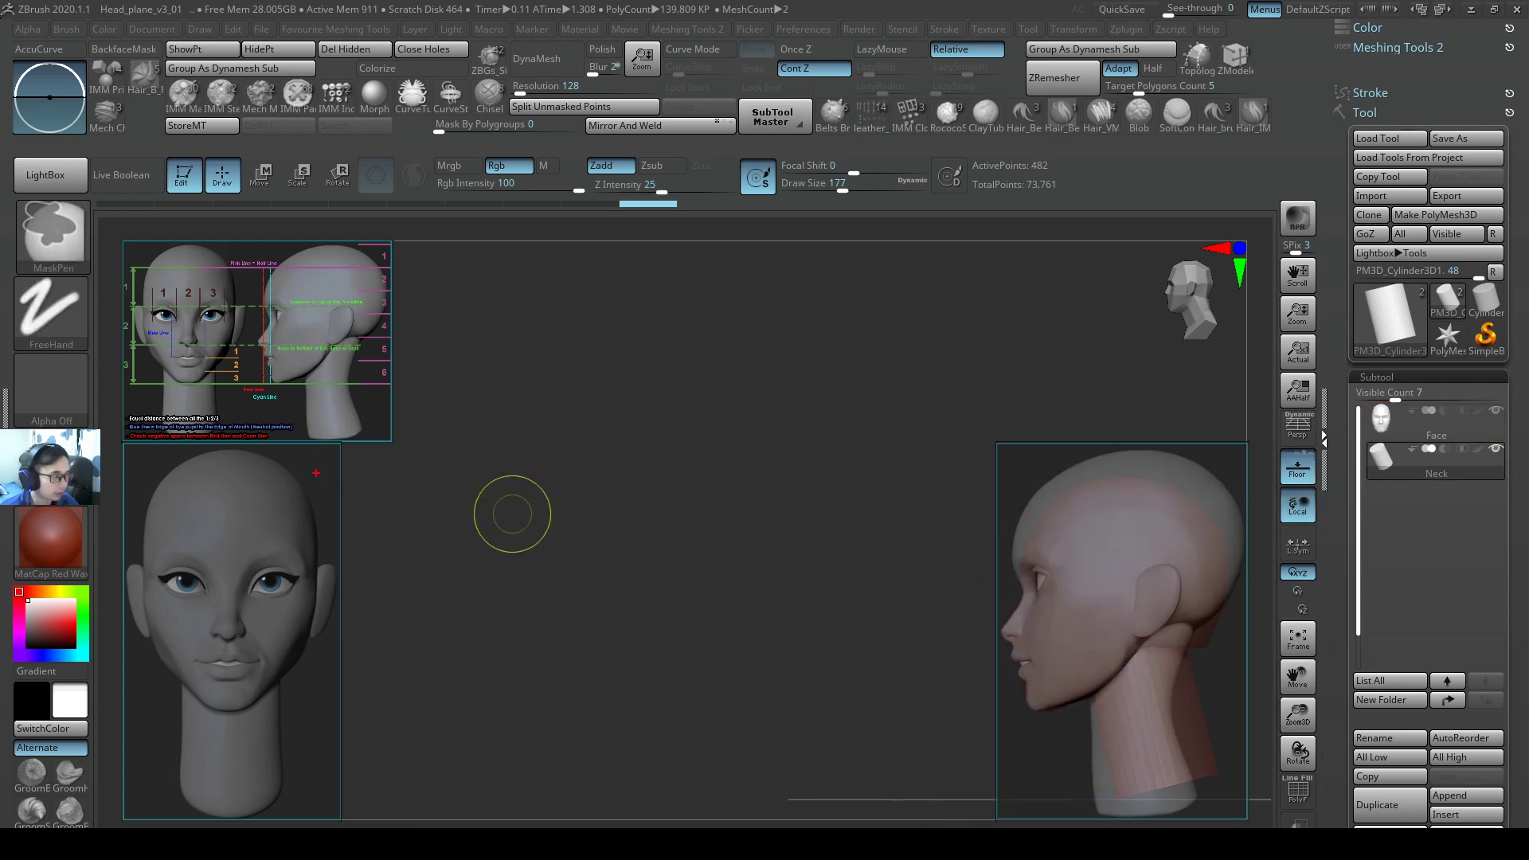
mouse_move(316, 473)
mouse_down()
mouse_move(354, 667)
mouse_move(275, 727)
mouse_move(136, 621)
mouse_move(324, 443)
mouse_up()
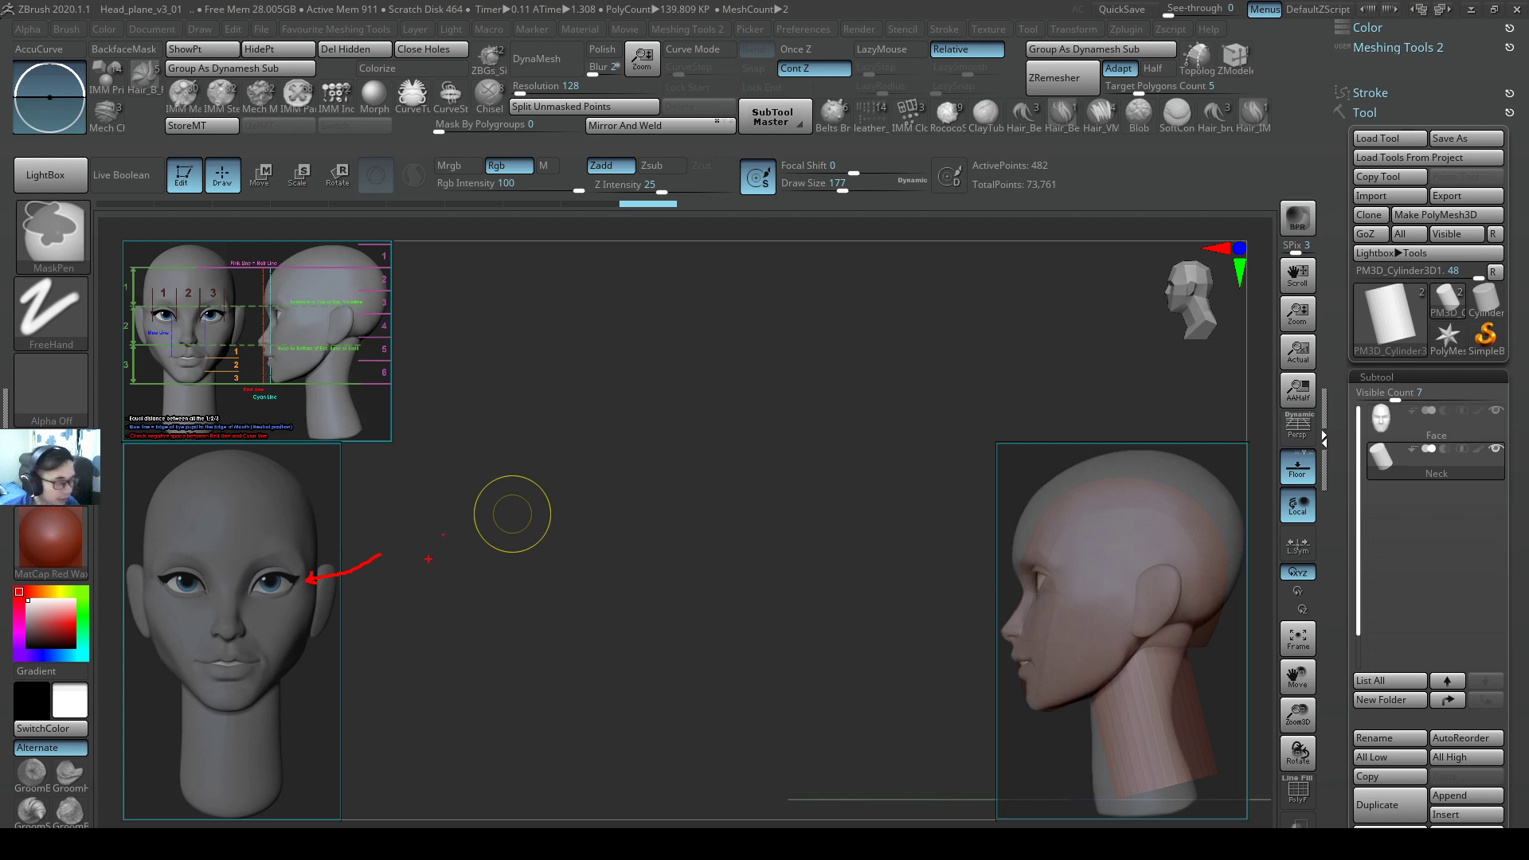
key(Escape)
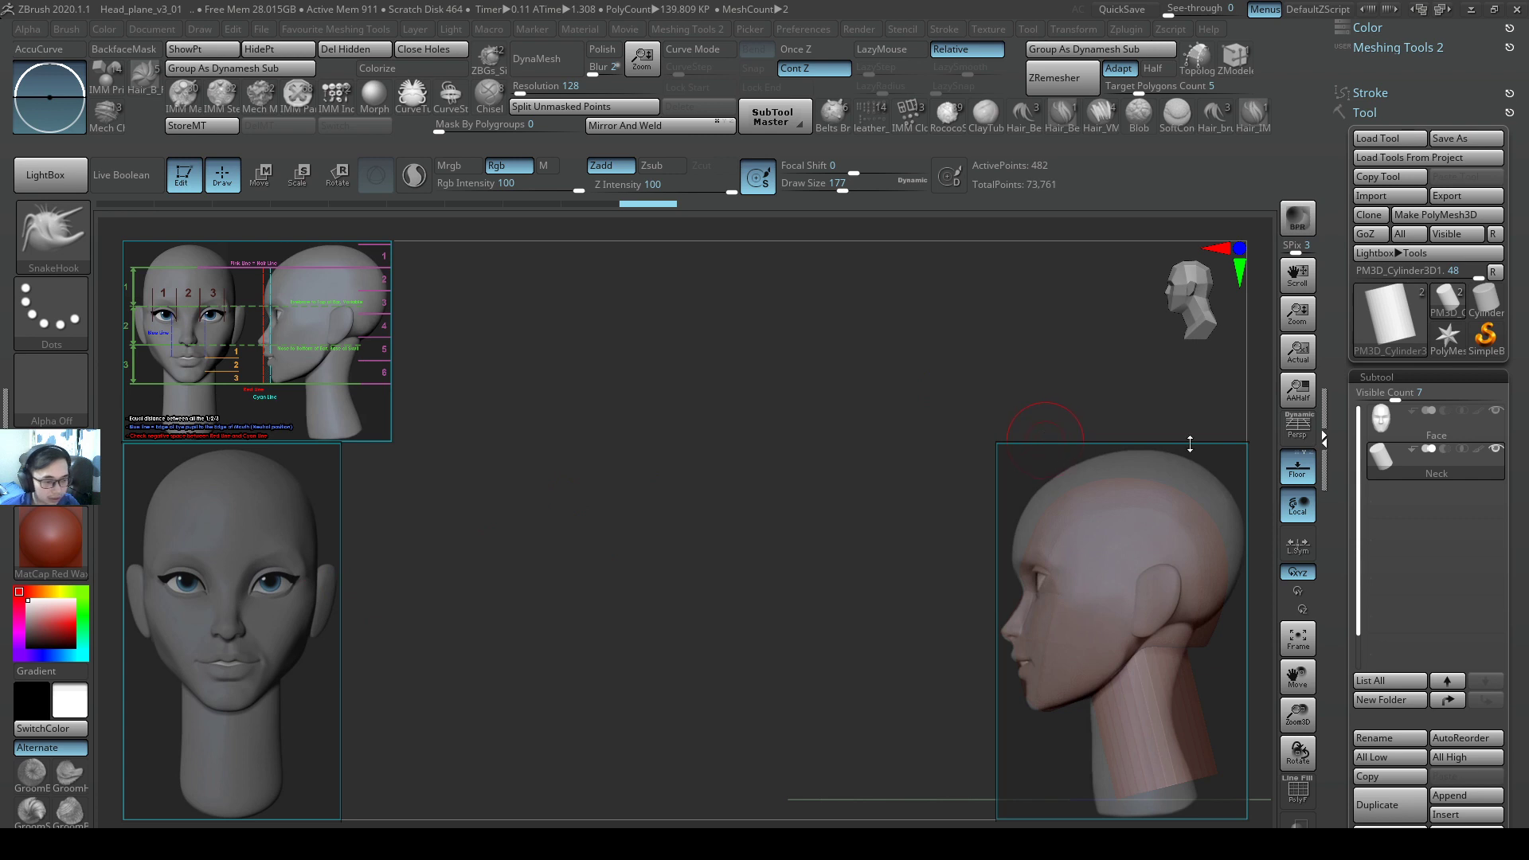
Dock the Document palette in the tray beside the canvas.
mouse_move(1381, 481)
click(151, 29)
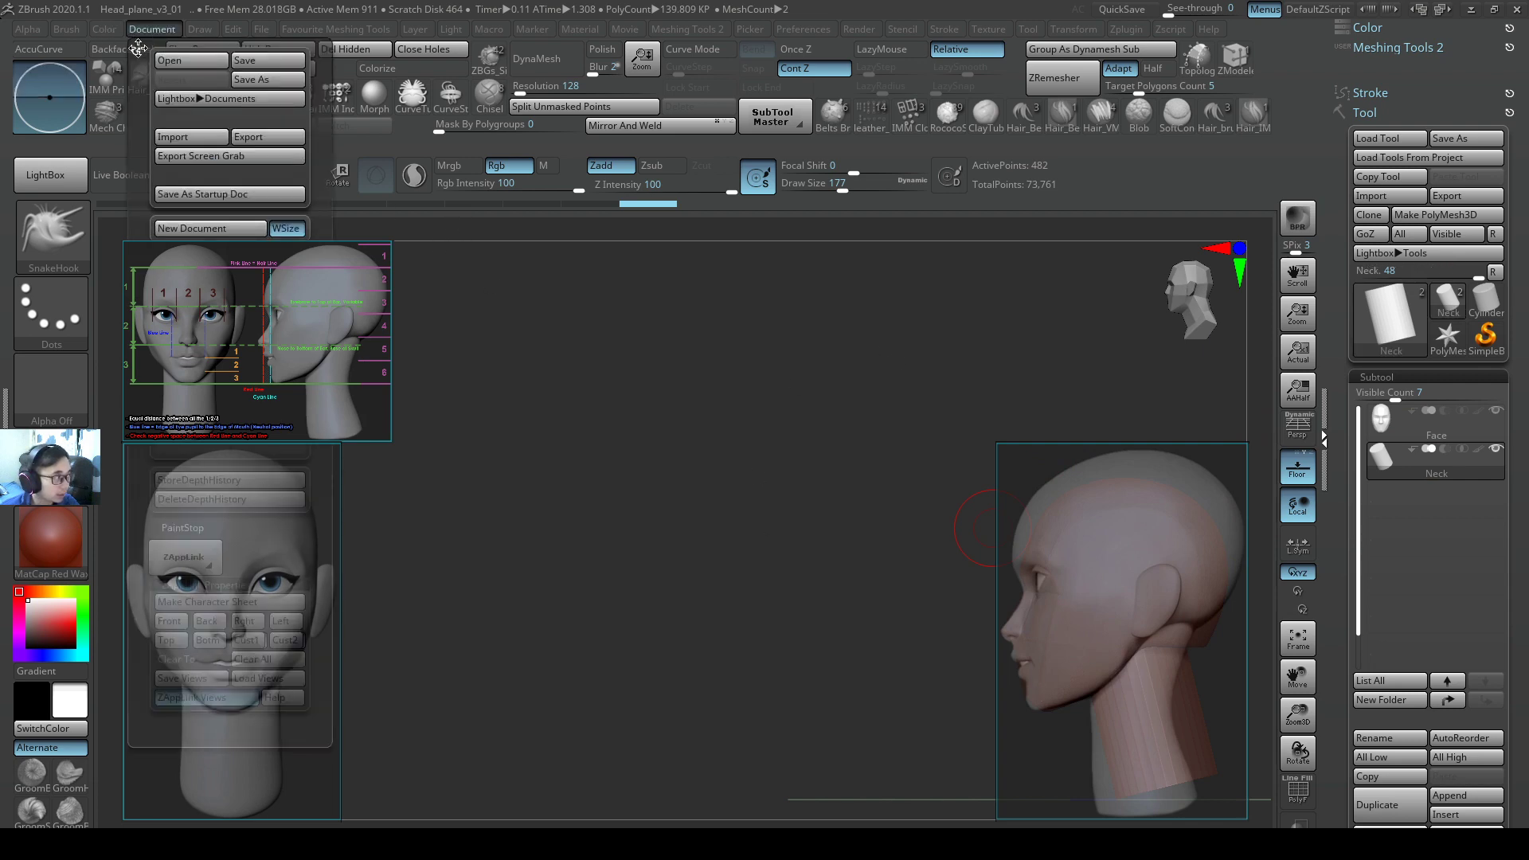
drag(138, 48, 1381, 48)
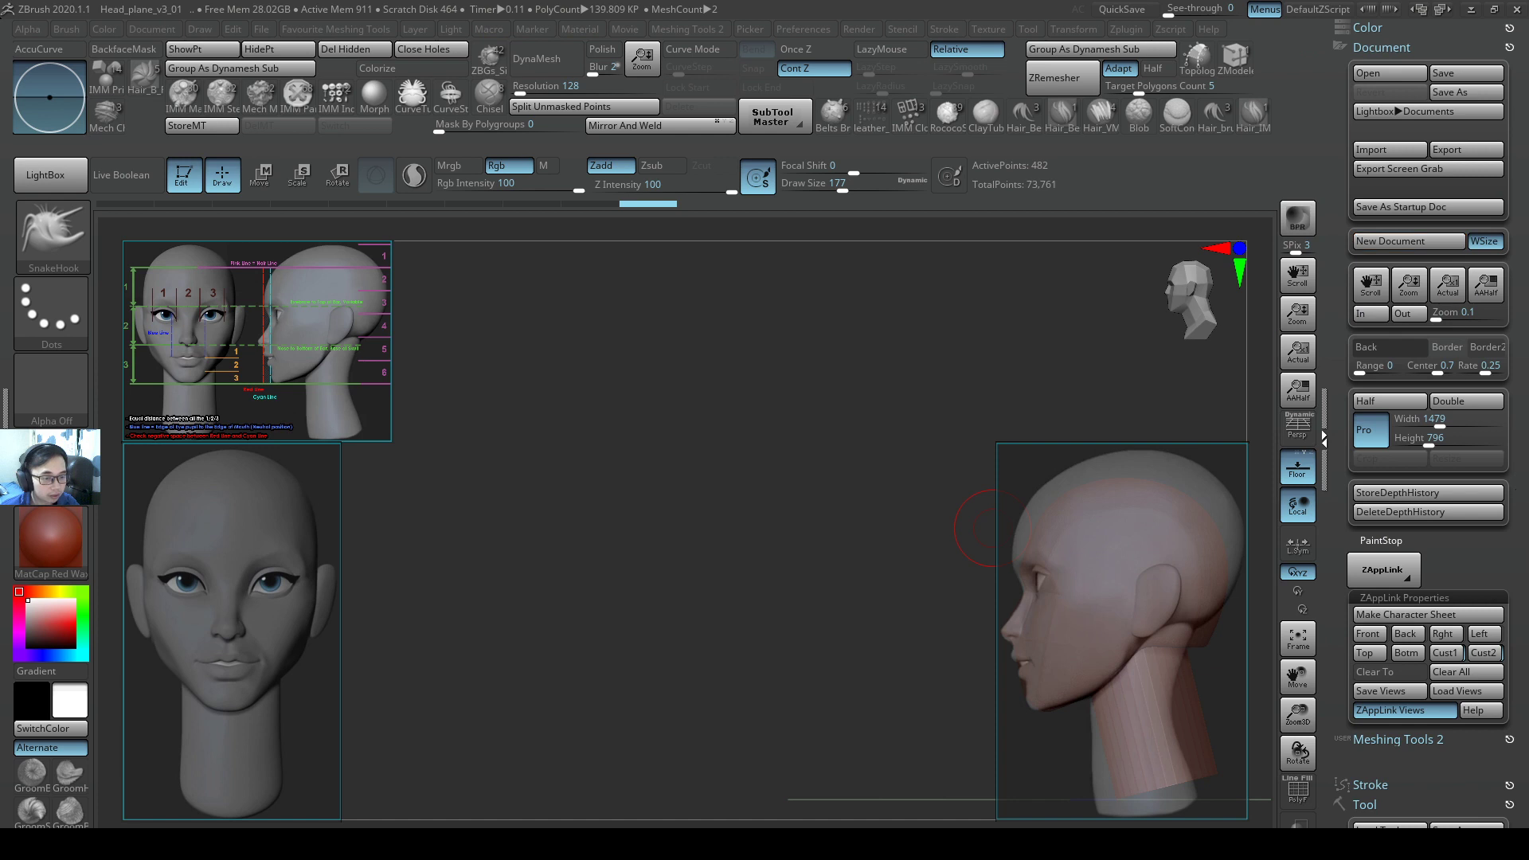
Clear all stored ZAppLink views and confirm the clearing.
click(1441, 675)
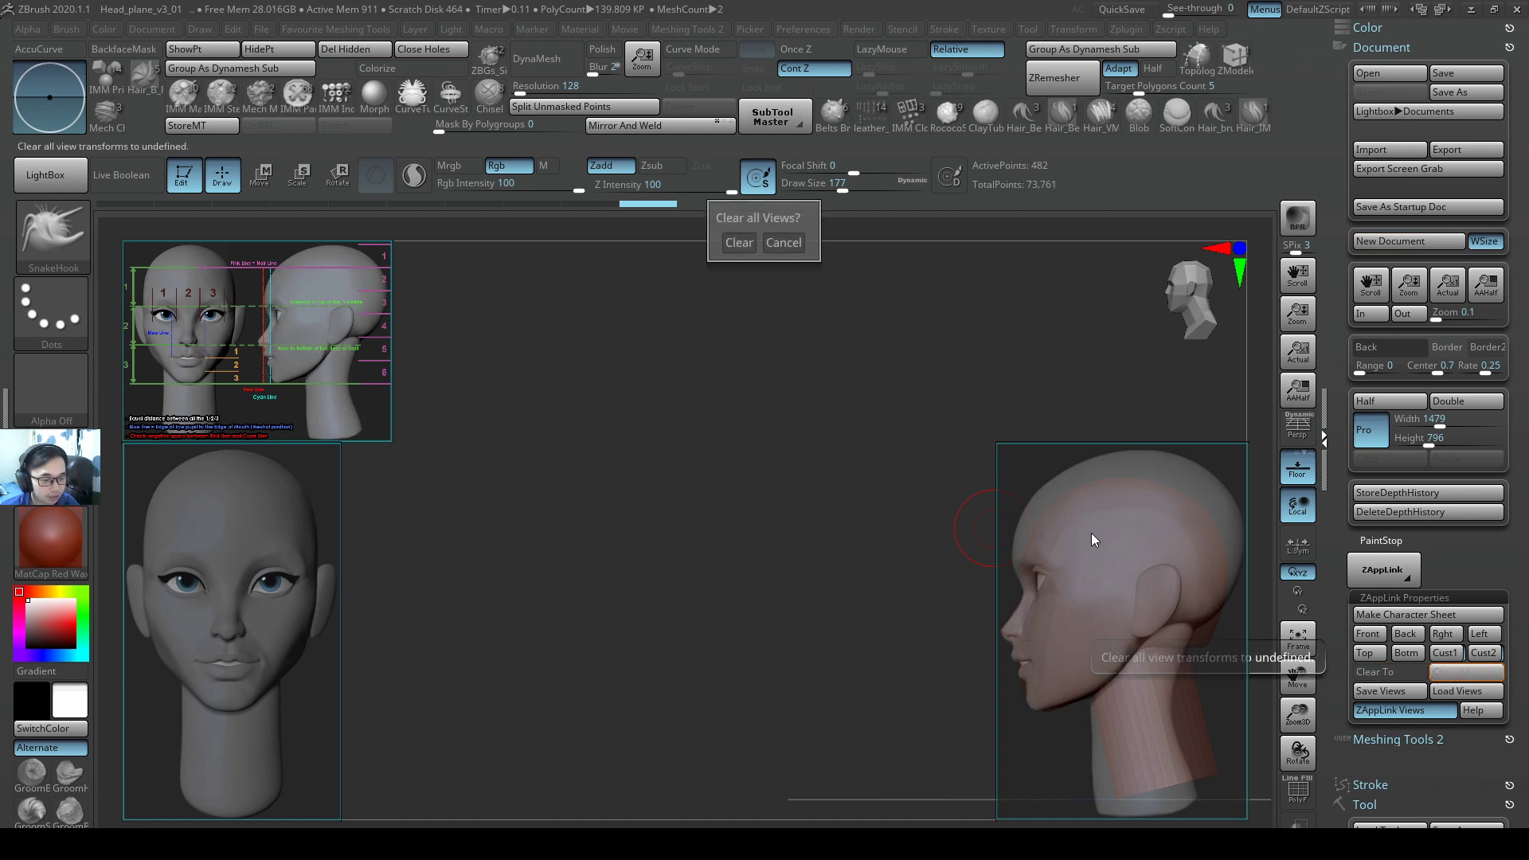
click(740, 242)
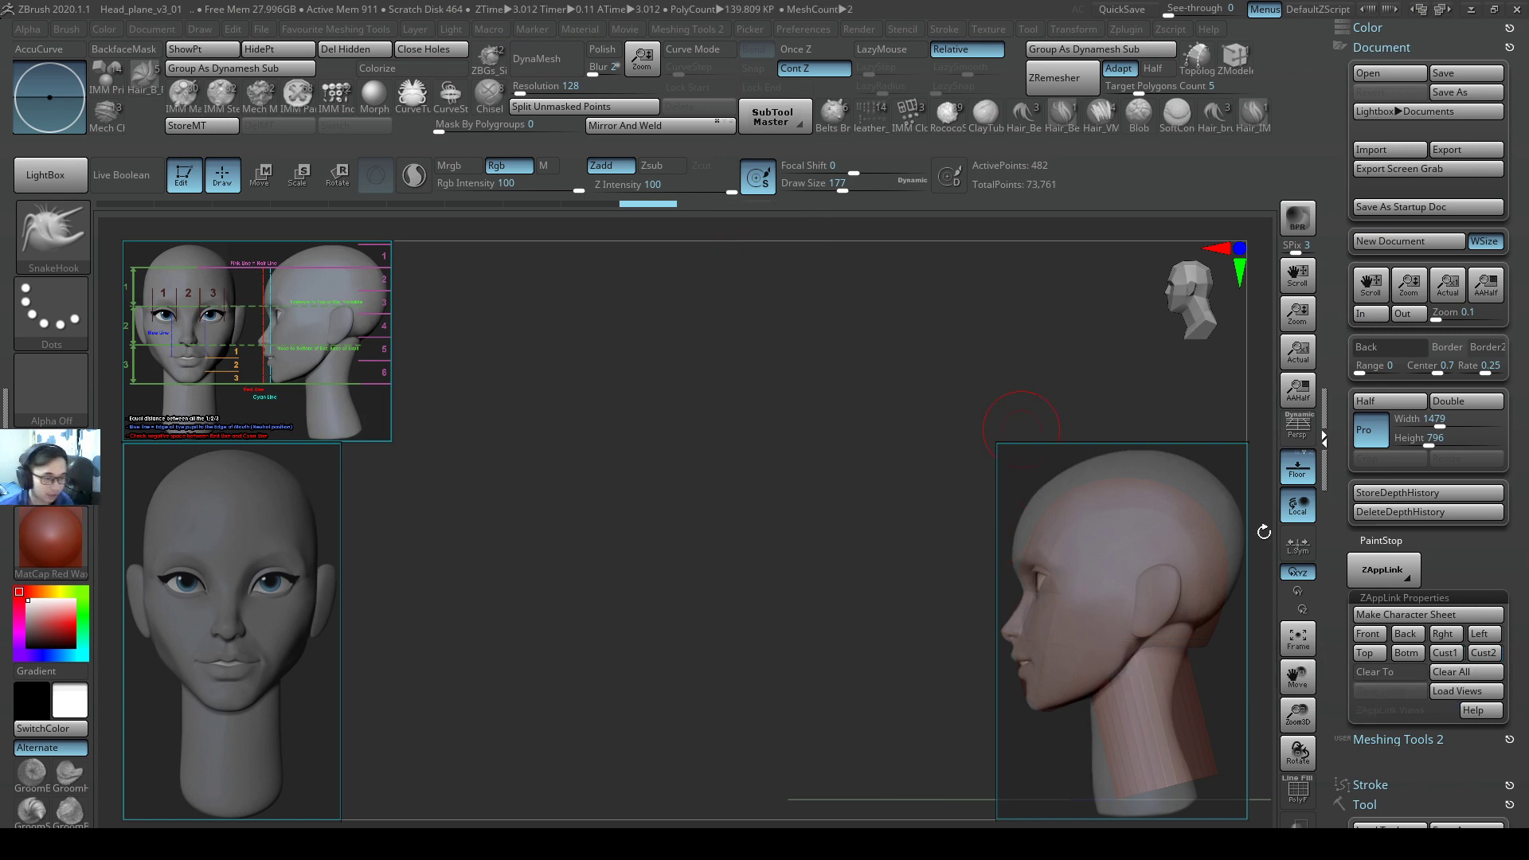
click(1465, 672)
click(738, 243)
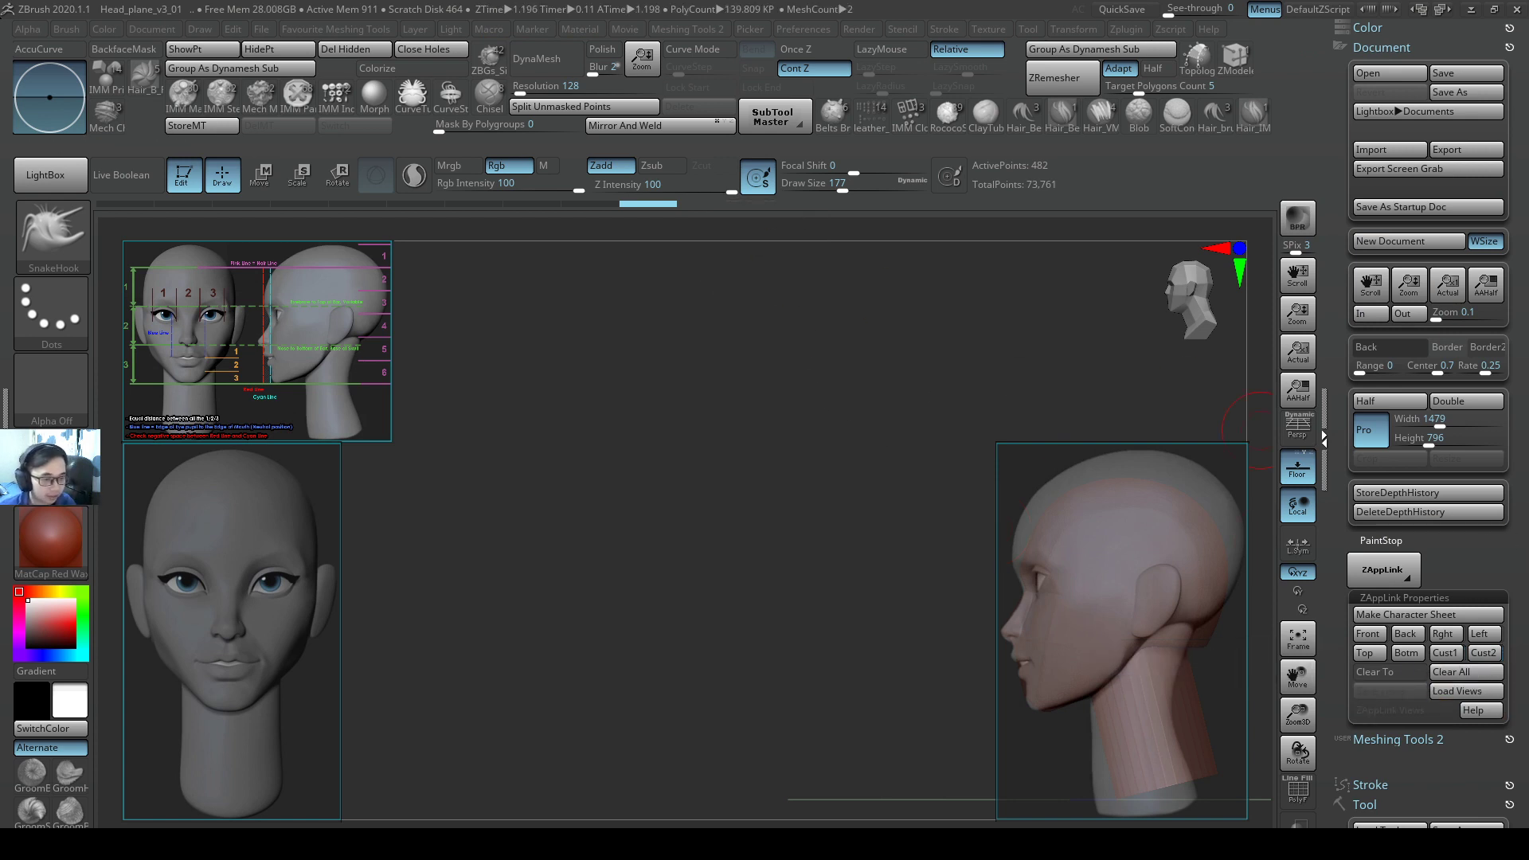
Store the side view aligned with the reference in the Cust2 ZAppLink view slot.
key(ctrl+2)
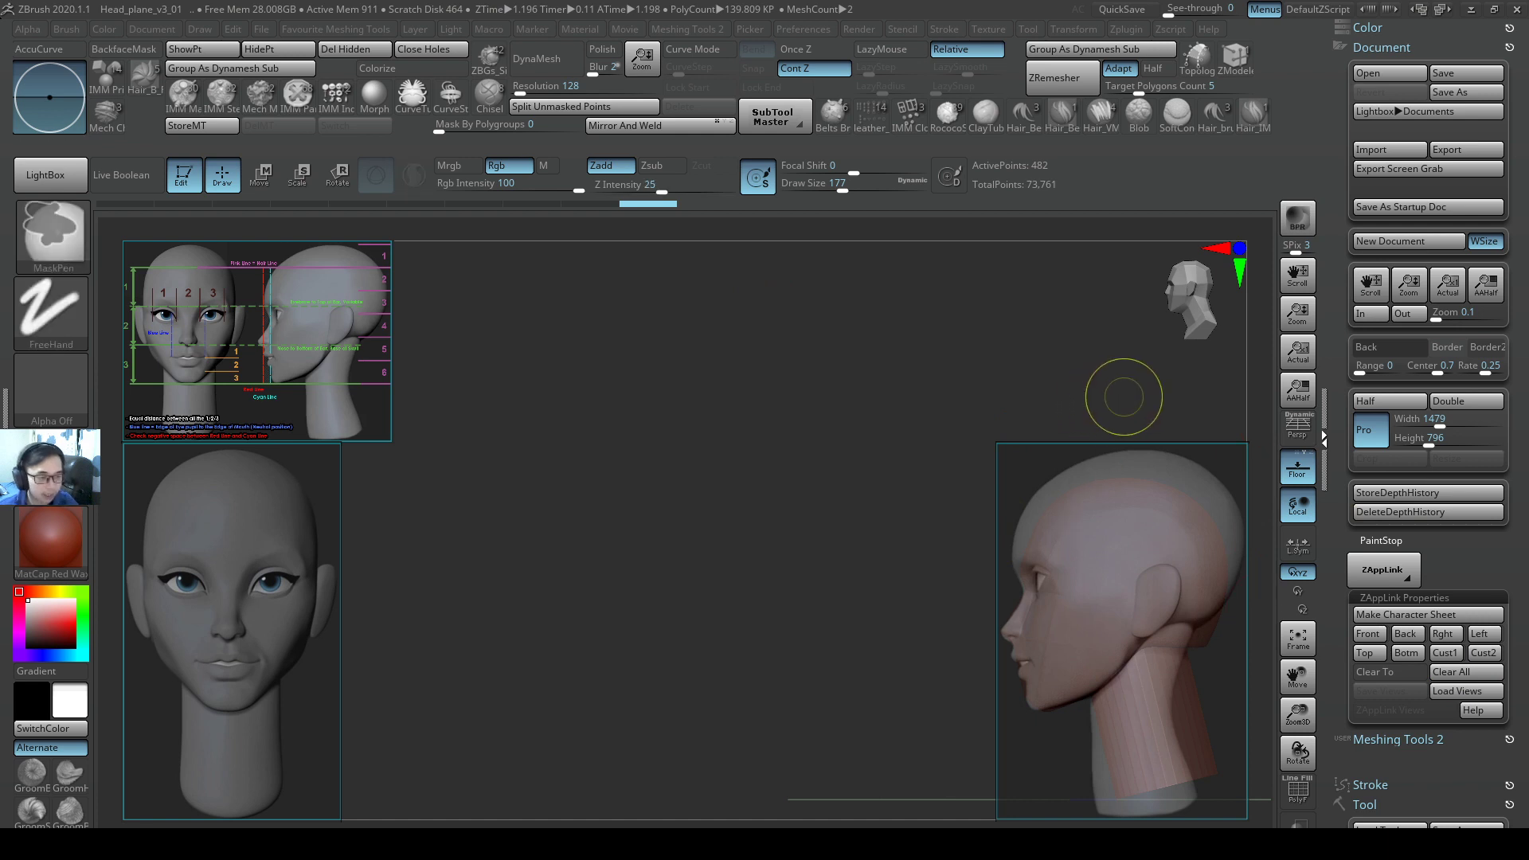
drag(1157, 363, 1204, 453)
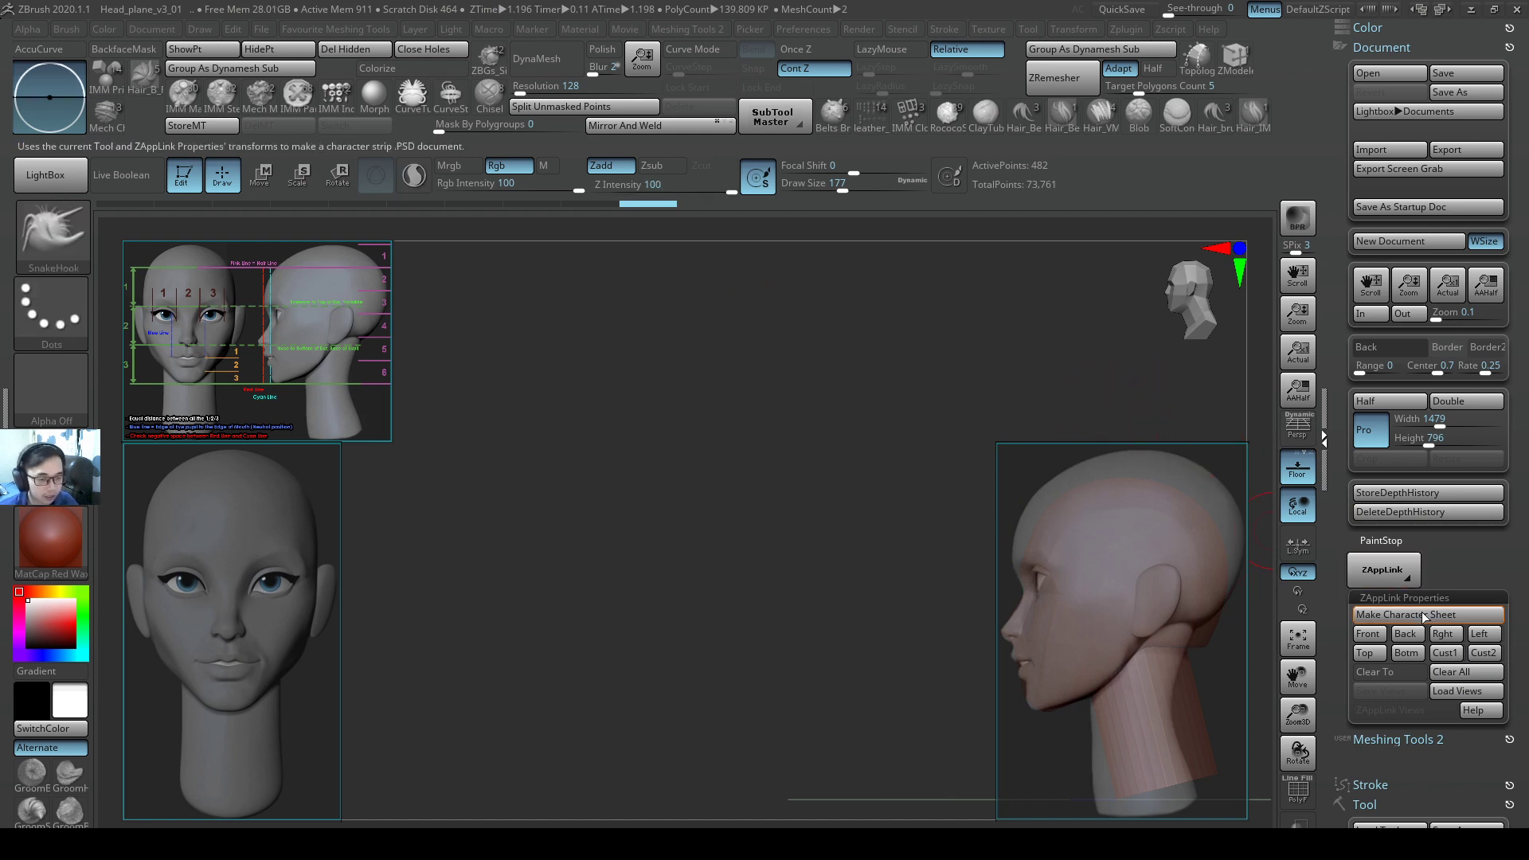
click(1497, 658)
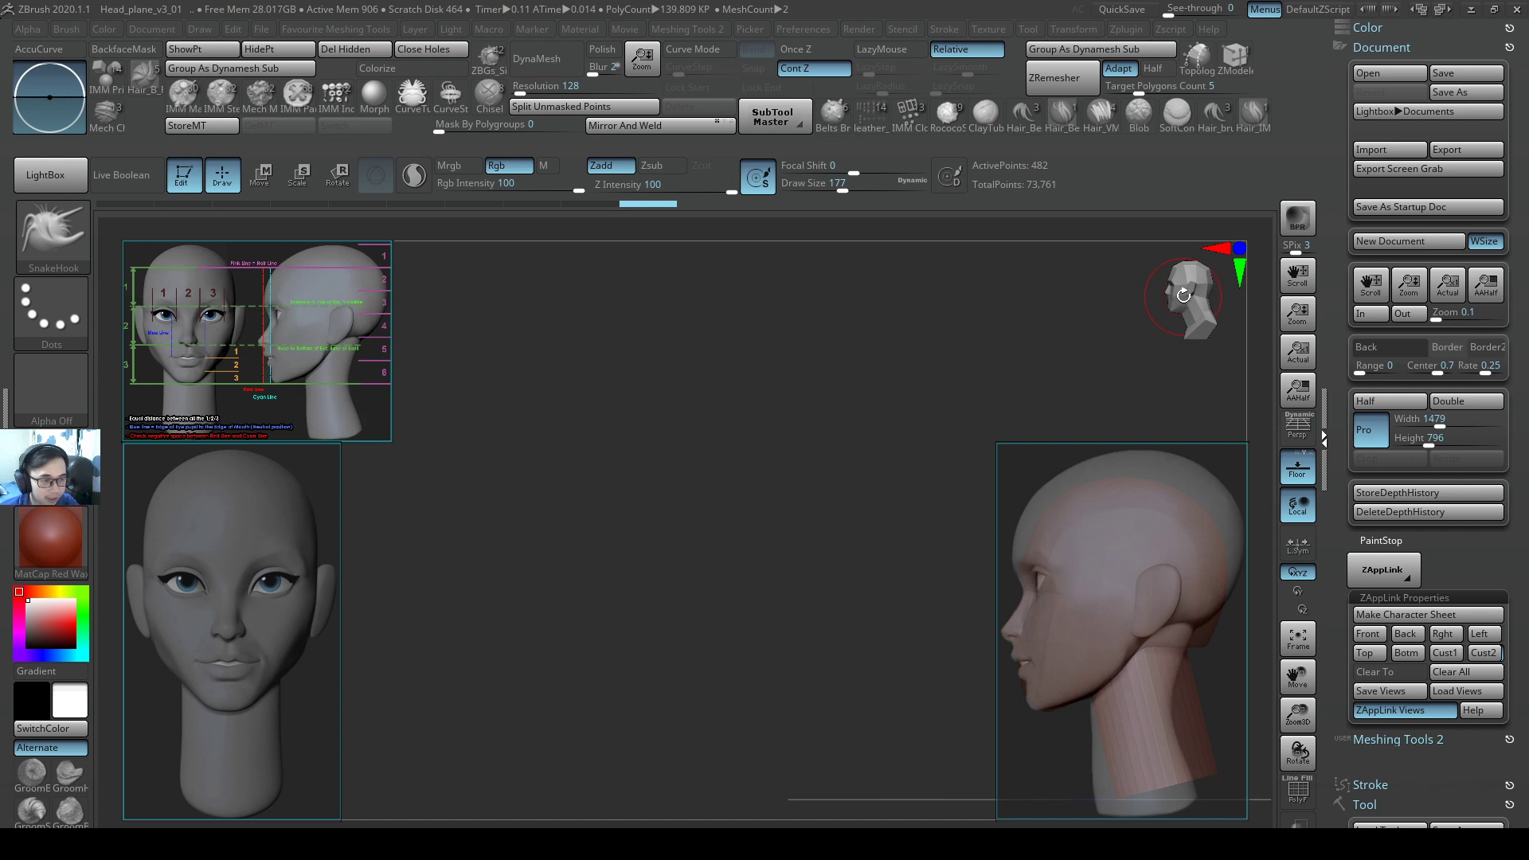
Mark the small orientation head with an annotation box, clear the marks, and turn the sculpt to its front view.
key(ctrl)
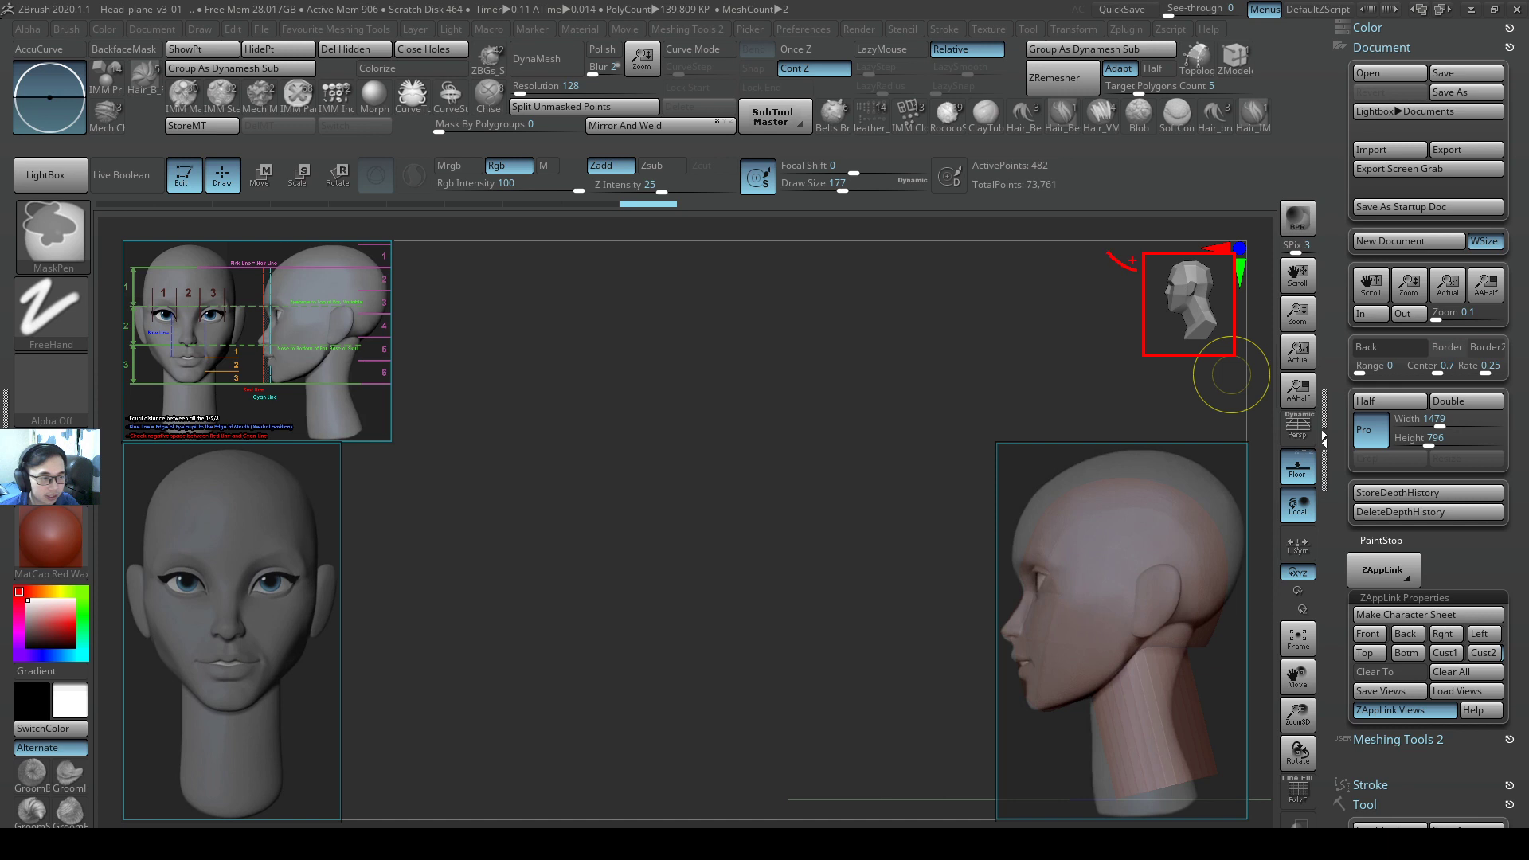
key(Escape)
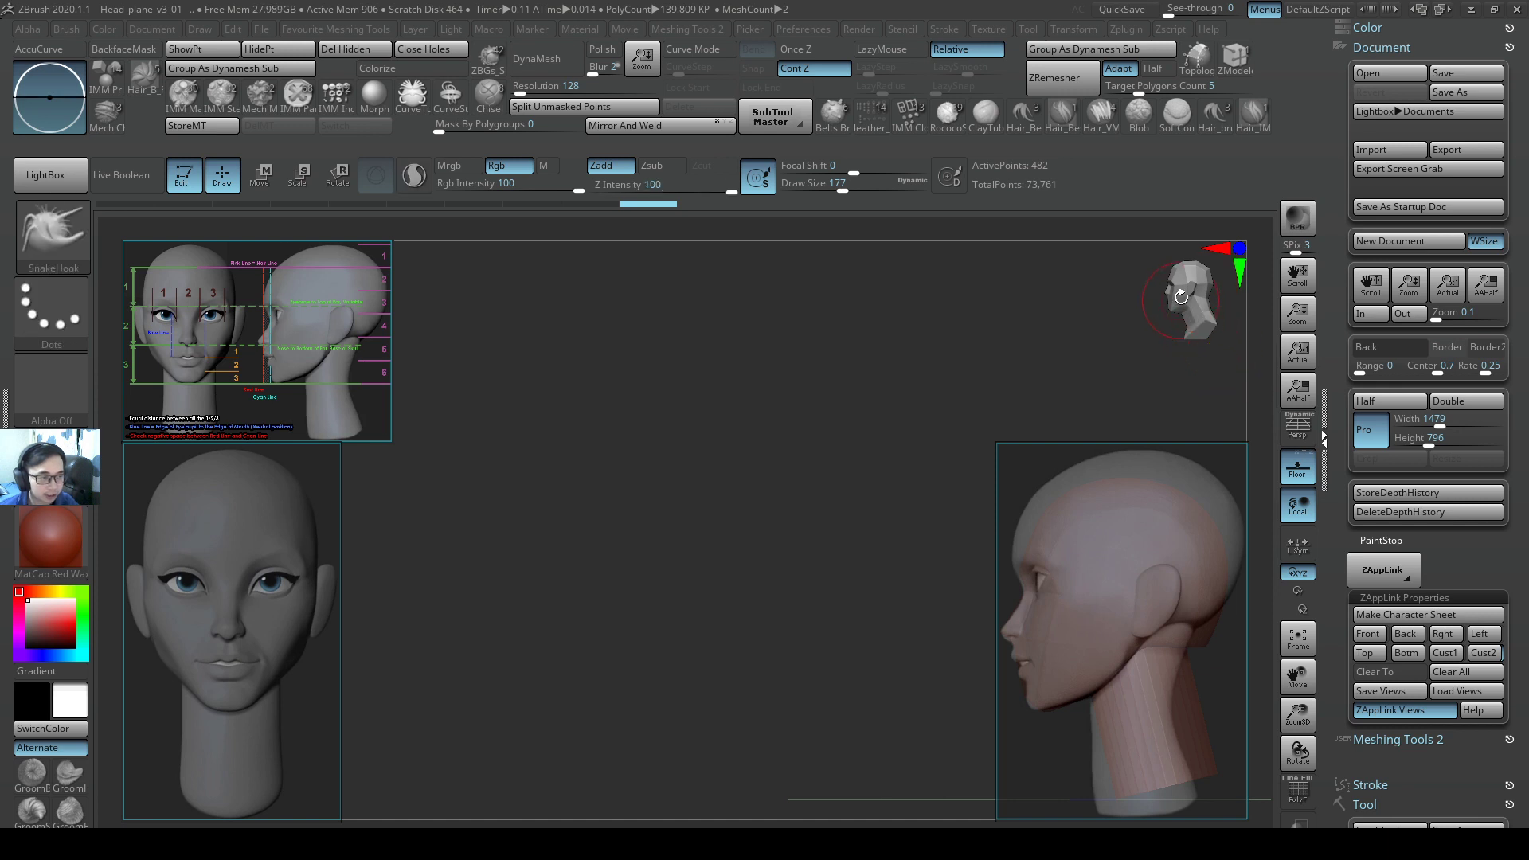
drag(1184, 296, 1208, 291)
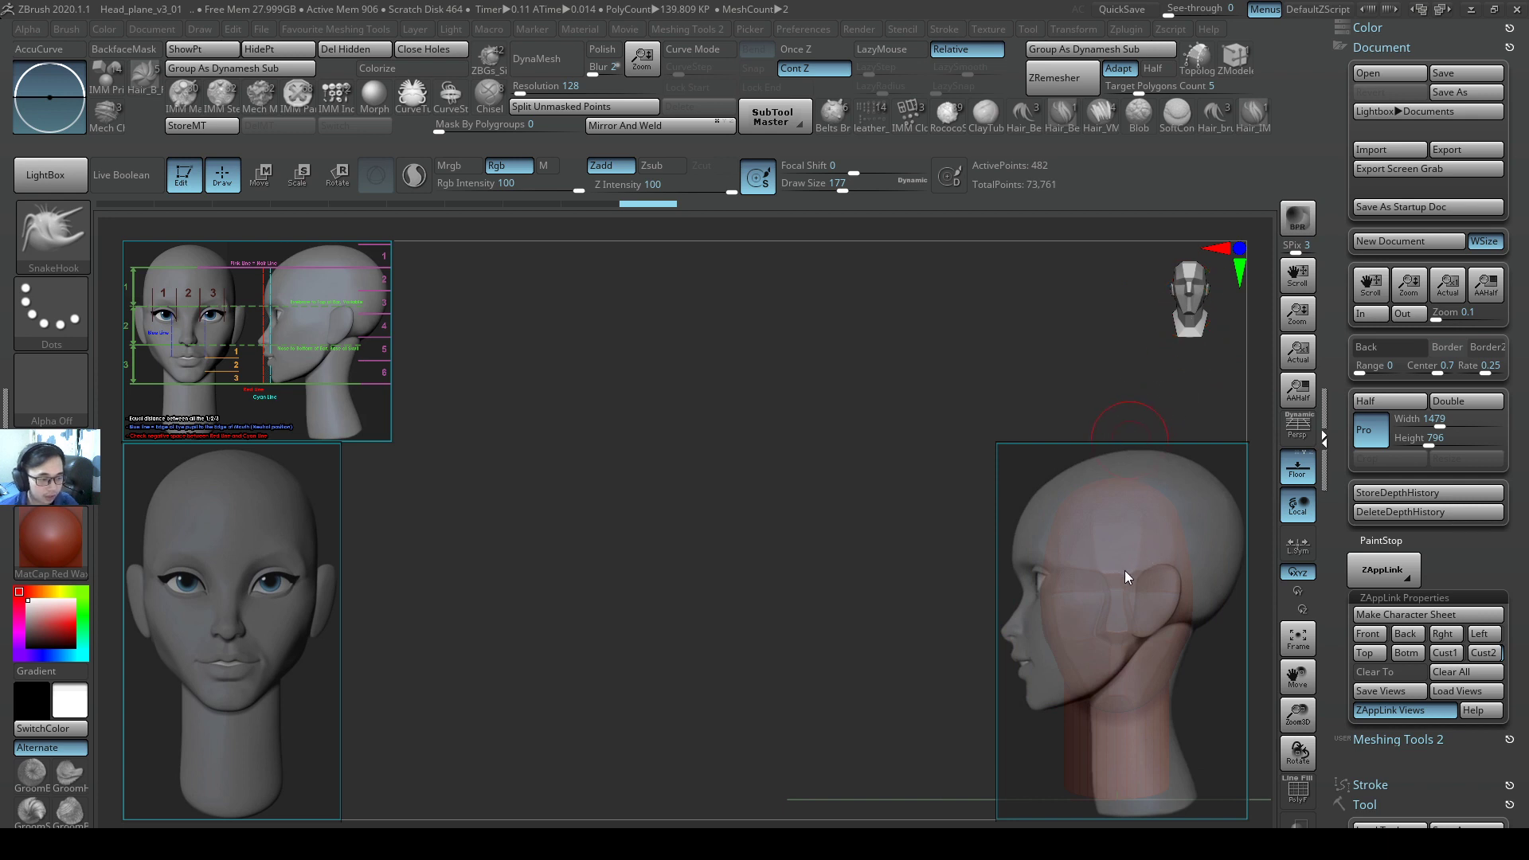
Nudge the side reference image slightly up and toward the canvas centre, and set both head reference windows to Transparent To Mouse.
mouse_move(1126, 580)
mouse_down()
mouse_move(1015, 571)
mouse_move(1120, 585)
mouse_move(1120, 567)
mouse_up()
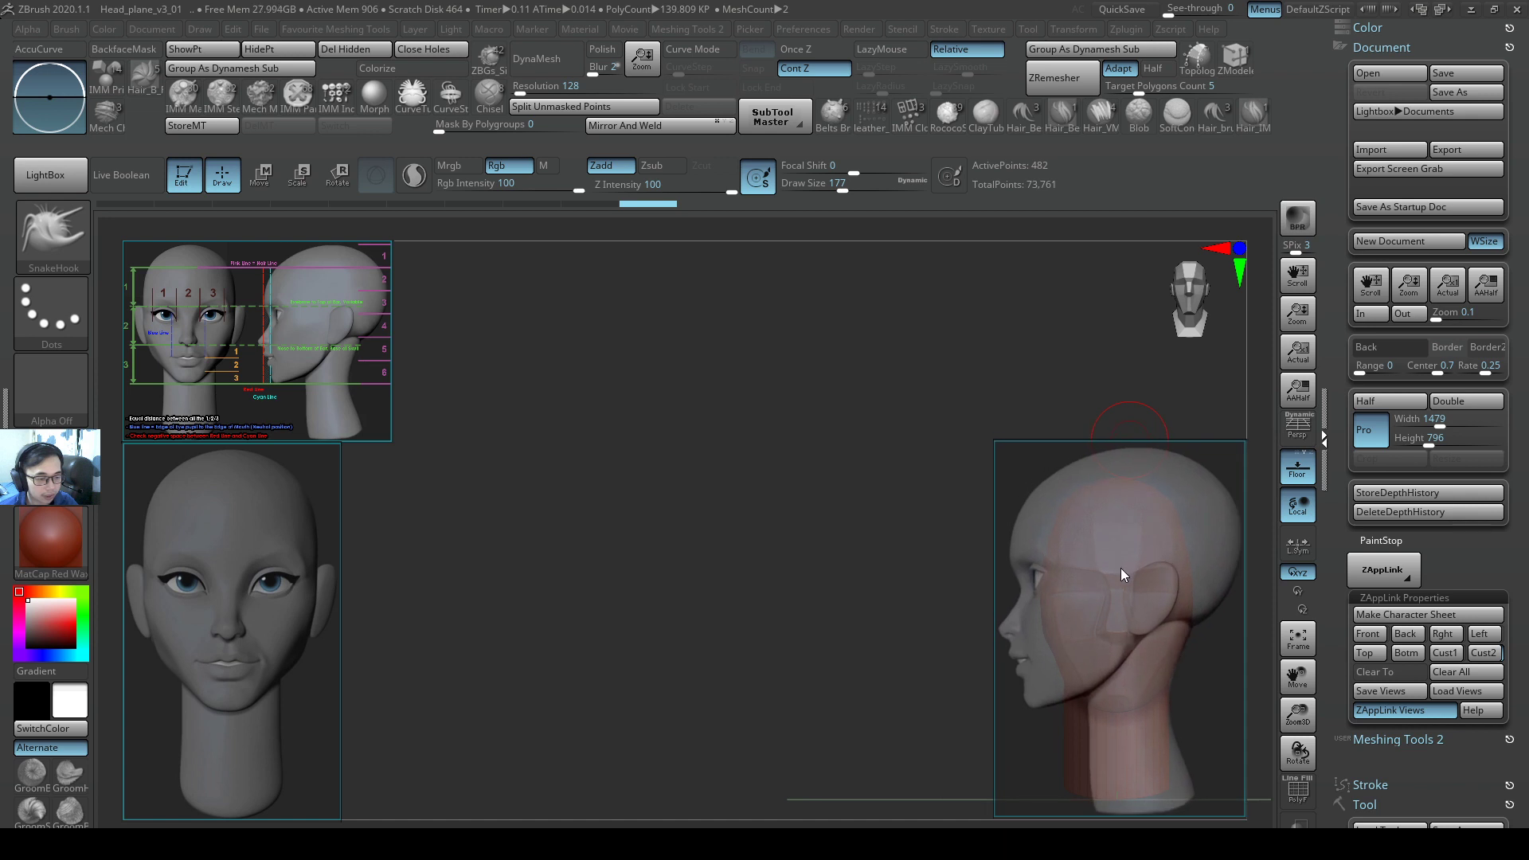
right_click(1187, 467)
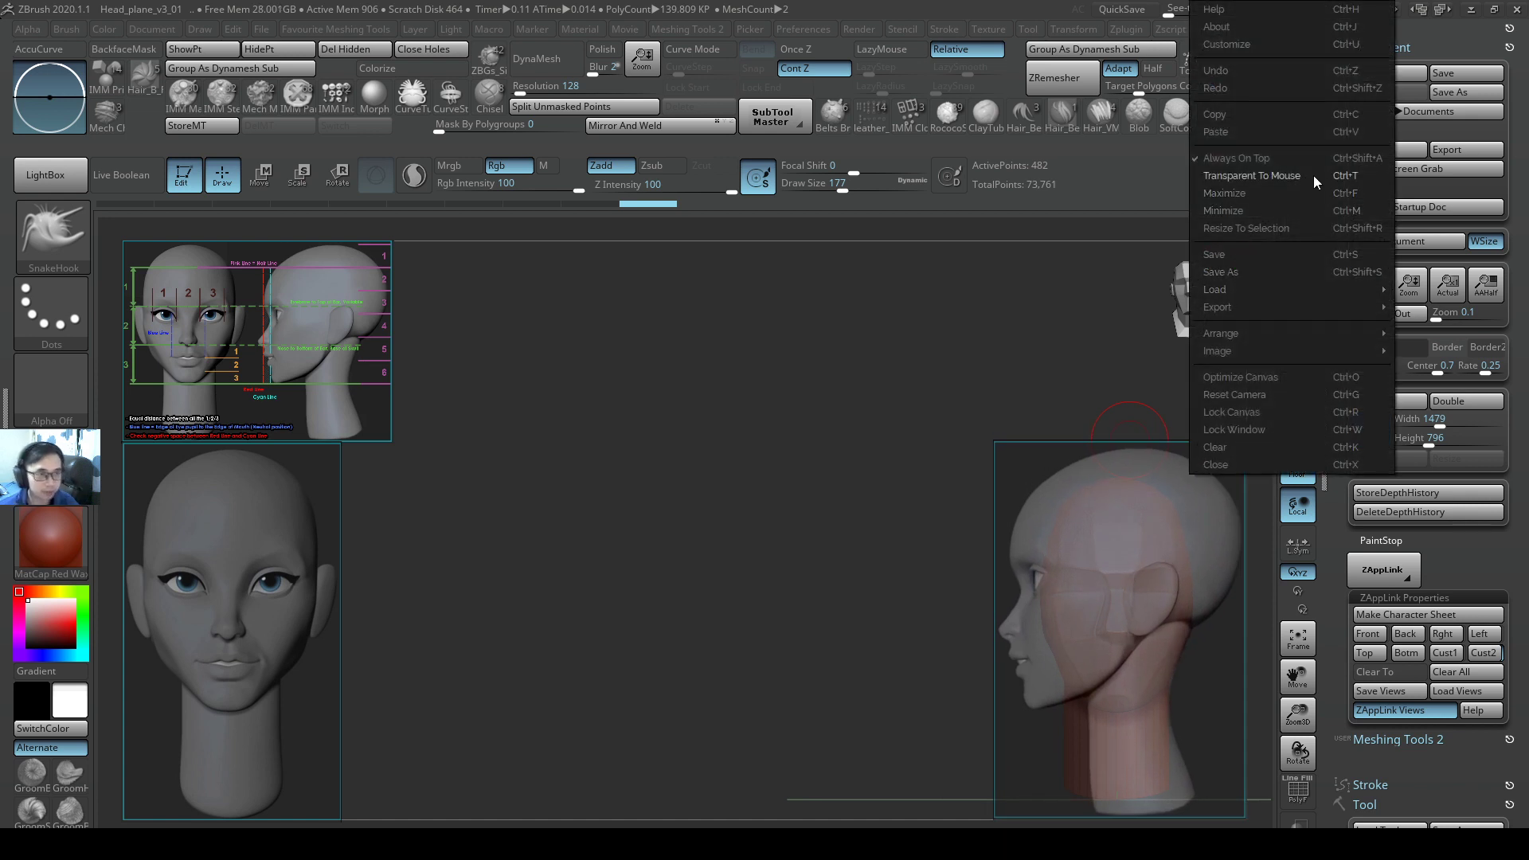
click(1280, 182)
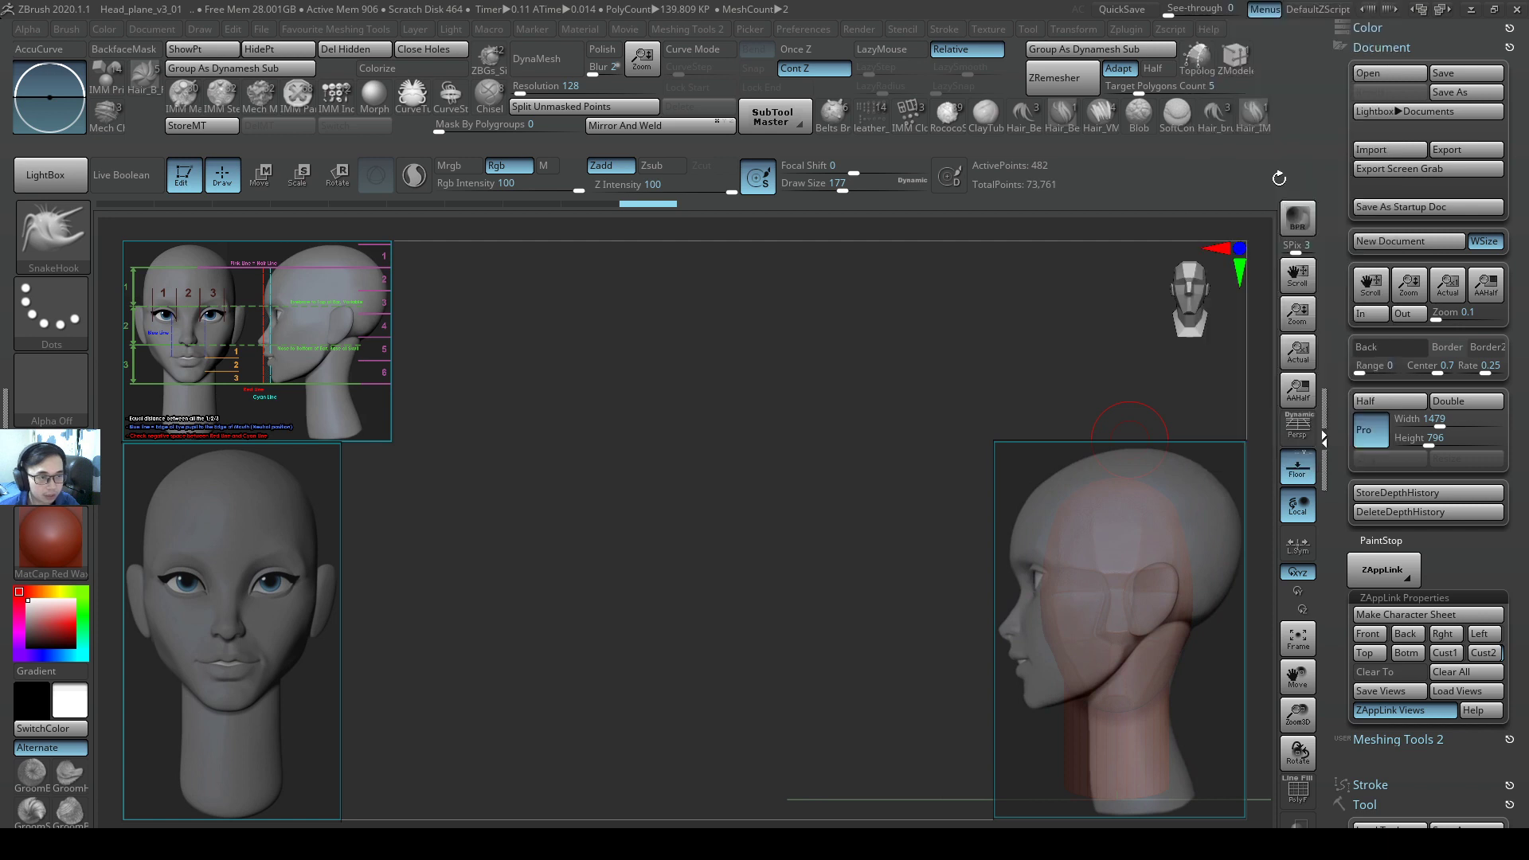
right_click(287, 560)
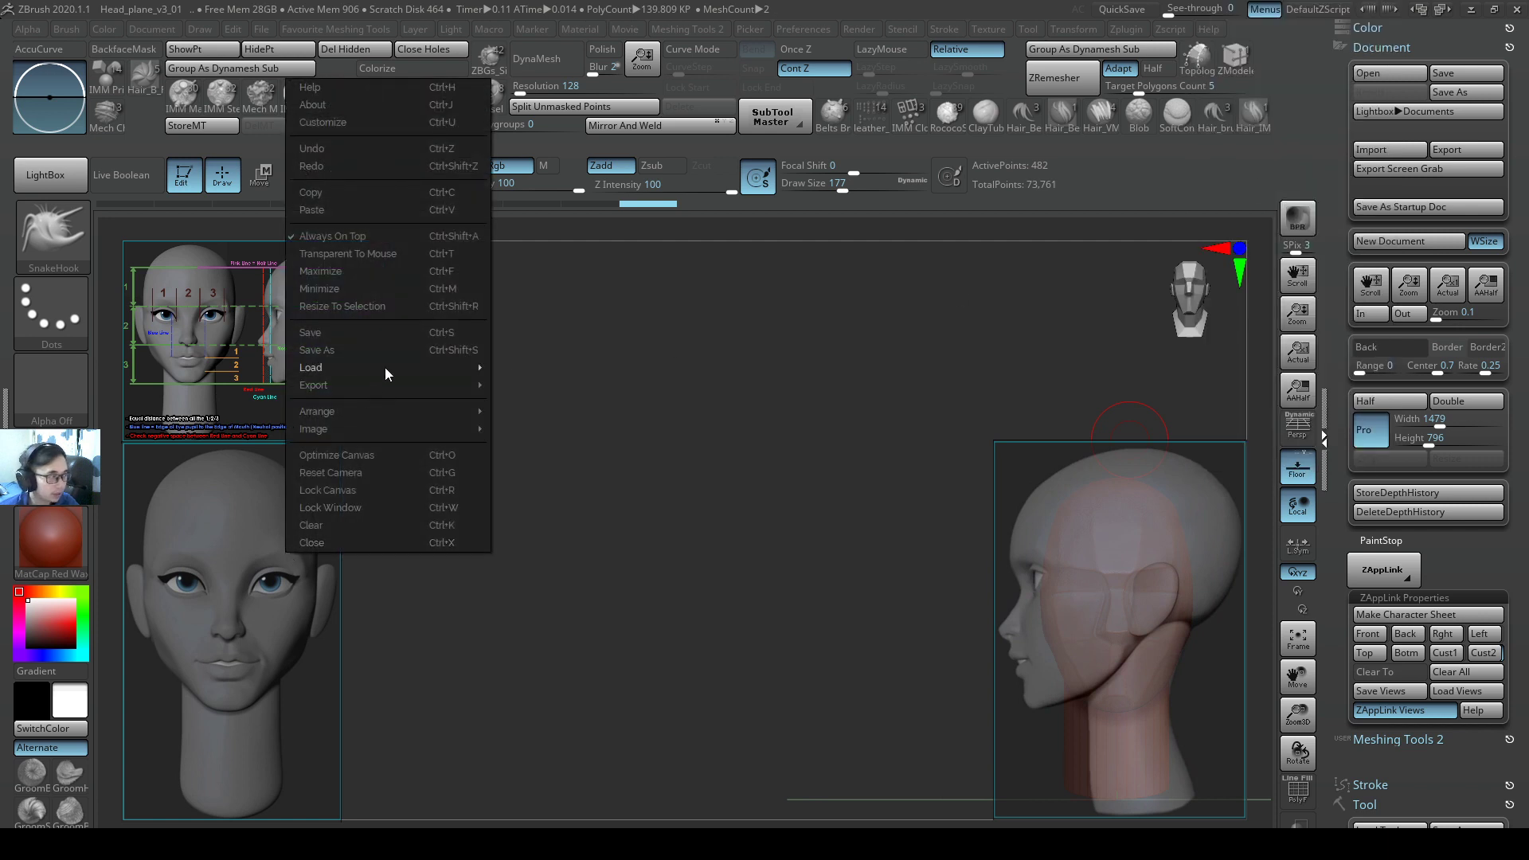
click(437, 256)
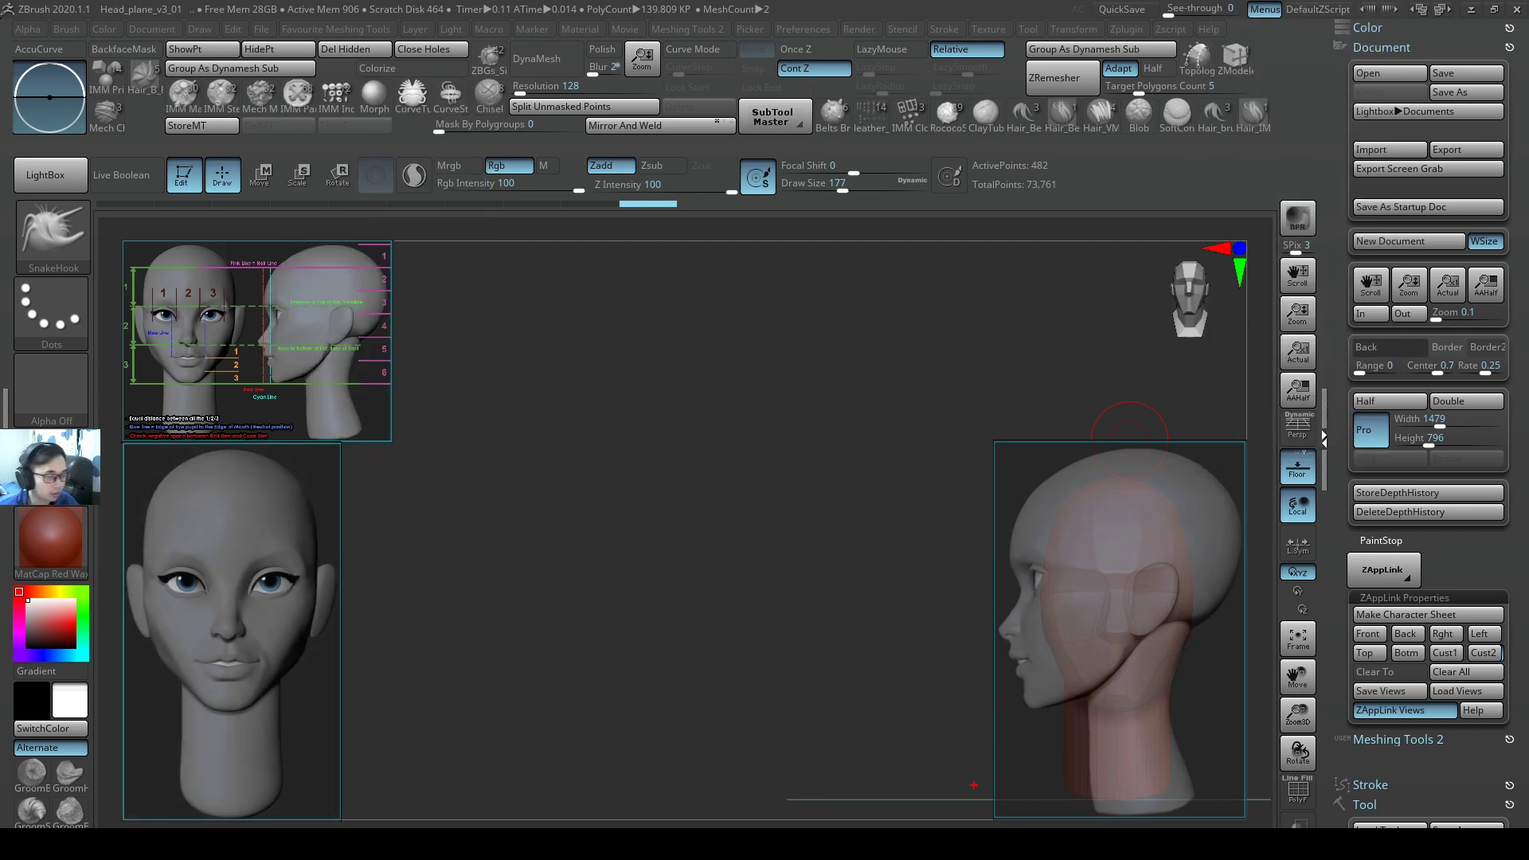
Mark the floor line beside the side reference with an annotation box, clear it, and align the sculpt's front view over the front reference.
drag(969, 782, 795, 820)
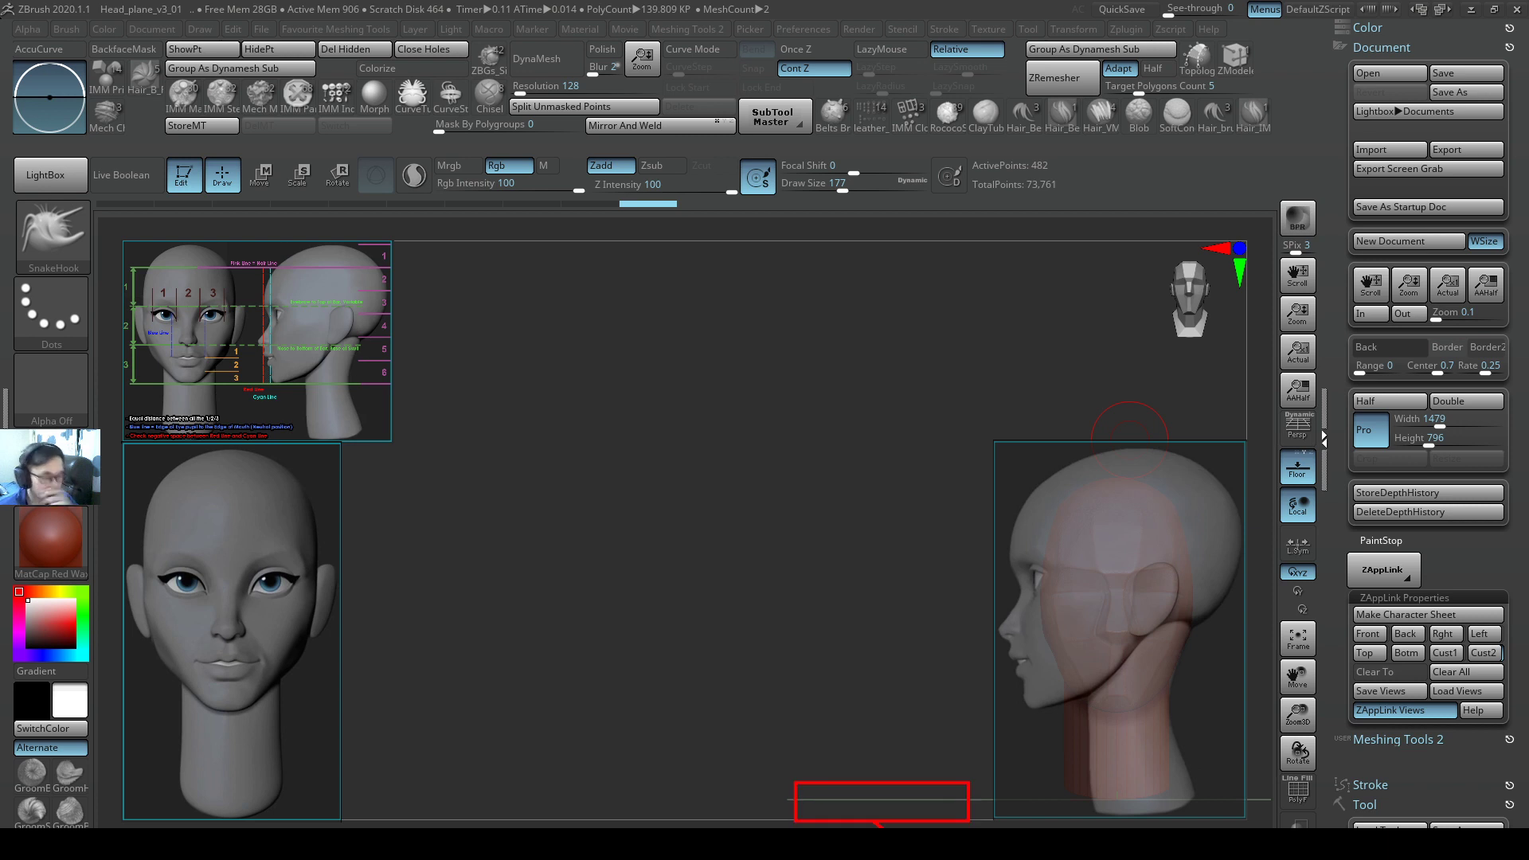
key(Escape)
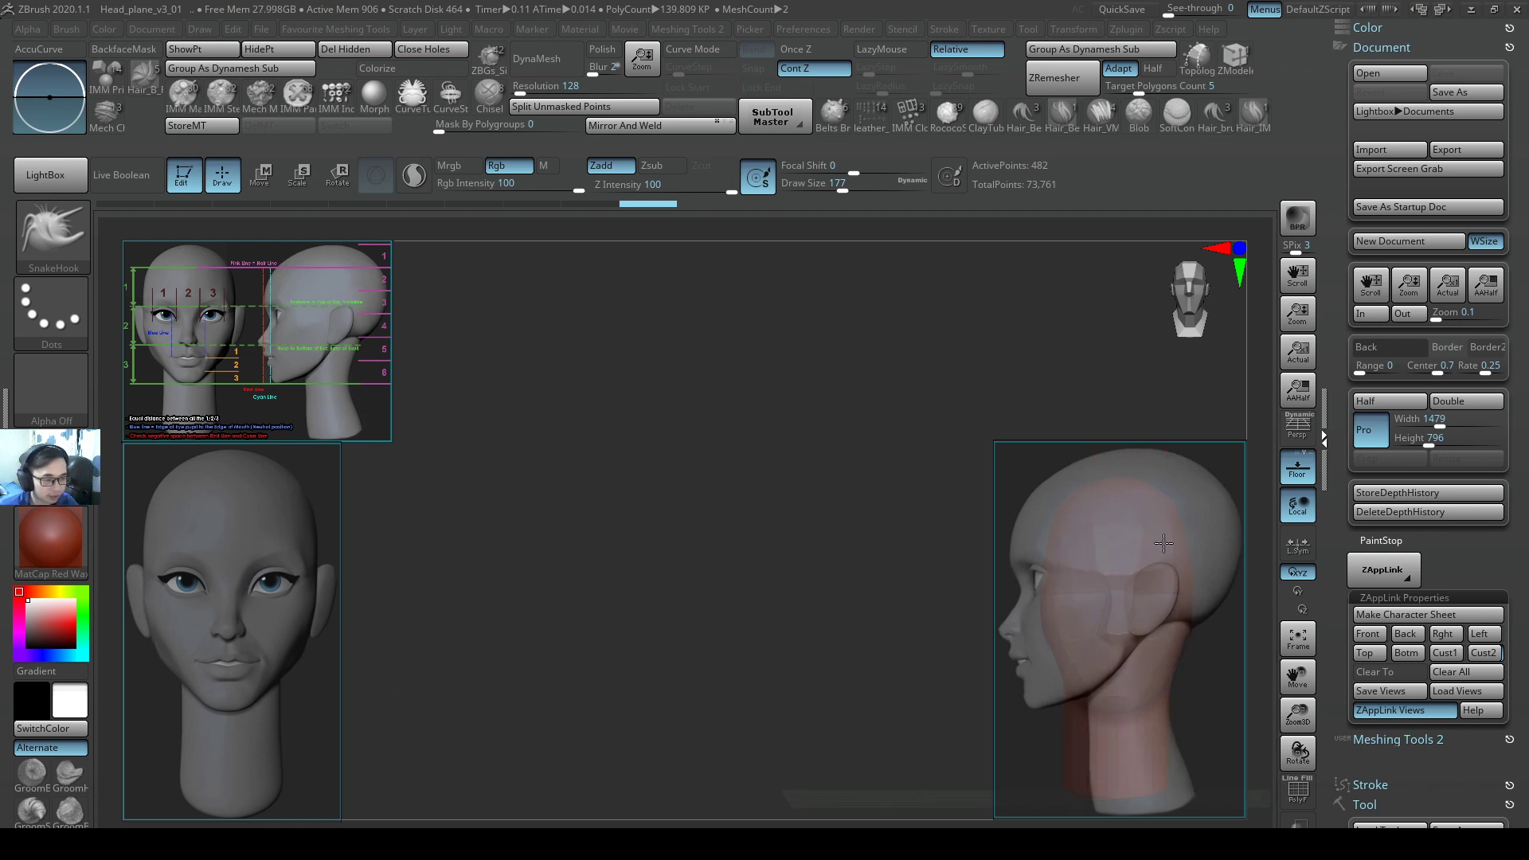
alt+drag(1181, 500, 296, 507)
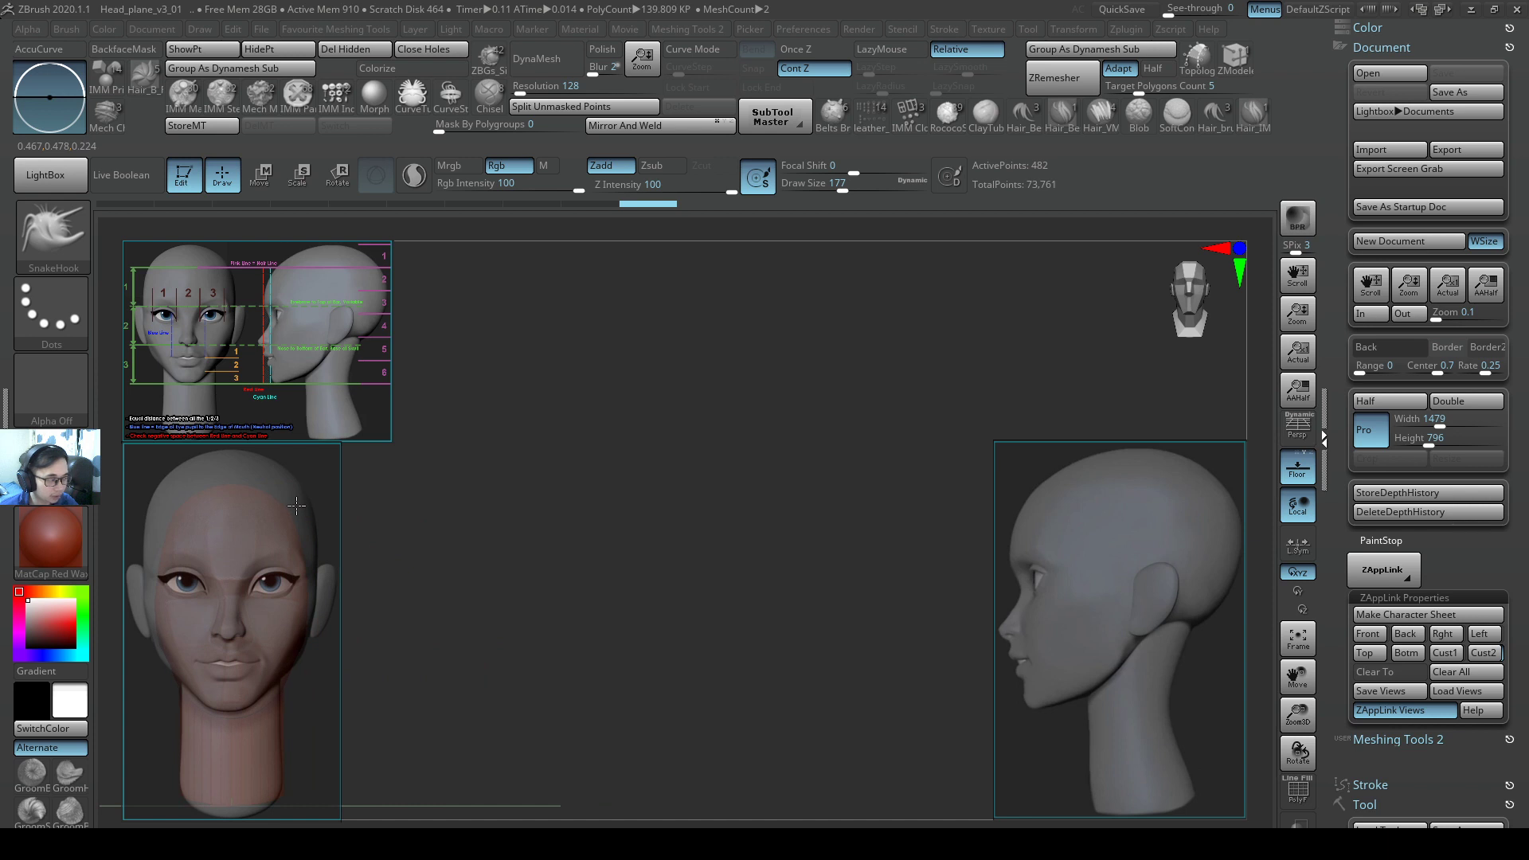
Mark the head tops and the front and side reference areas with red and green annotation boxes, and clear the marks.
key(ctrl)
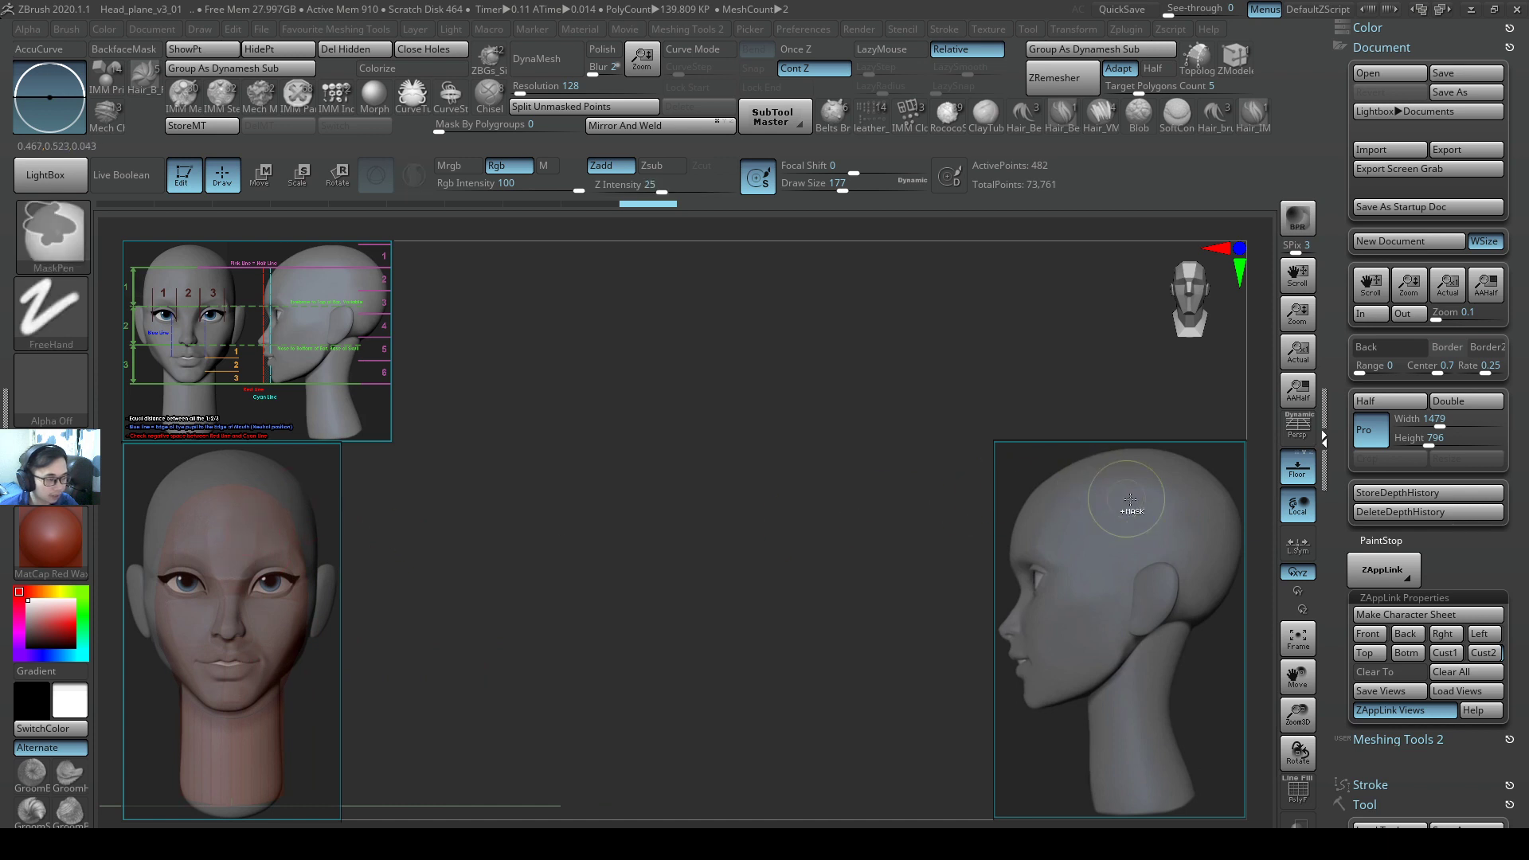
ctrl+drag(140, 450, 1230, 482)
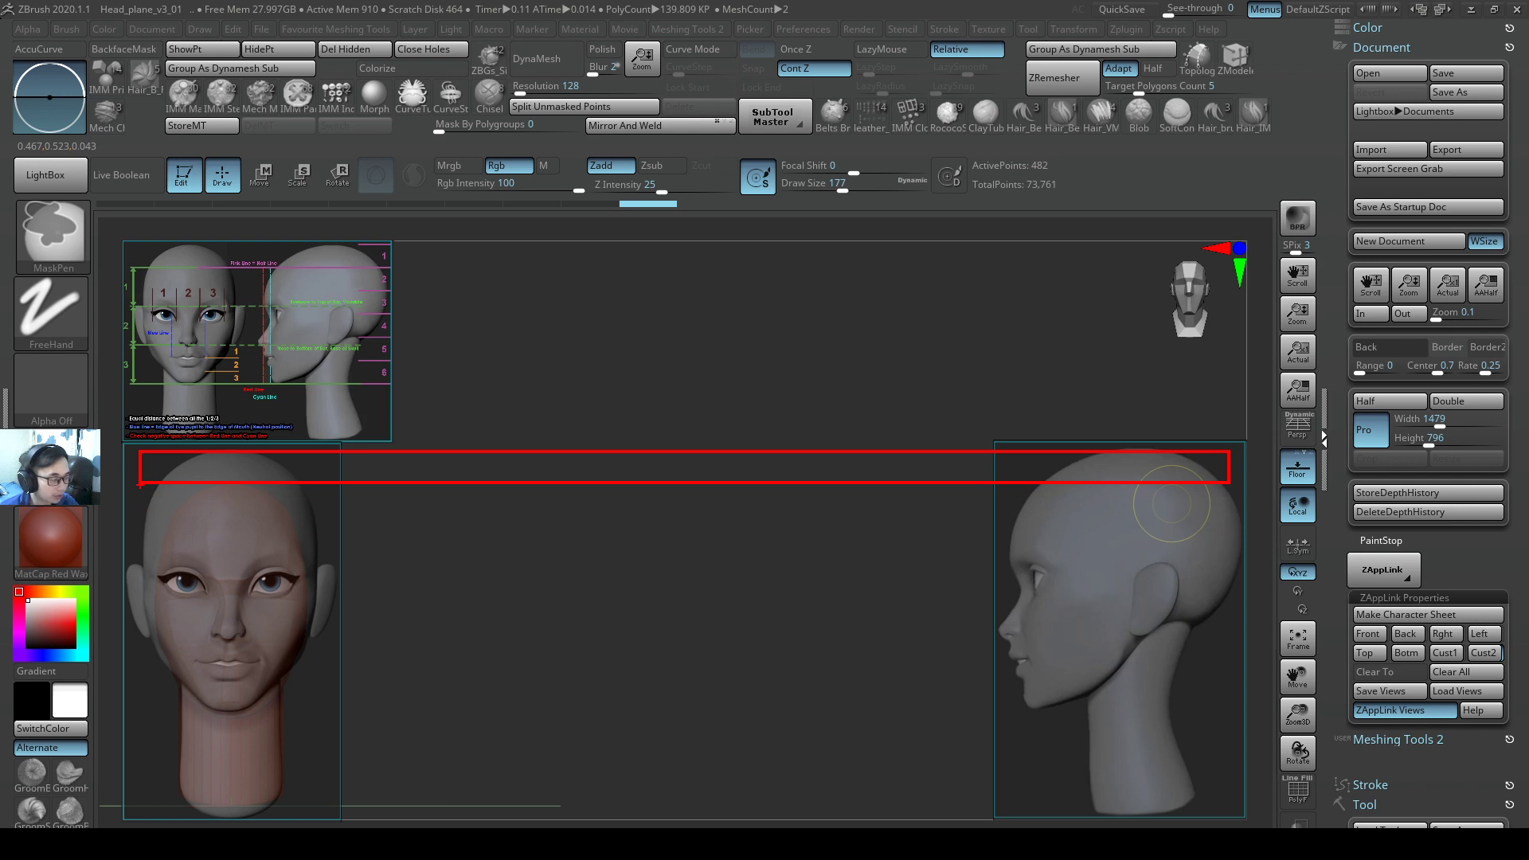
drag(137, 485, 341, 816)
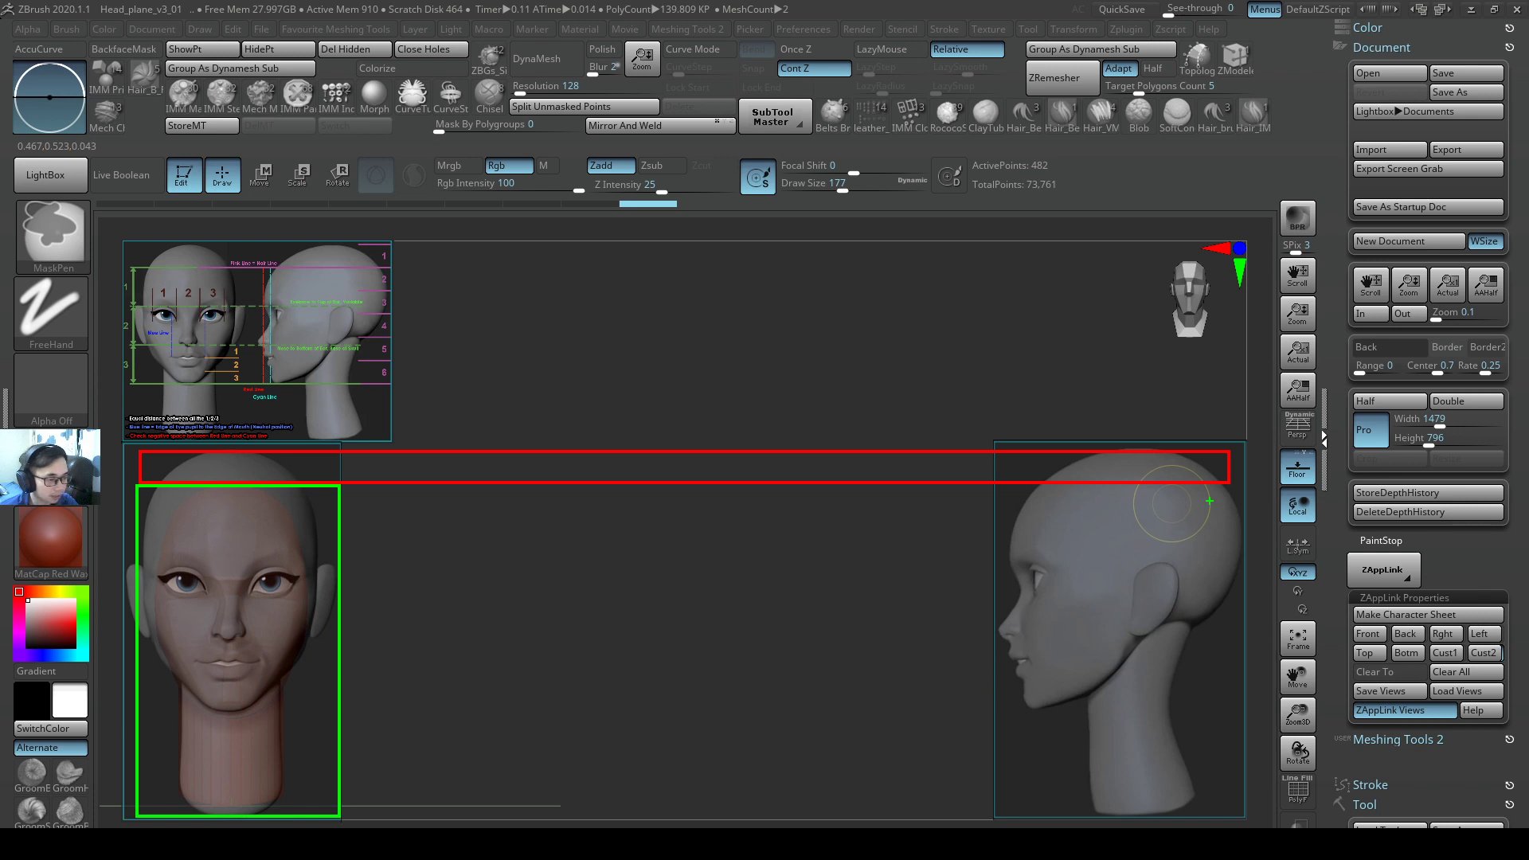
drag(1243, 485, 993, 819)
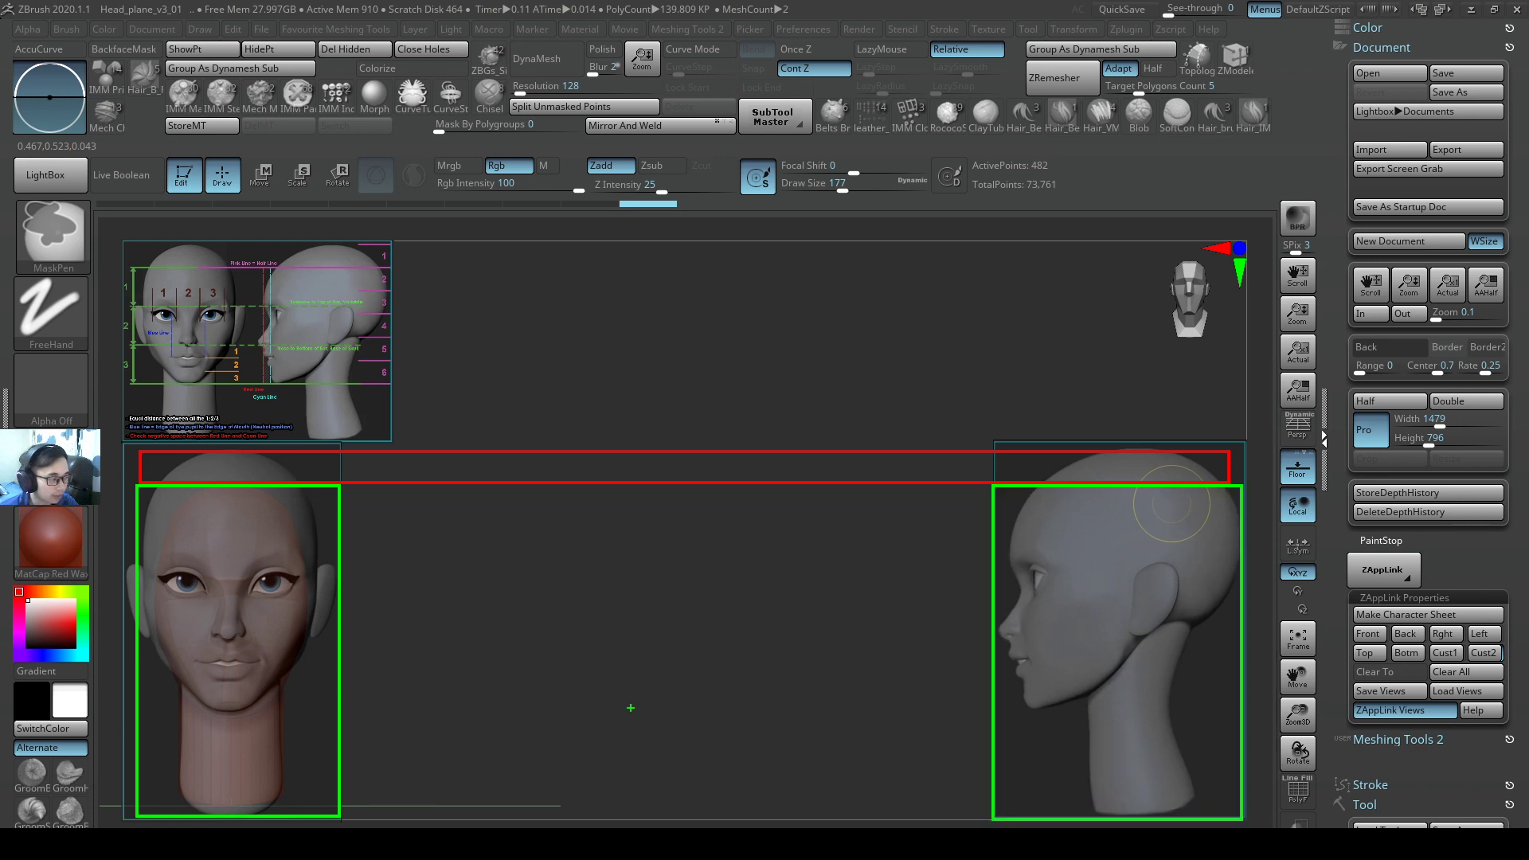
key(Escape)
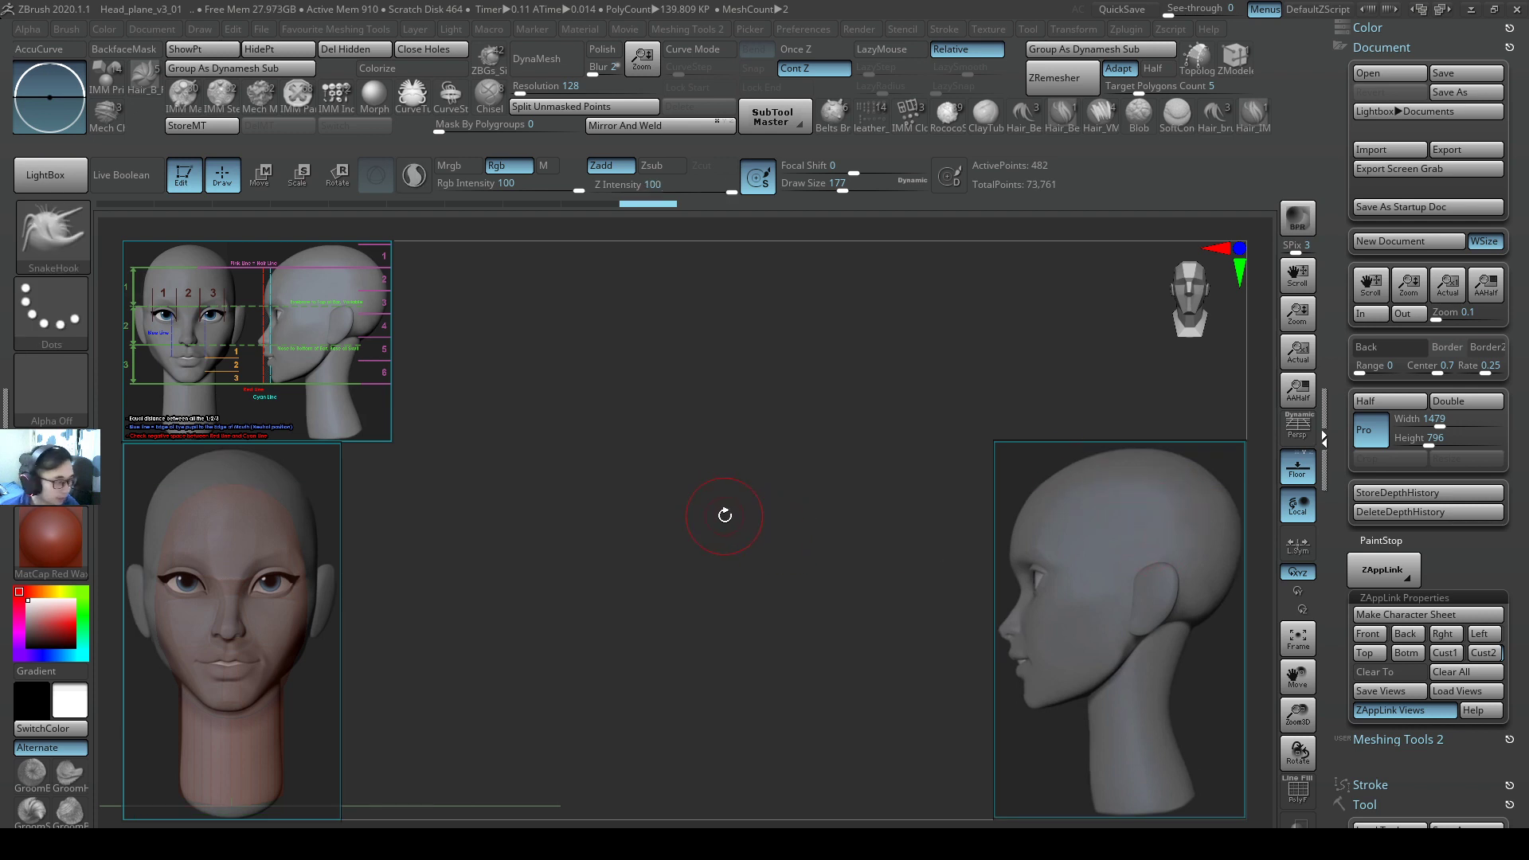
Store the aligned front view in the Cust1 slot, move the sculpt away, and recall both stored views.
click(1444, 653)
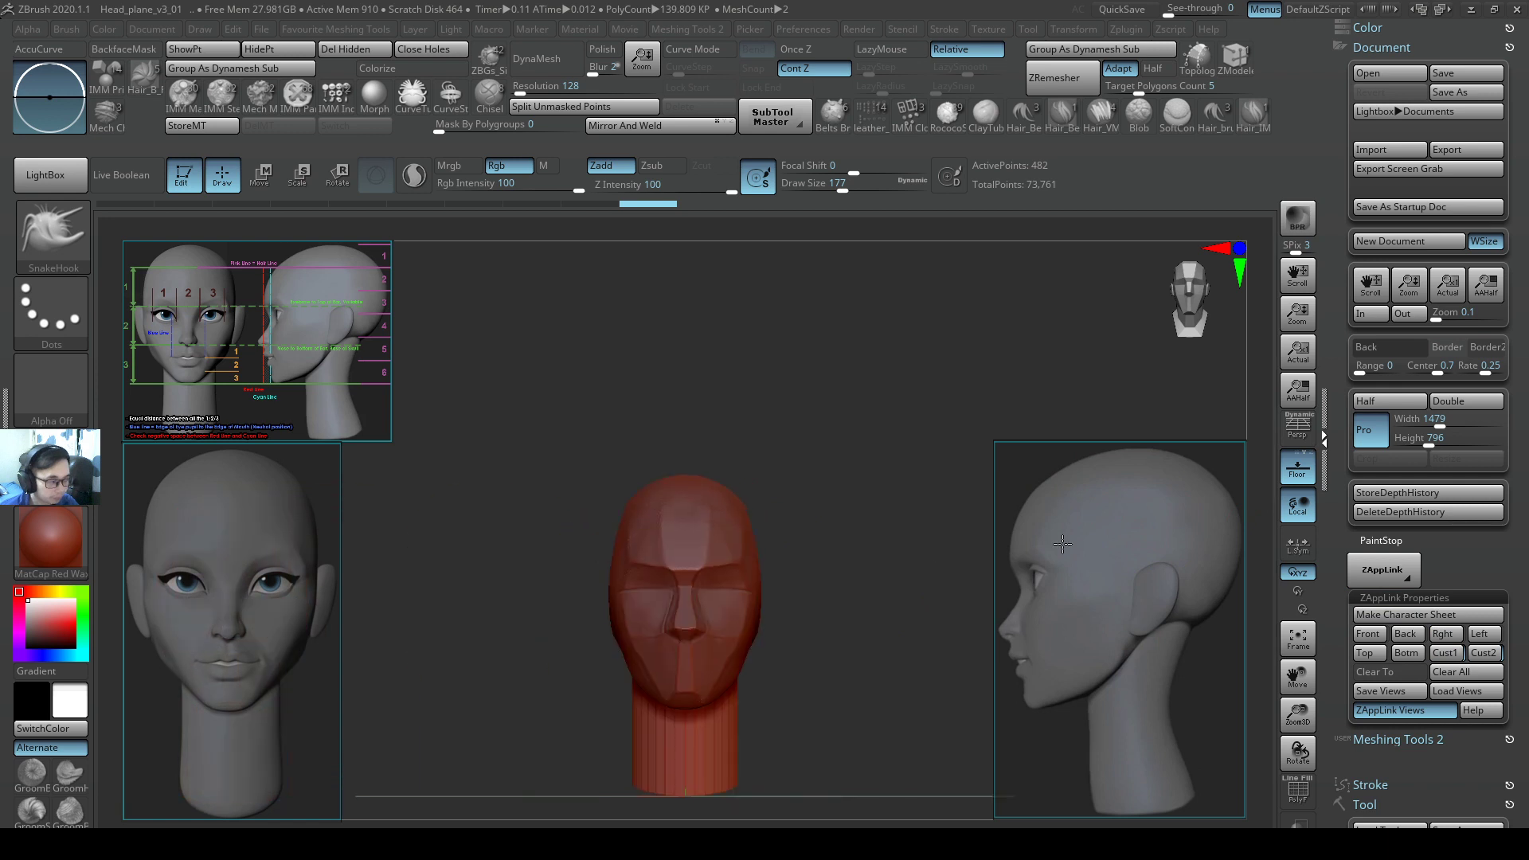
drag(1062, 544, 757, 515)
key(F6)
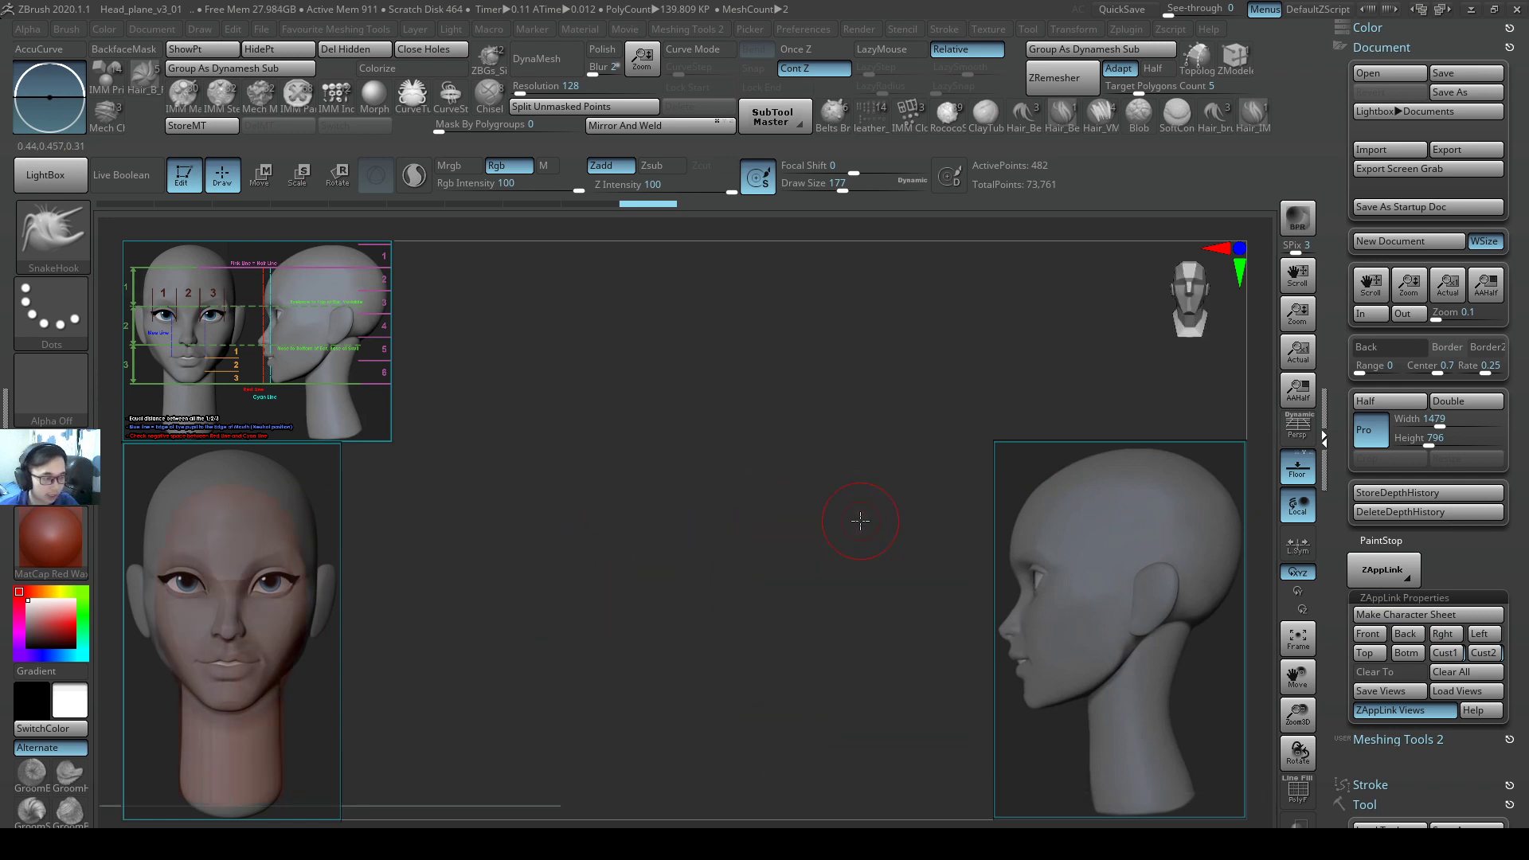
key(F7)
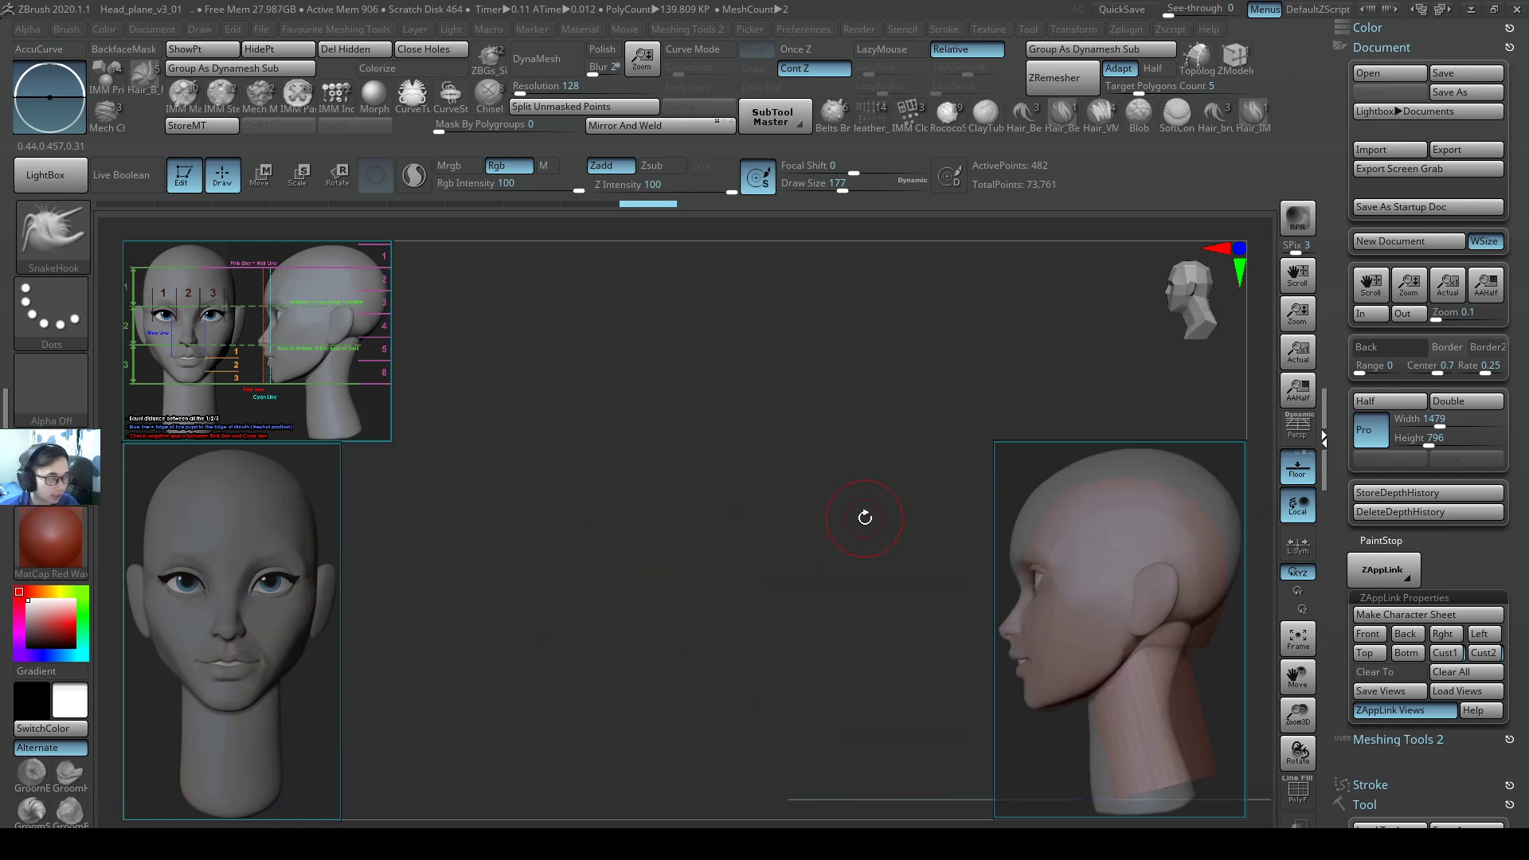
Switch repeatedly between the stored front and side views to compare the sculpt's alignment with both references.
click(1457, 655)
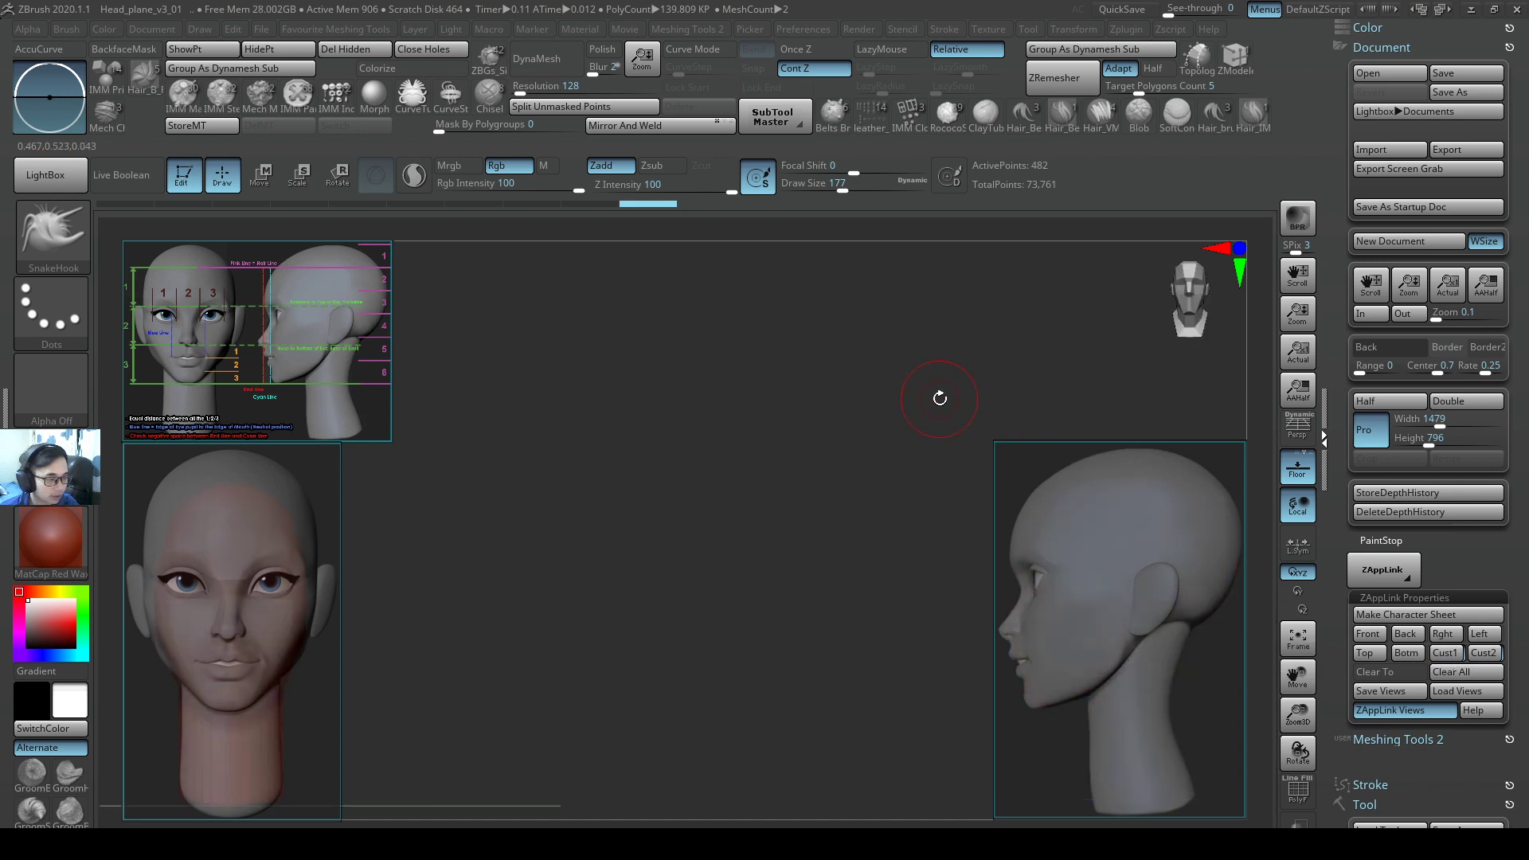
key(F7)
key(F6)
key(F7)
key(F6)
key(F7)
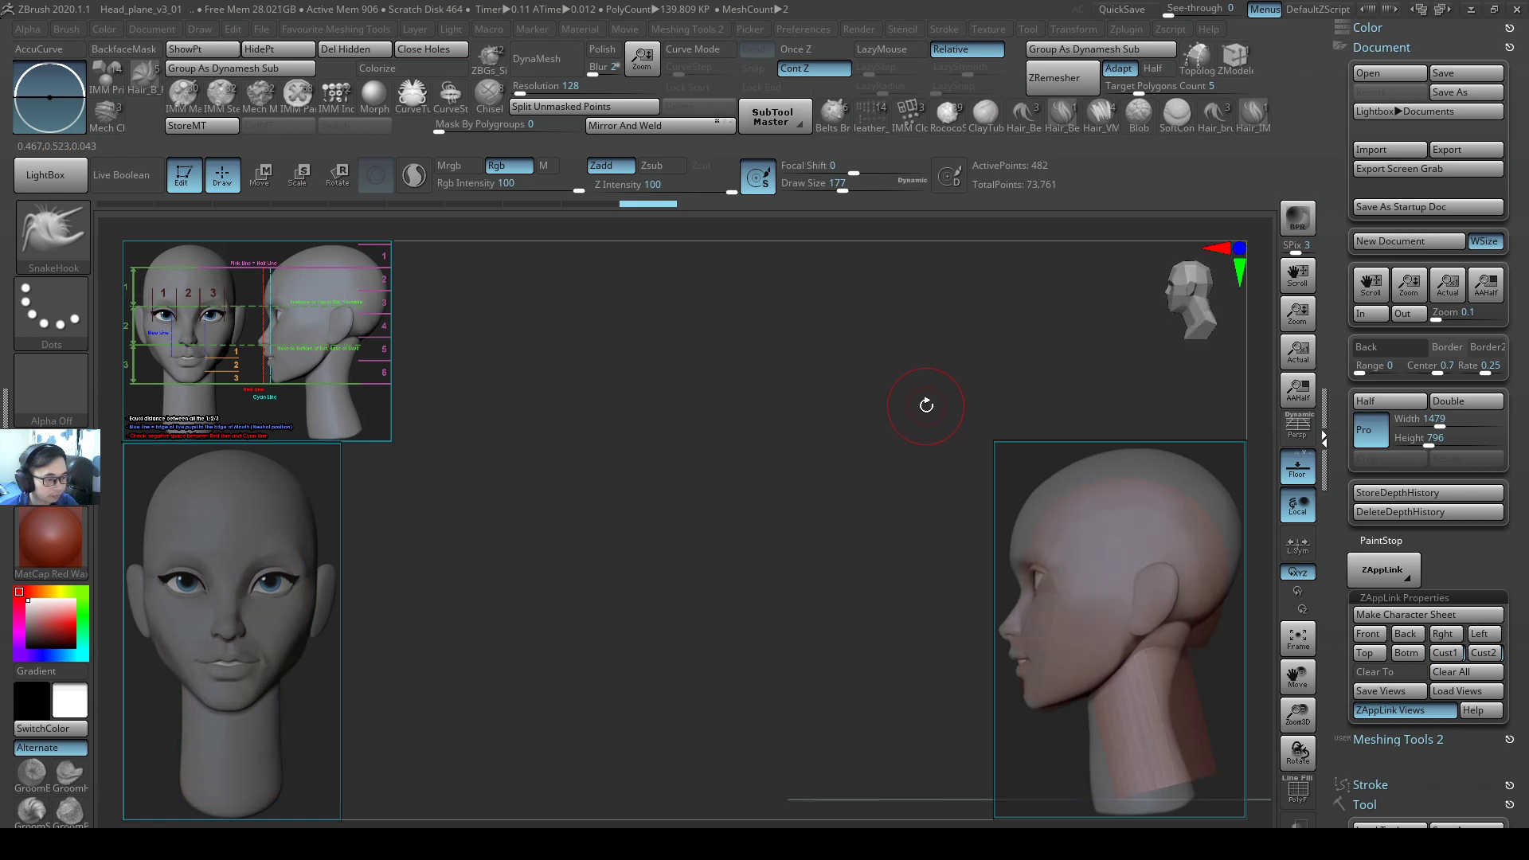
key(F6)
key(F7)
key(F6)
key(F7)
key(F6)
key(F7)
Collapse the Document palette, select the Face subtool, and pull the skull out to the side reference with SnakeHook at draw sizes 657 and 453.
click(1403, 47)
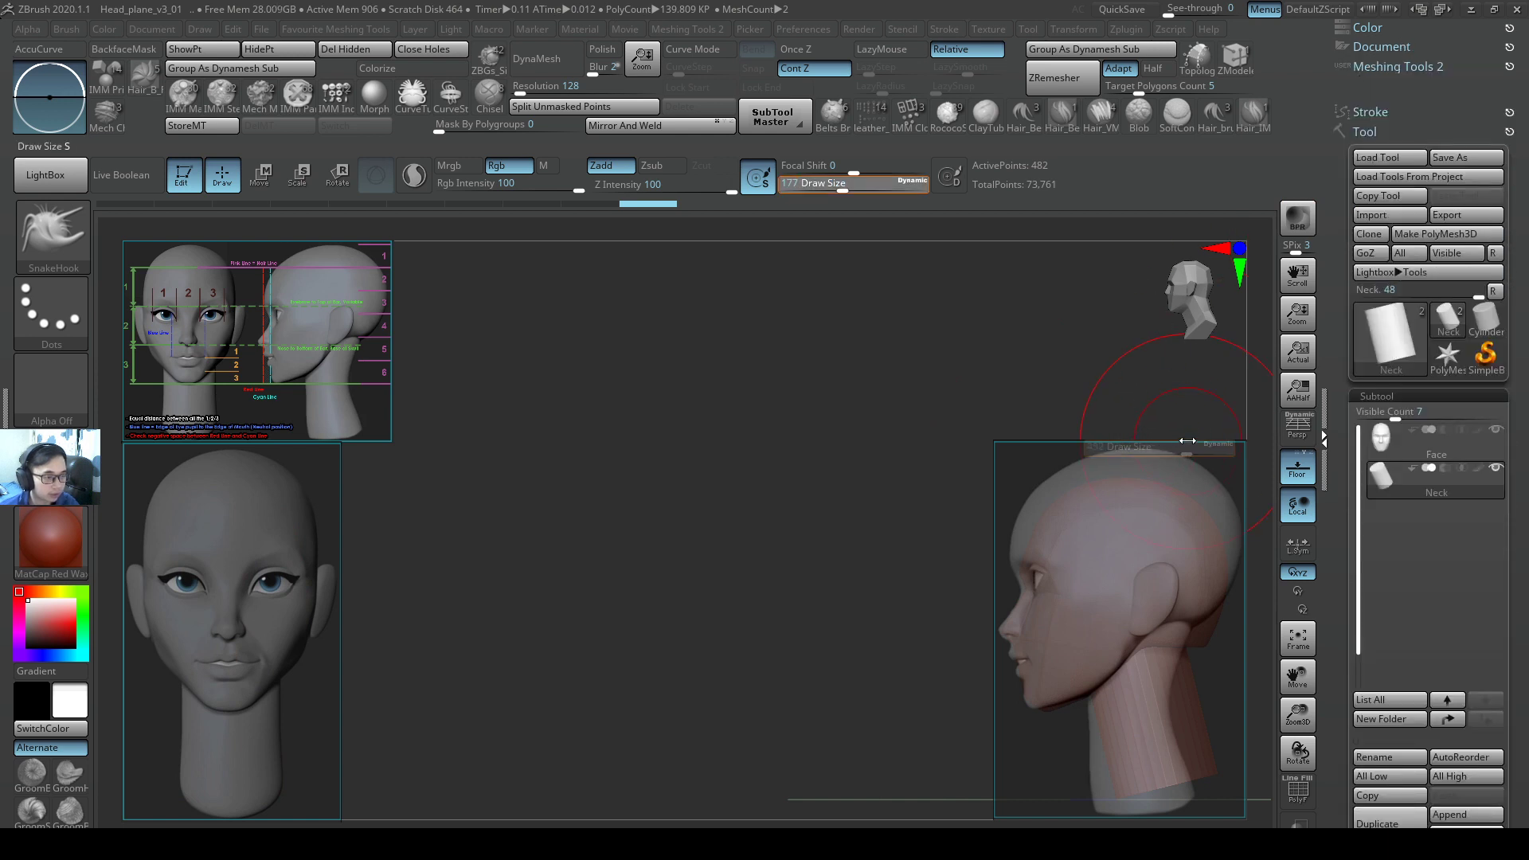
alt+click(1167, 475)
key(s)
mouse_move(1080, 491)
mouse_down()
mouse_move(1101, 491)
mouse_move(1099, 470)
mouse_up()
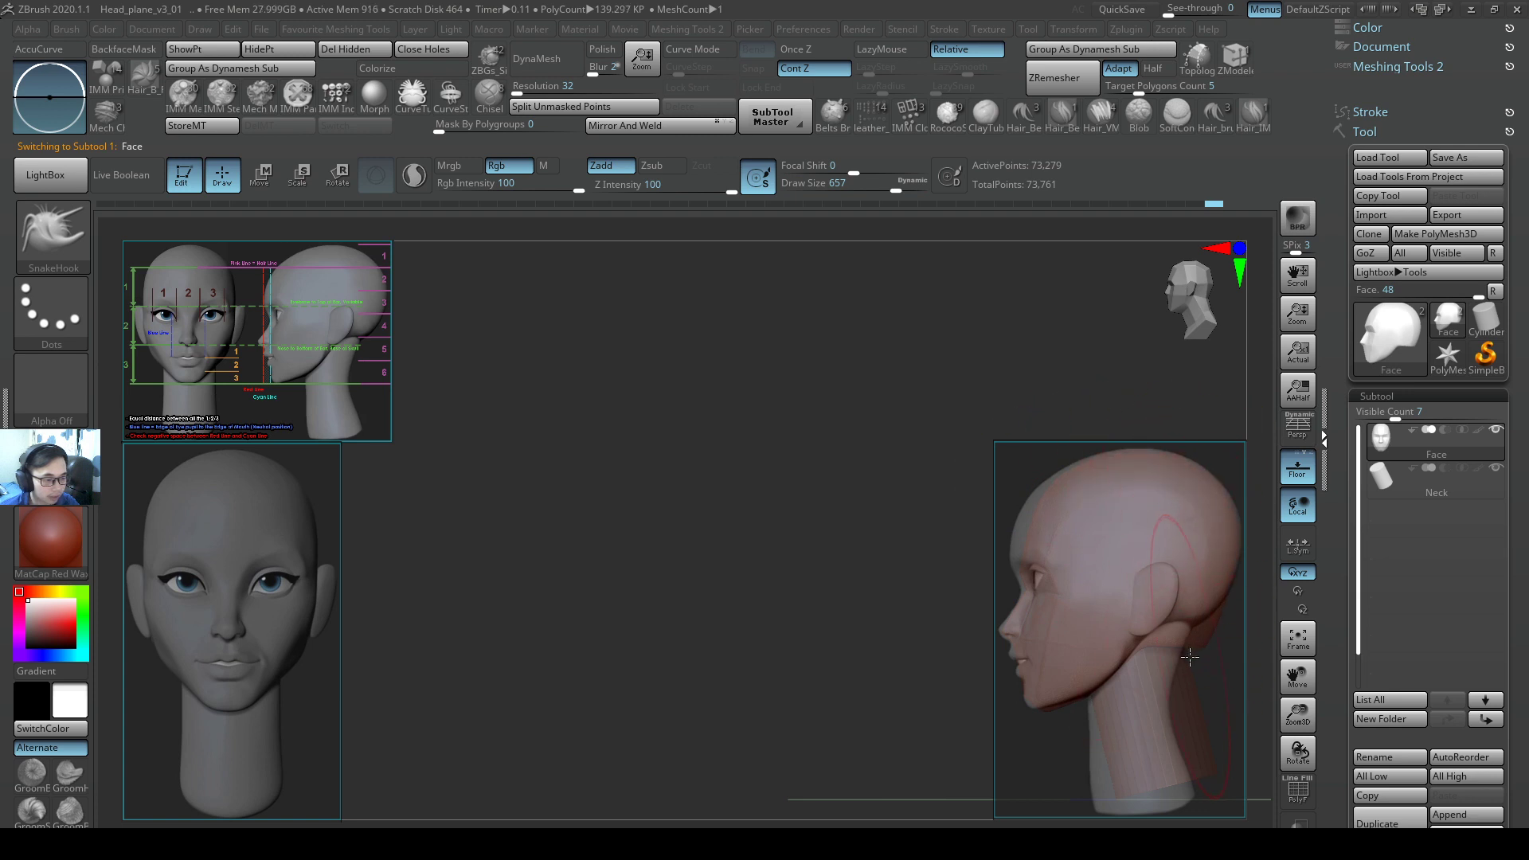
key(s)
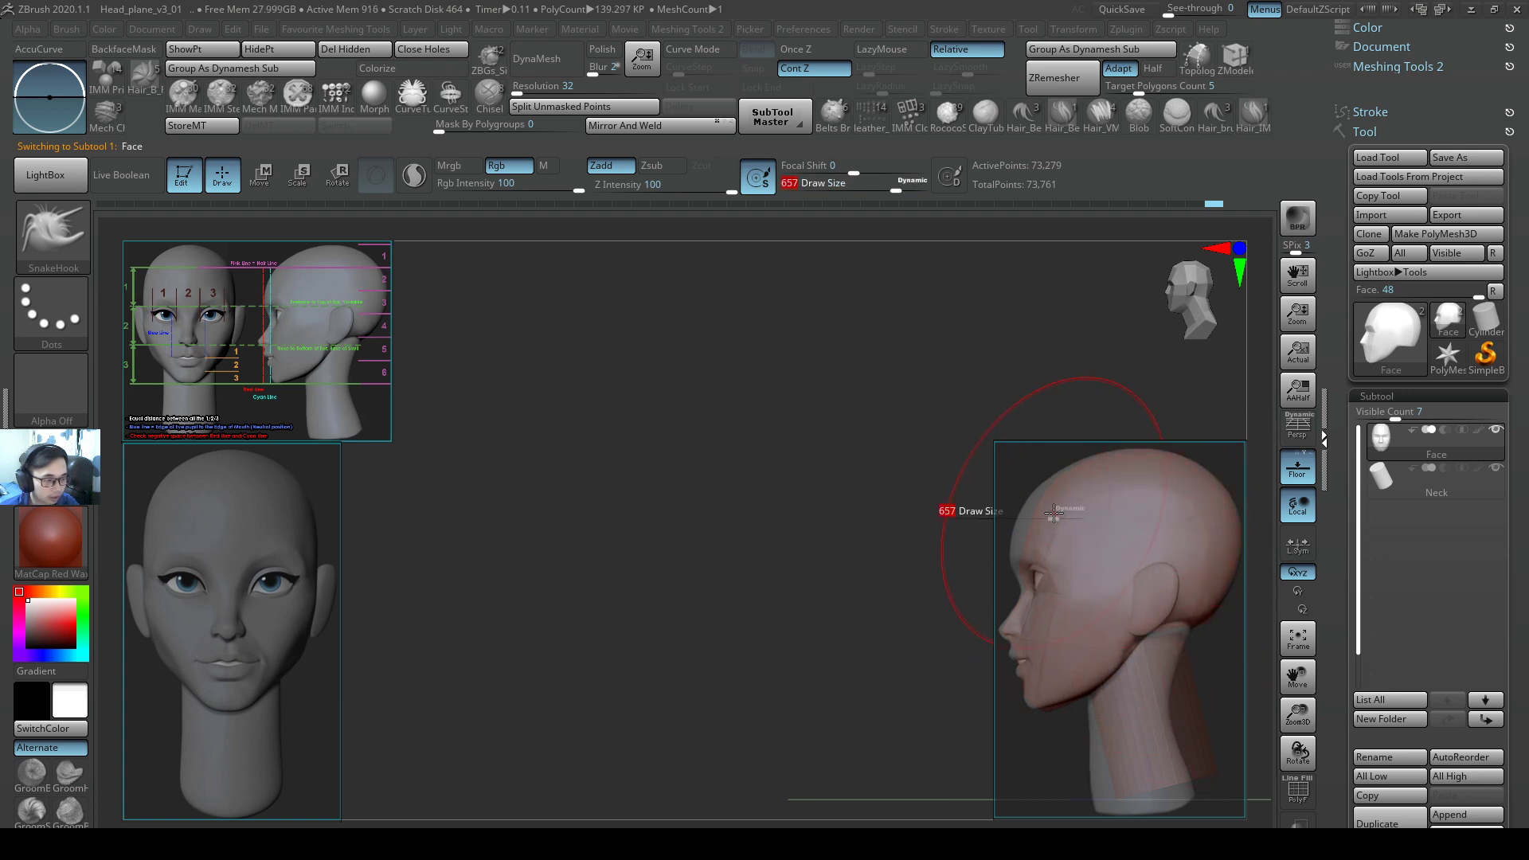
drag(1057, 514, 1037, 515)
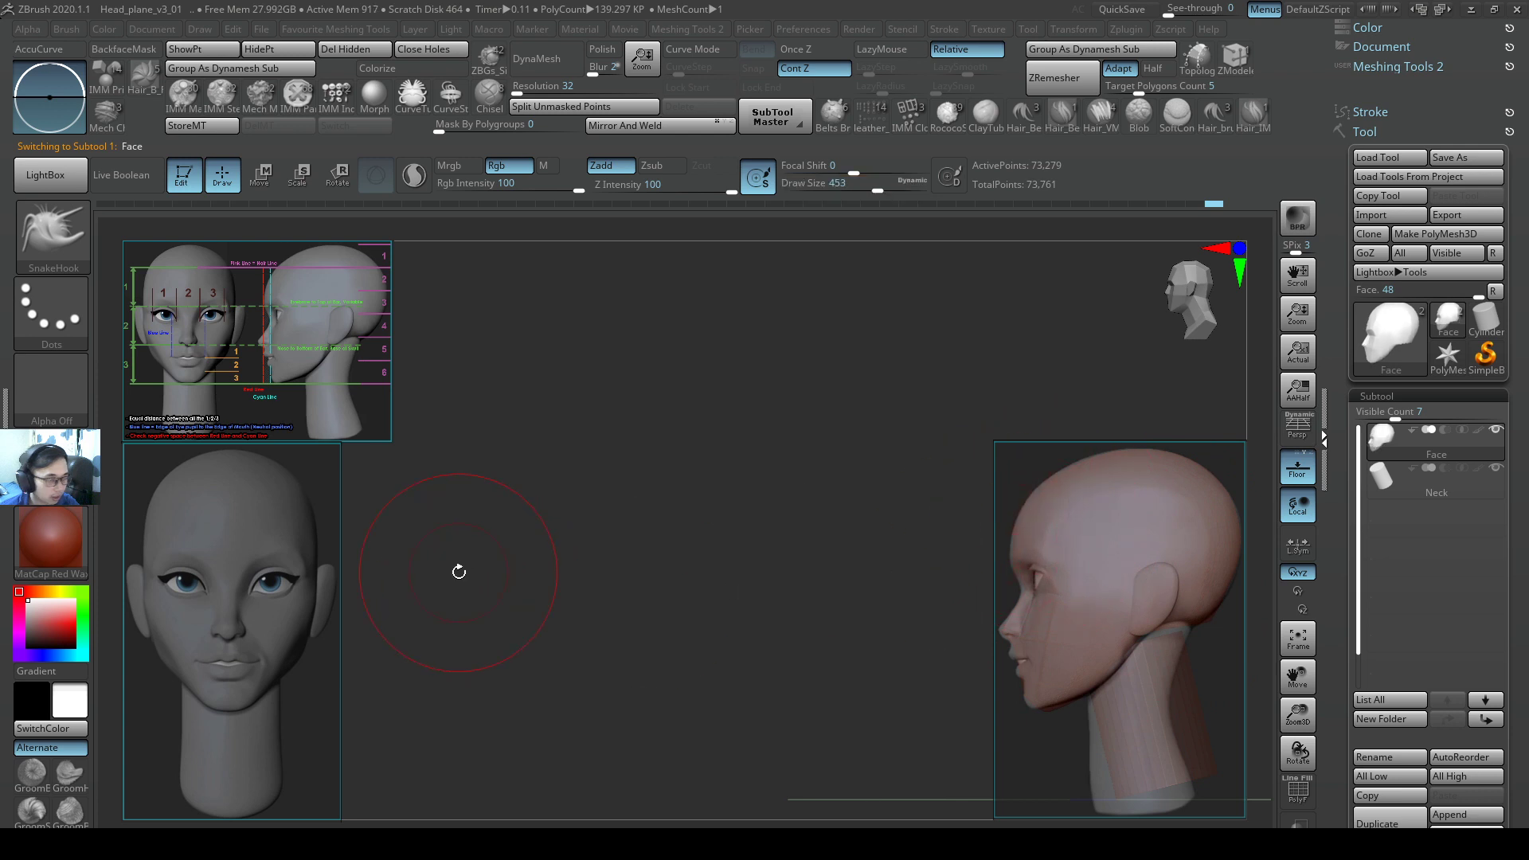
Recall the stored front view and pull the upper skull out to the front reference outline with draw size 666.
key(1)
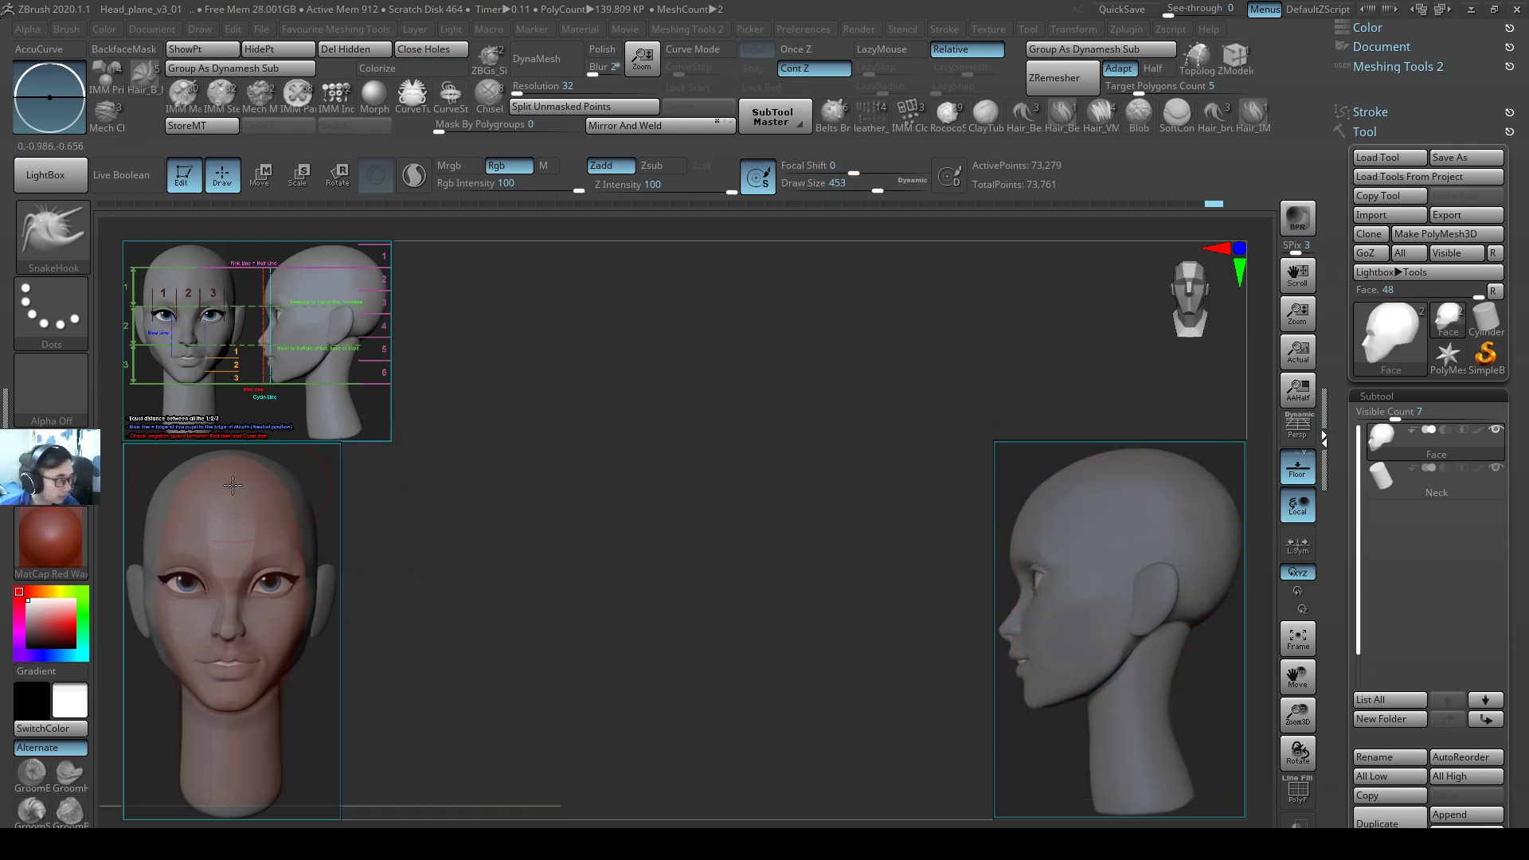
key(s)
drag(235, 485, 305, 525)
key(s)
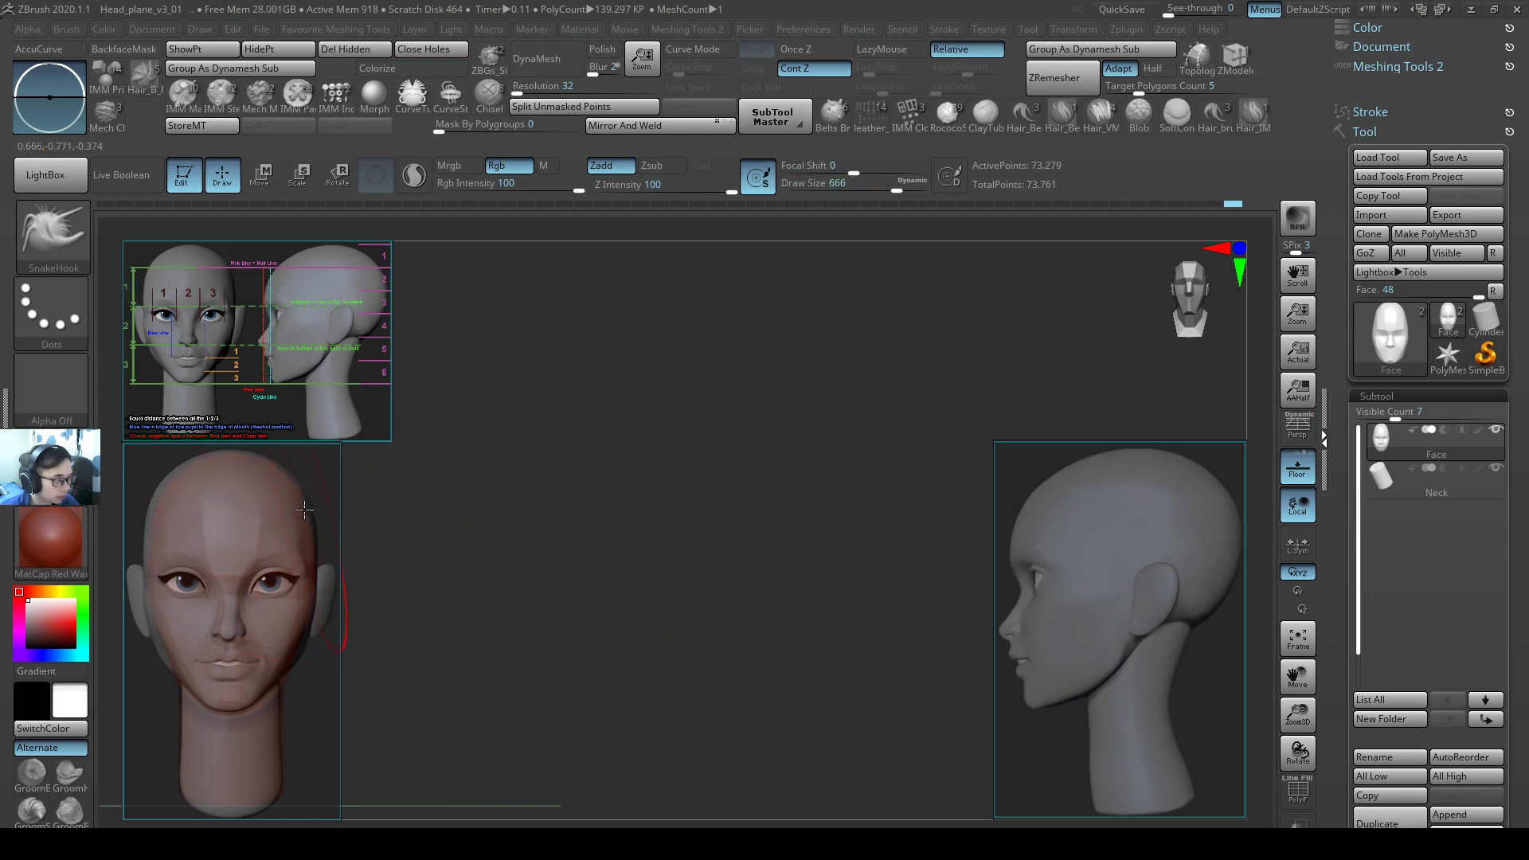
Reshape the forehead and crown to the reference in the stored side view with draw size 415, and compare both stored views.
key(2)
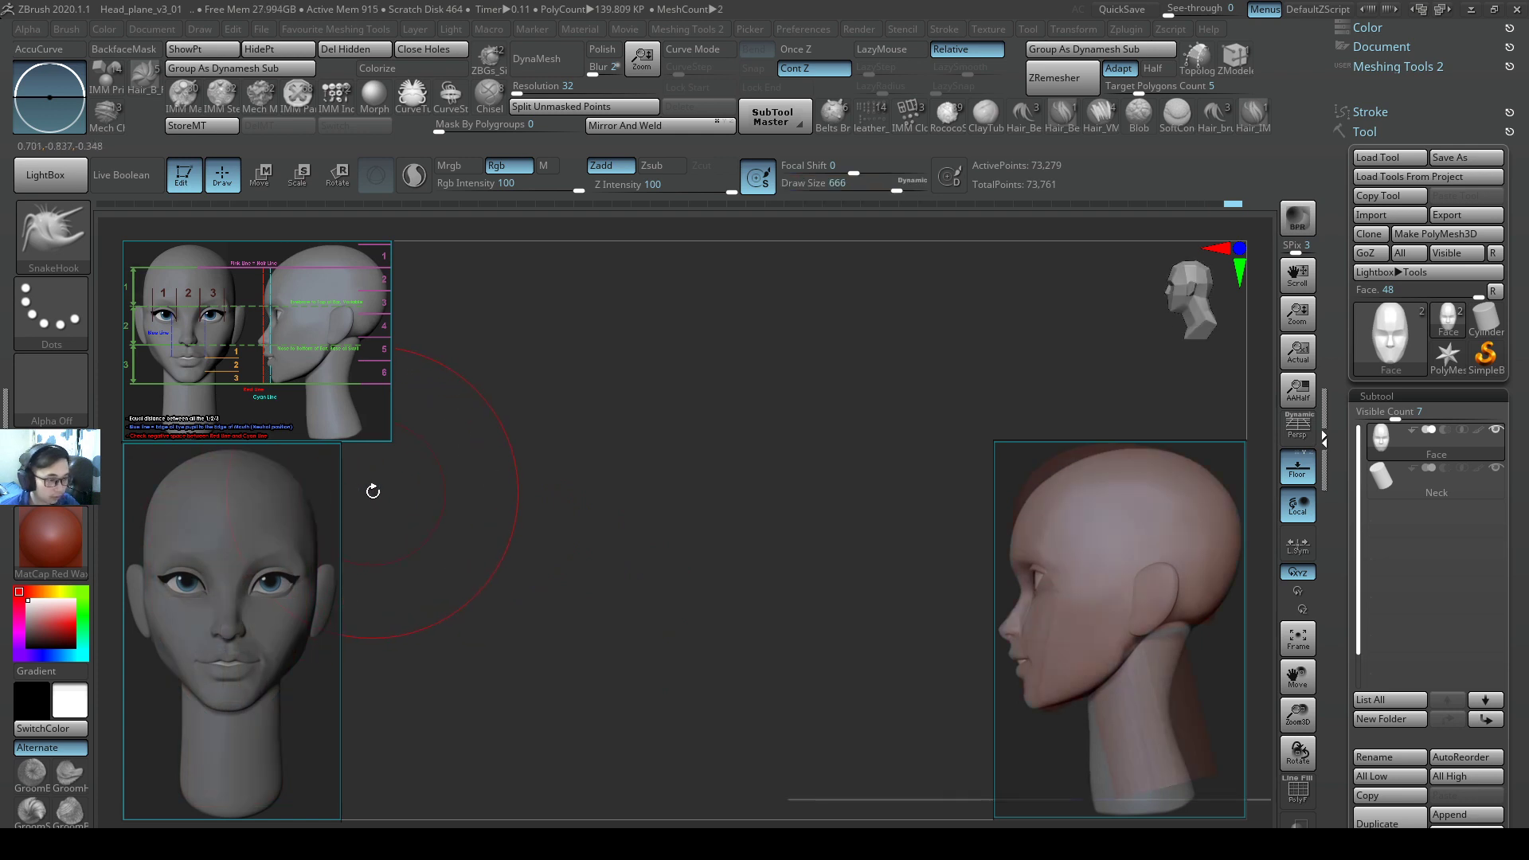
drag(372, 492, 413, 495)
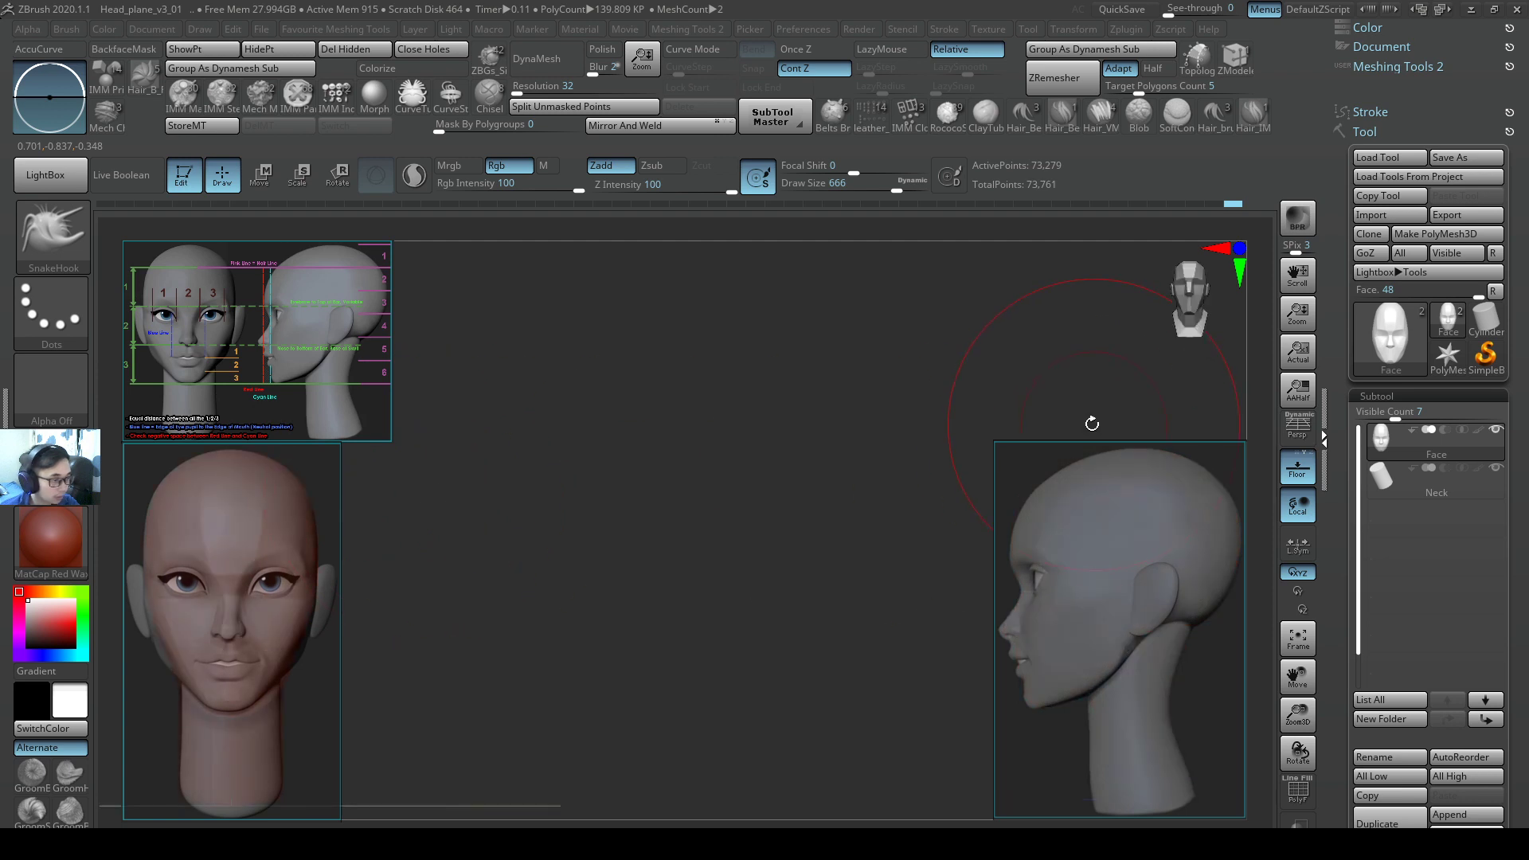
key(2)
key(s)
drag(1048, 420, 1024, 420)
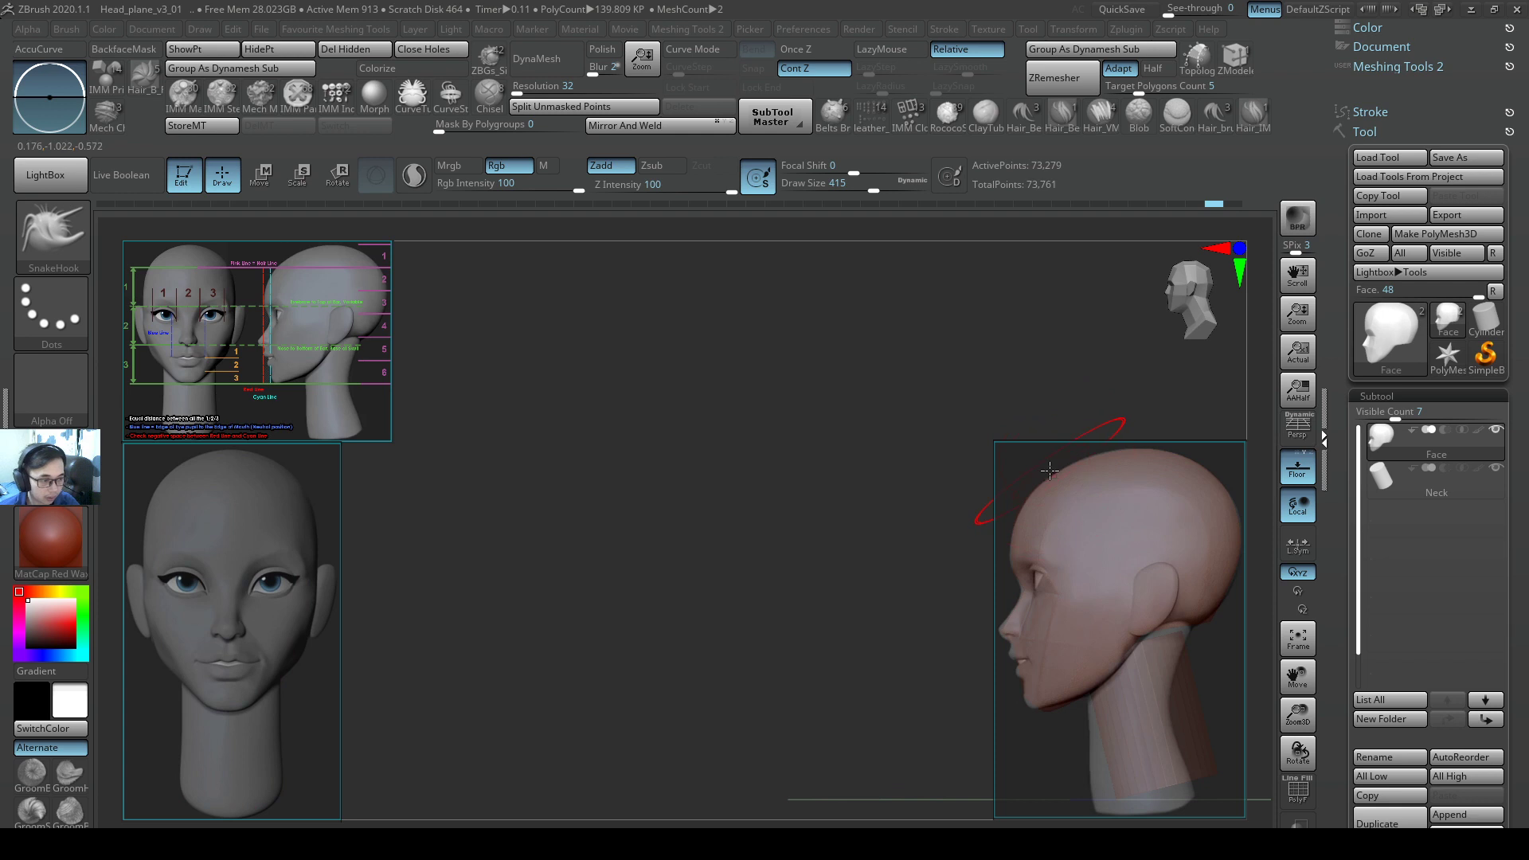
key(1)
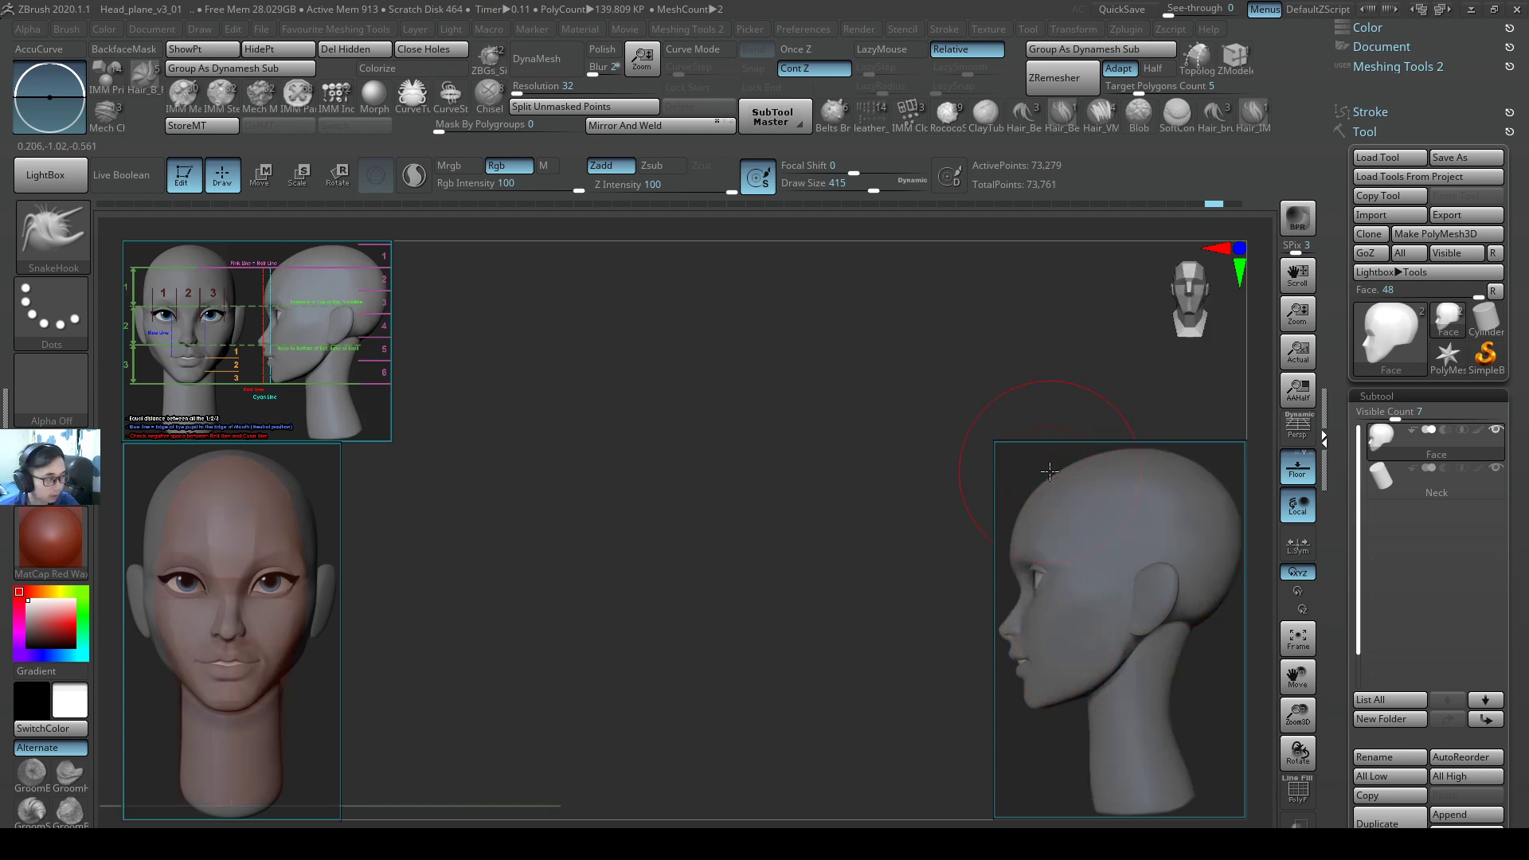
key(2)
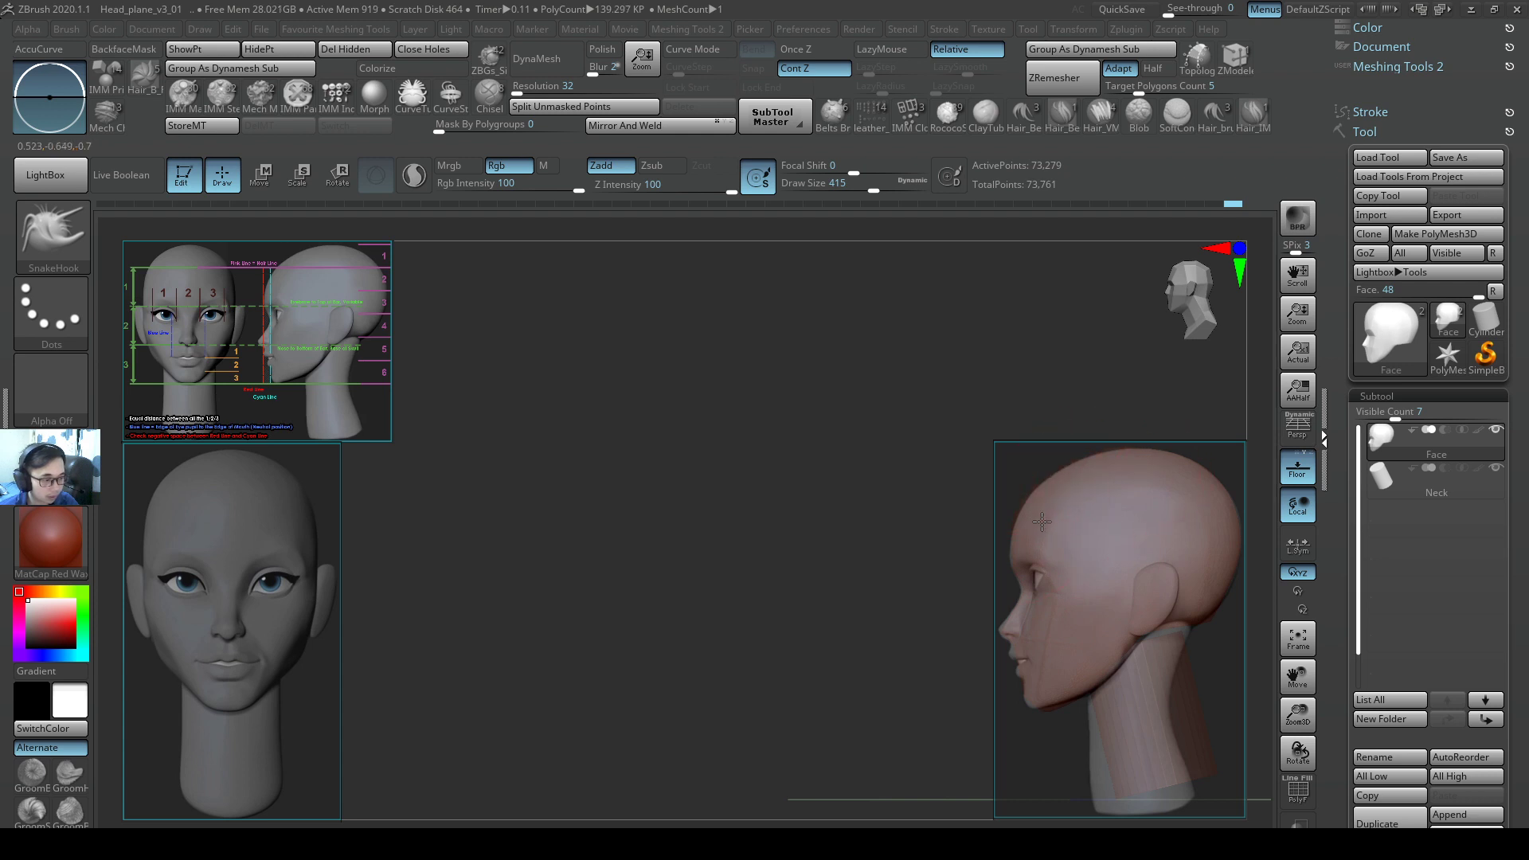
Move the sculpt between the reference images, enlarge it, and recall the stored views to compare it with the references.
mouse_move(936, 550)
alt+mouse_down()
mouse_move(755, 545)
mouse_move(887, 518)
alt+mouse_up()
ctrl+right_drag(934, 525, 972, 478)
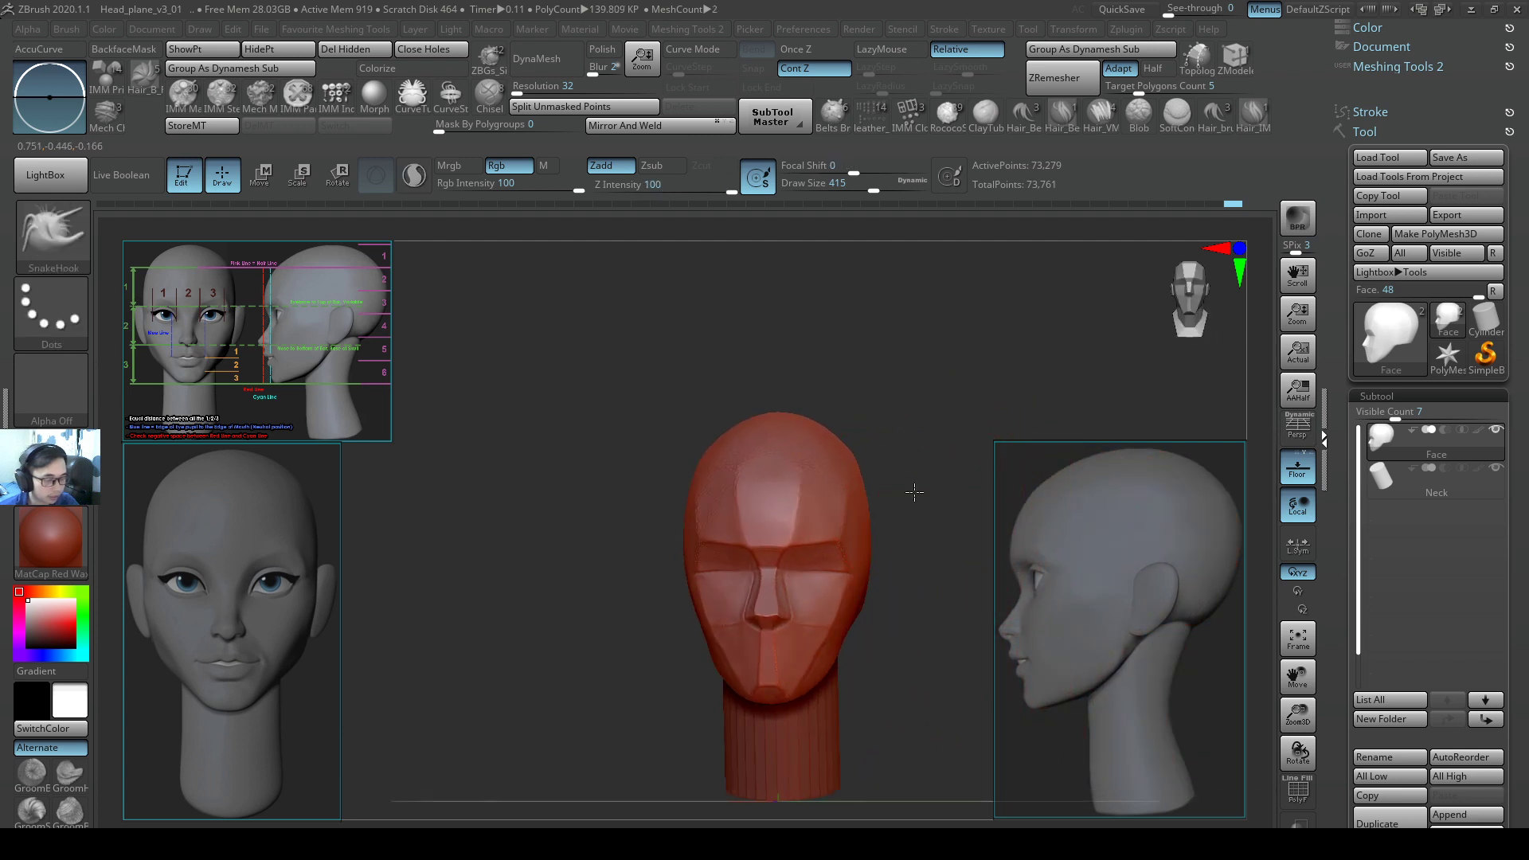
key(1)
key(2)
drag(898, 492, 890, 508)
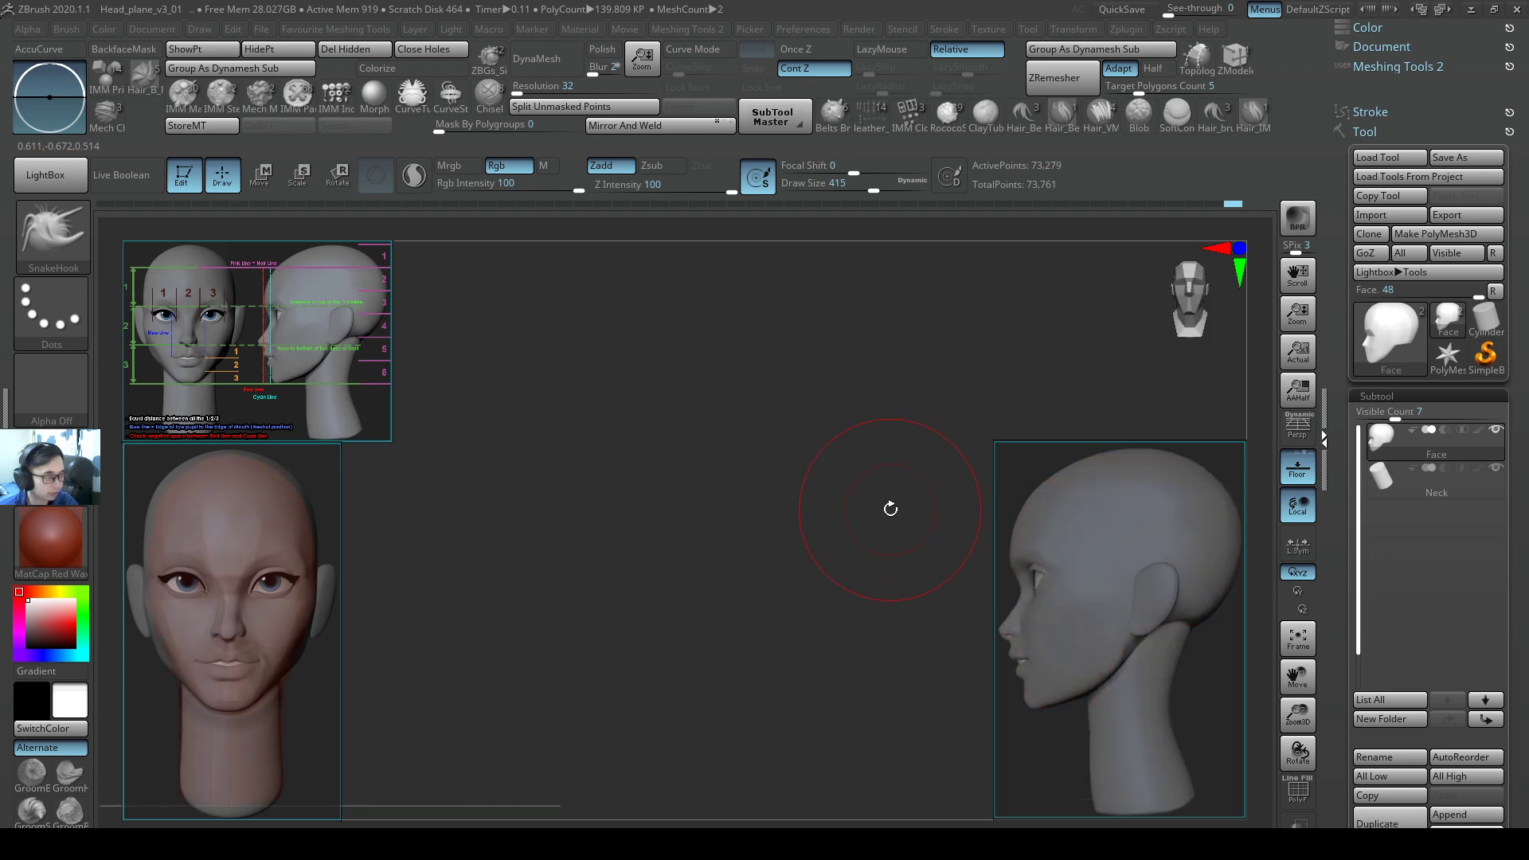
Bring the sculpt between the reference images in an enlarged side view and set the draw size to 365.
key(s)
mouse_move(285, 499)
mouse_down()
mouse_move(752, 496)
mouse_move(813, 505)
mouse_move(876, 560)
mouse_move(812, 420)
mouse_move(815, 432)
mouse_up()
key(s)
shift+drag(800, 433, 811, 444)
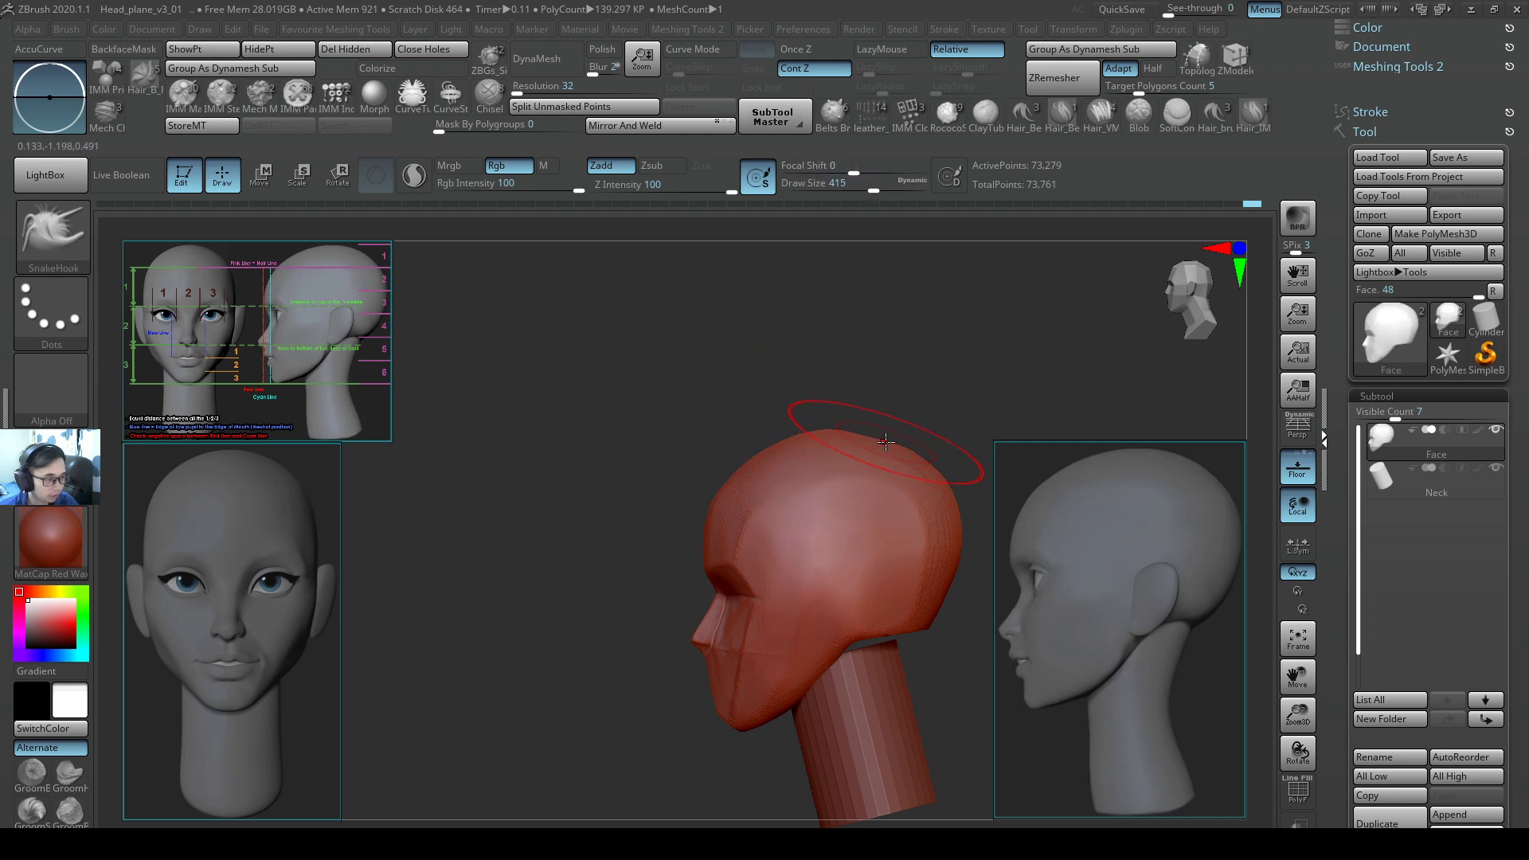
key(s)
click(876, 445)
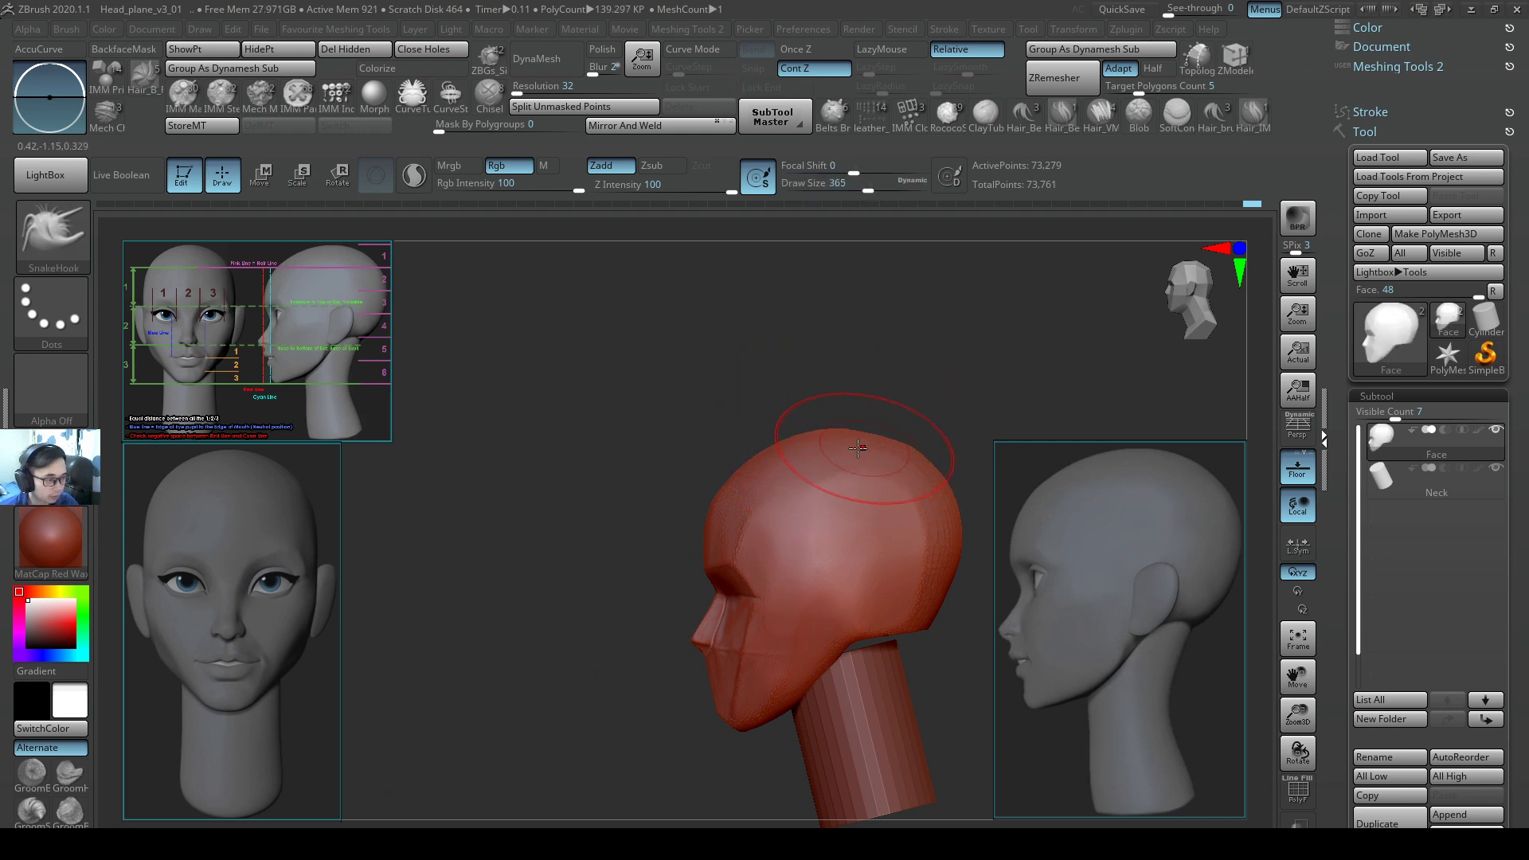
Make the Neck subtool active with draw size 393, and recall the stored front and side views.
key(s)
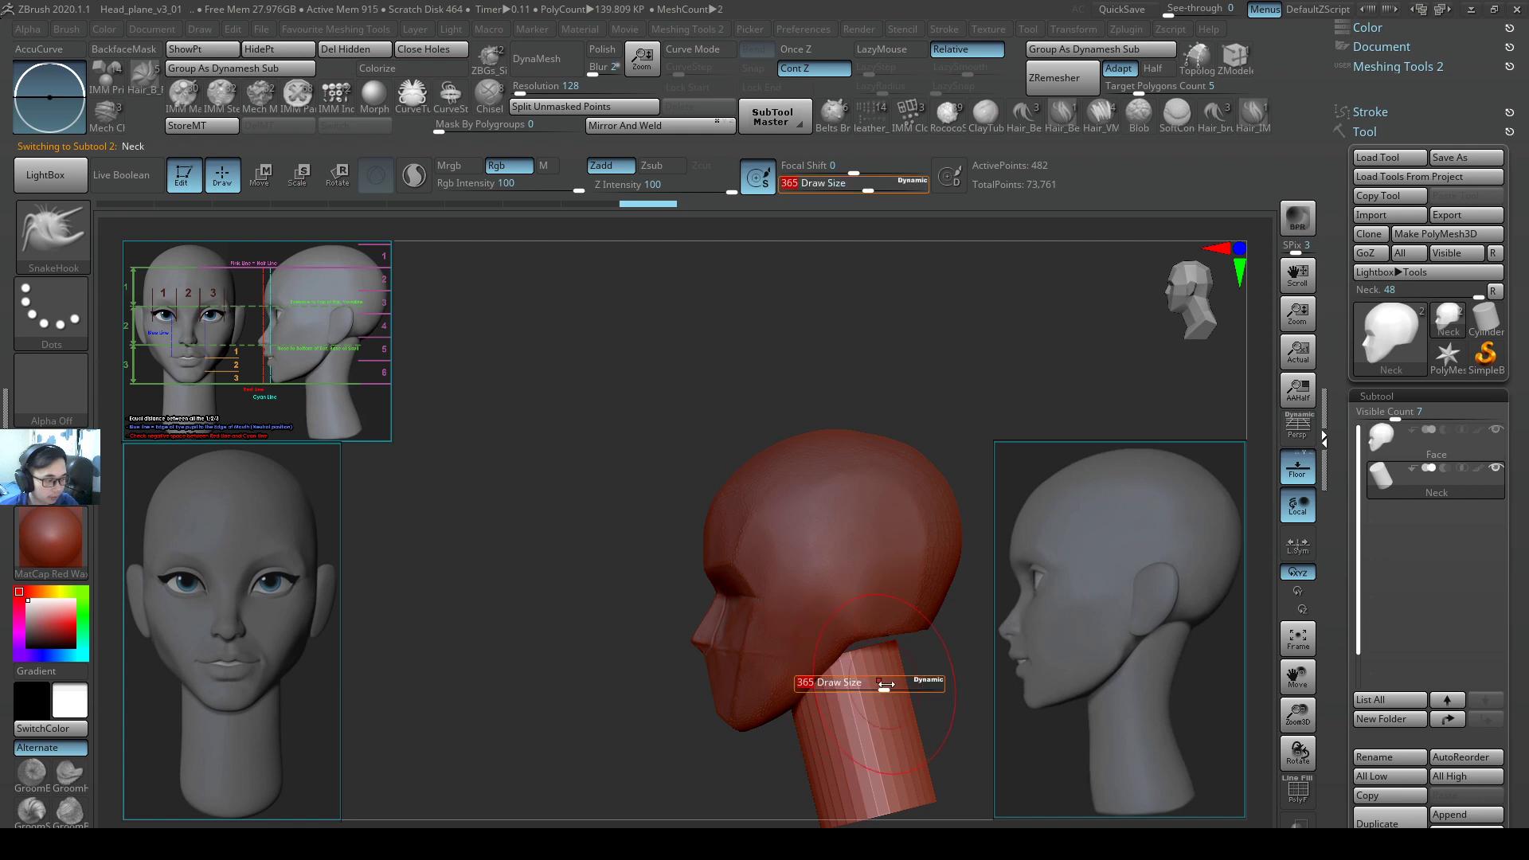
drag(883, 685, 895, 704)
key(s)
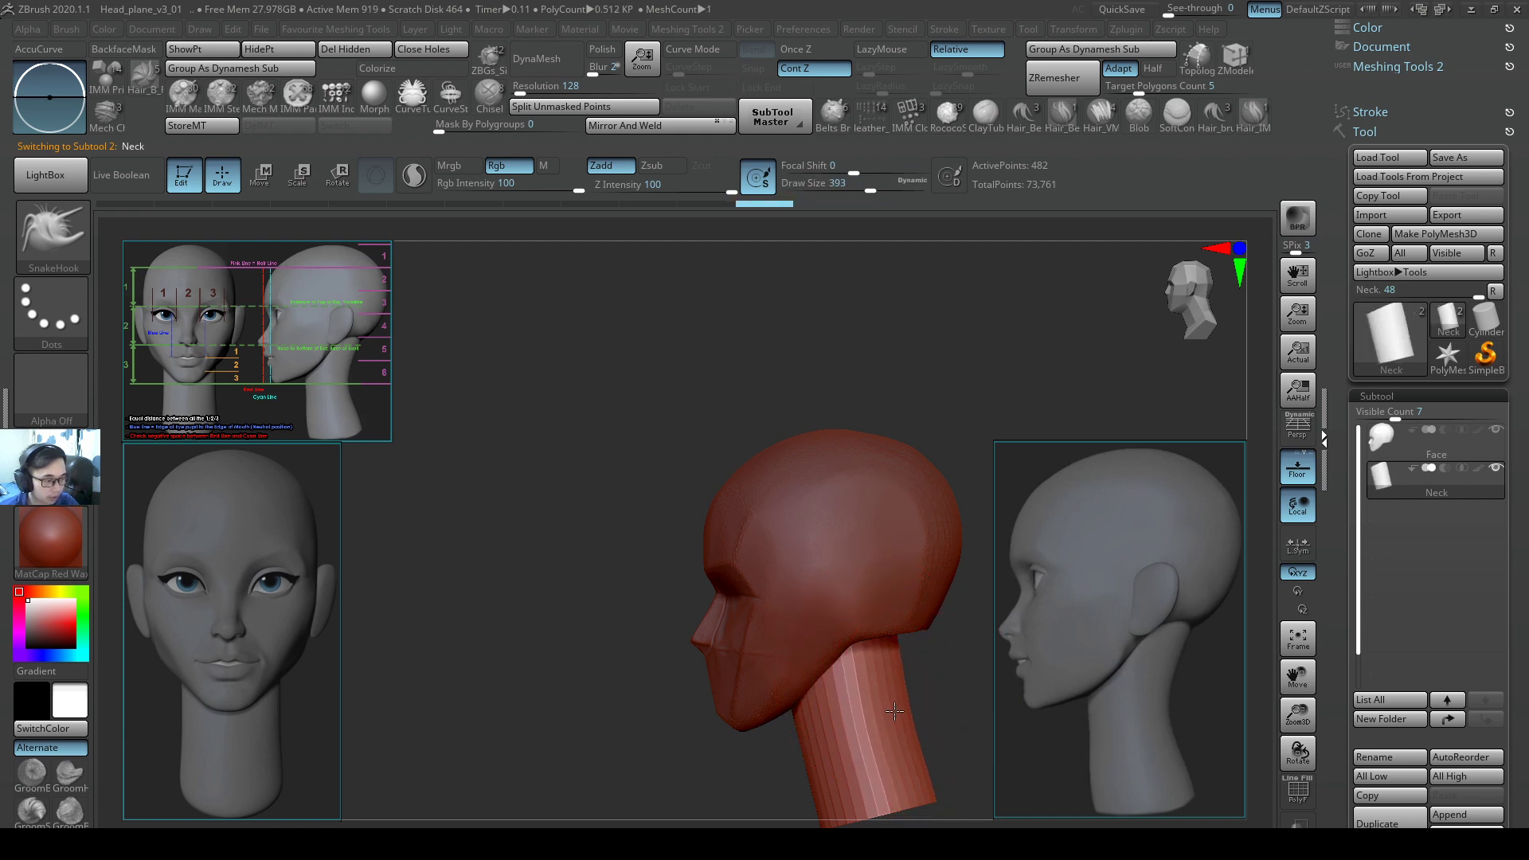
key(1)
key(2)
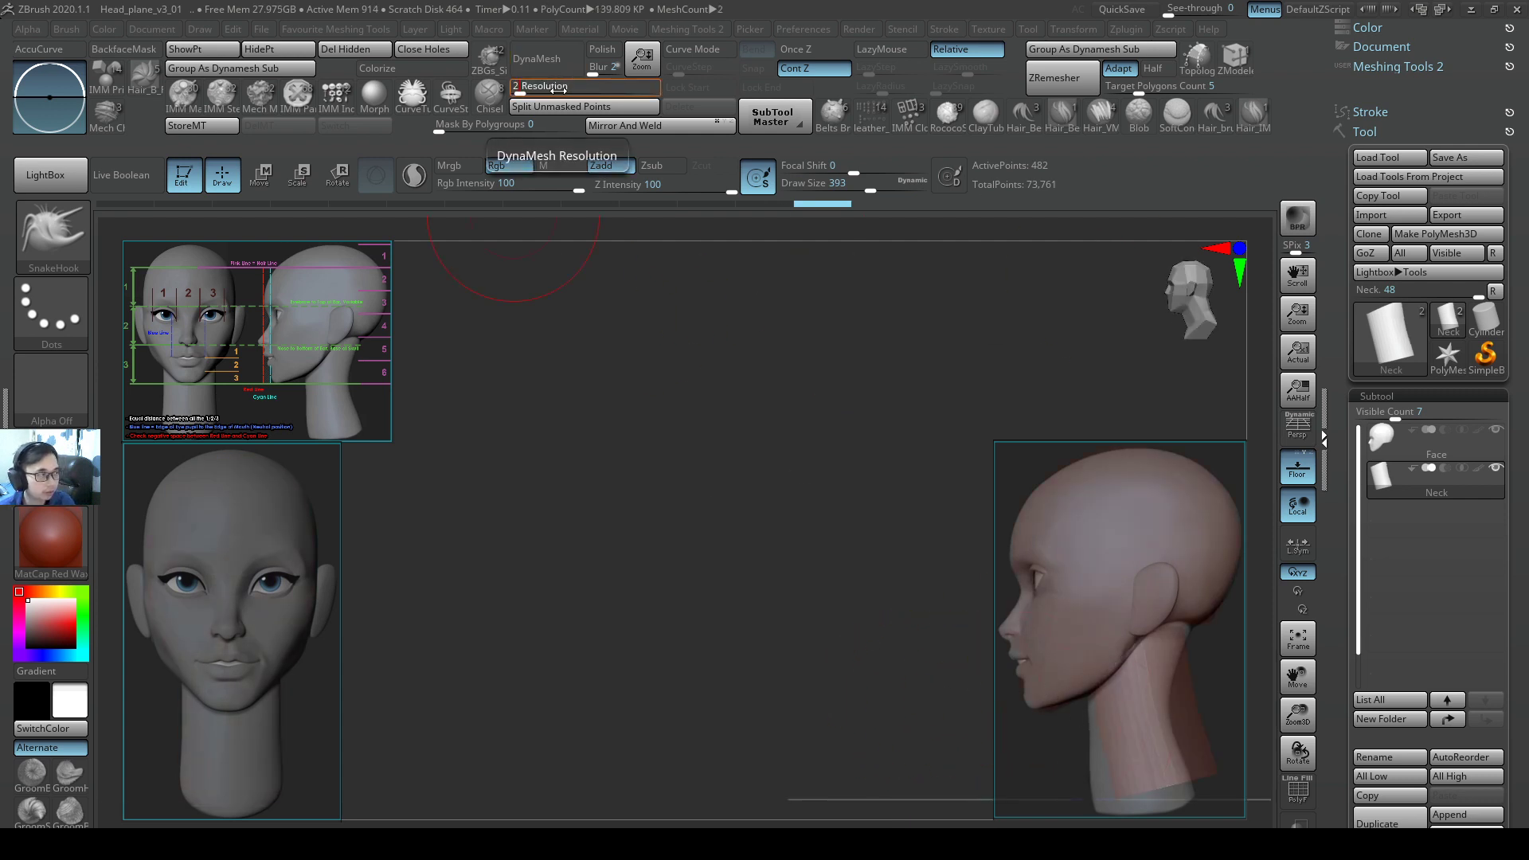
Remesh the Neck and the Face subtools with DynaMesh at resolution 248.
text(48)
key(Return)
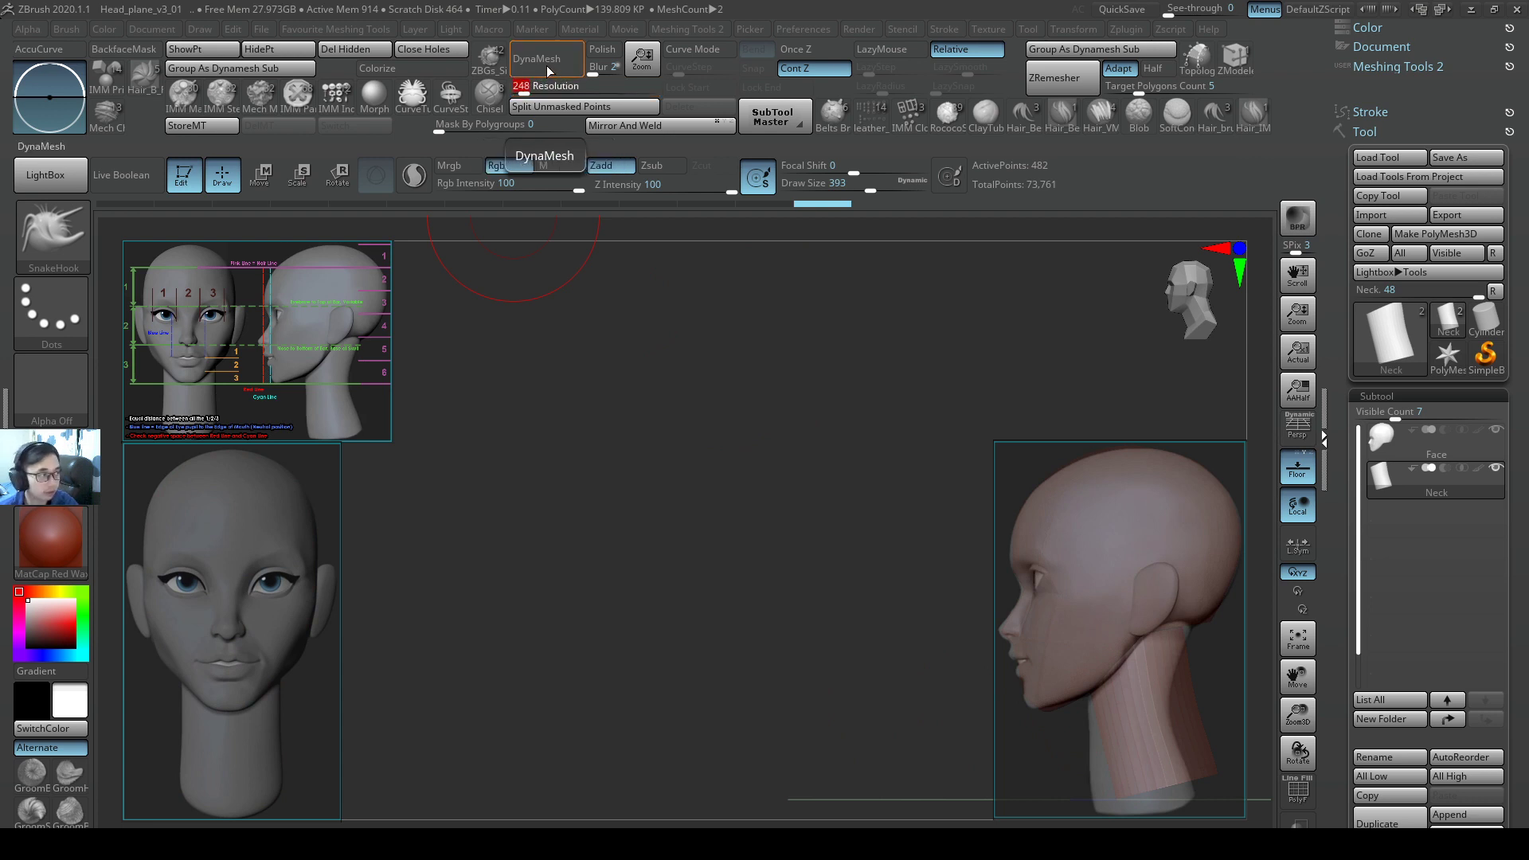
click(547, 71)
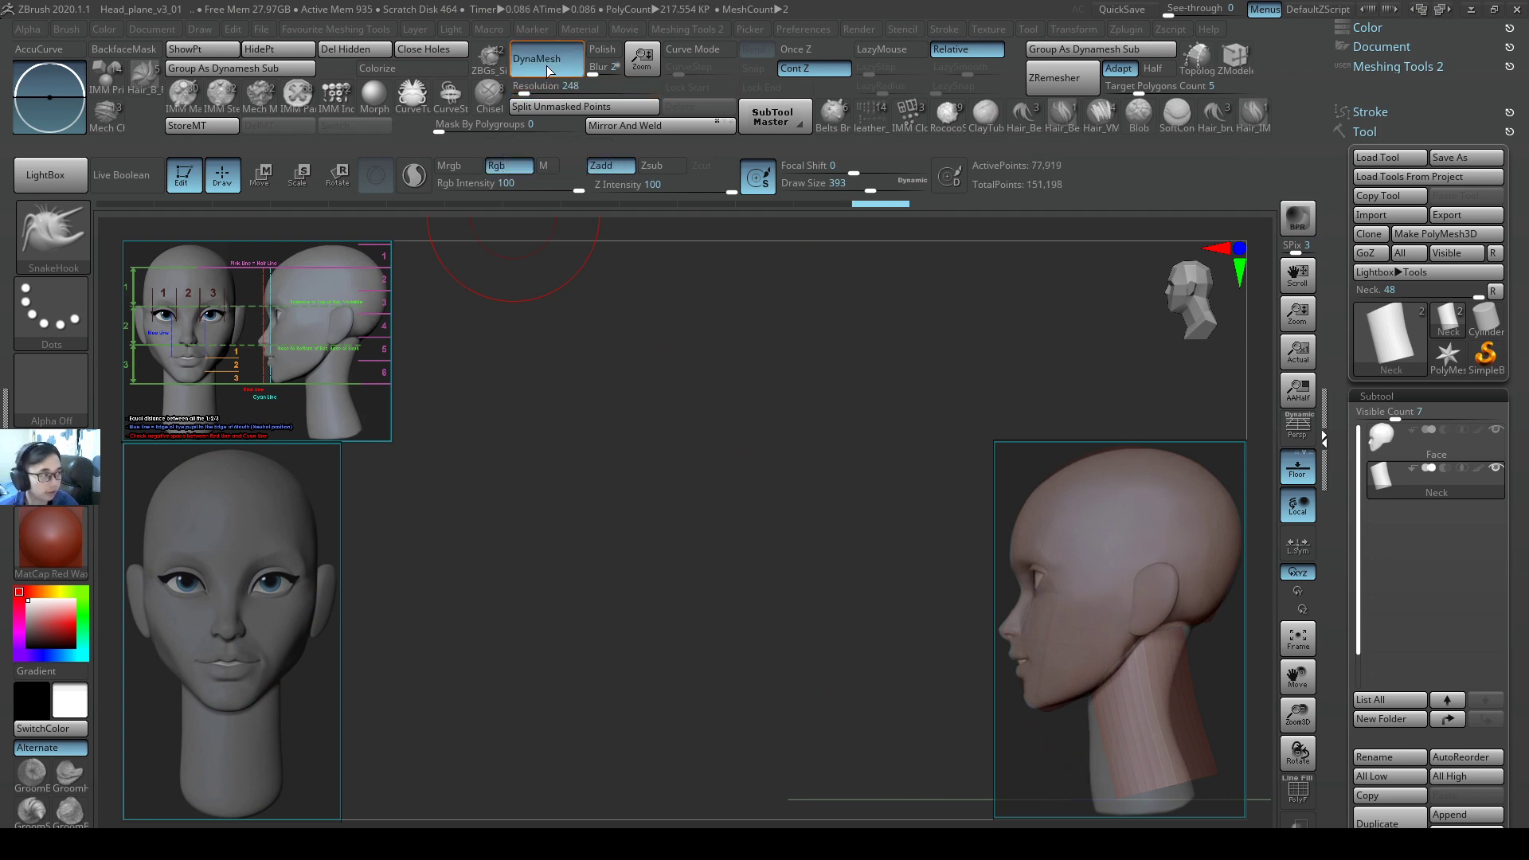
click(1386, 437)
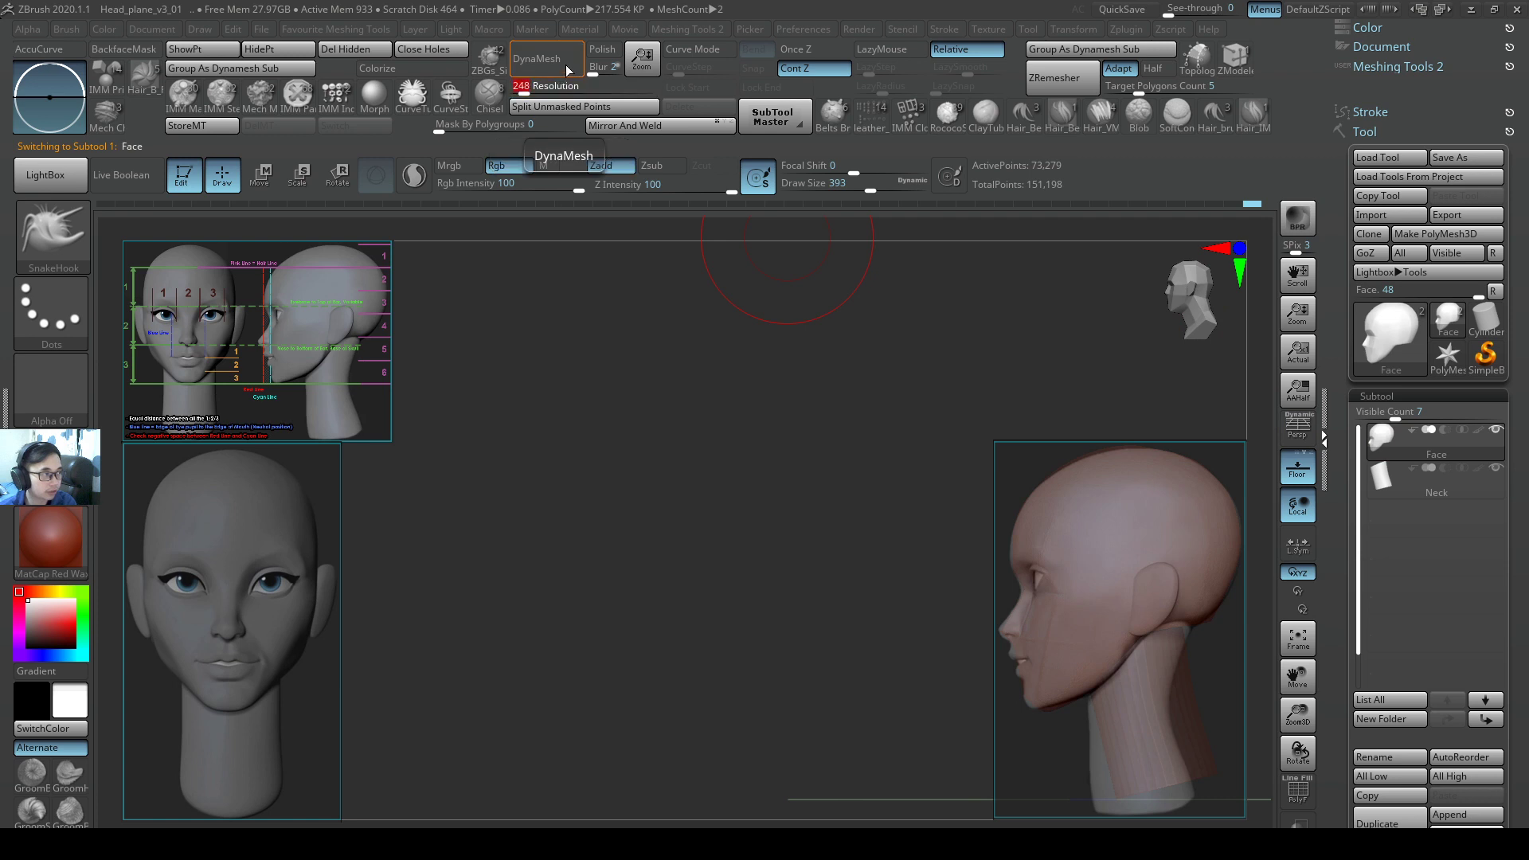
click(567, 71)
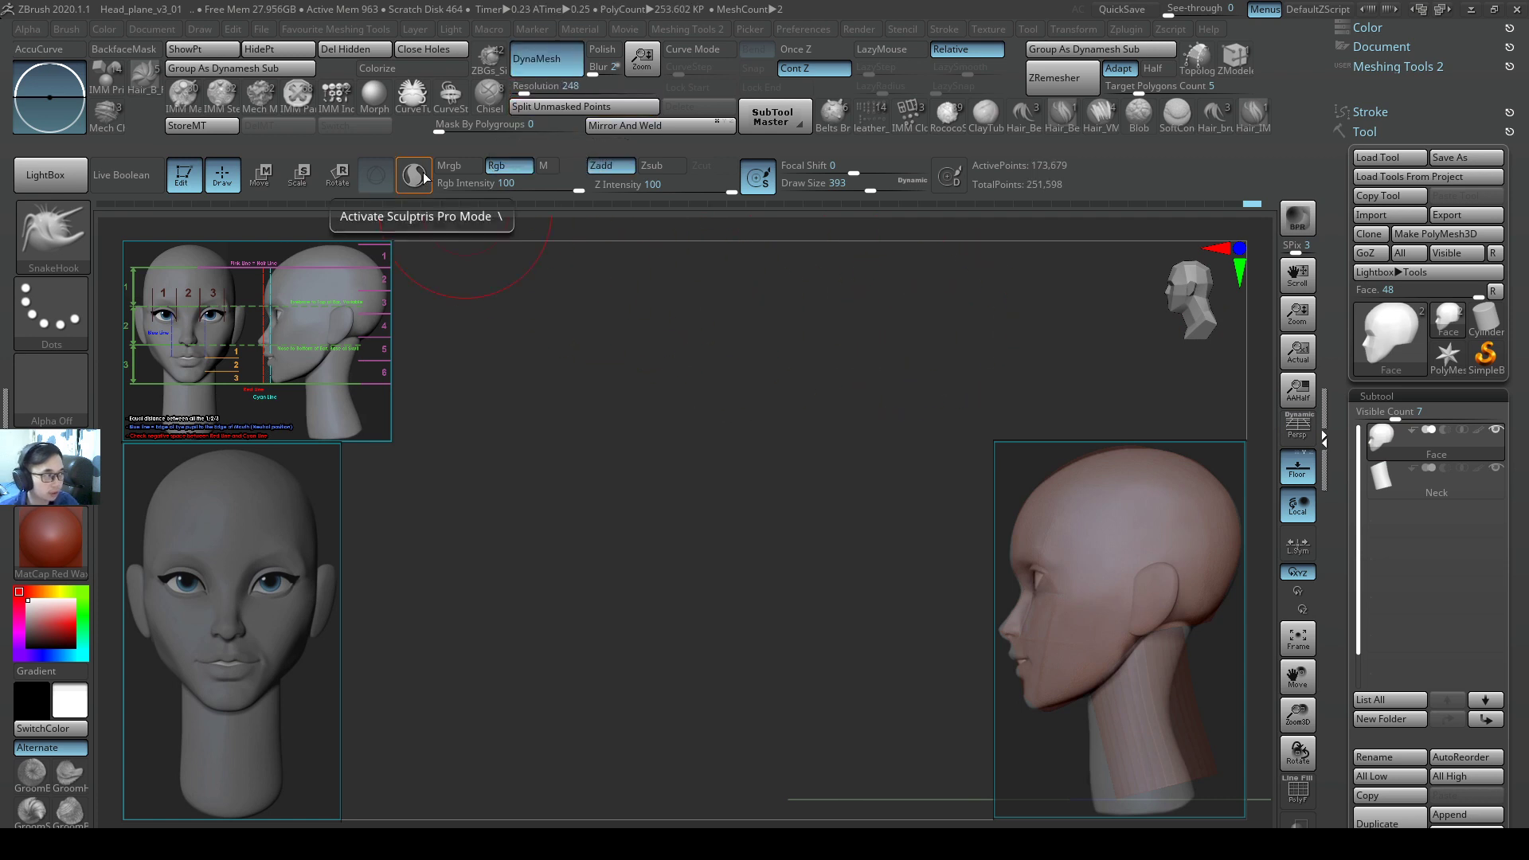
Examine the remeshed face and neck in enlarged front and side views, with the polygon wireframe shown.
drag(929, 447, 623, 436)
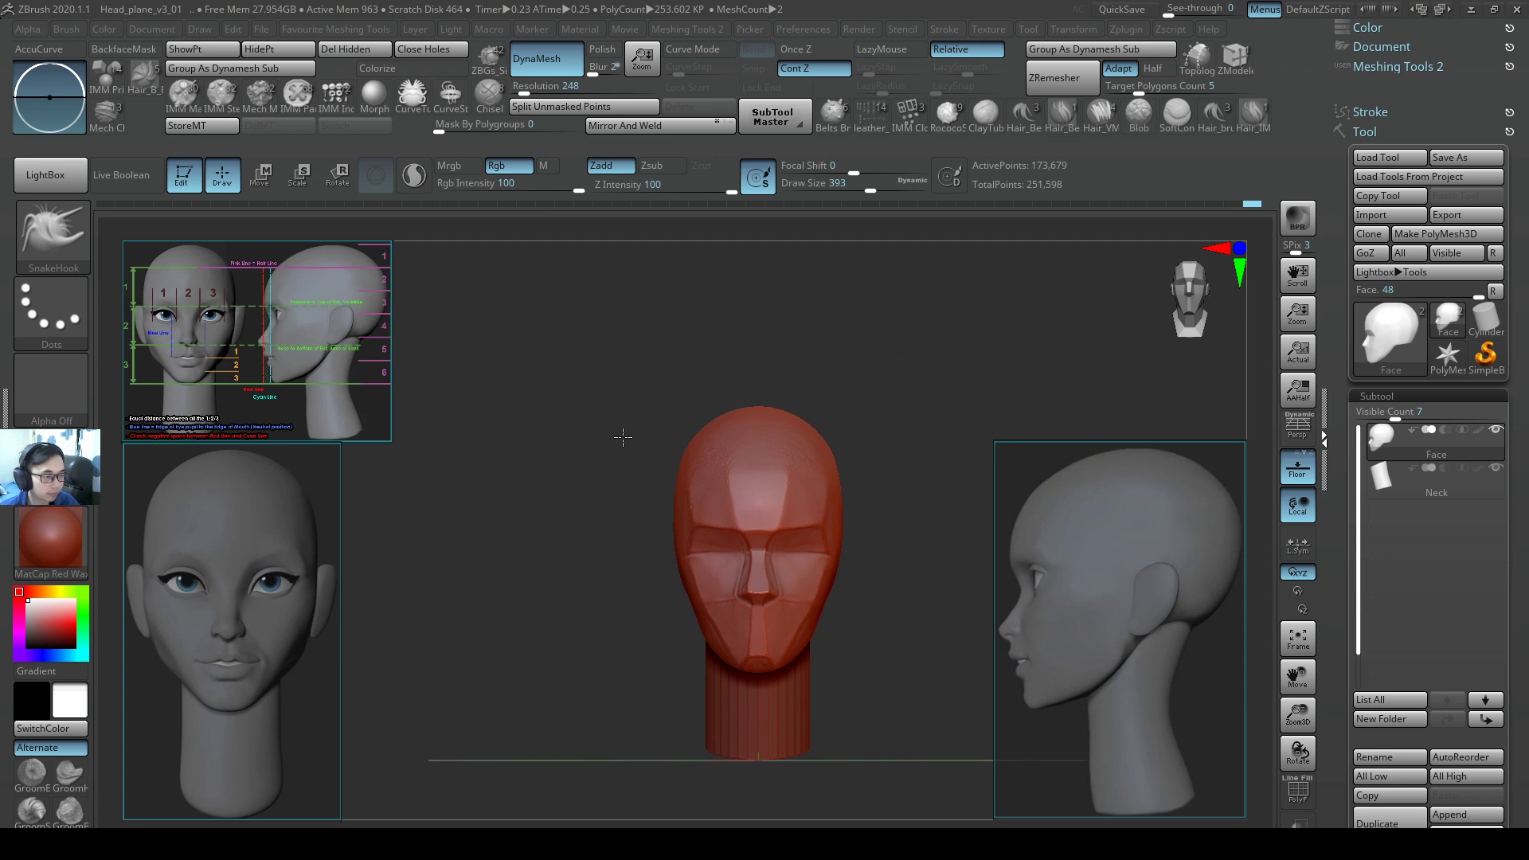
click(1385, 494)
drag(771, 492, 930, 519)
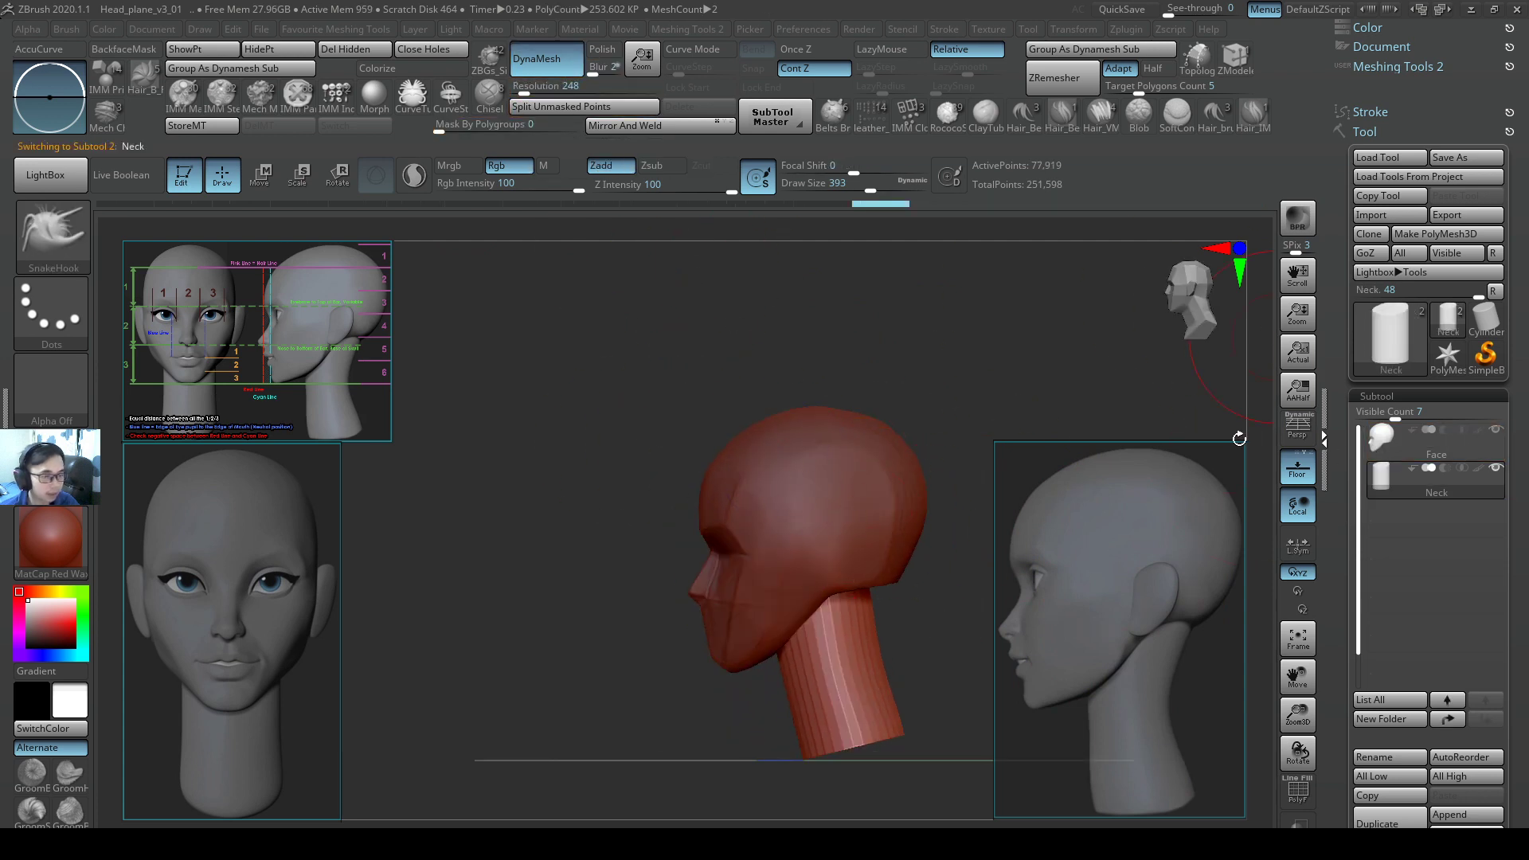
ctrl+right_drag(812, 530, 812, 477)
right_drag(700, 485, 828, 482)
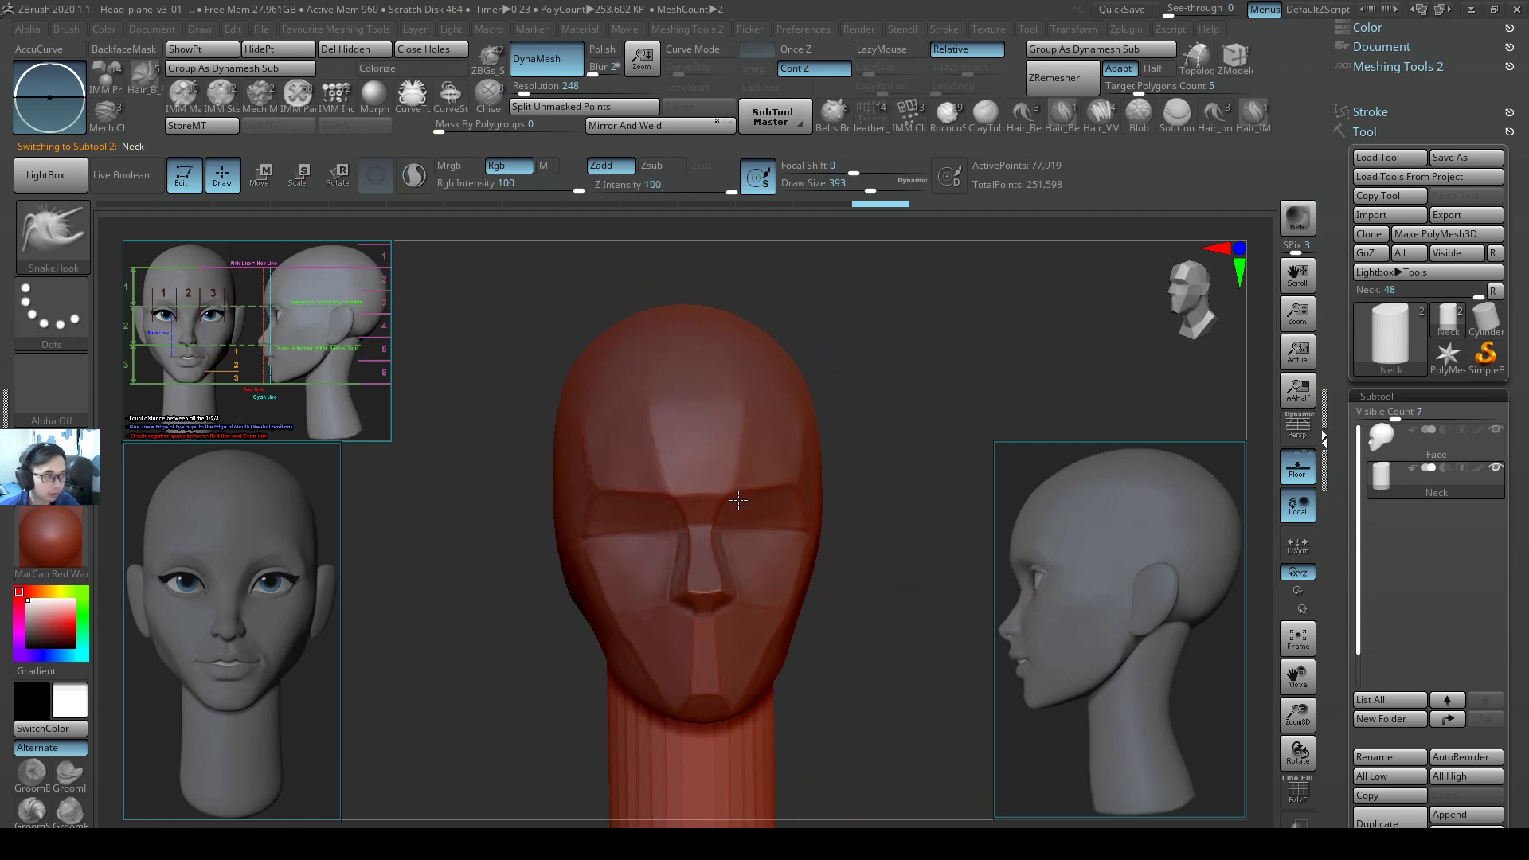
alt+click(798, 471)
key(shift+f)
drag(839, 491, 852, 666)
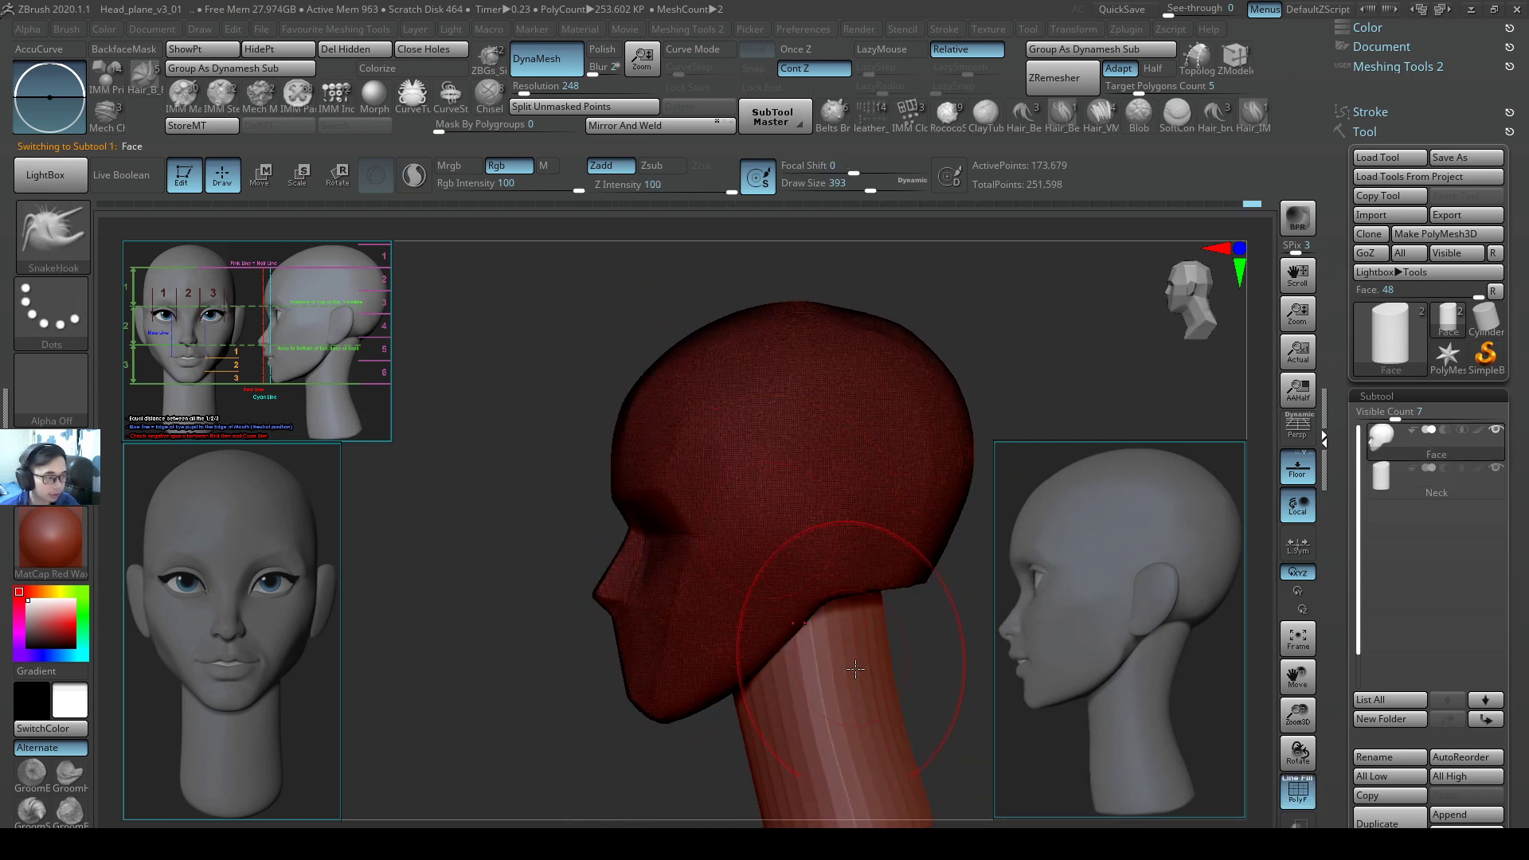
alt+click(827, 716)
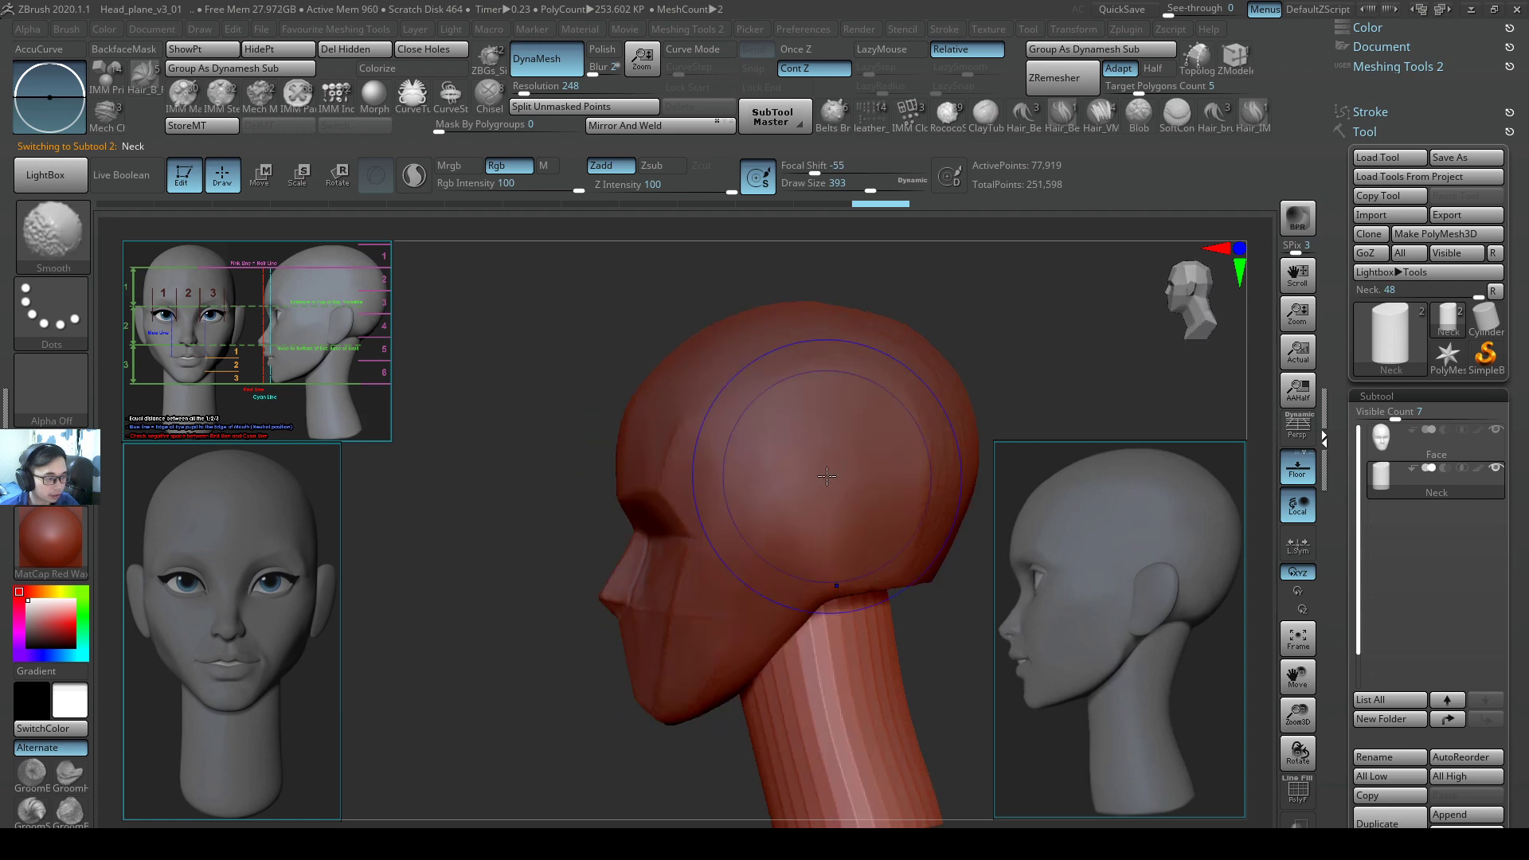
right_drag(827, 482, 871, 462)
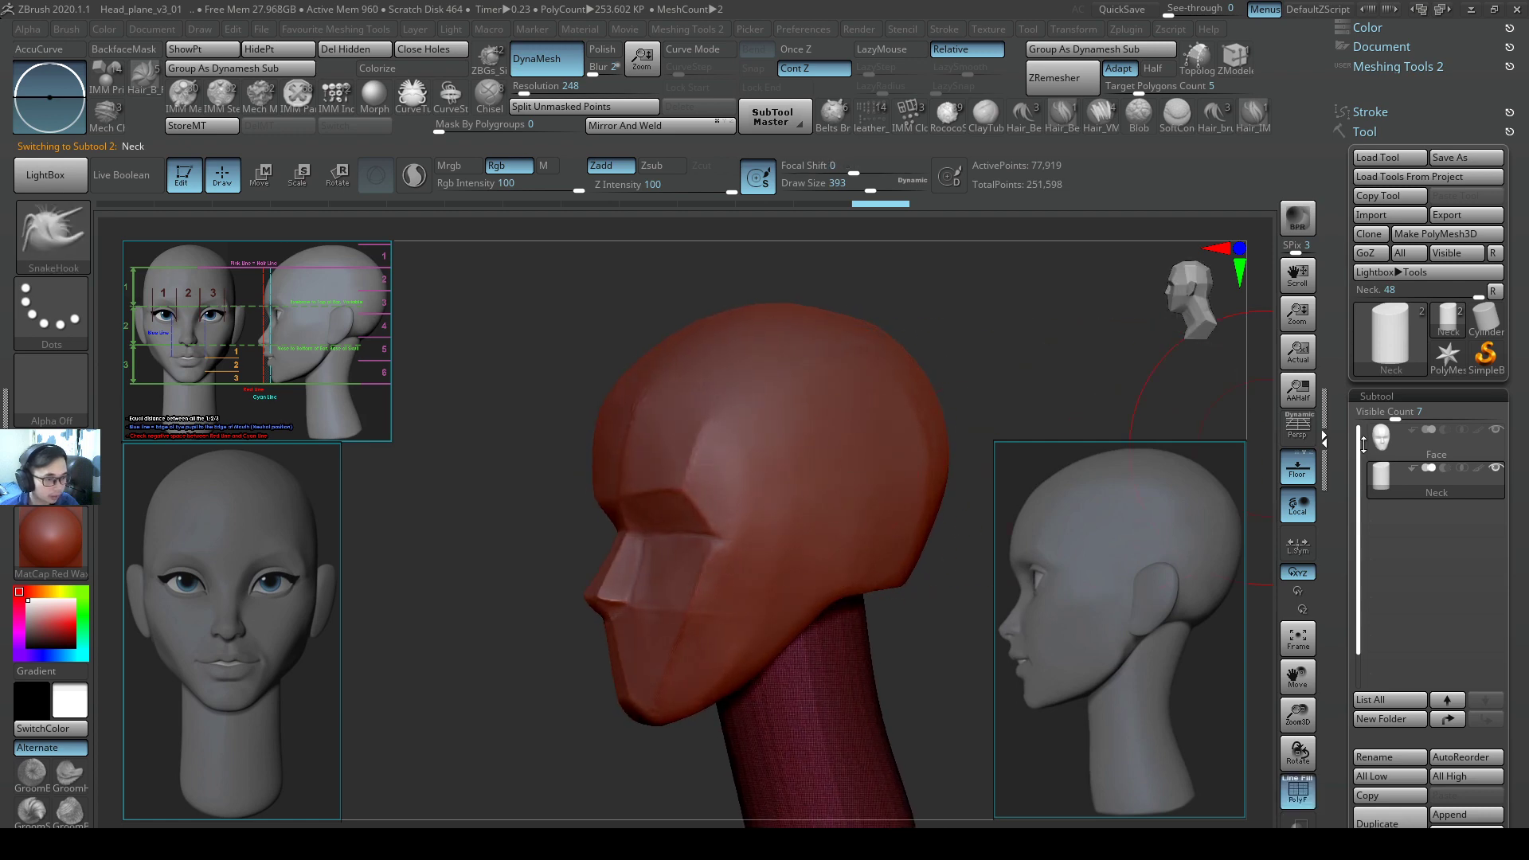
Compare the Face subtool's mesh with an earlier state in its undo history and return to the latest state.
click(1389, 440)
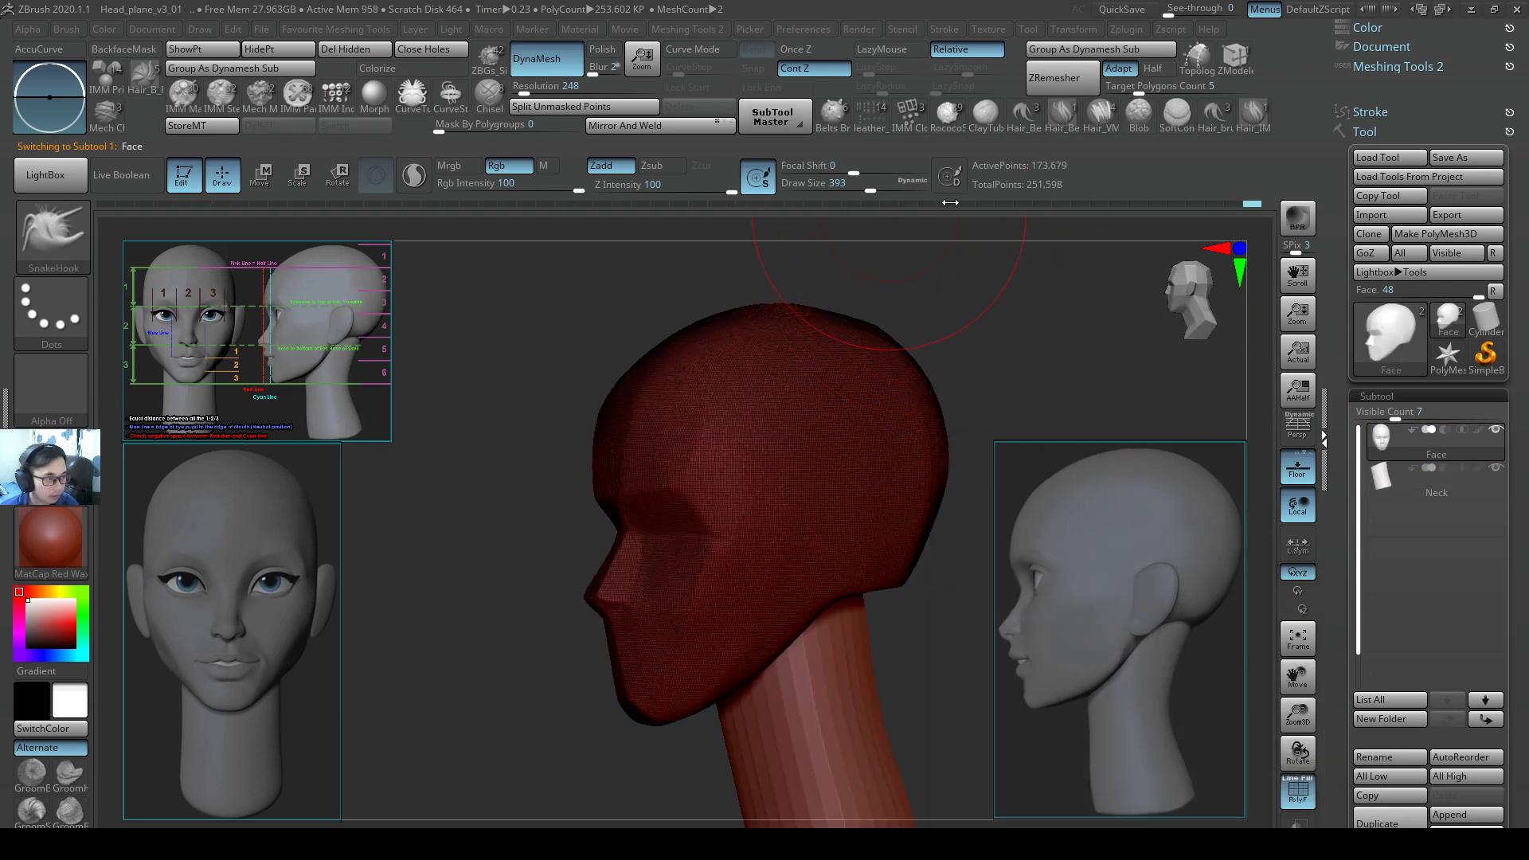
click(1155, 204)
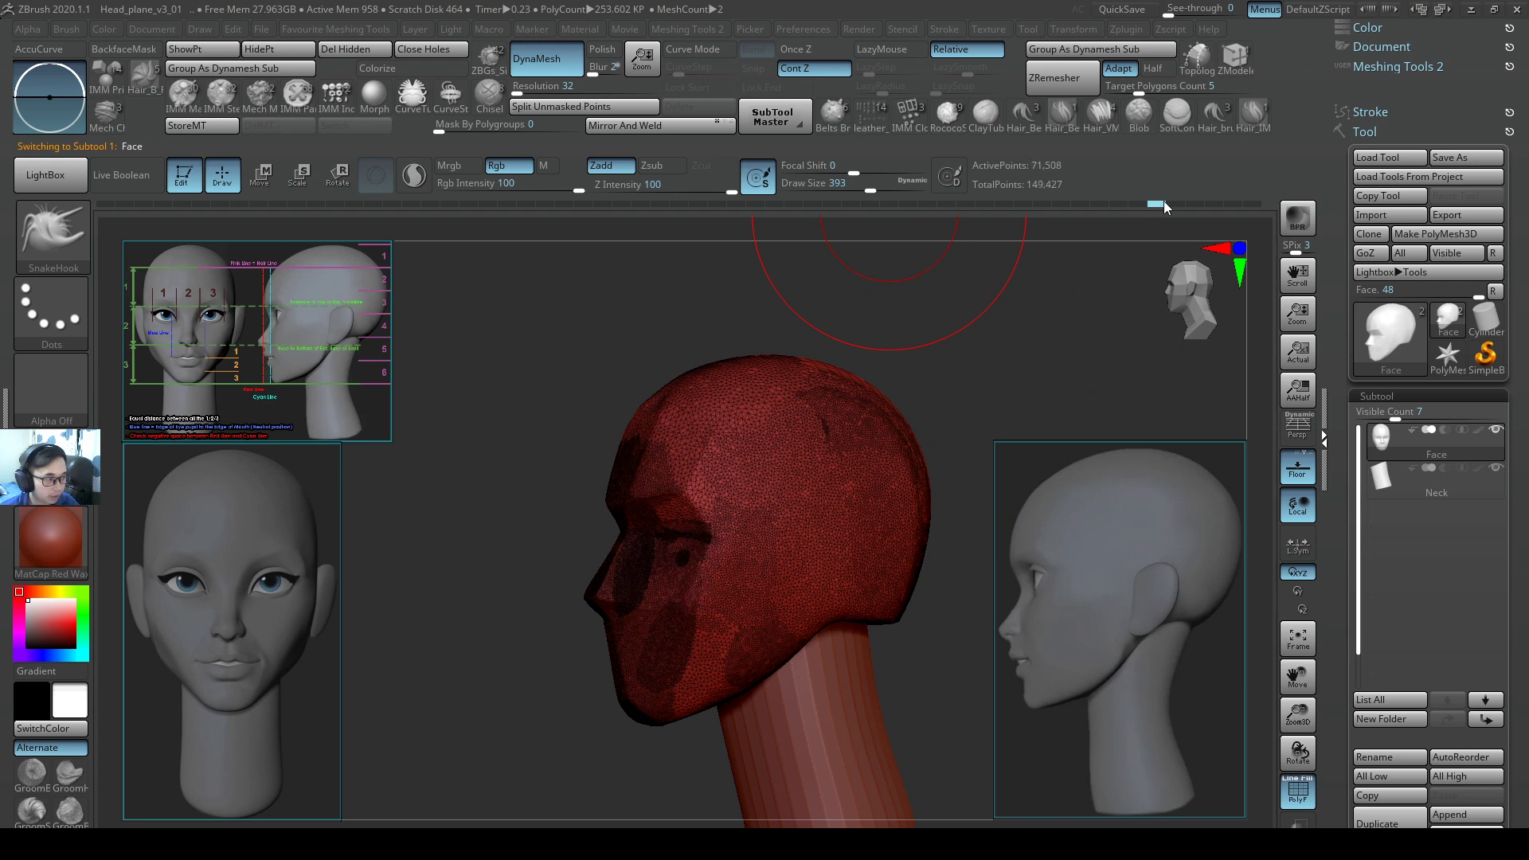
mouse_move(1160, 203)
mouse_down()
mouse_move(1291, 200)
mouse_move(1115, 199)
mouse_move(1250, 184)
mouse_move(1258, 203)
mouse_up()
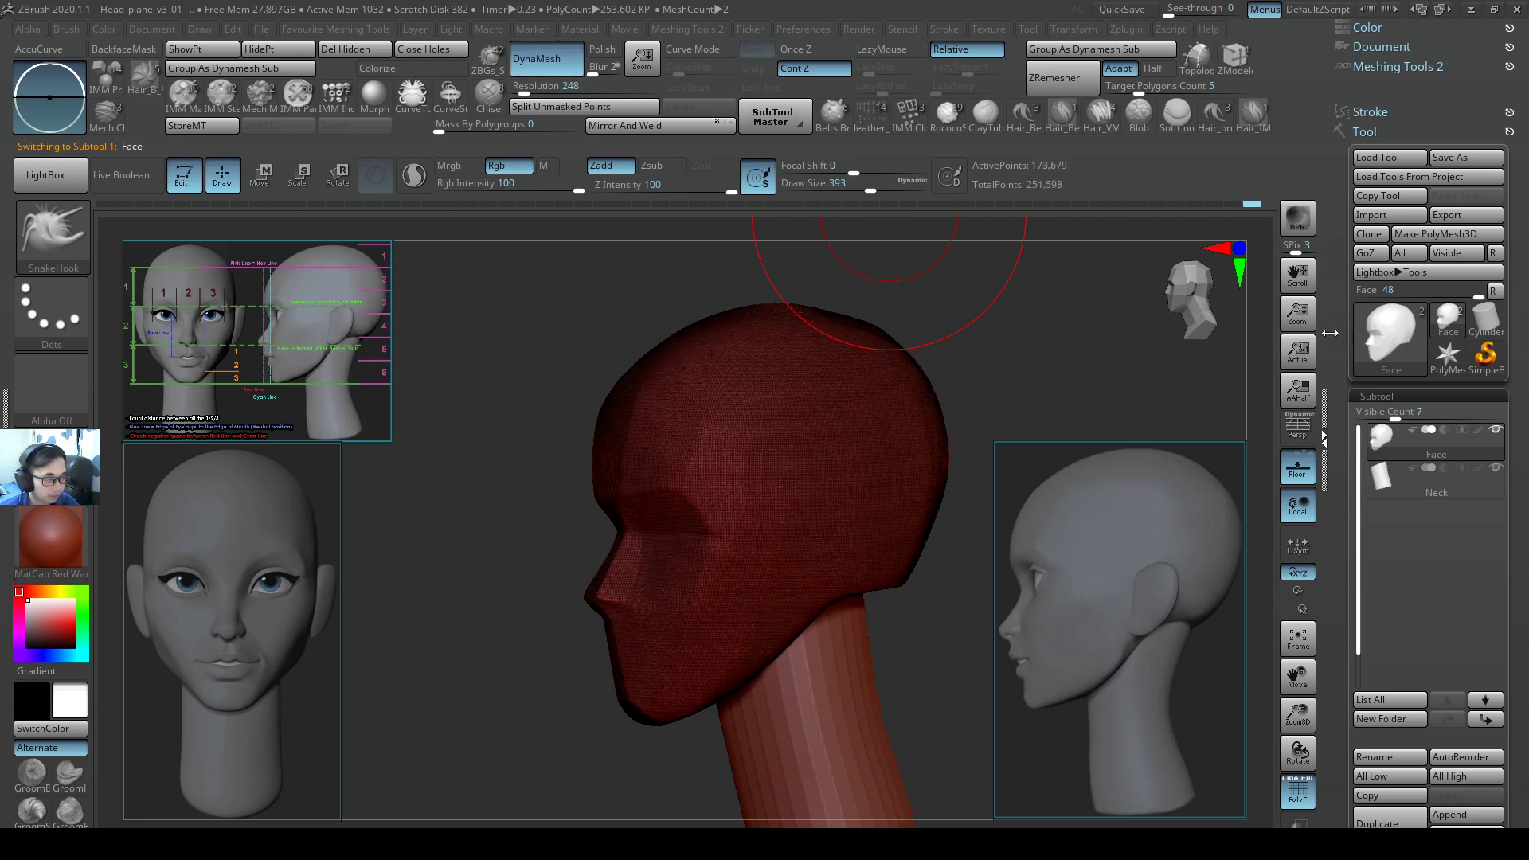
Select the Neck subtool, recall the stored side view with the wireframe hidden, and set the draw size to 460.
click(1388, 470)
right_drag(693, 444, 720, 442)
key(1)
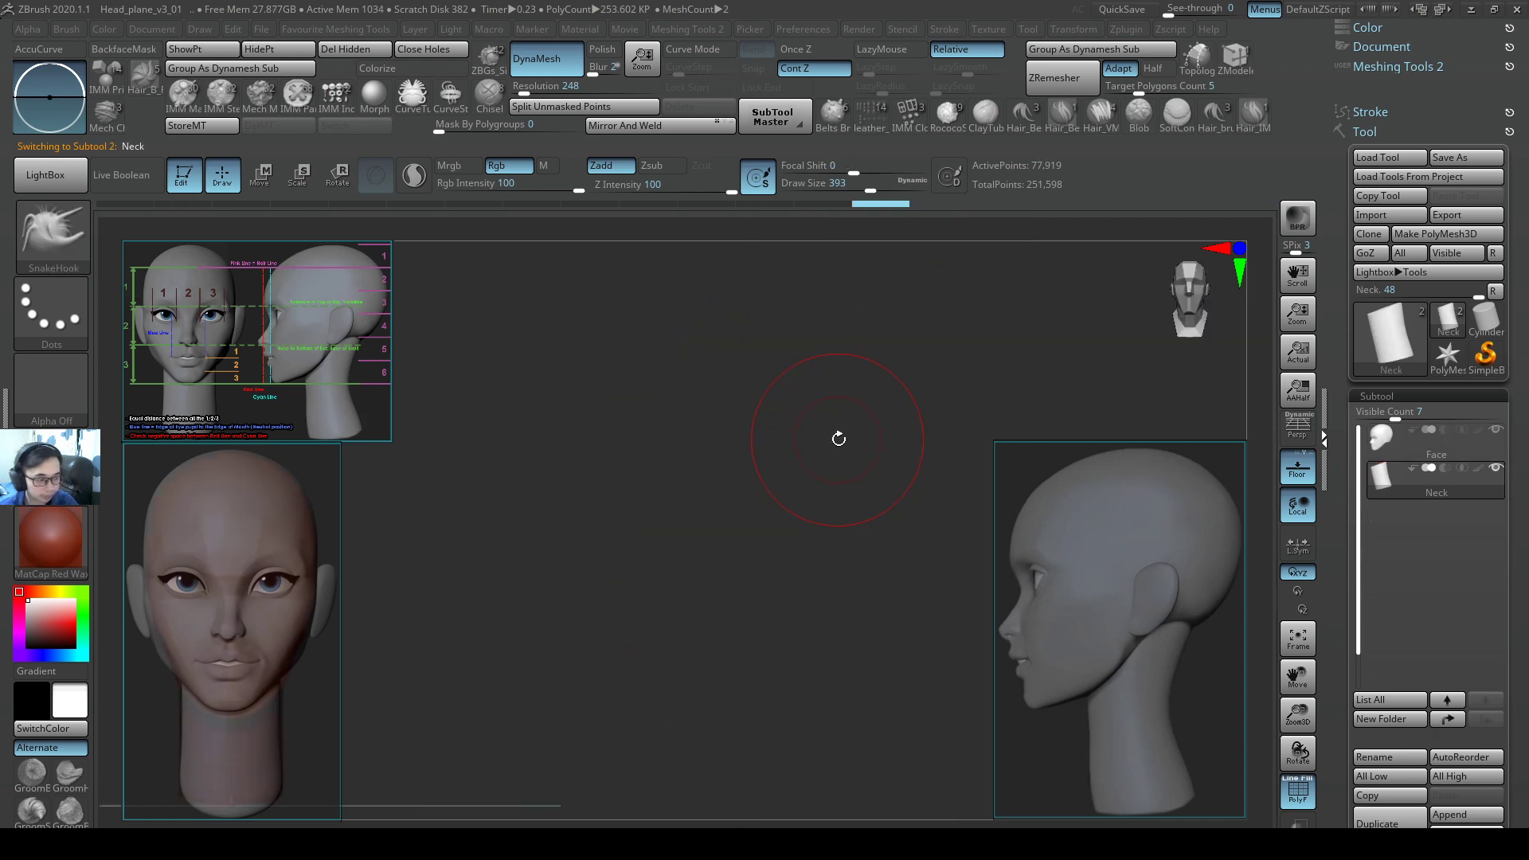
drag(839, 439, 888, 441)
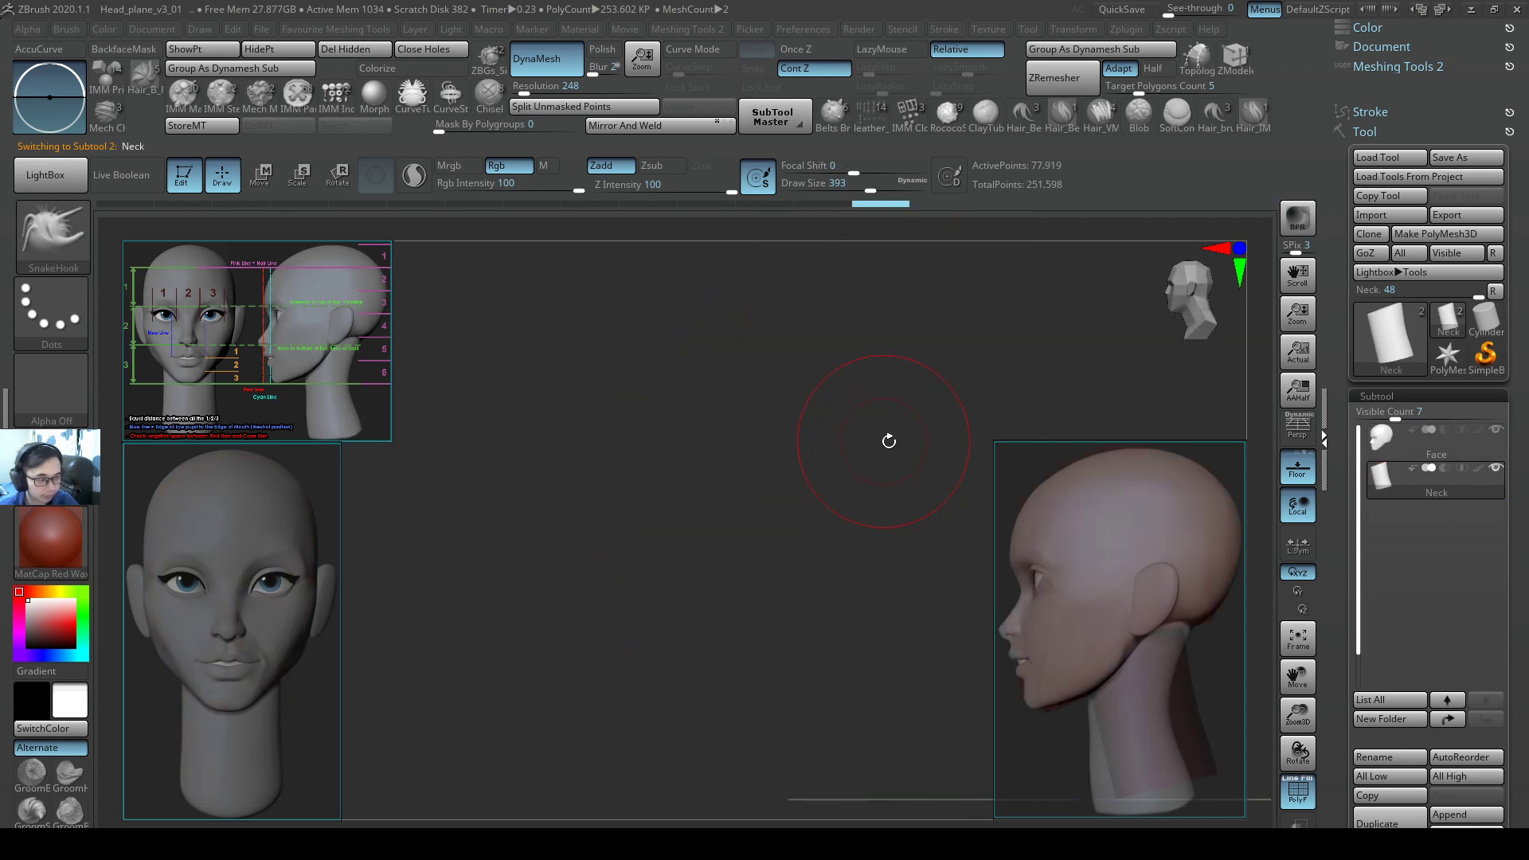
key(shift+f)
key(s)
click(1194, 659)
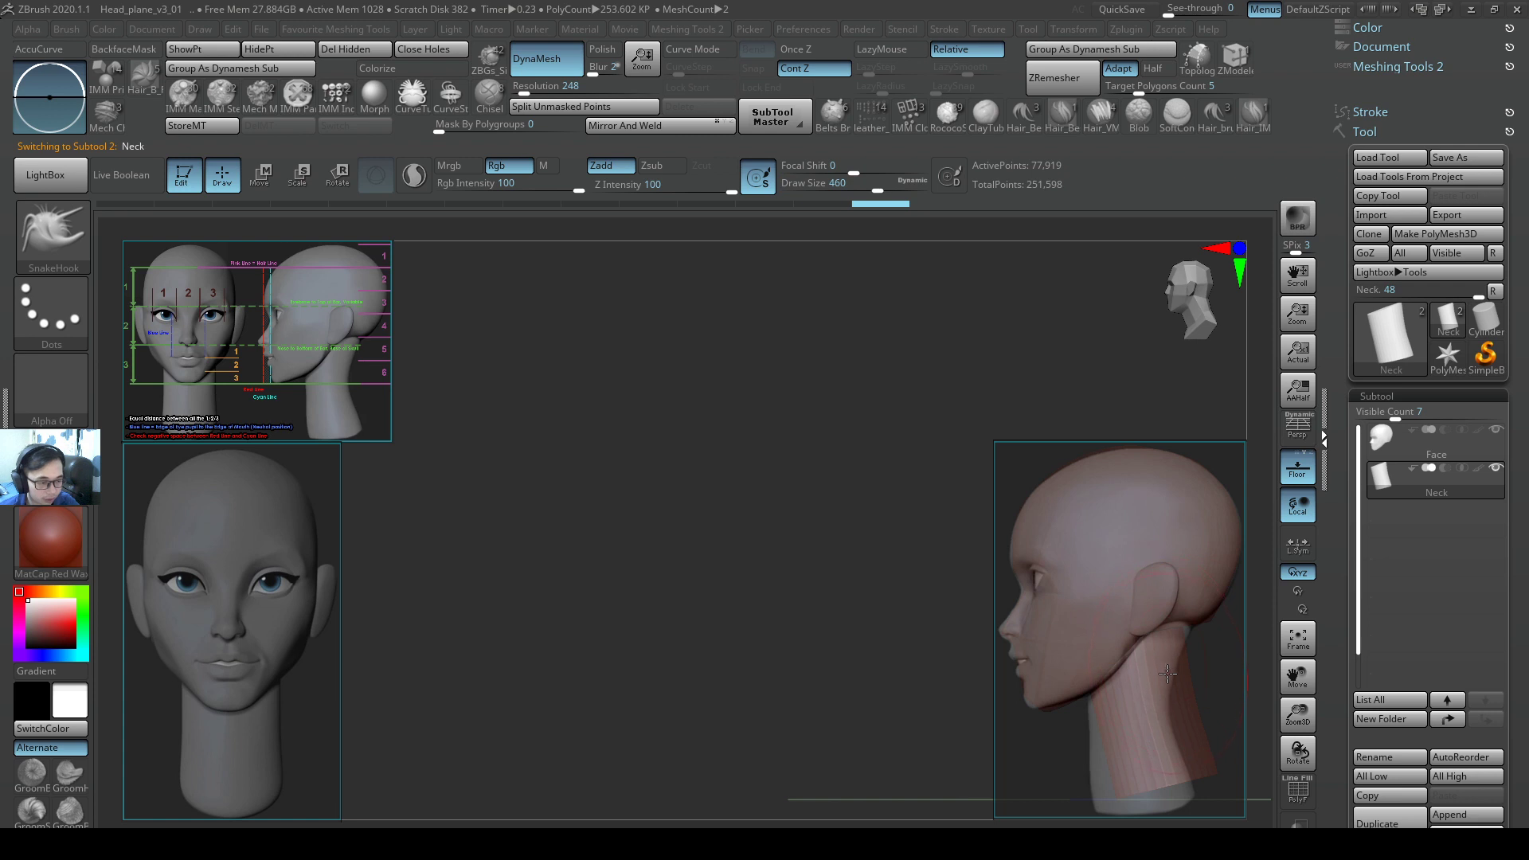
Check the head and neck in an enlarged front view, switching between the Face and Neck subtools.
right_drag(1010, 635, 570, 522)
ctrl+right_drag(569, 522, 790, 720)
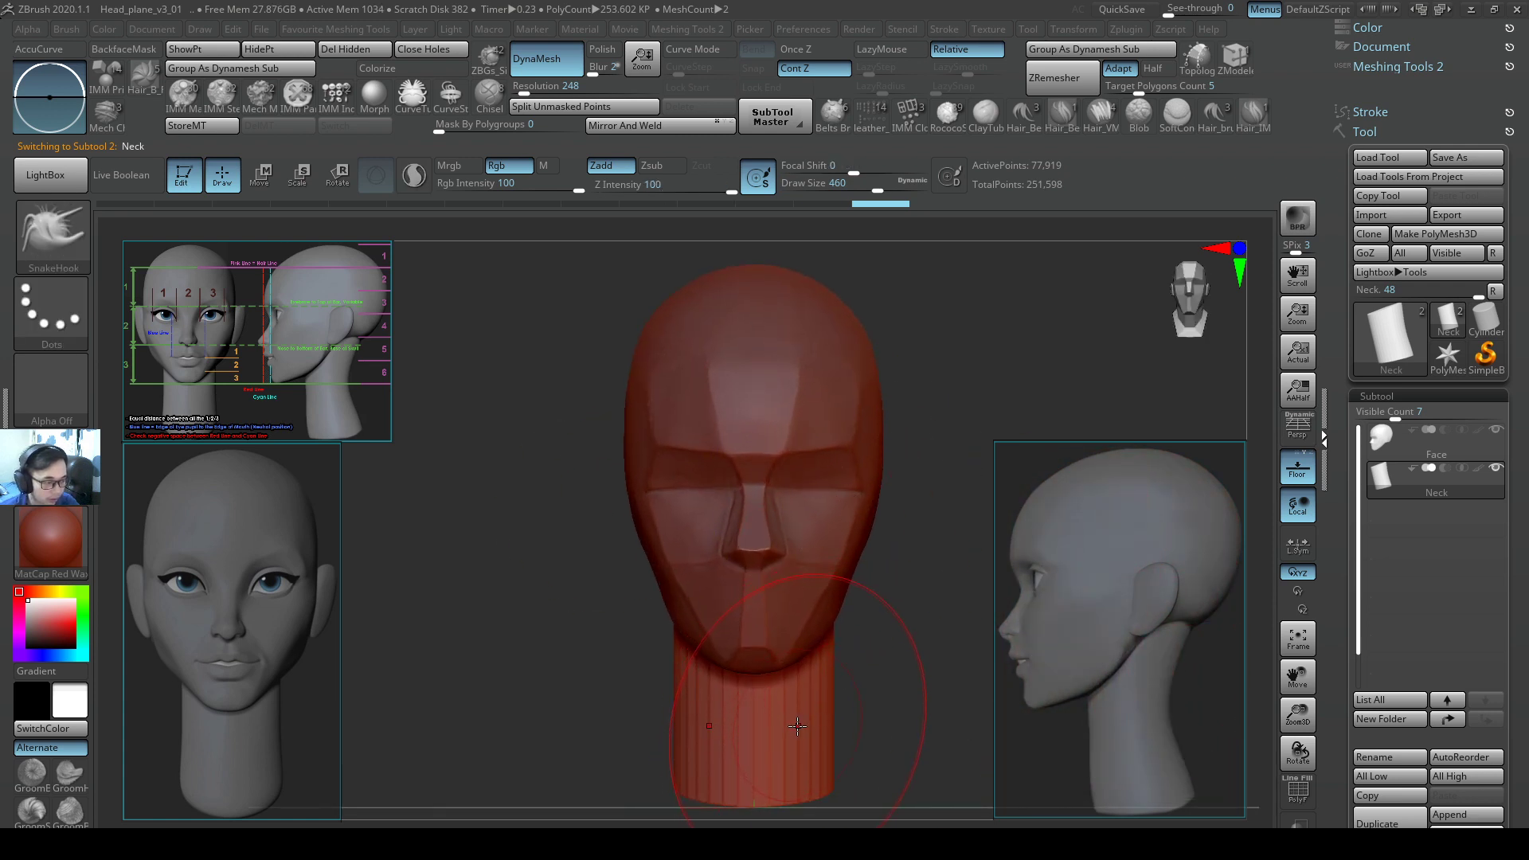
alt+click(789, 654)
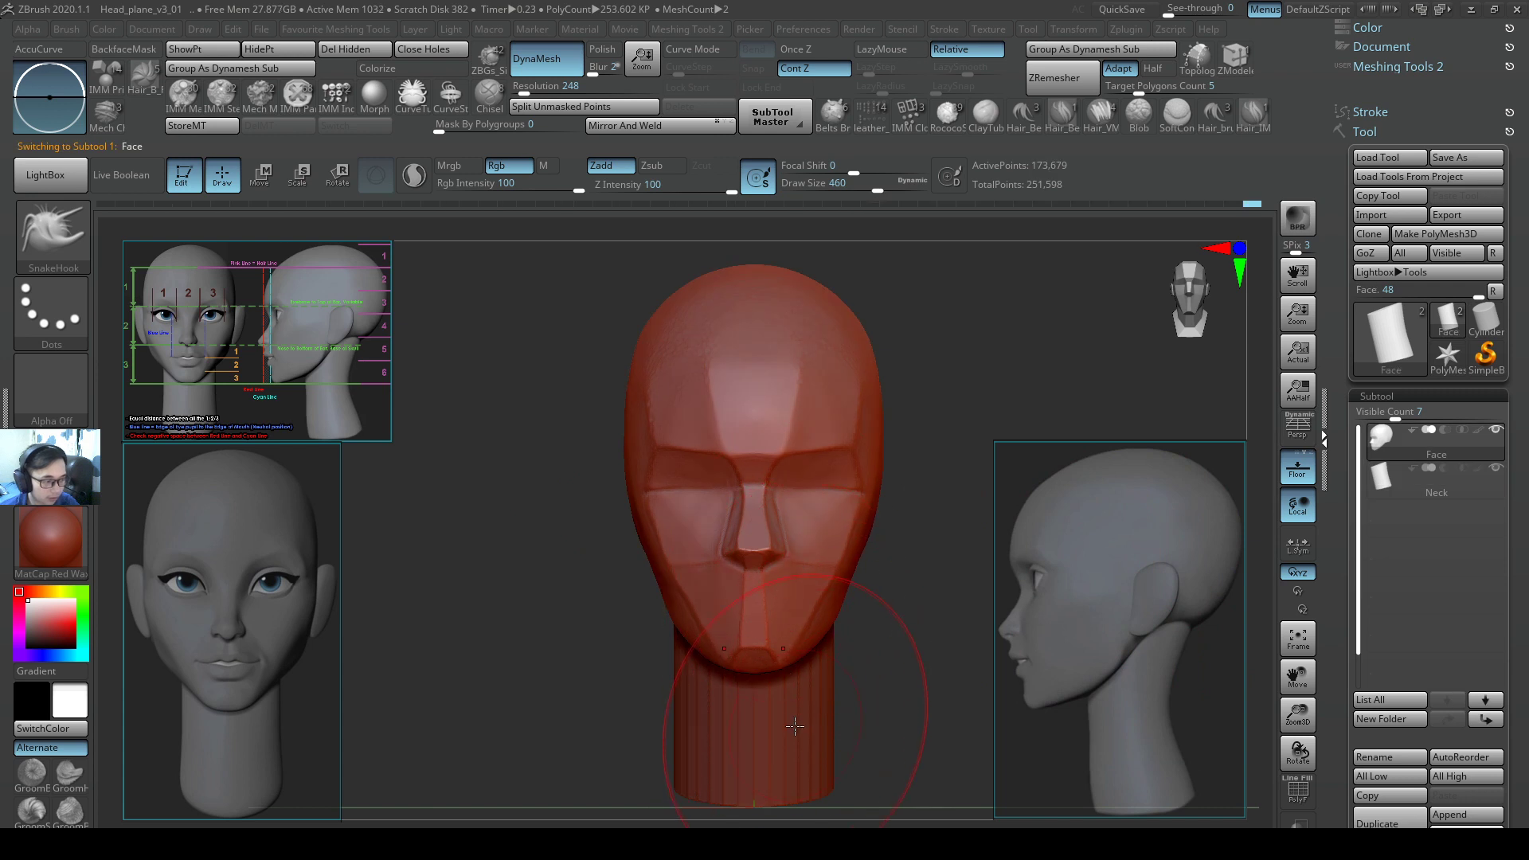
alt+click(795, 726)
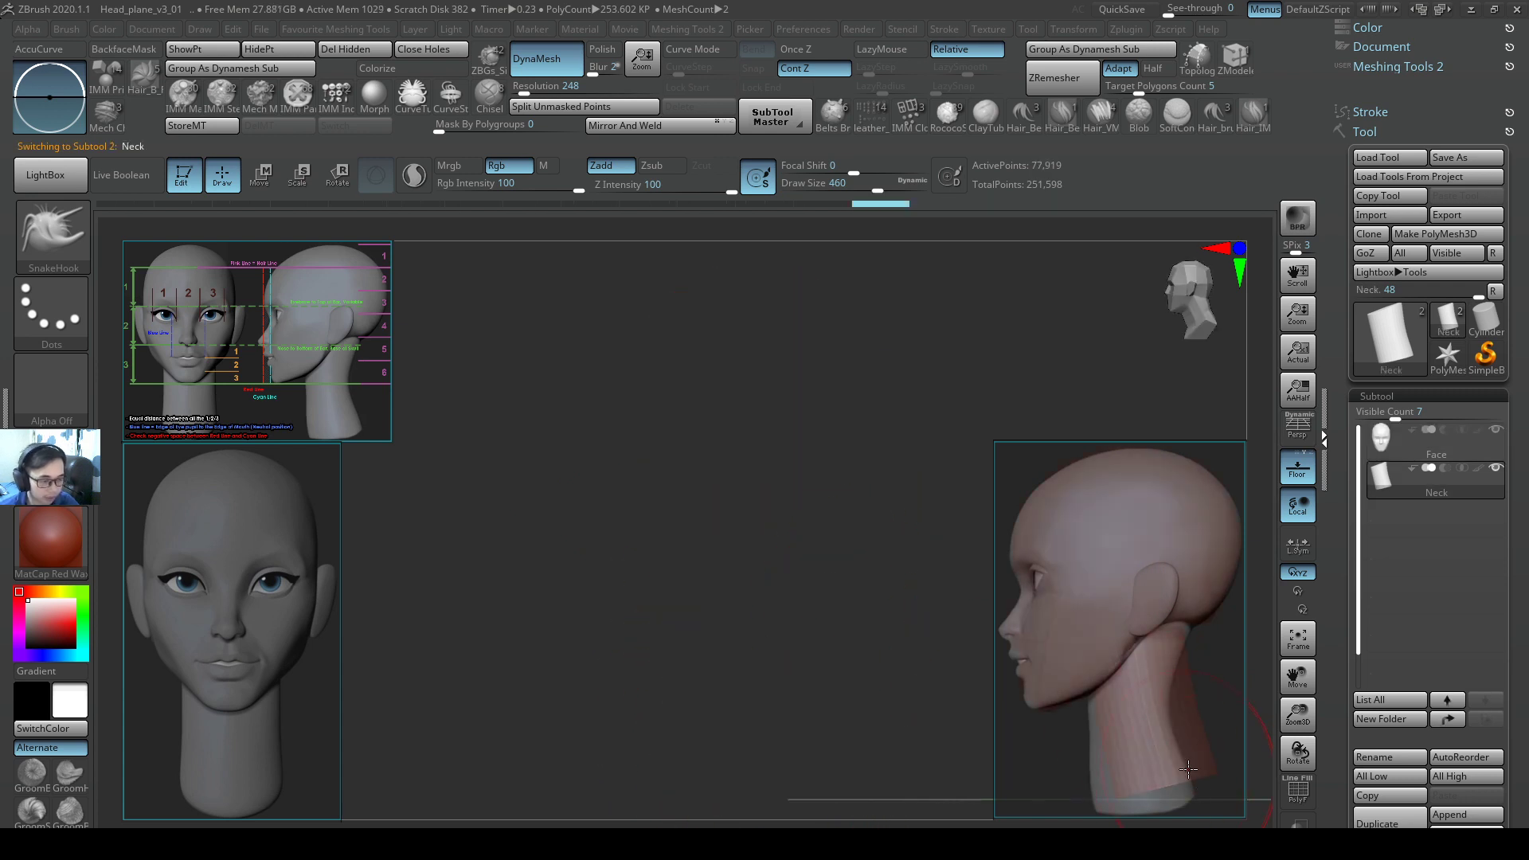
Smooth the neck's vertical ridges with draw size 714 and pull its base down to the side reference.
key(bracketright)
key(bracketright)
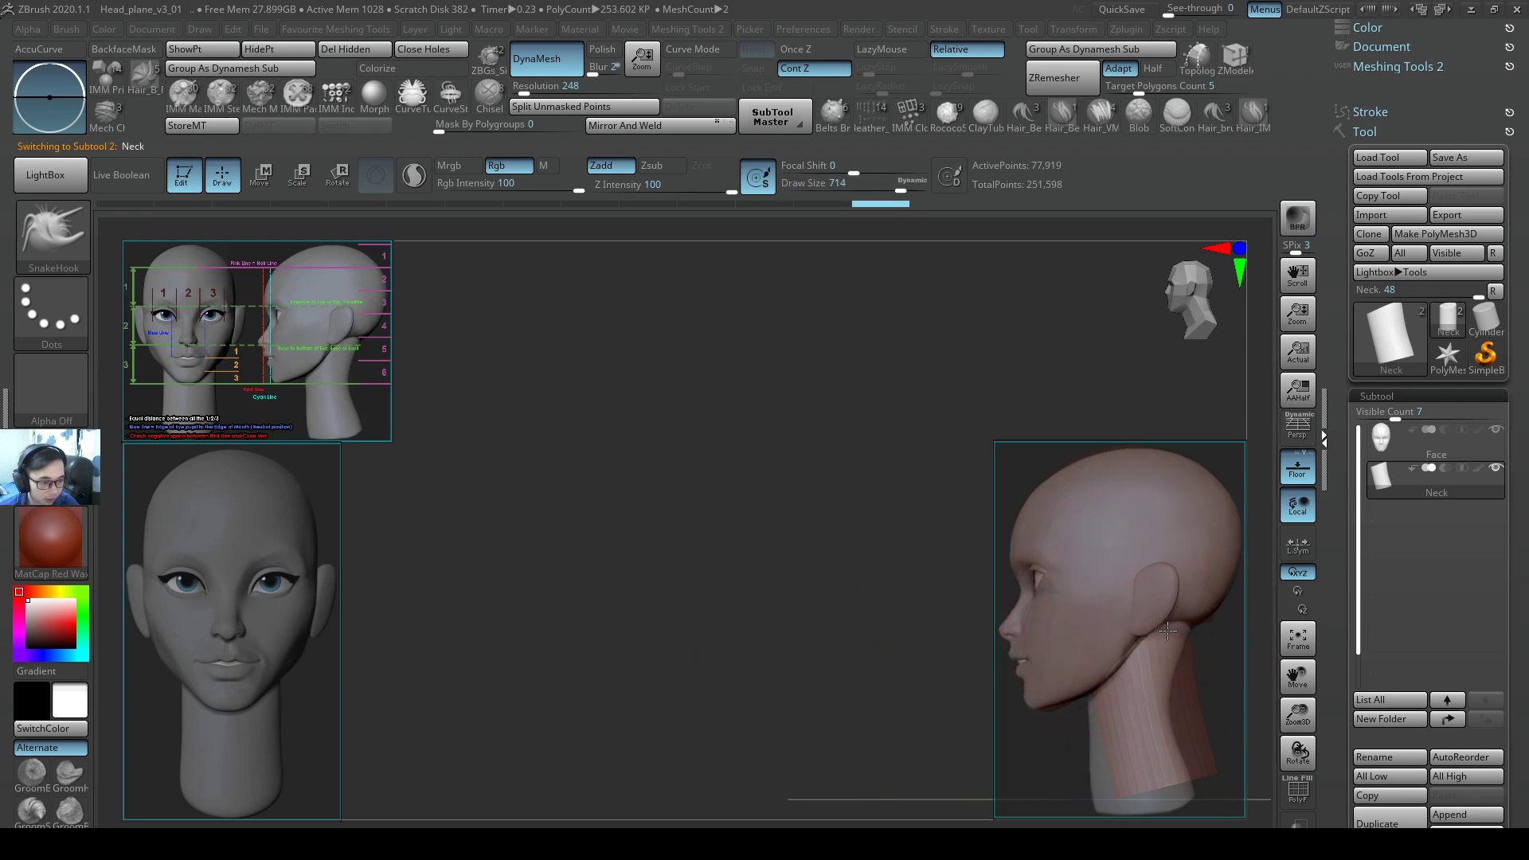
key(shift)
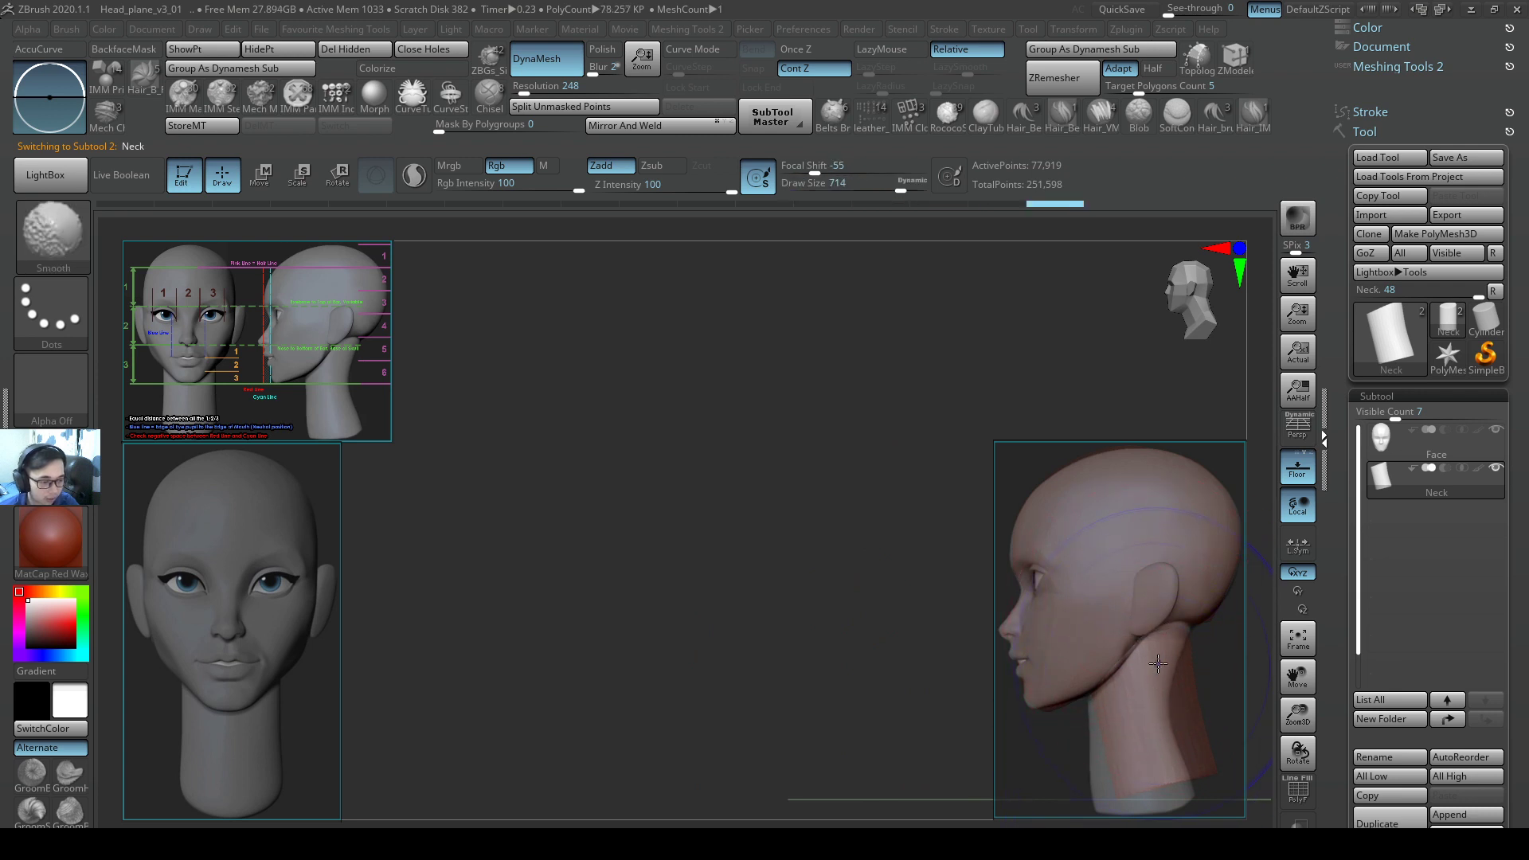
key(bracketleft)
key(bracketleft)
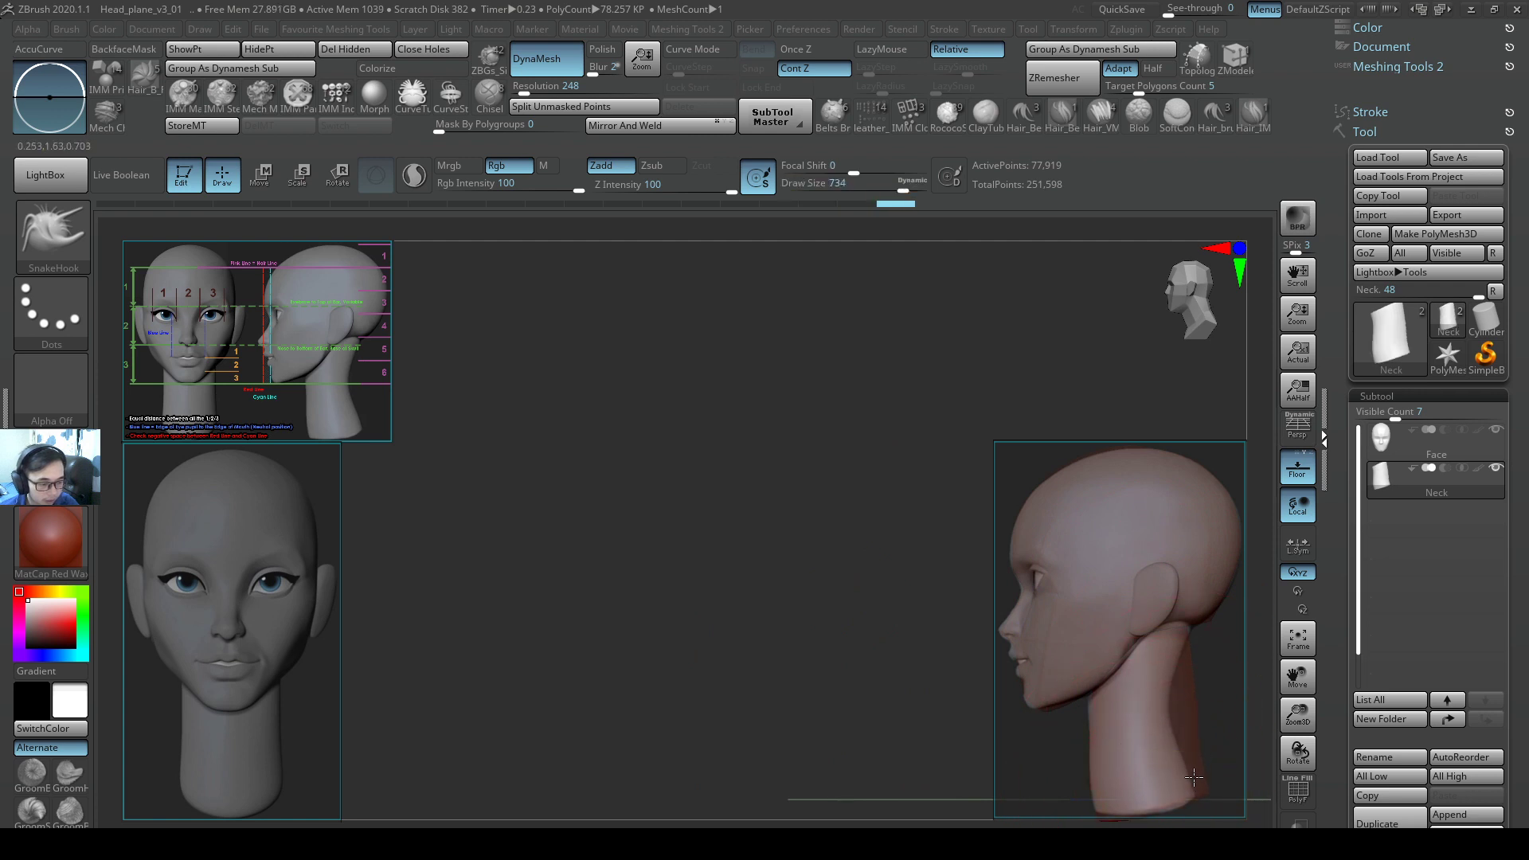
Refine the neck's rear contour and bottom edge to the side reference, reducing the draw size through 517, 468 and 386 to 379.
key(bracketright)
key(bracketleft)
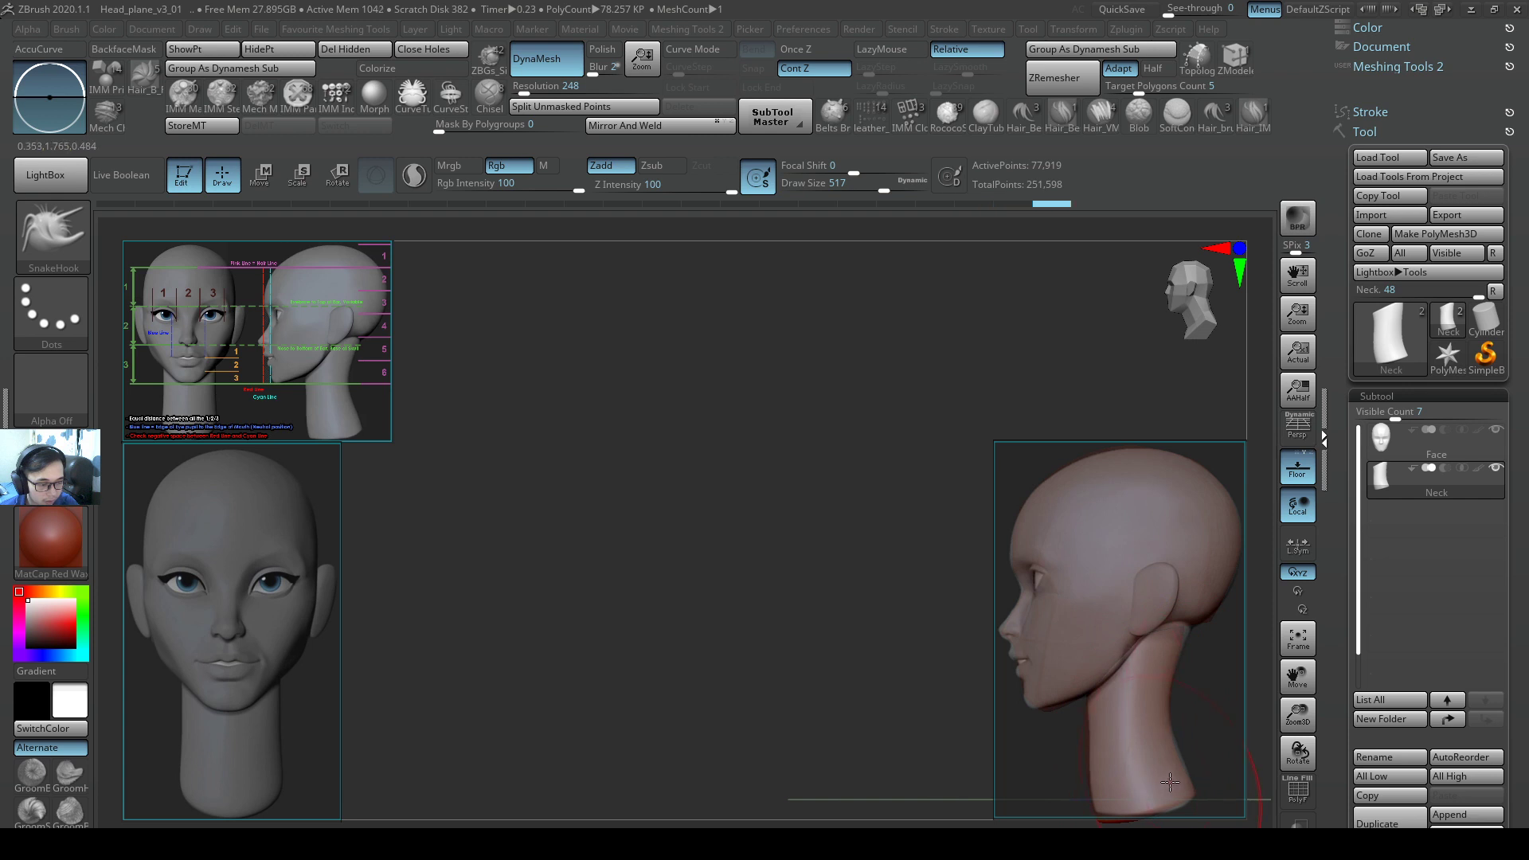
key(bracketleft)
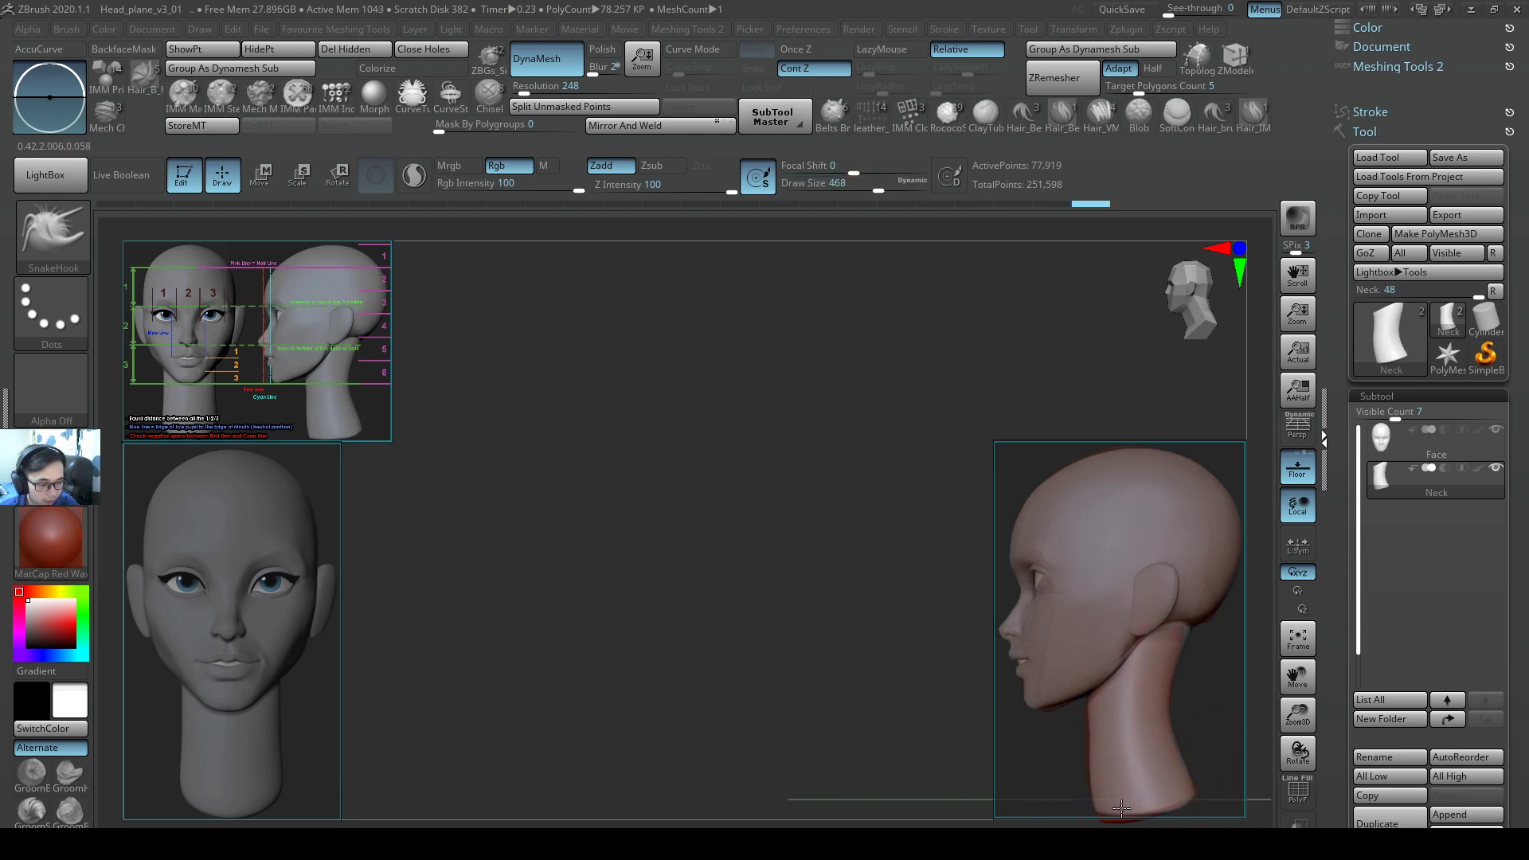
key(bracketleft)
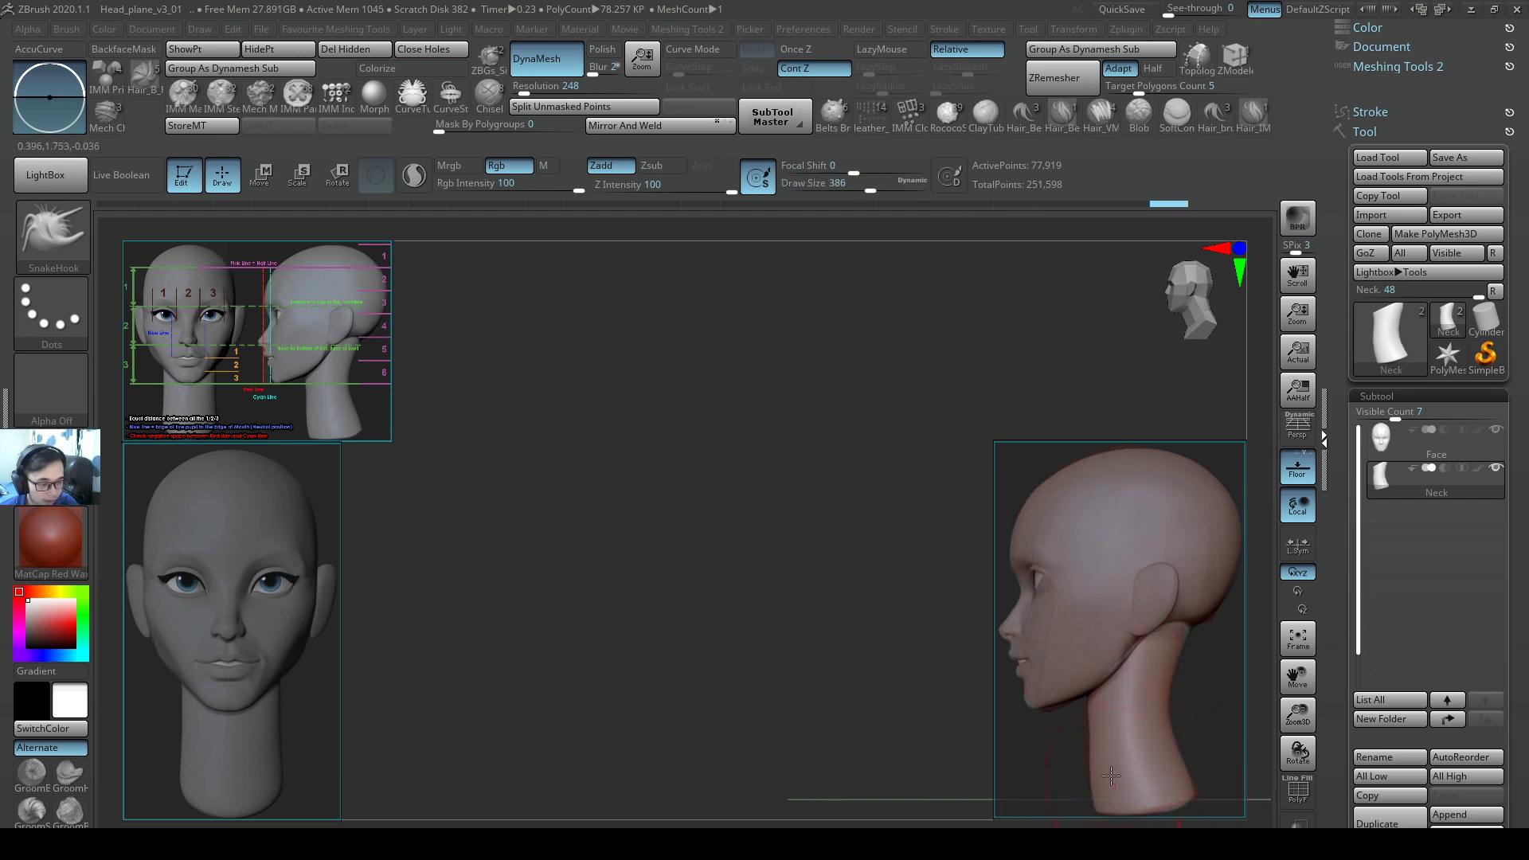
key(bracketleft)
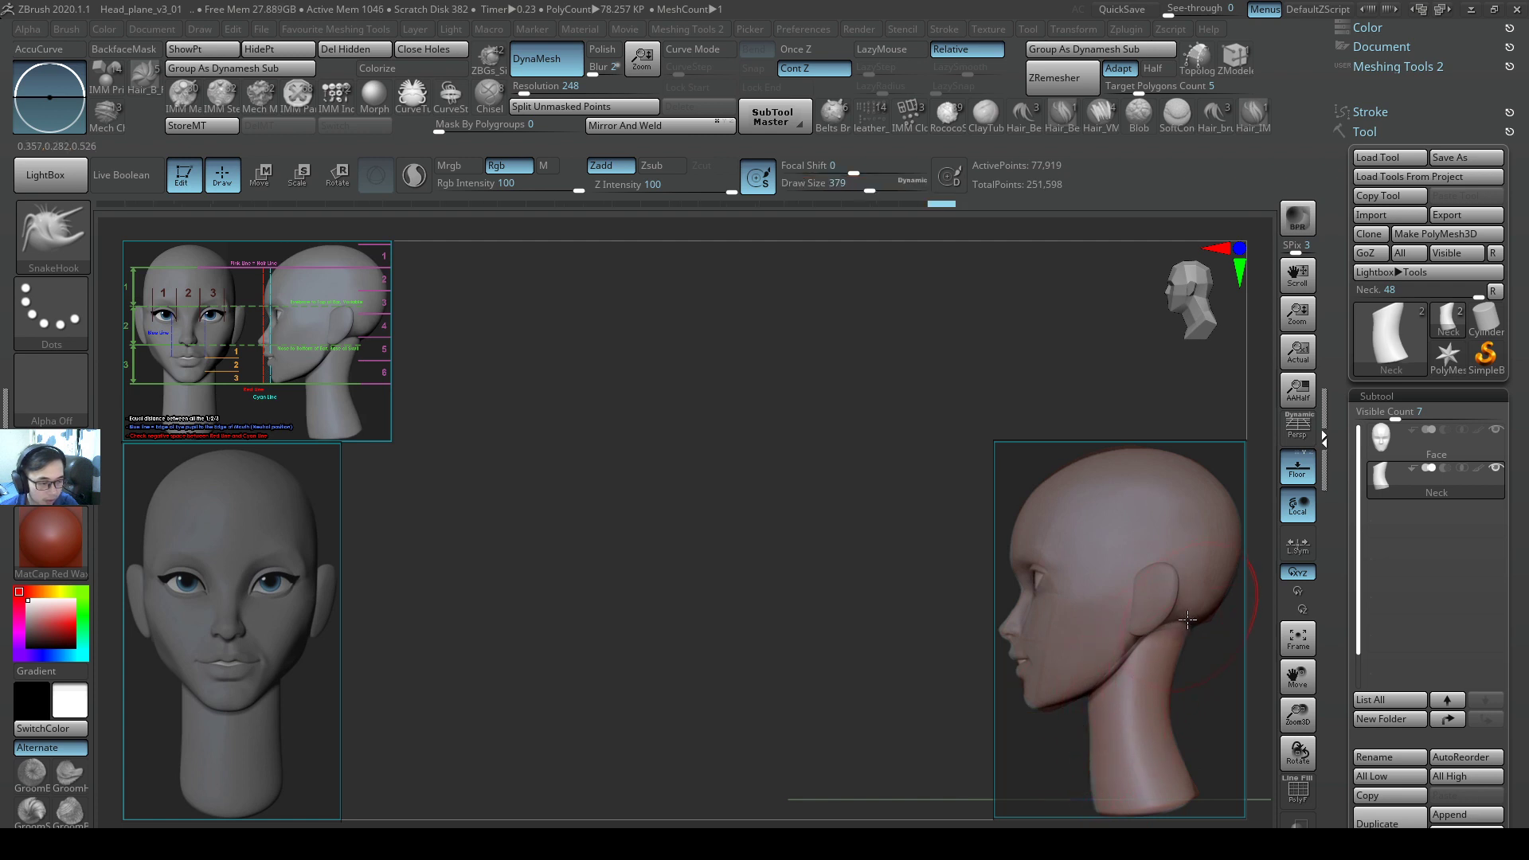
Switch to the Face subtool and adjust the chin and jawline to the side reference with draw sizes 445, 358 and 468.
key(bracketright)
alt+click(1062, 674)
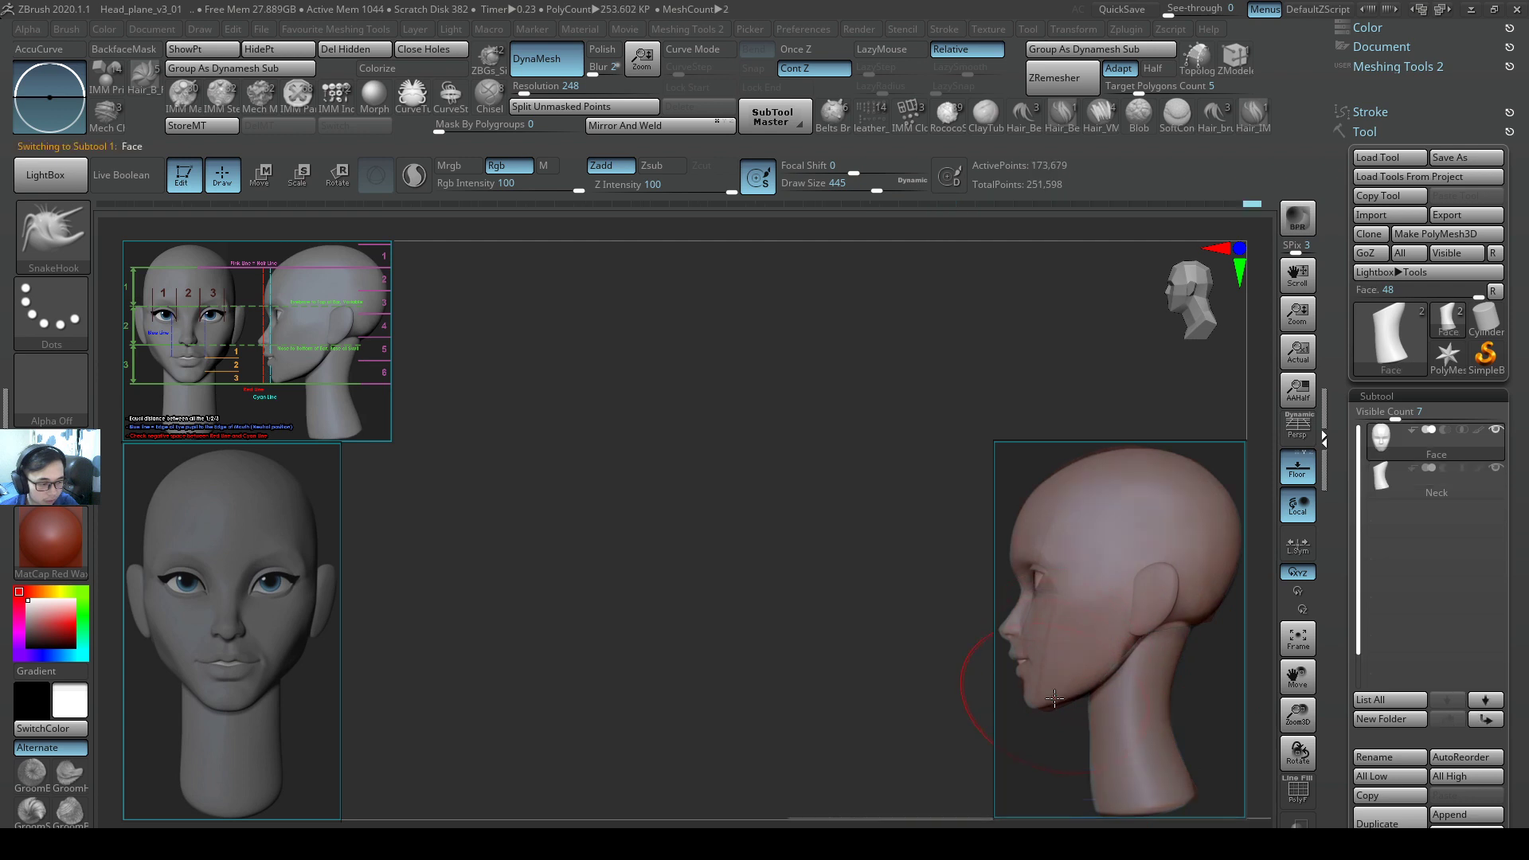
key(bracketleft)
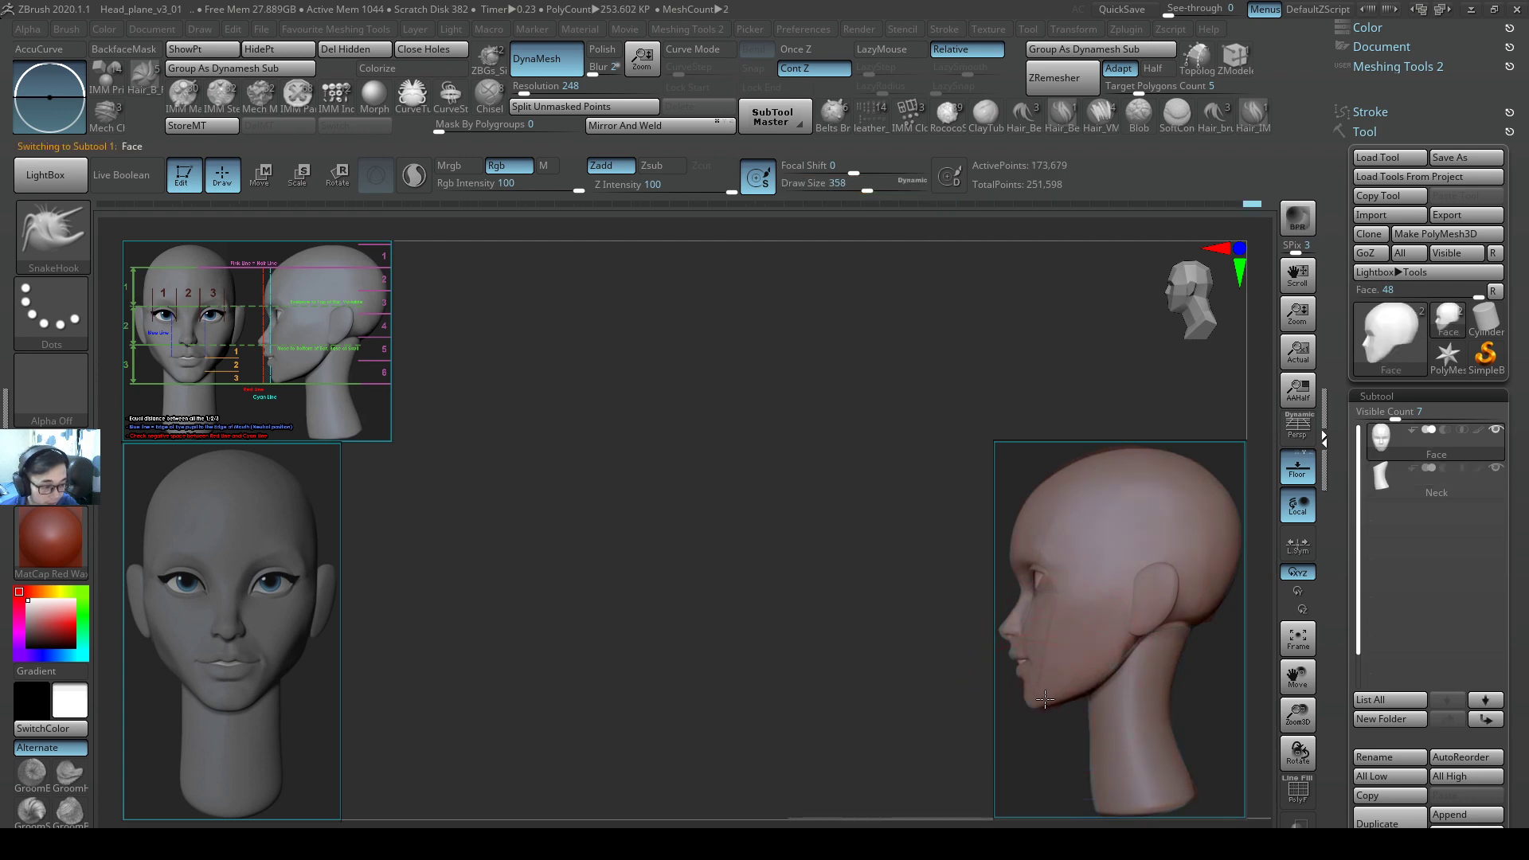
key(bracketright)
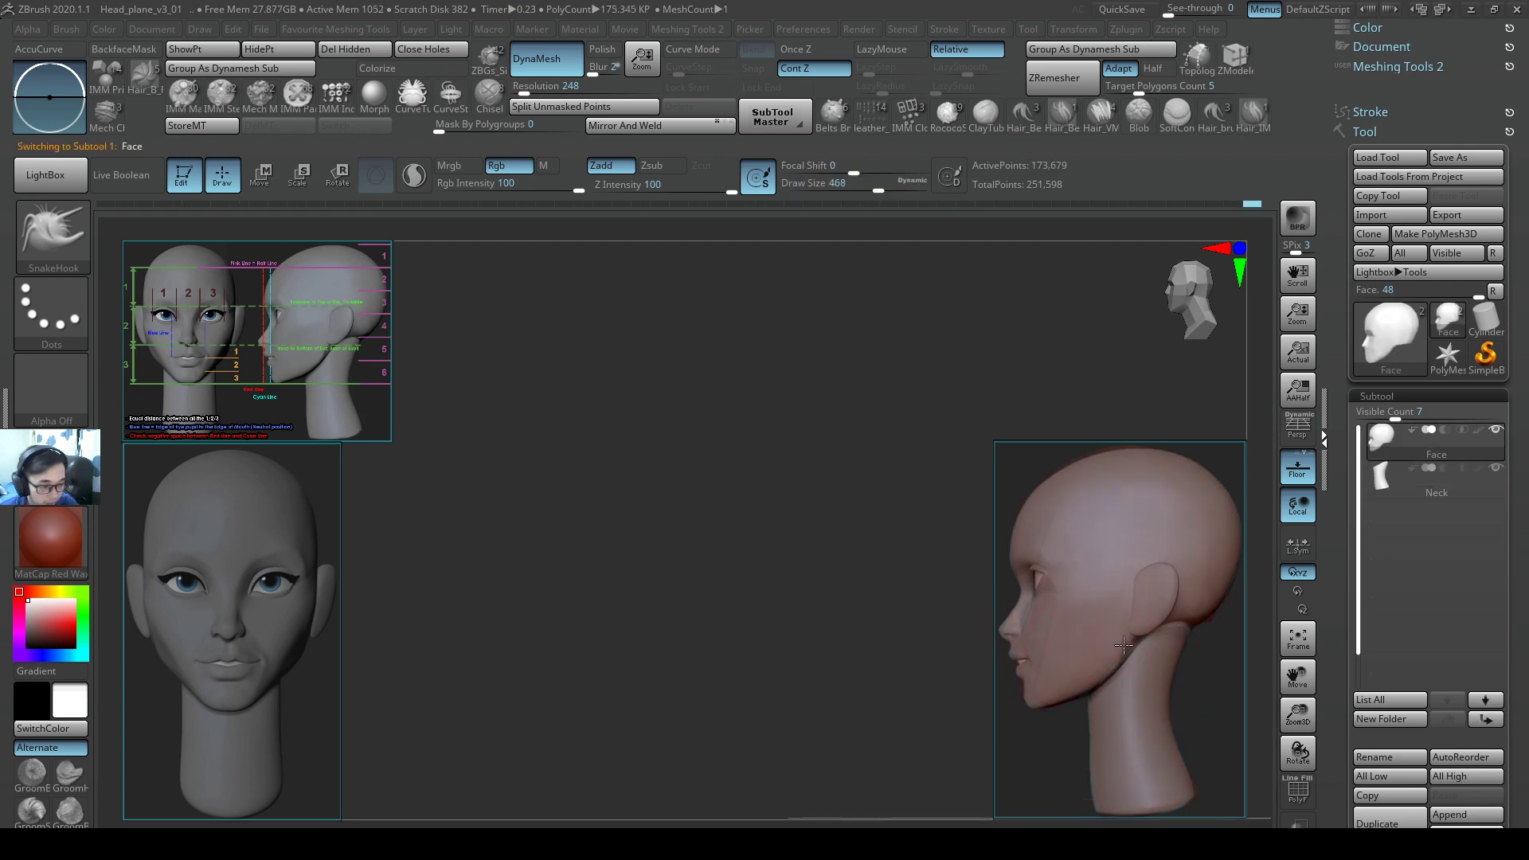
Reshape the back and base of the skull to the side reference with draw sizes 379, 415 and 331.
key(bracketleft)
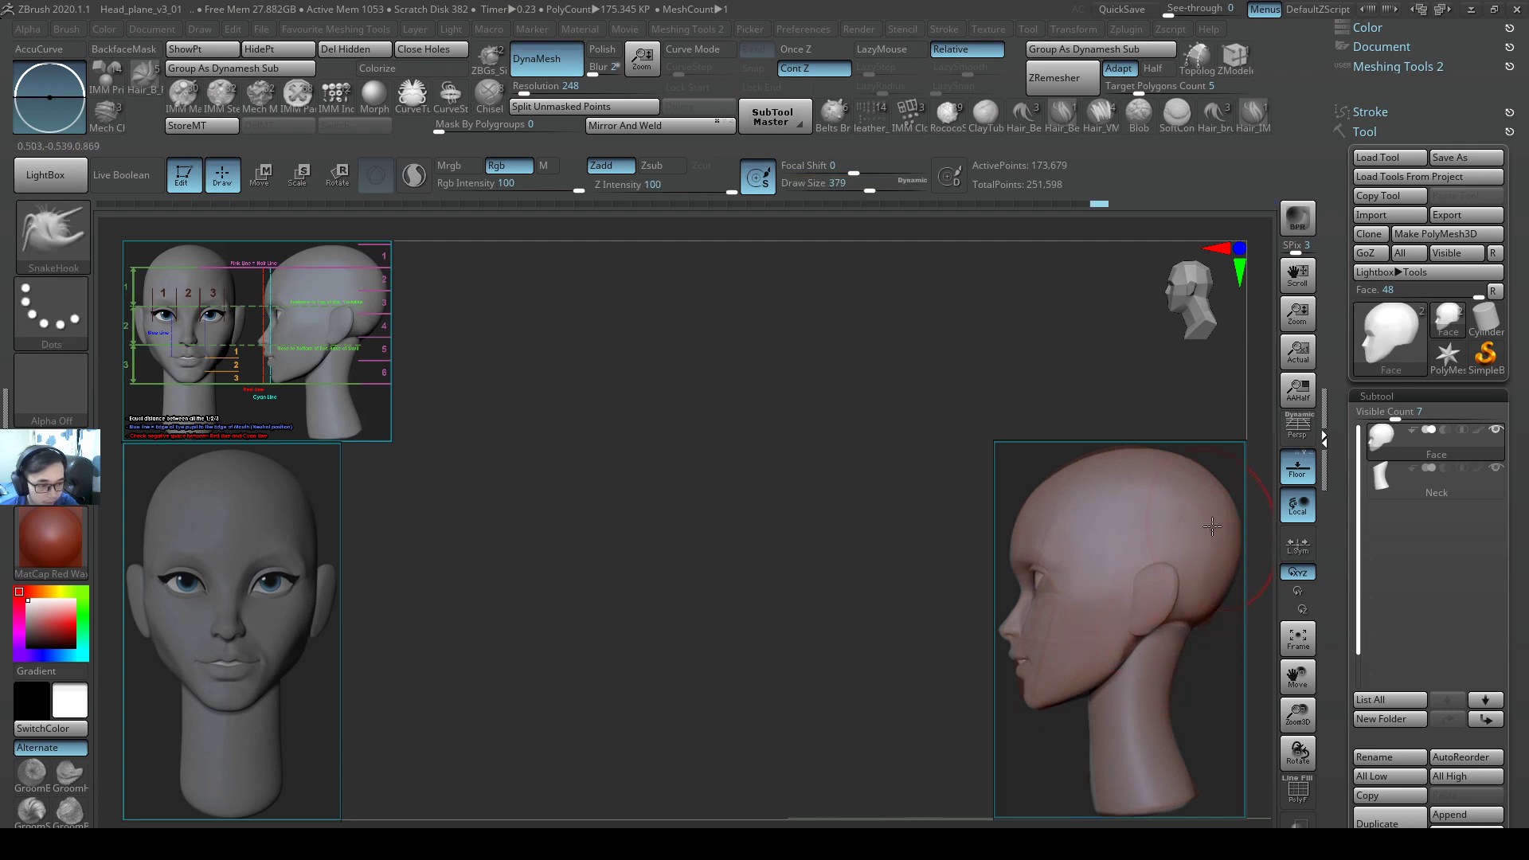
key(bracketright)
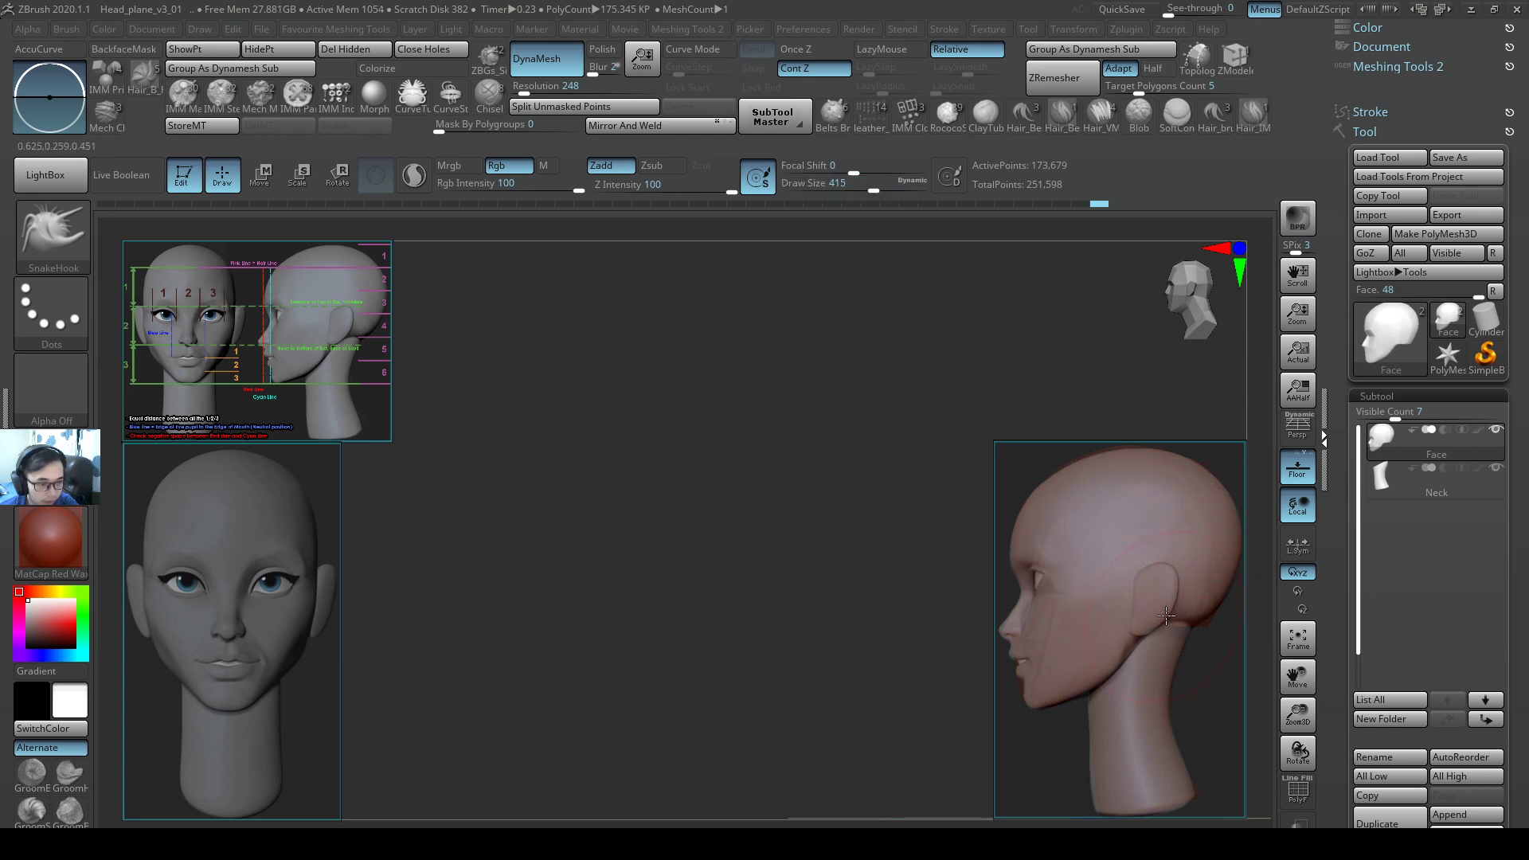
key(bracketleft)
drag(1172, 613, 1185, 616)
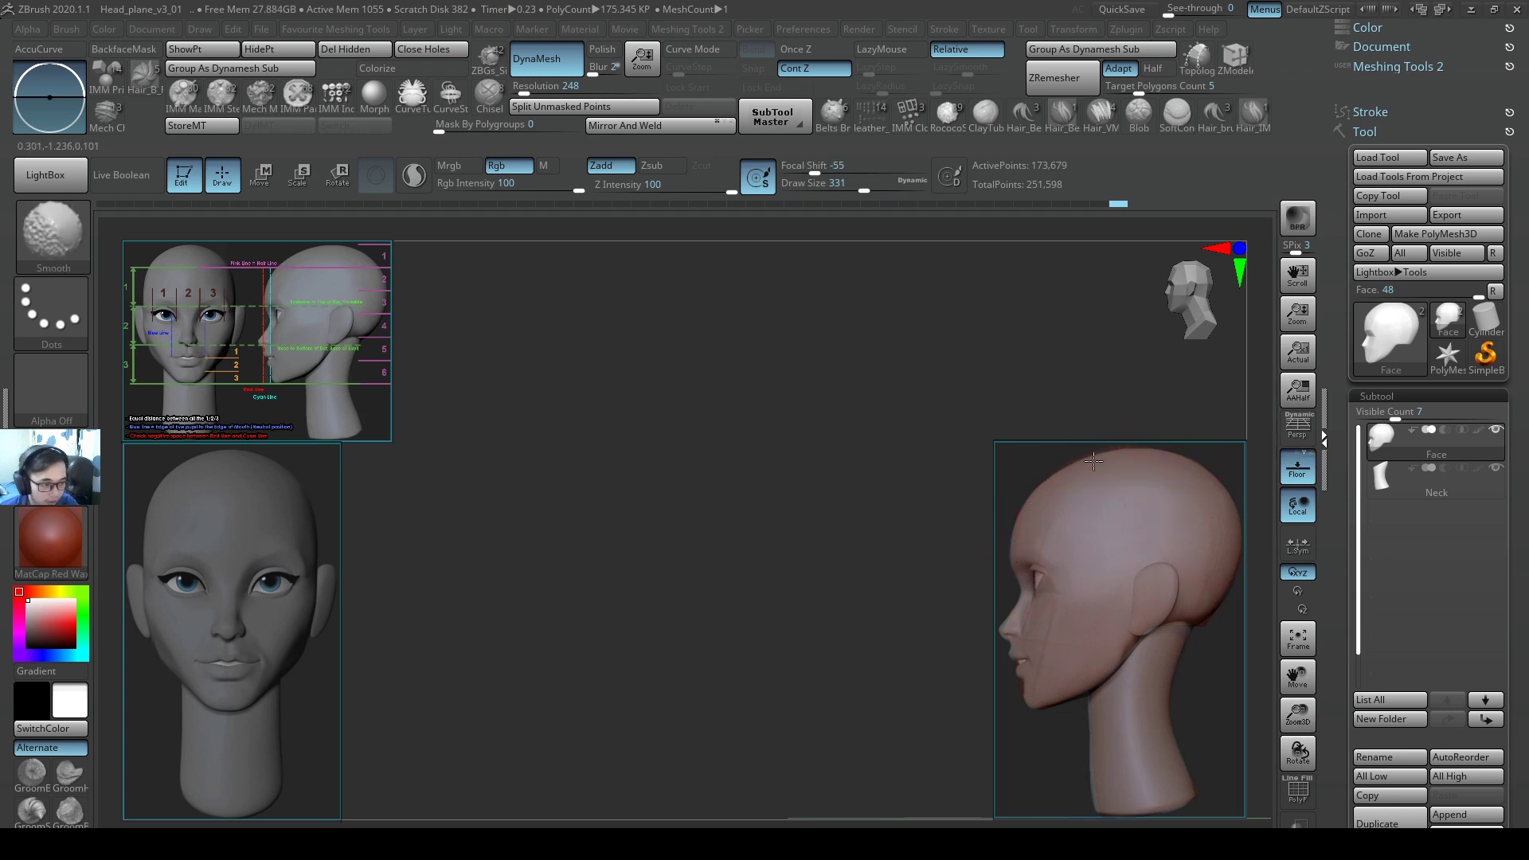
Set the draw size to 379, check the Face against the front reference, and apply Mirror And Weld to it.
key(bracketright)
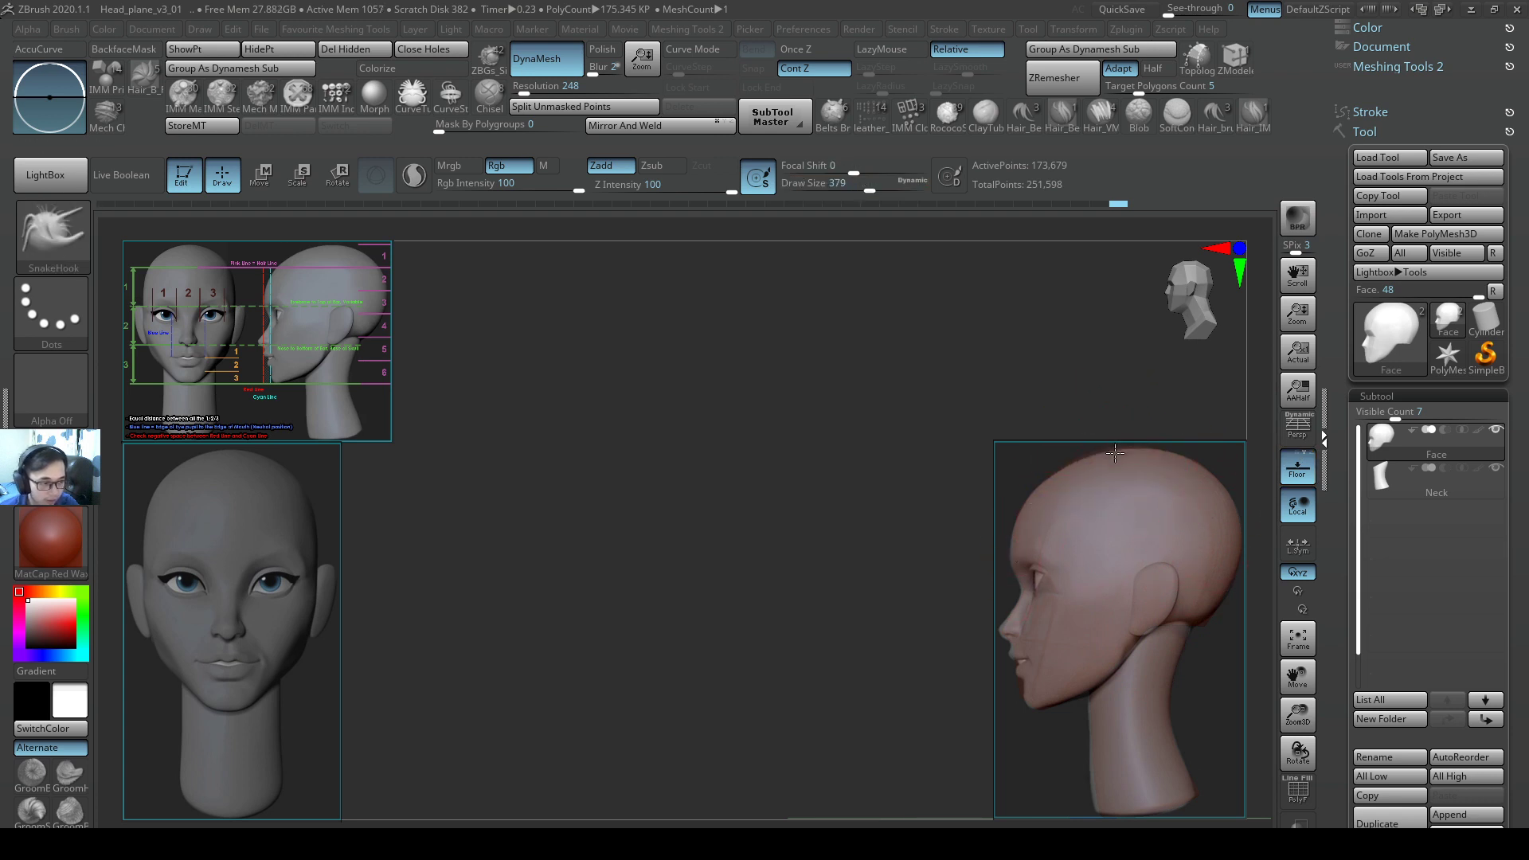
key(1)
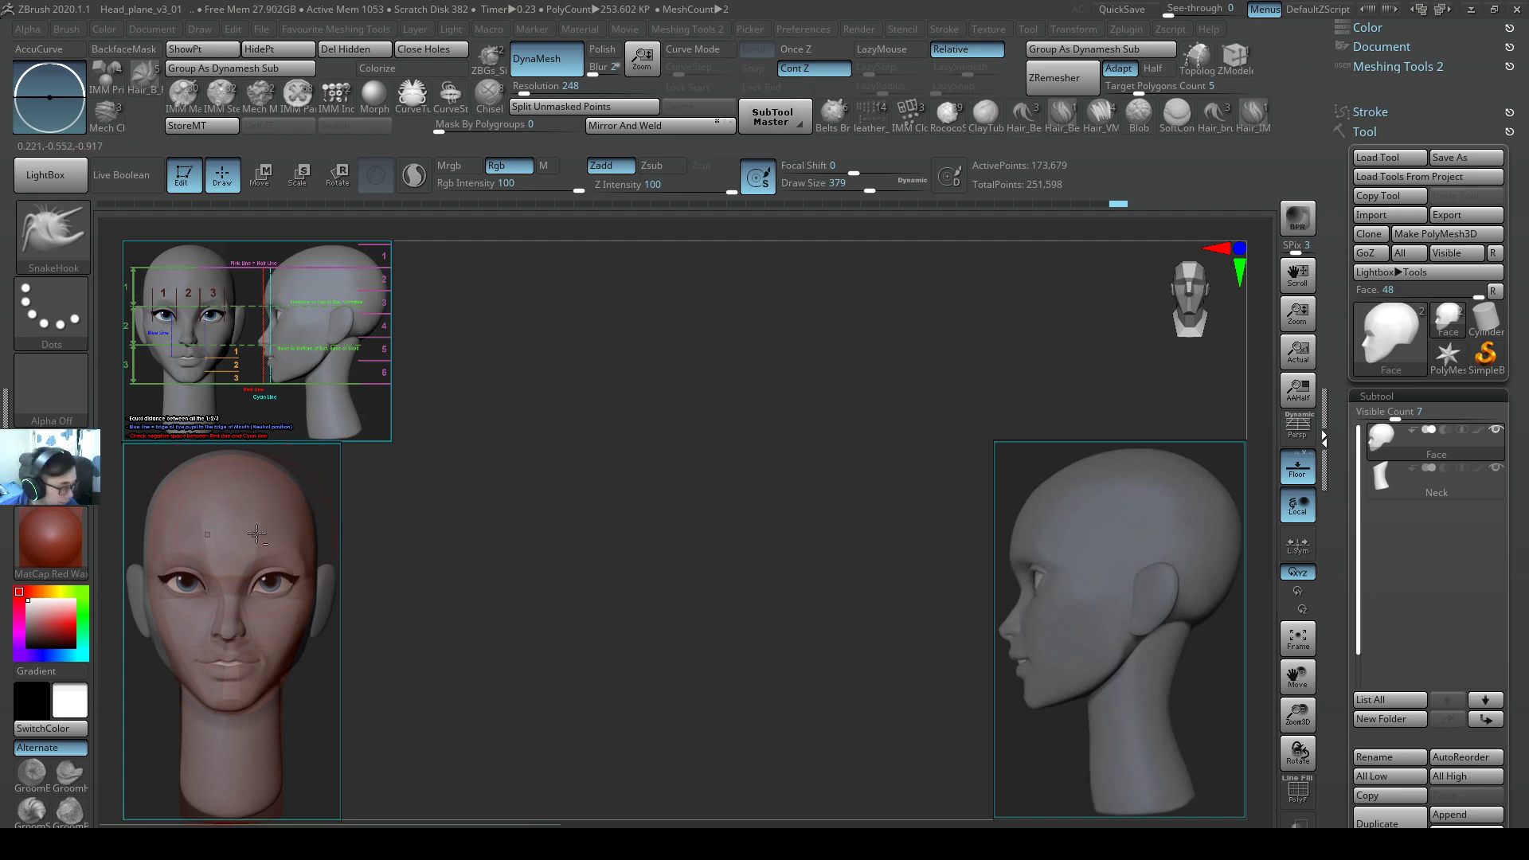
alt+right_drag(257, 534, 776, 518)
ctrl+right_drag(869, 514, 890, 507)
alt+right_drag(798, 521, 740, 483)
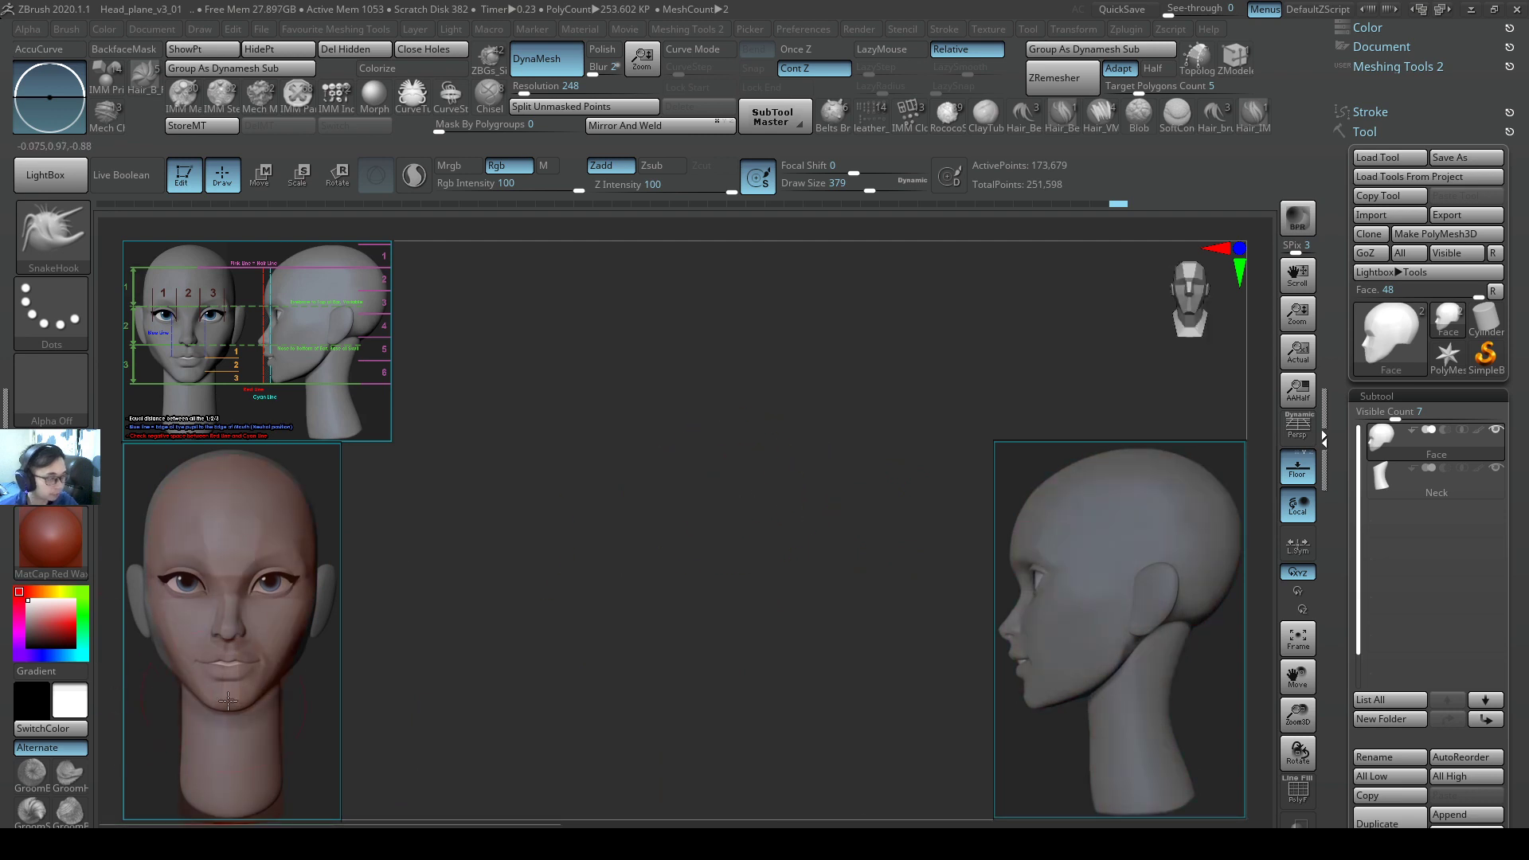
alt+right_drag(448, 622, 873, 578)
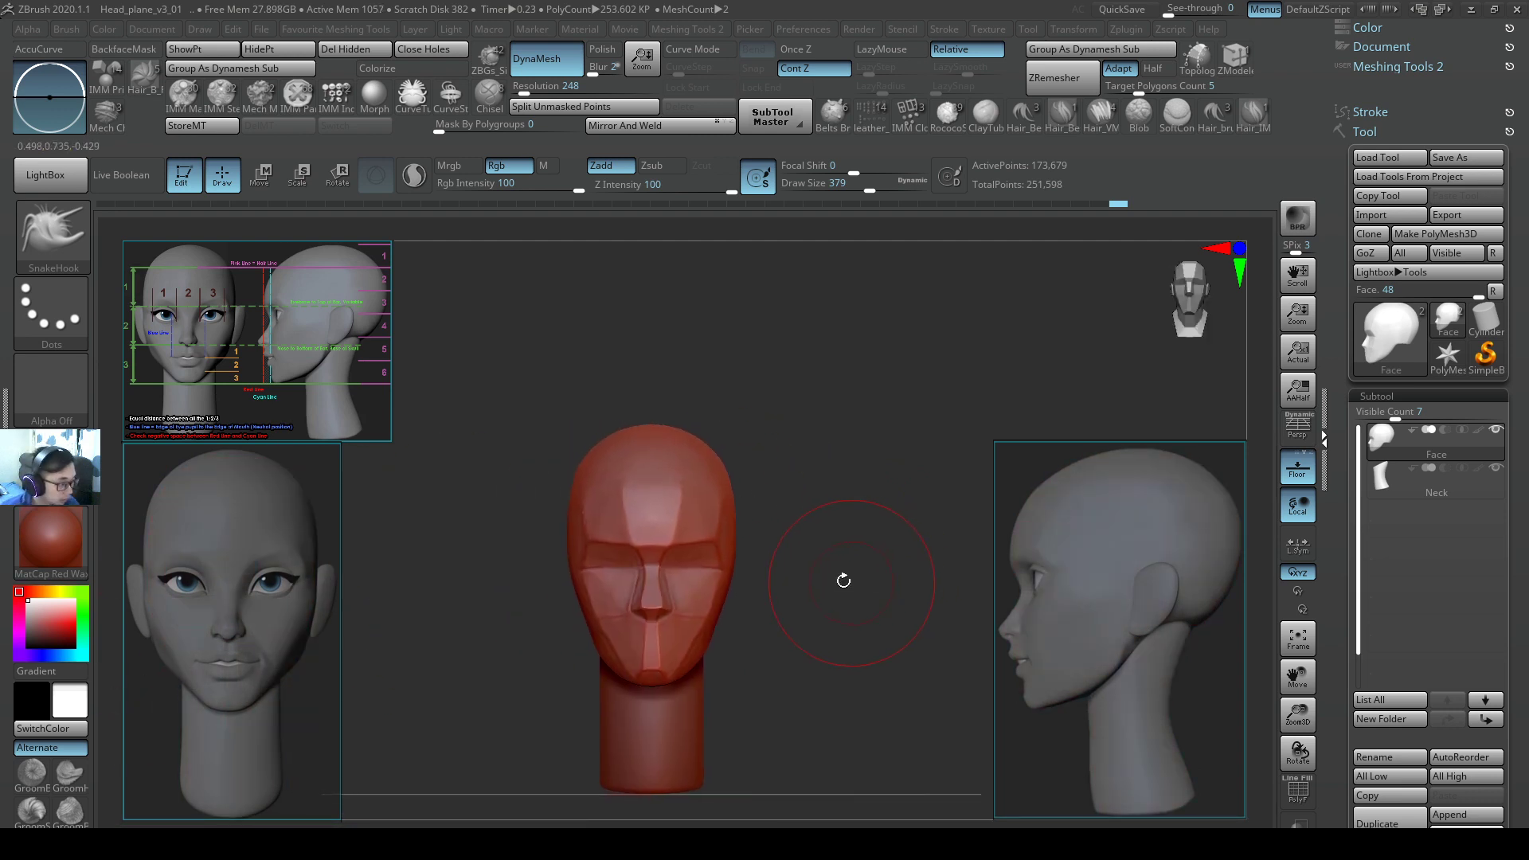
click(641, 128)
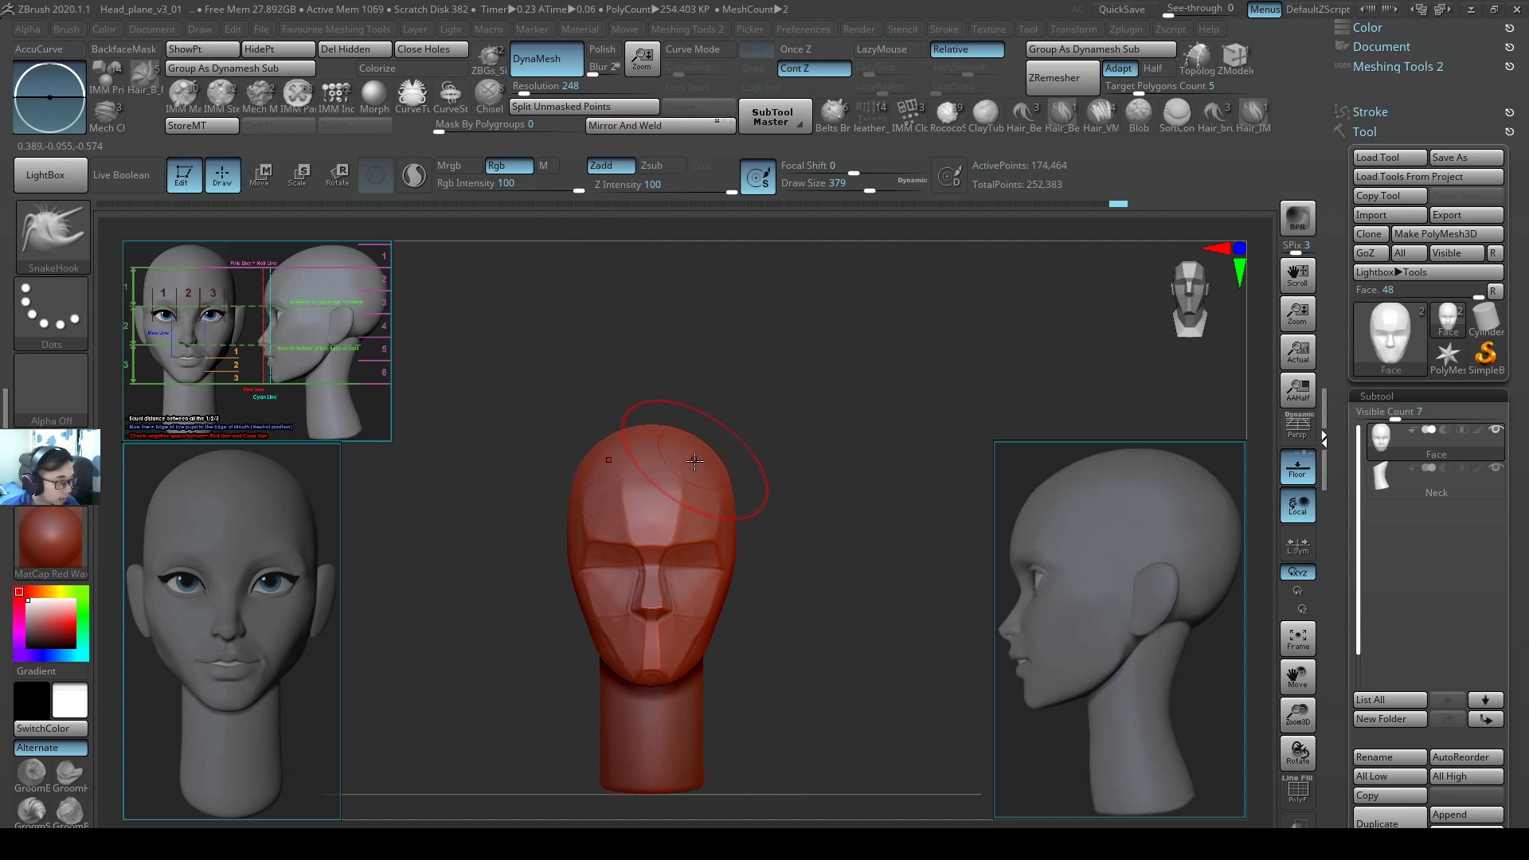
alt+right_drag(702, 561, 662, 545)
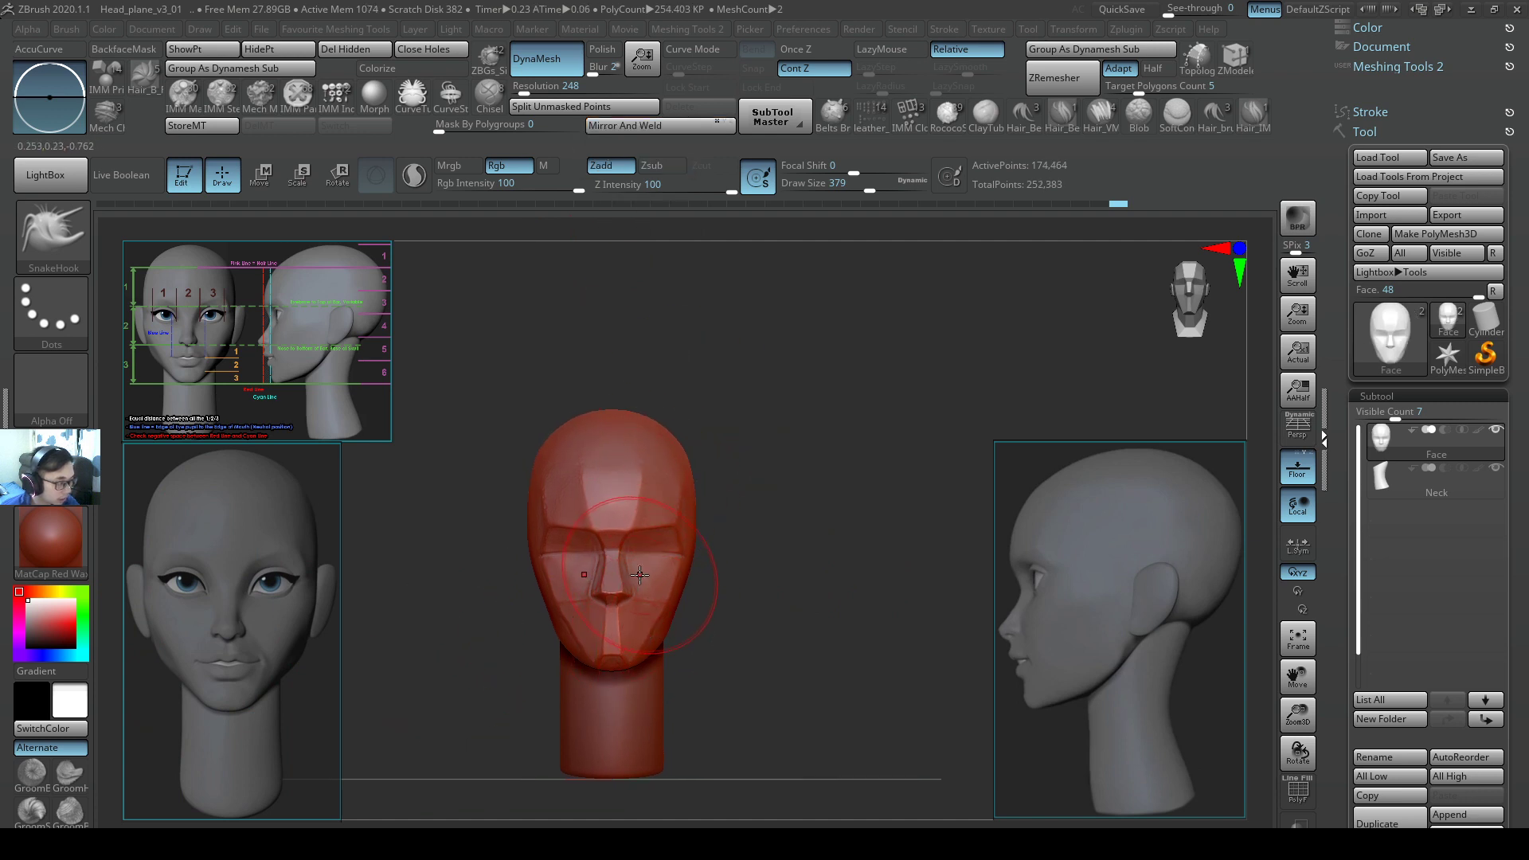
Adjust the lower cheeks and jawline of the Face to the front reference with draw sizes 331 and 305.
key(s)
drag(298, 670, 283, 678)
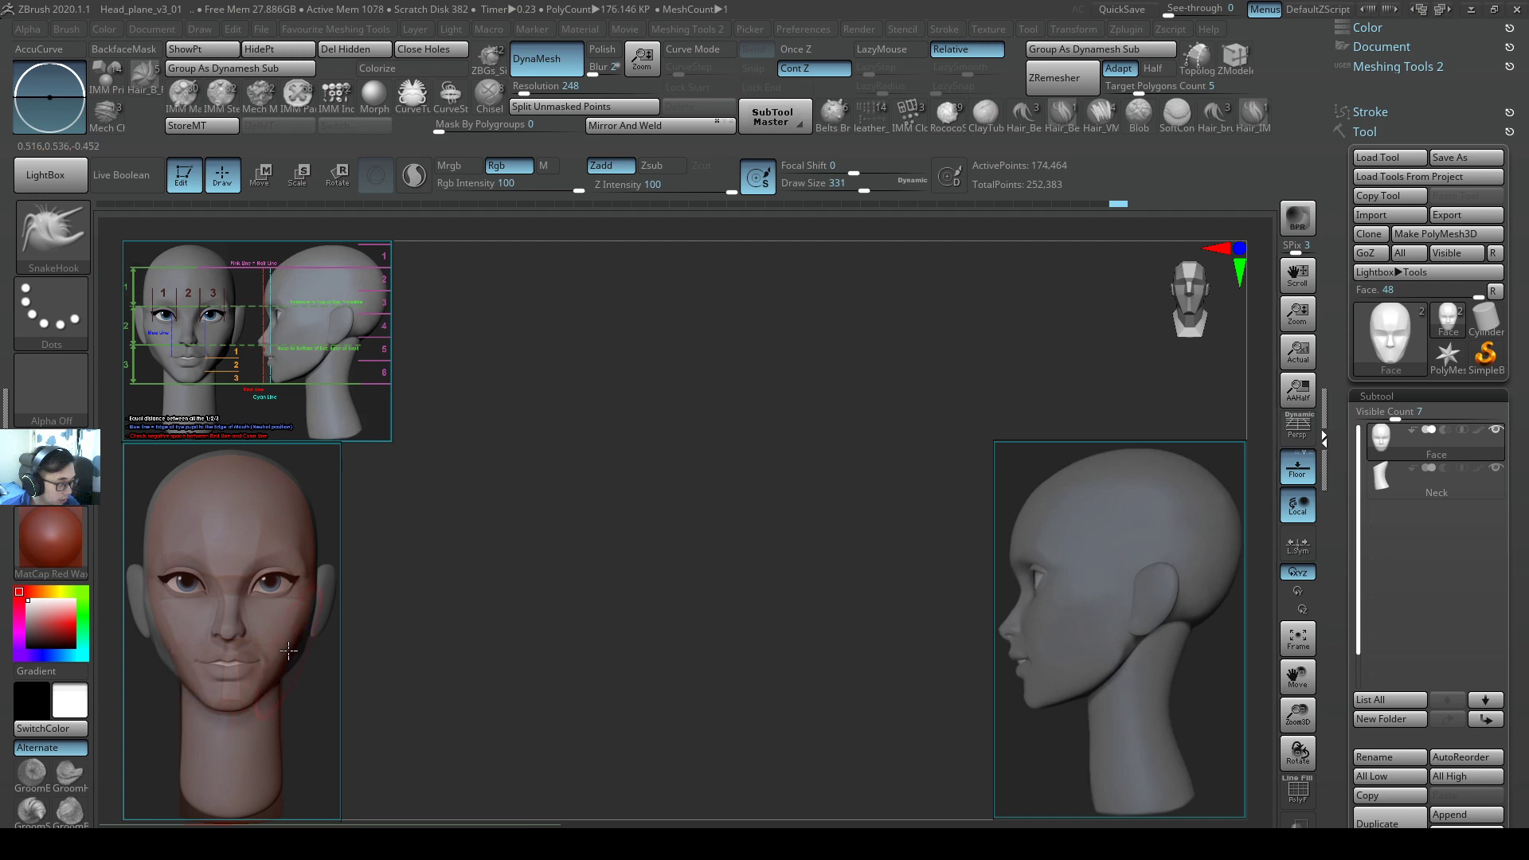
key(s)
drag(290, 642, 298, 638)
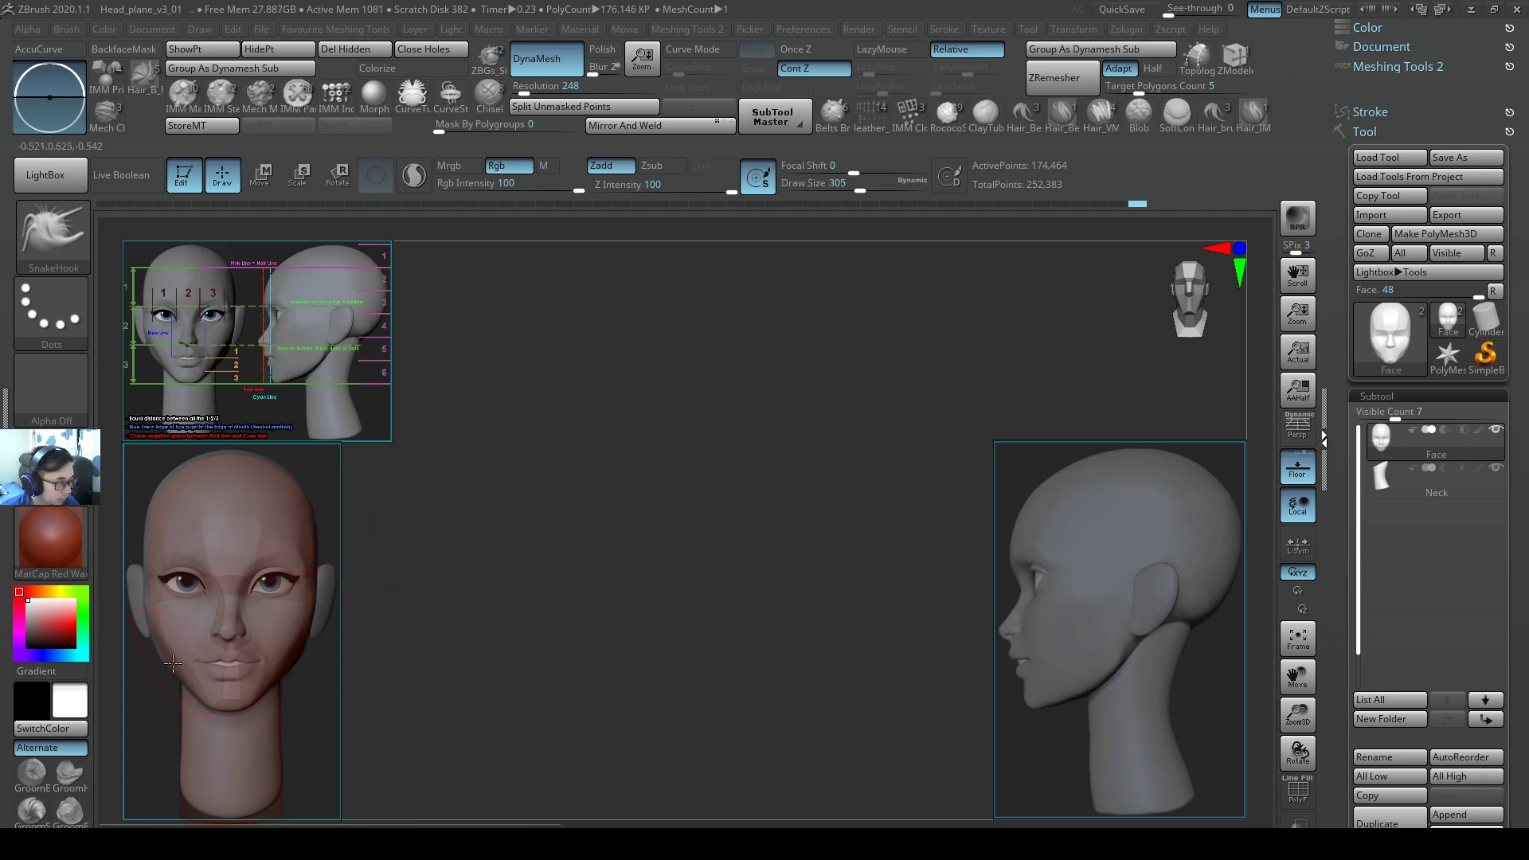
Compare the head's outline with the references in the stored side and front views.
key(2)
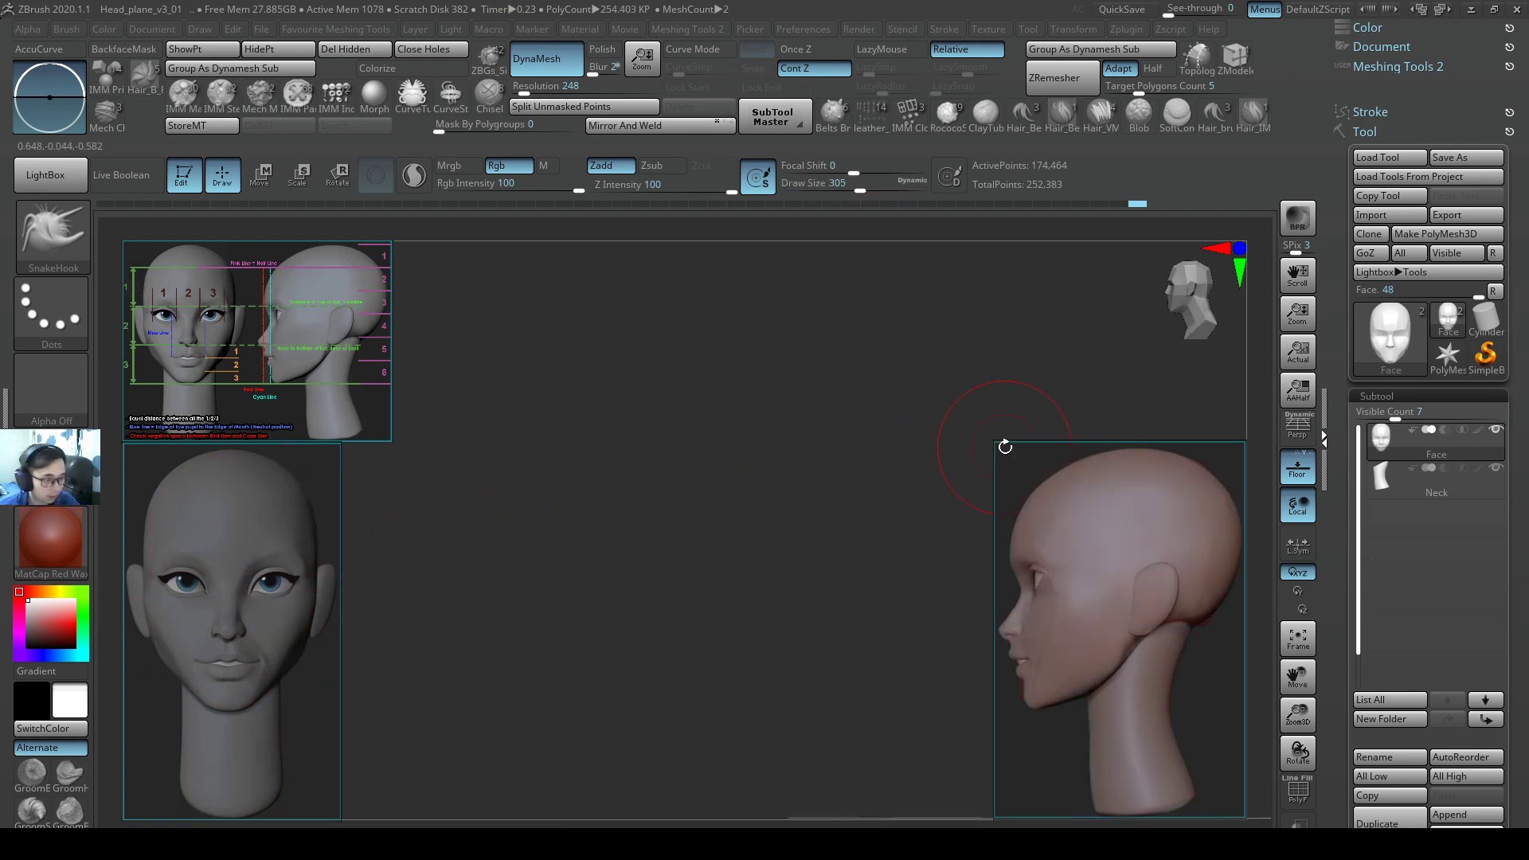
key(1)
key(2)
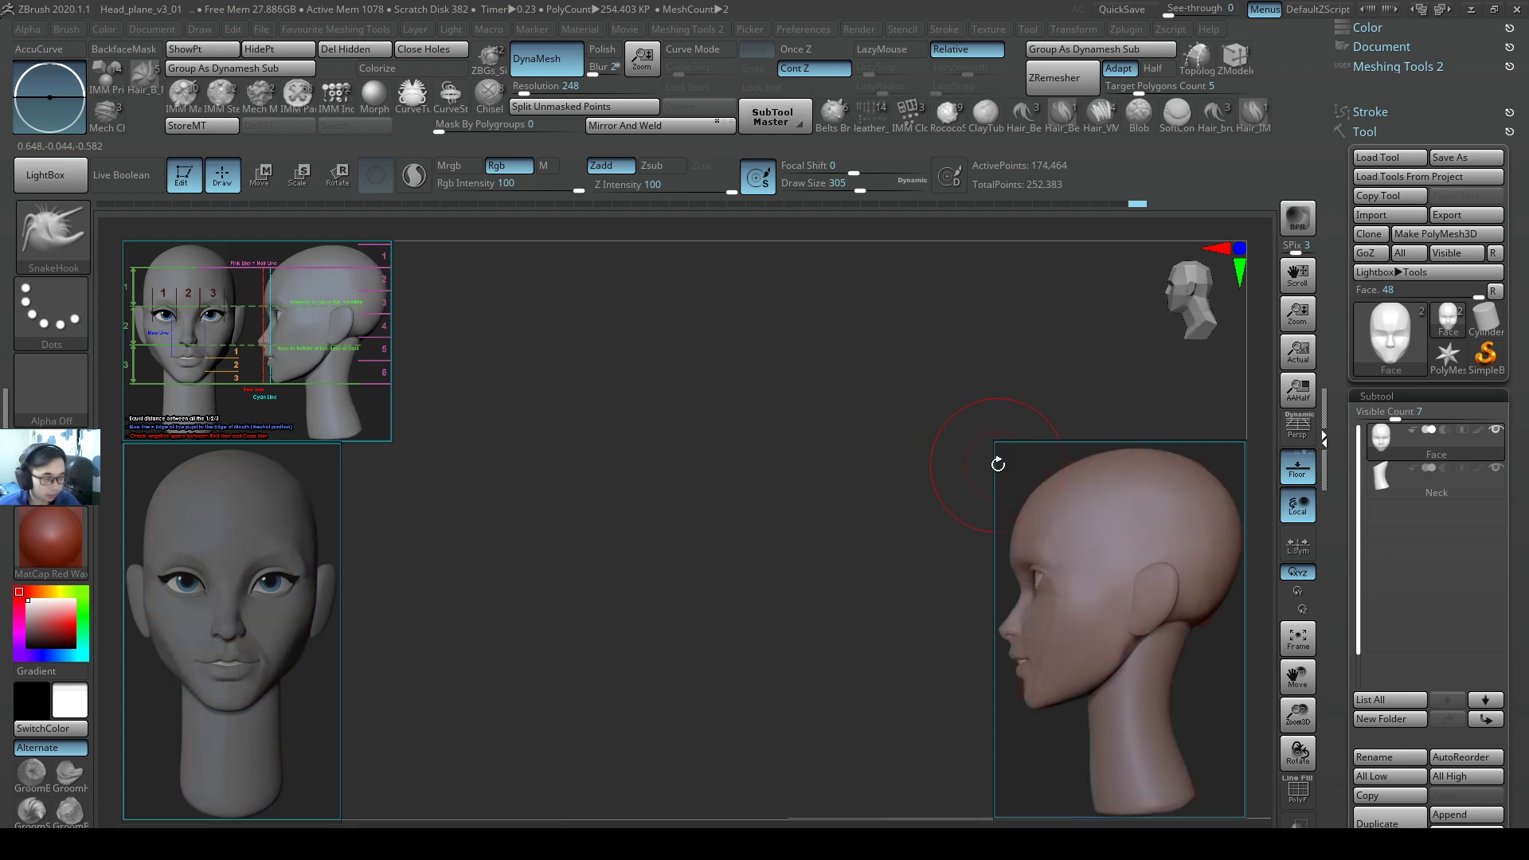
alt+drag(983, 512, 1092, 489)
key(1)
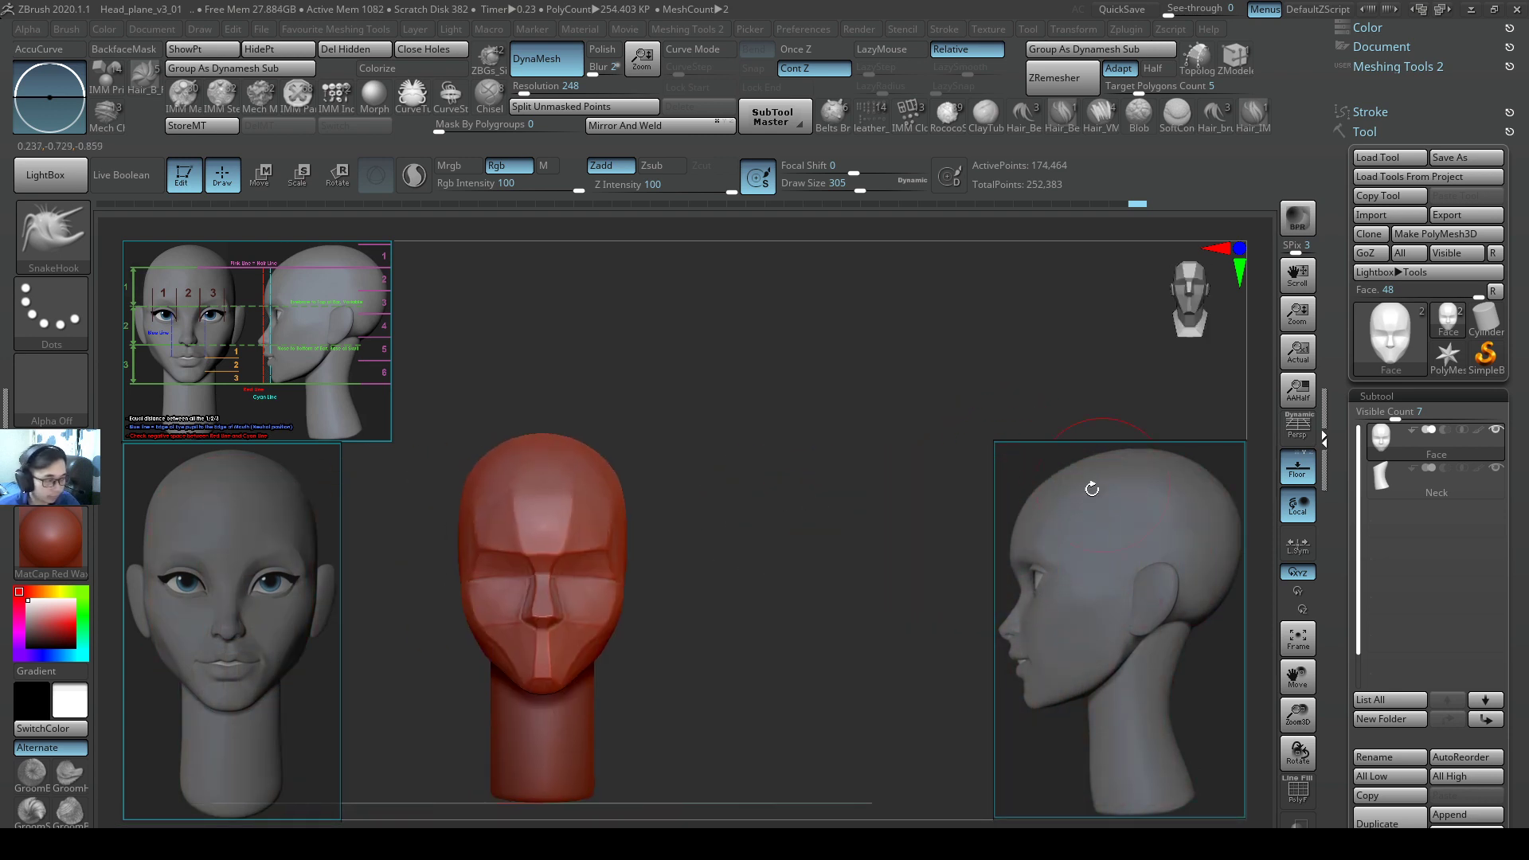
alt+right_drag(704, 500, 874, 516)
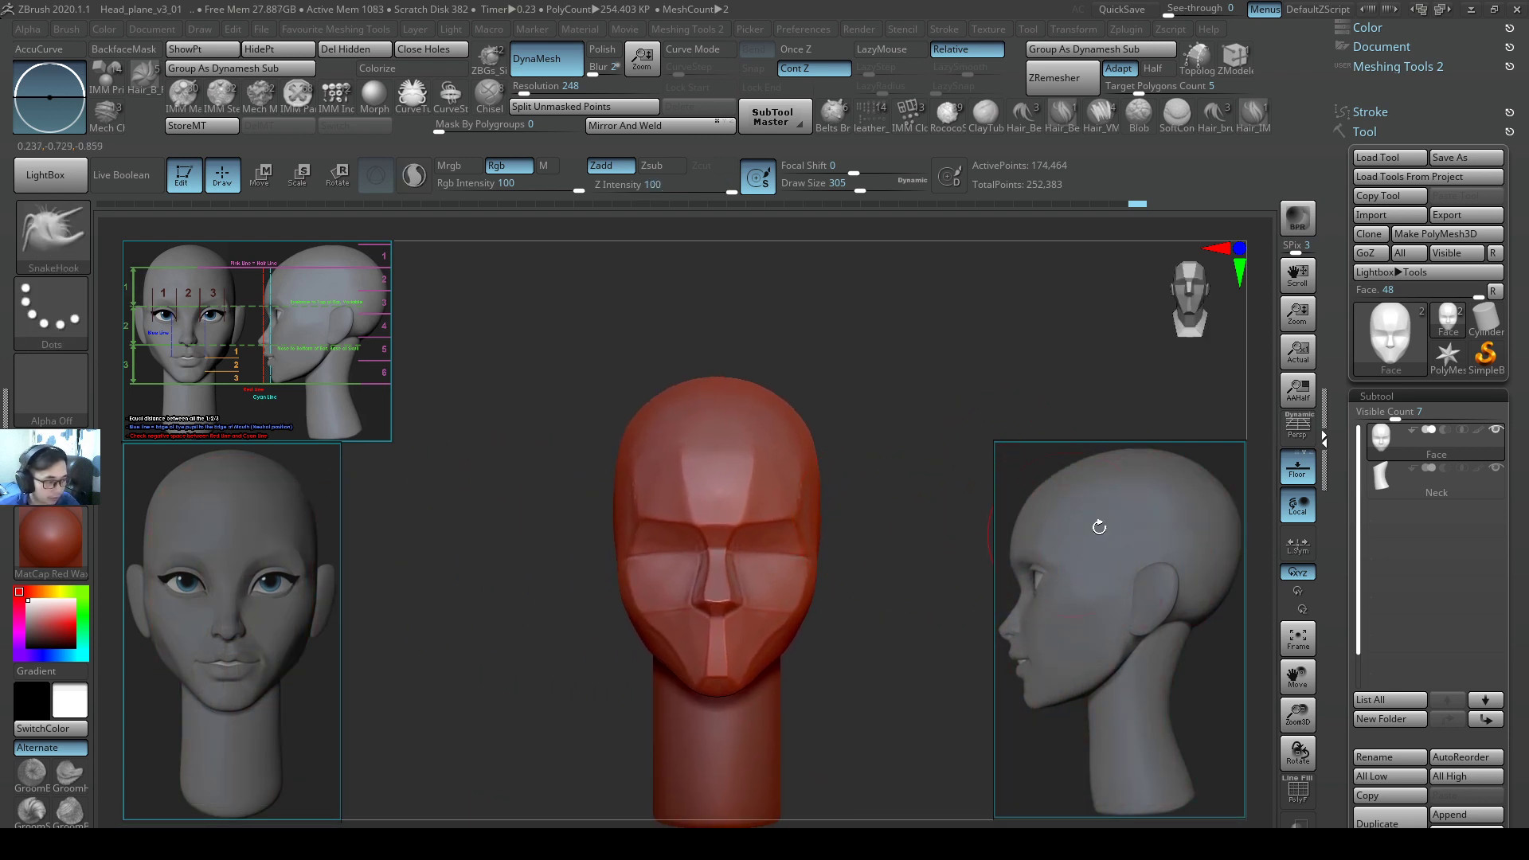
Append a Cylinder3D as a new subtool, select it and rename it Ear.
click(1433, 812)
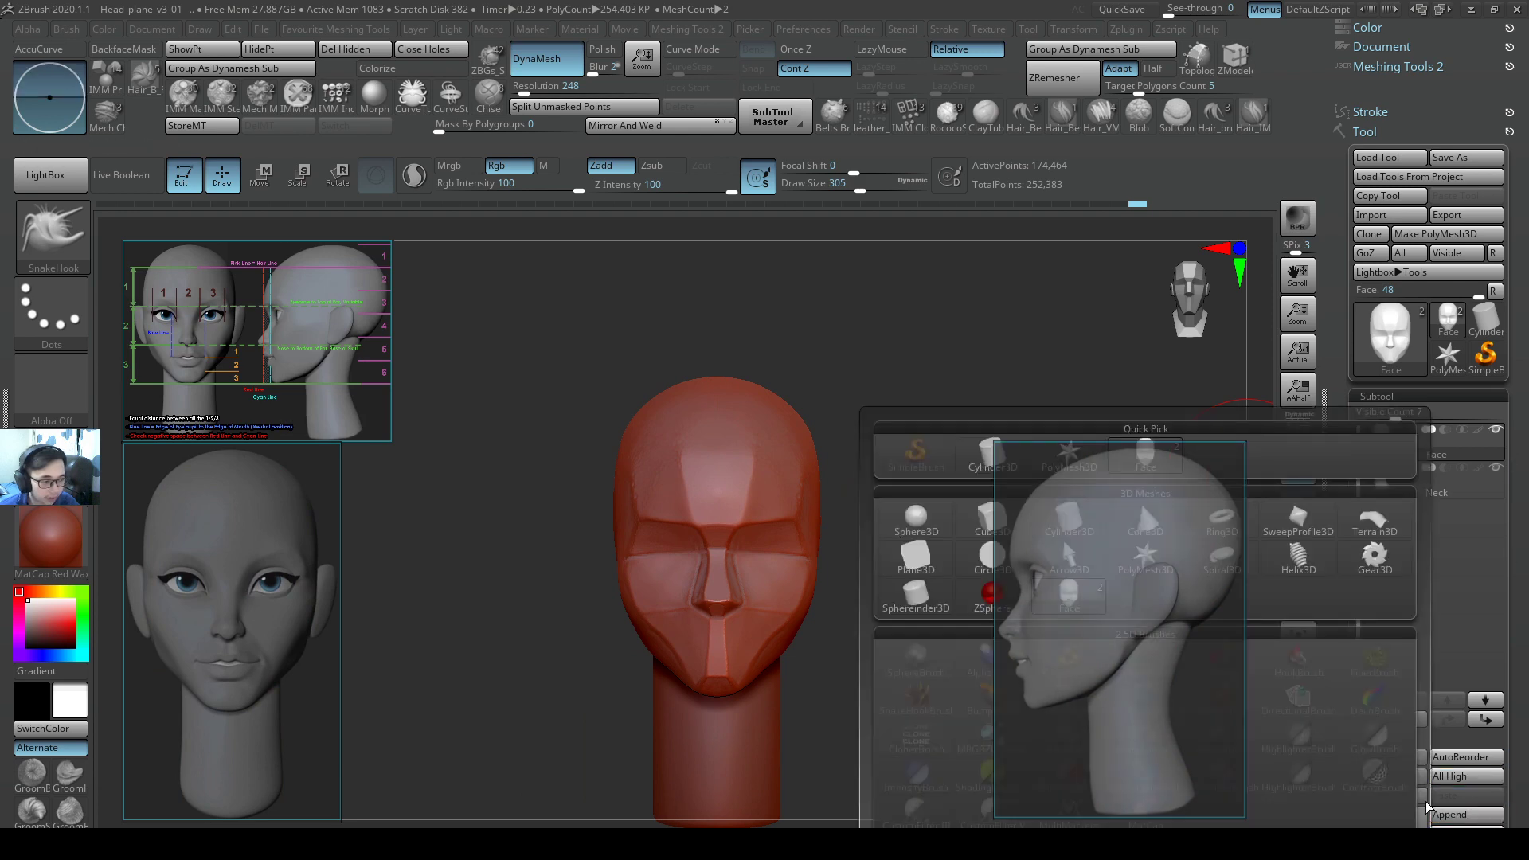
click(1473, 813)
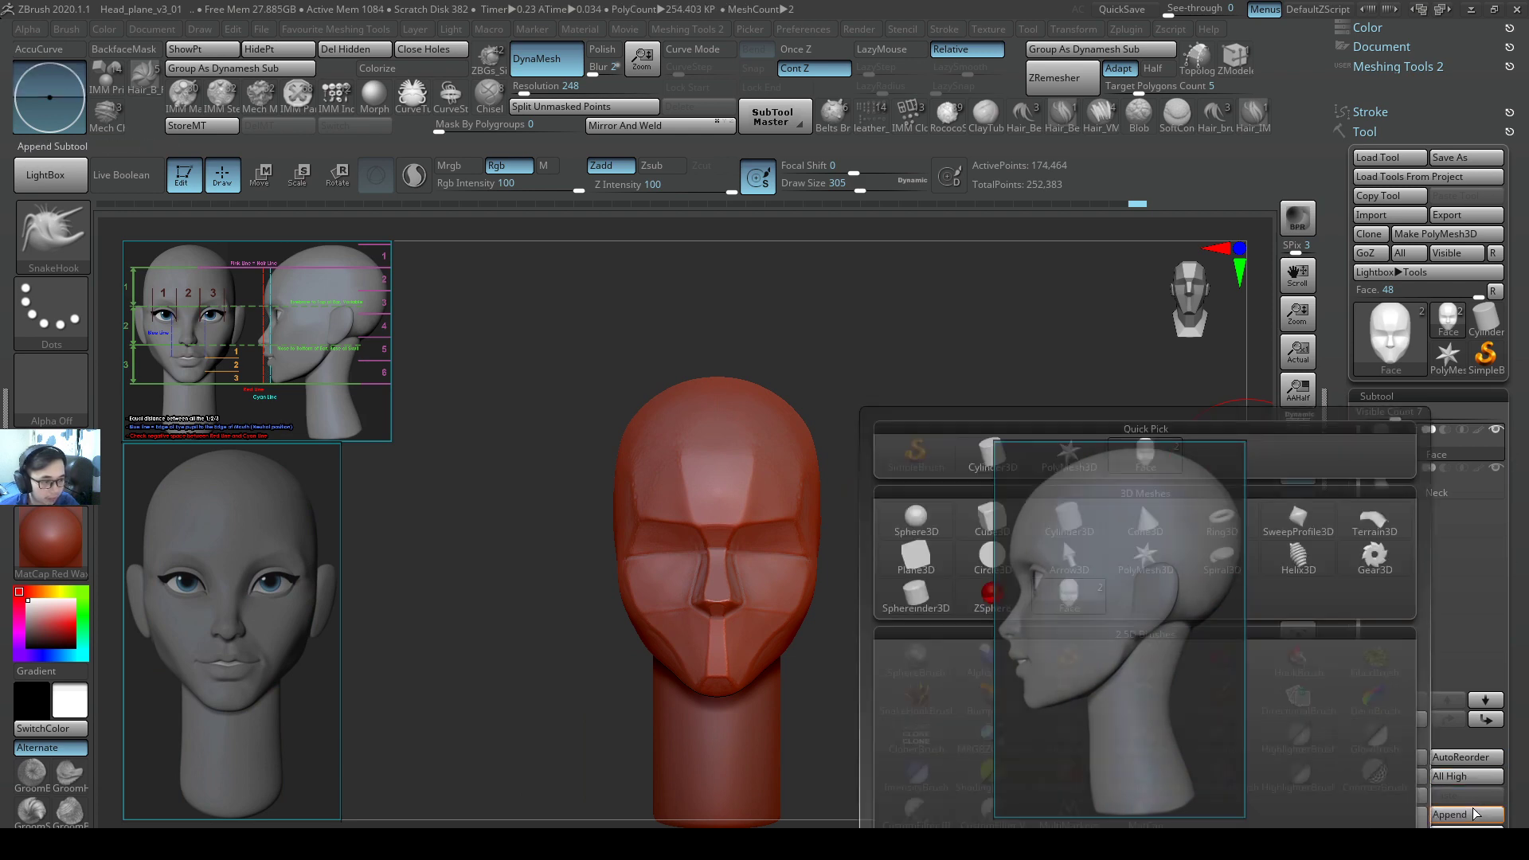
key(ctrl)
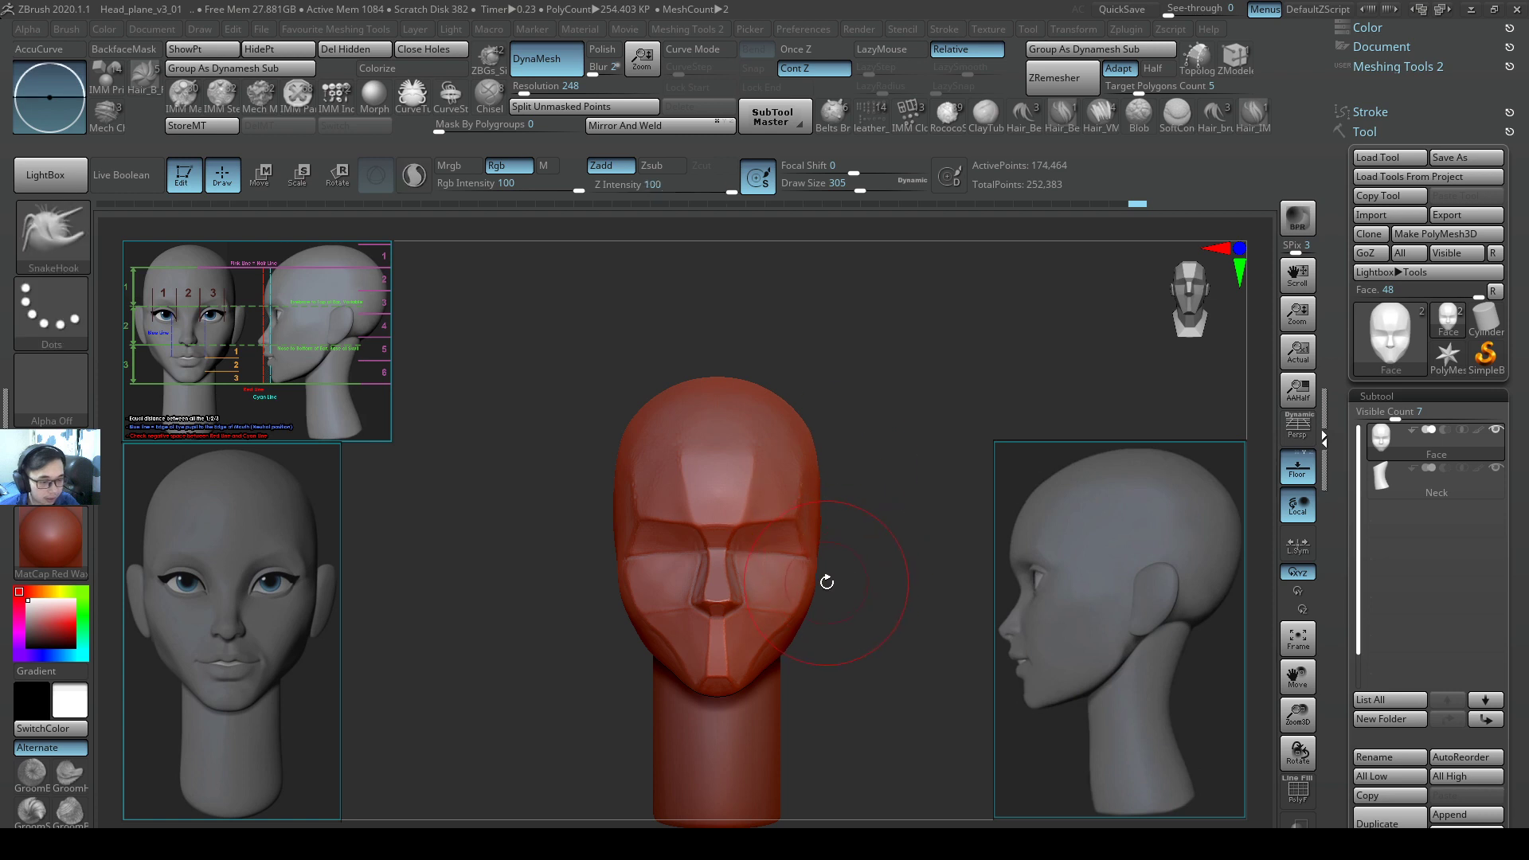
click(1465, 814)
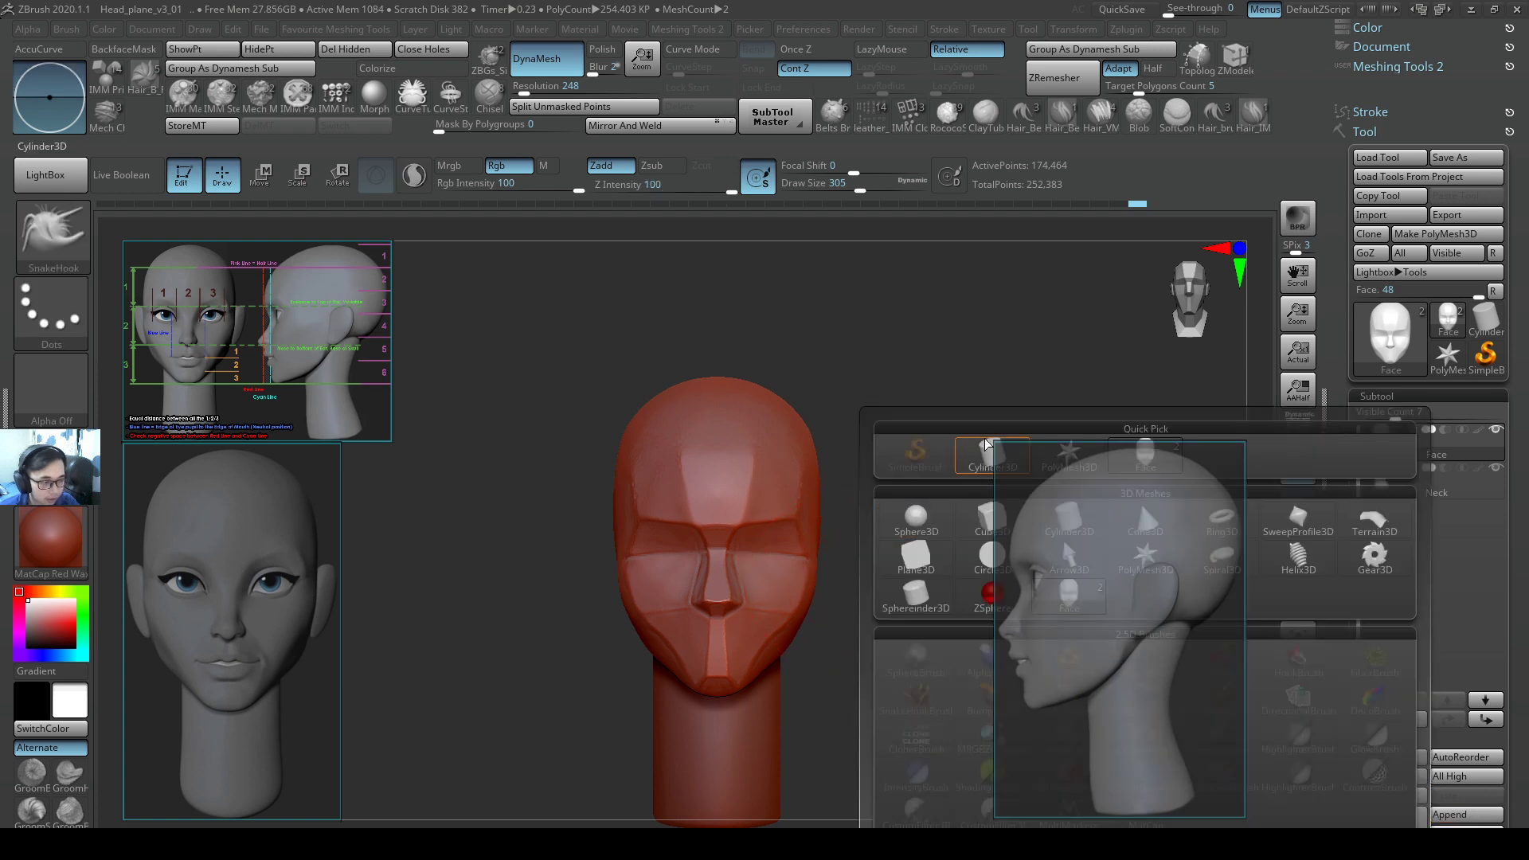
click(987, 462)
click(1385, 522)
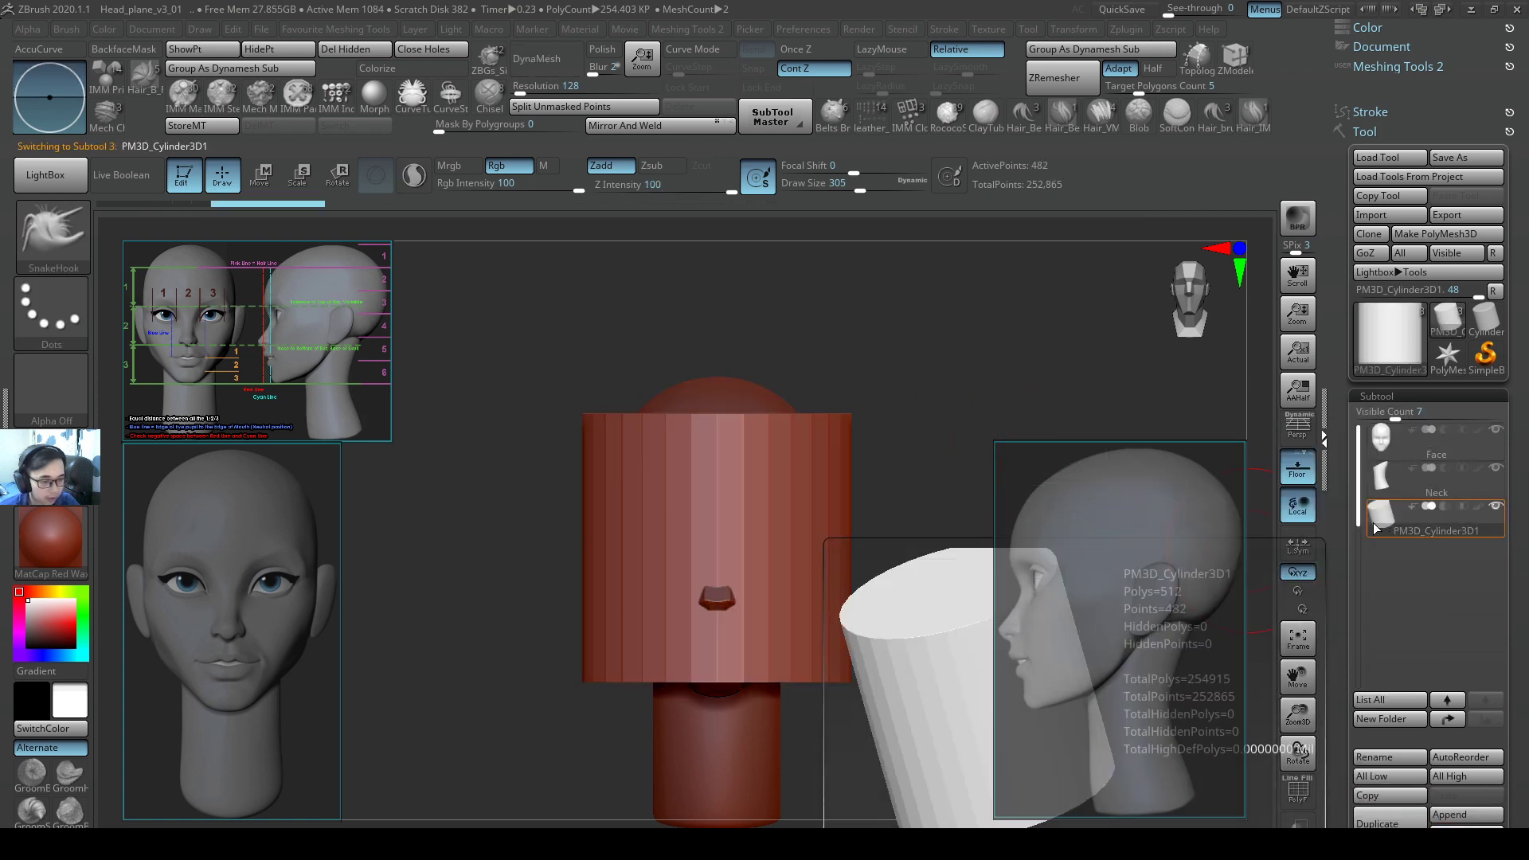
click(1400, 760)
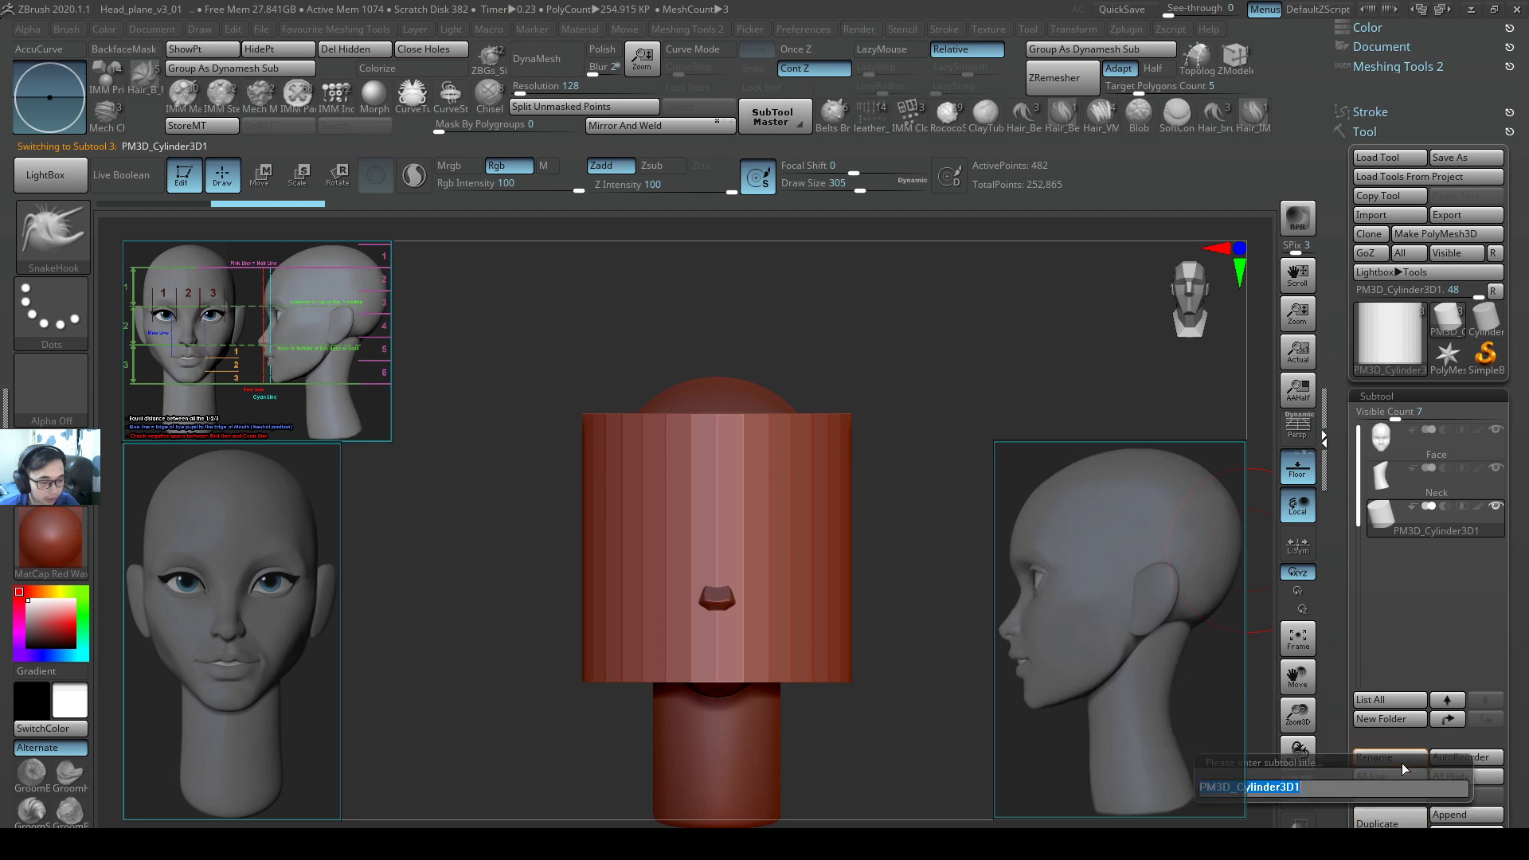
text(Ear)
key(Return)
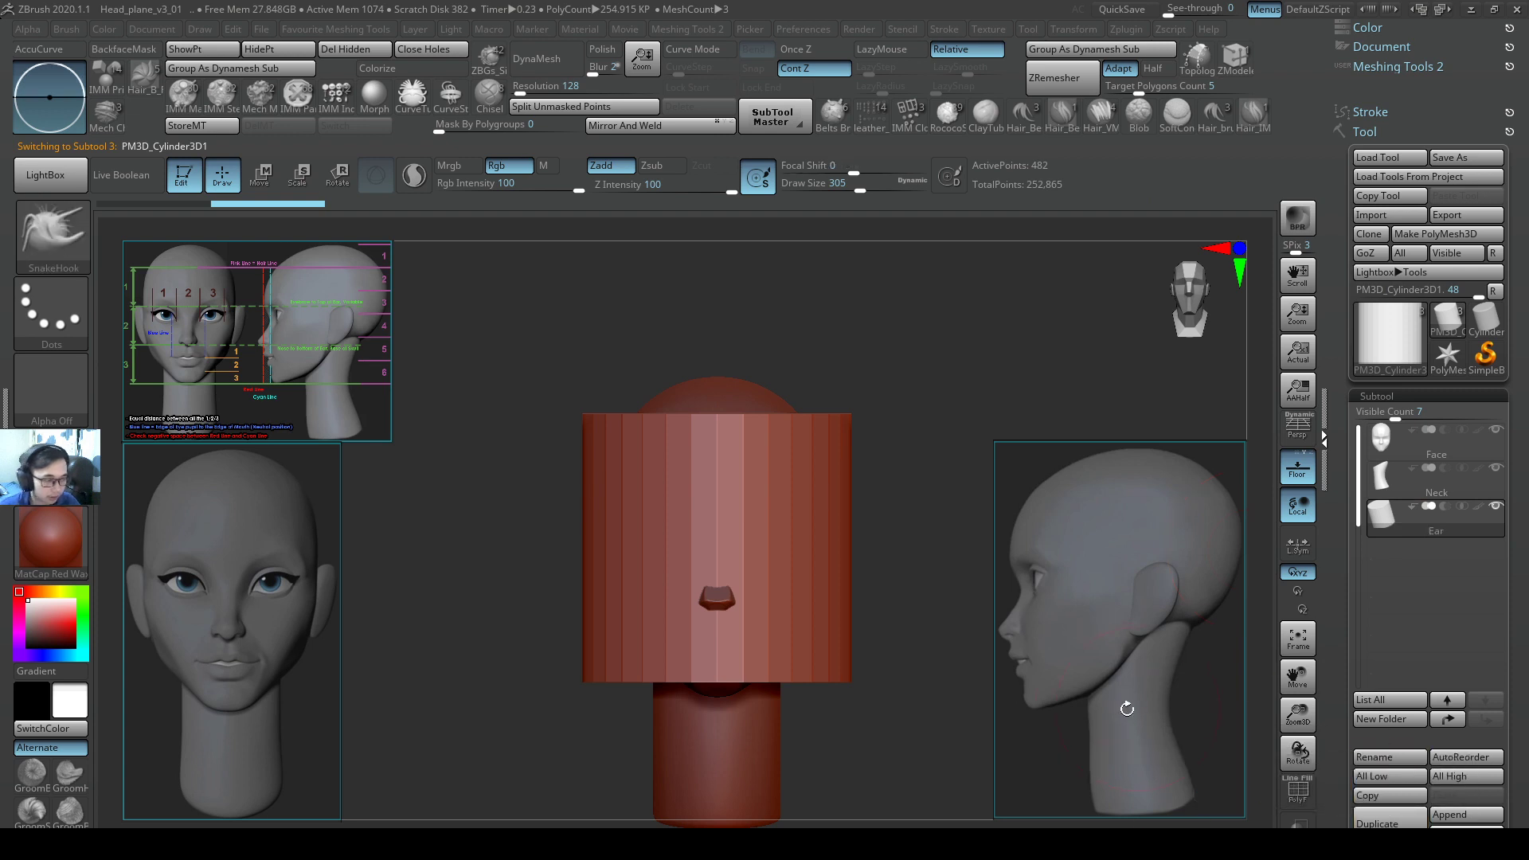
Flatten the Ear cylinder and turn it into a small upright disc at the side of the head.
key(w)
drag(721, 492, 735, 641)
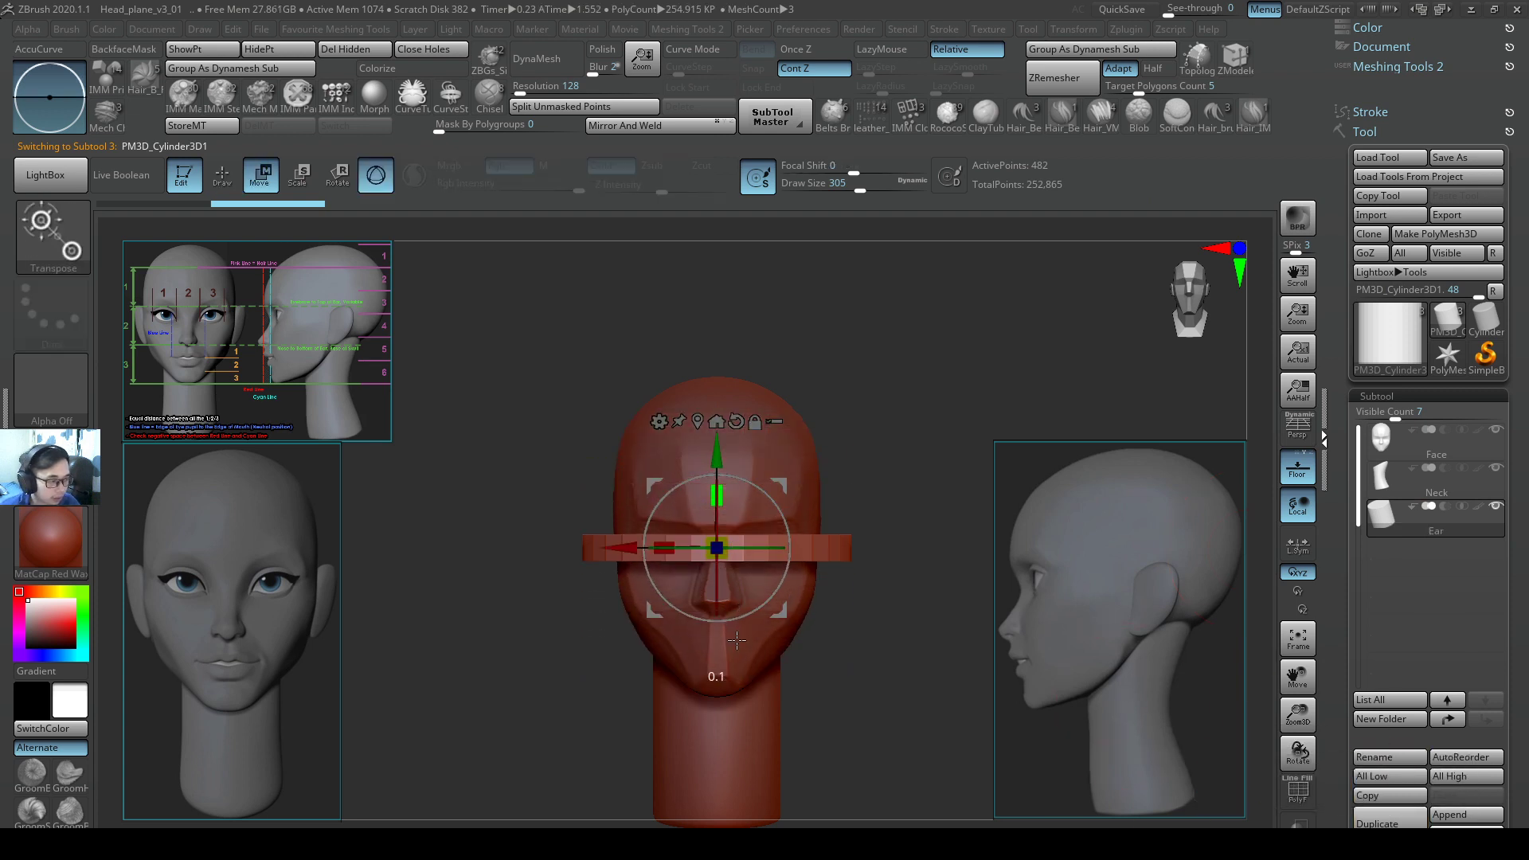
drag(908, 430, 846, 451)
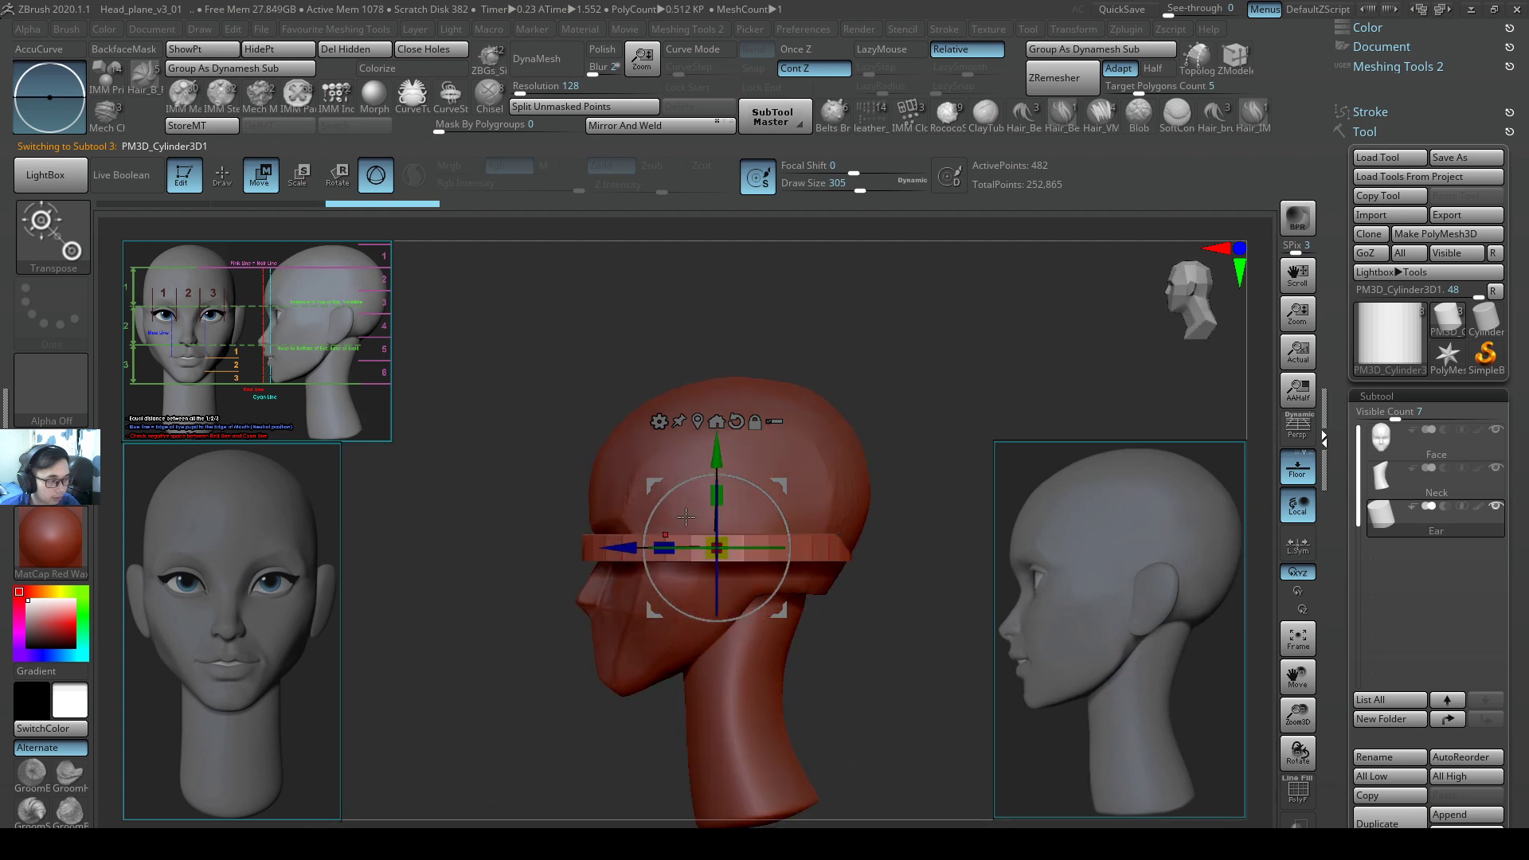
drag(709, 511, 726, 651)
right_drag(841, 509, 949, 416)
key(ctrl+z)
drag(847, 517, 801, 566)
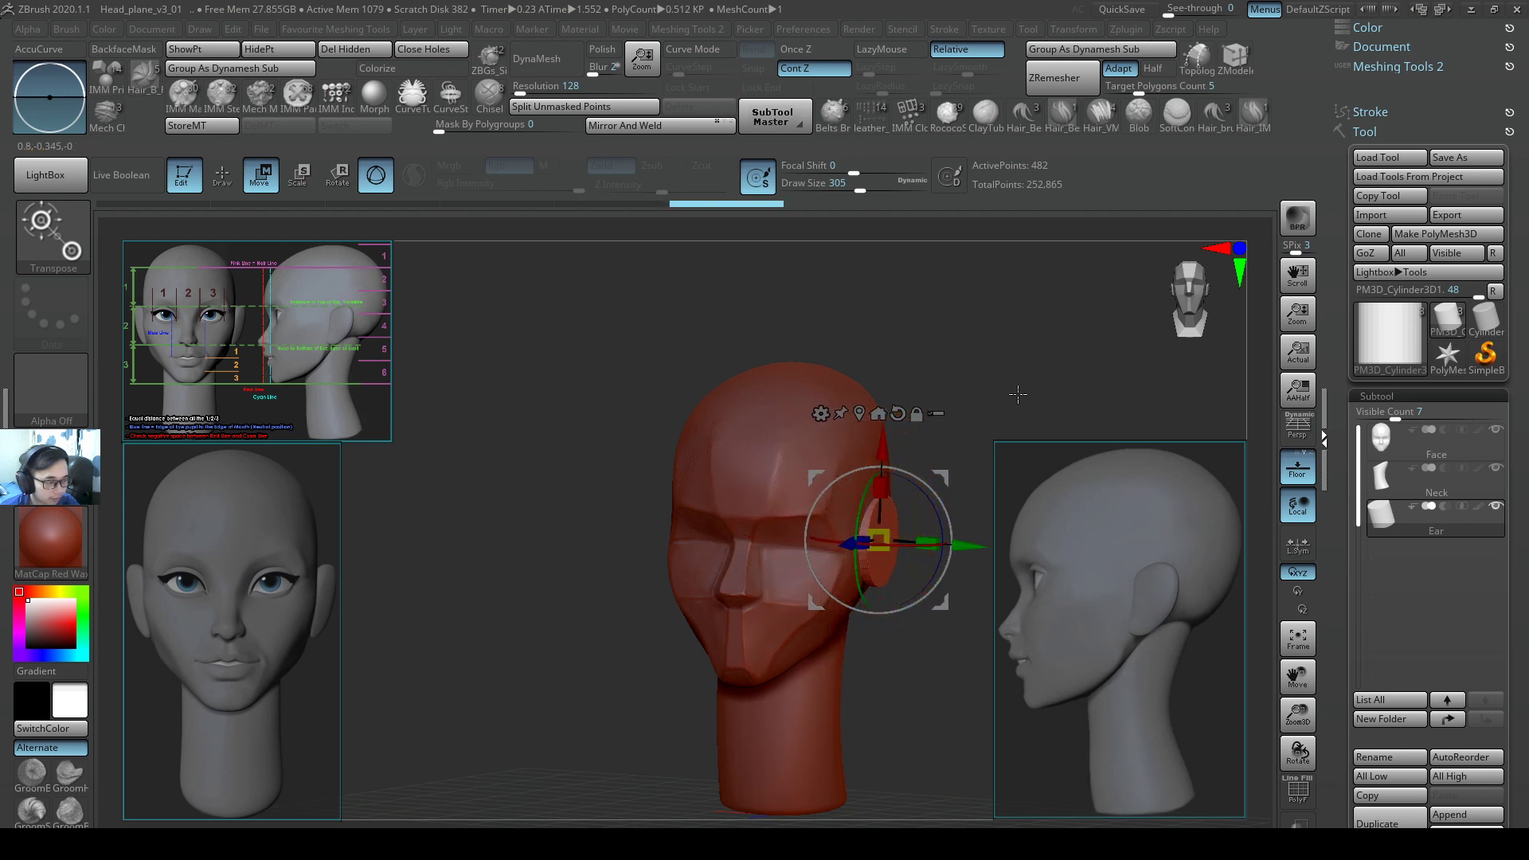
Move the Ear disc against the head and align it with the ear in the side reference.
ctrl+right_drag(1016, 396, 923, 430)
drag(846, 527, 835, 532)
ctrl+right_drag(835, 532, 905, 391)
key(f)
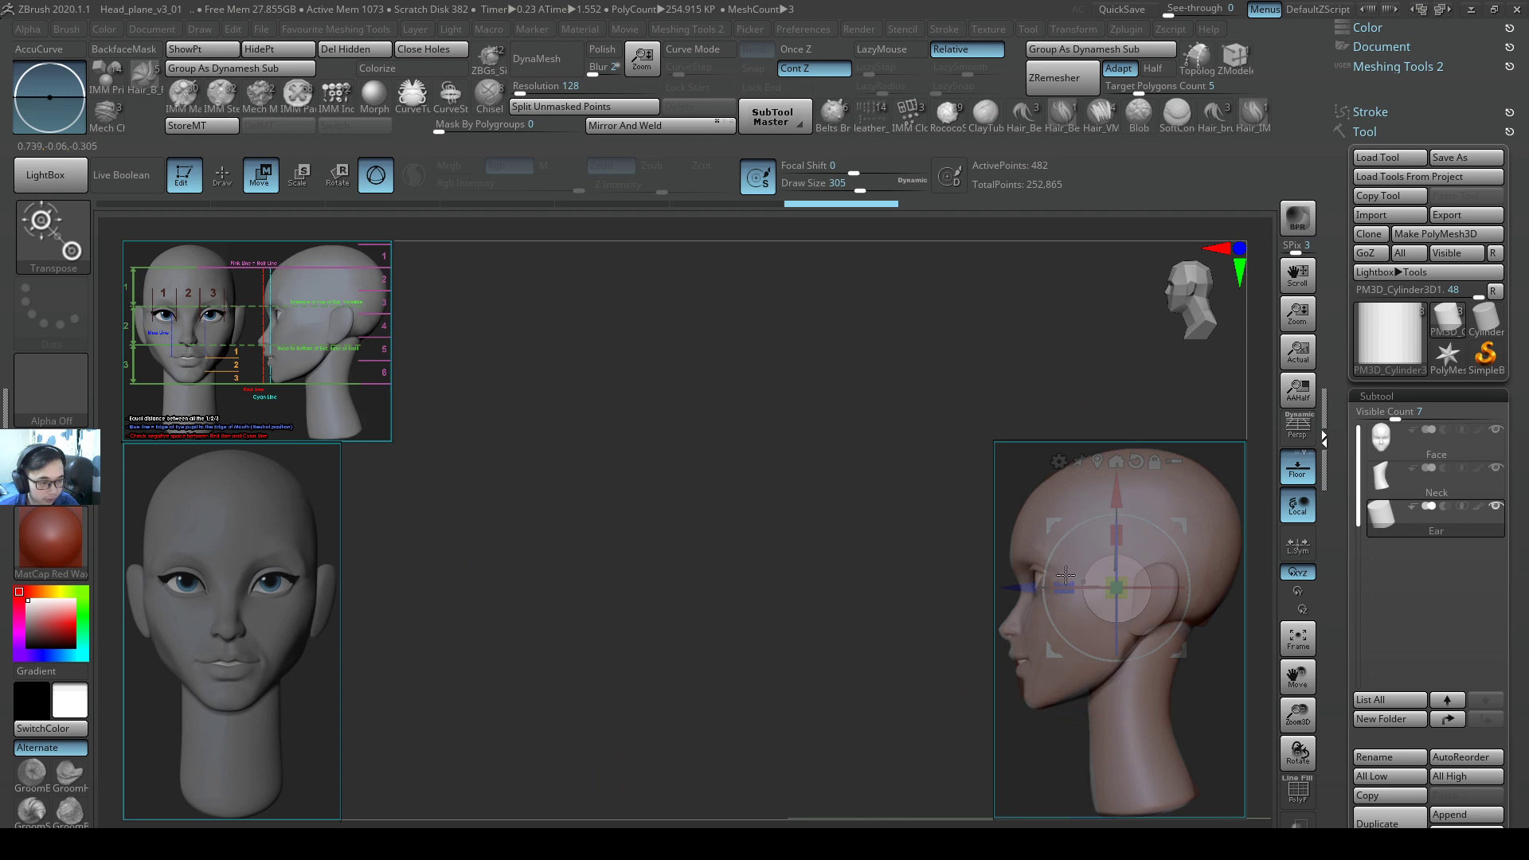
drag(1029, 587, 1064, 588)
drag(1149, 492, 1149, 503)
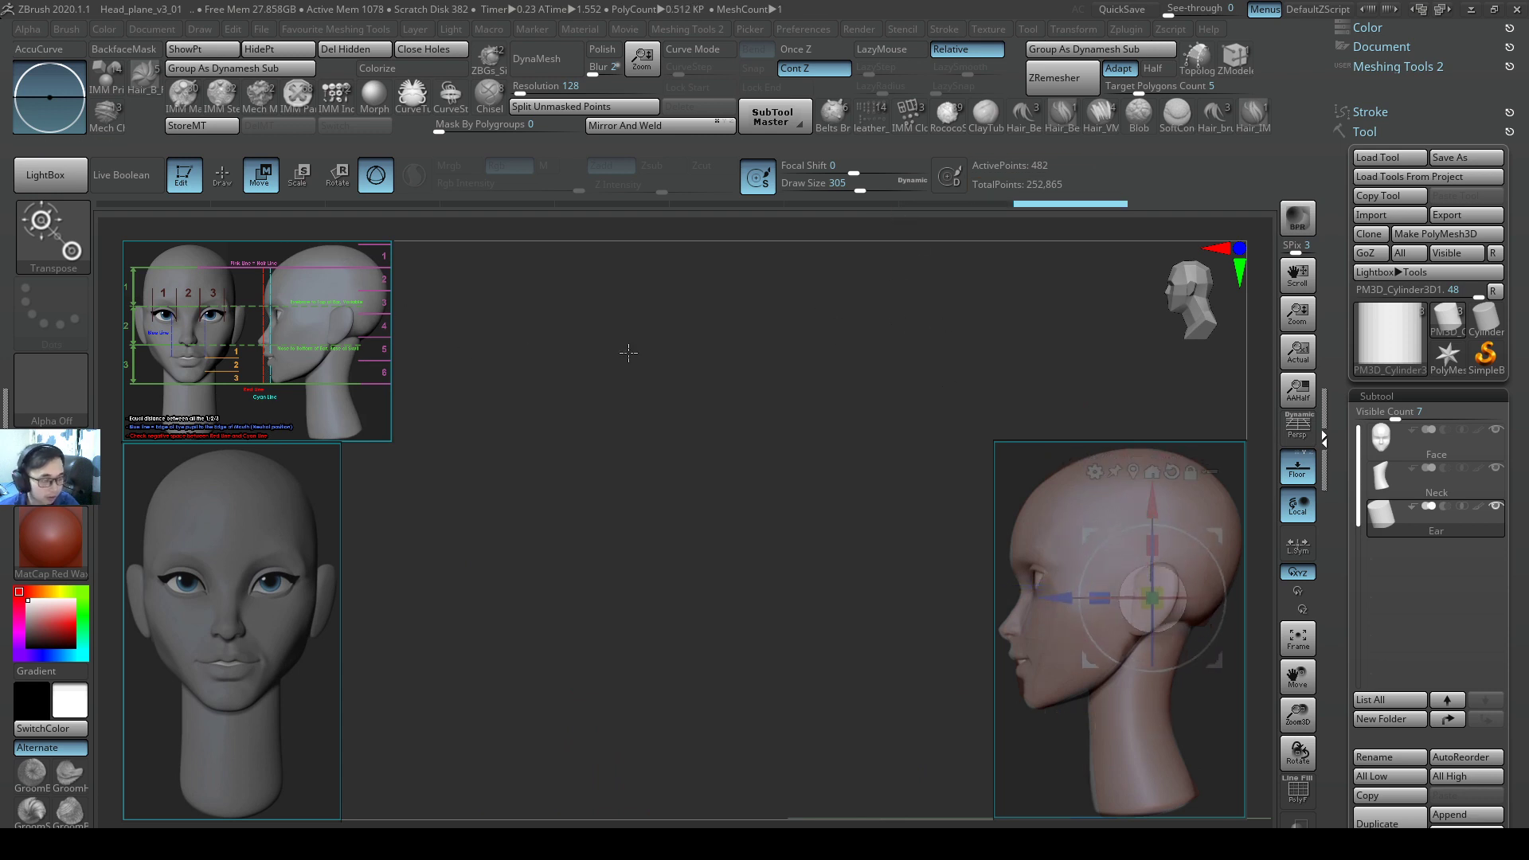
Look through the ZAppLink view controls and restore the custom user interface.
key(space)
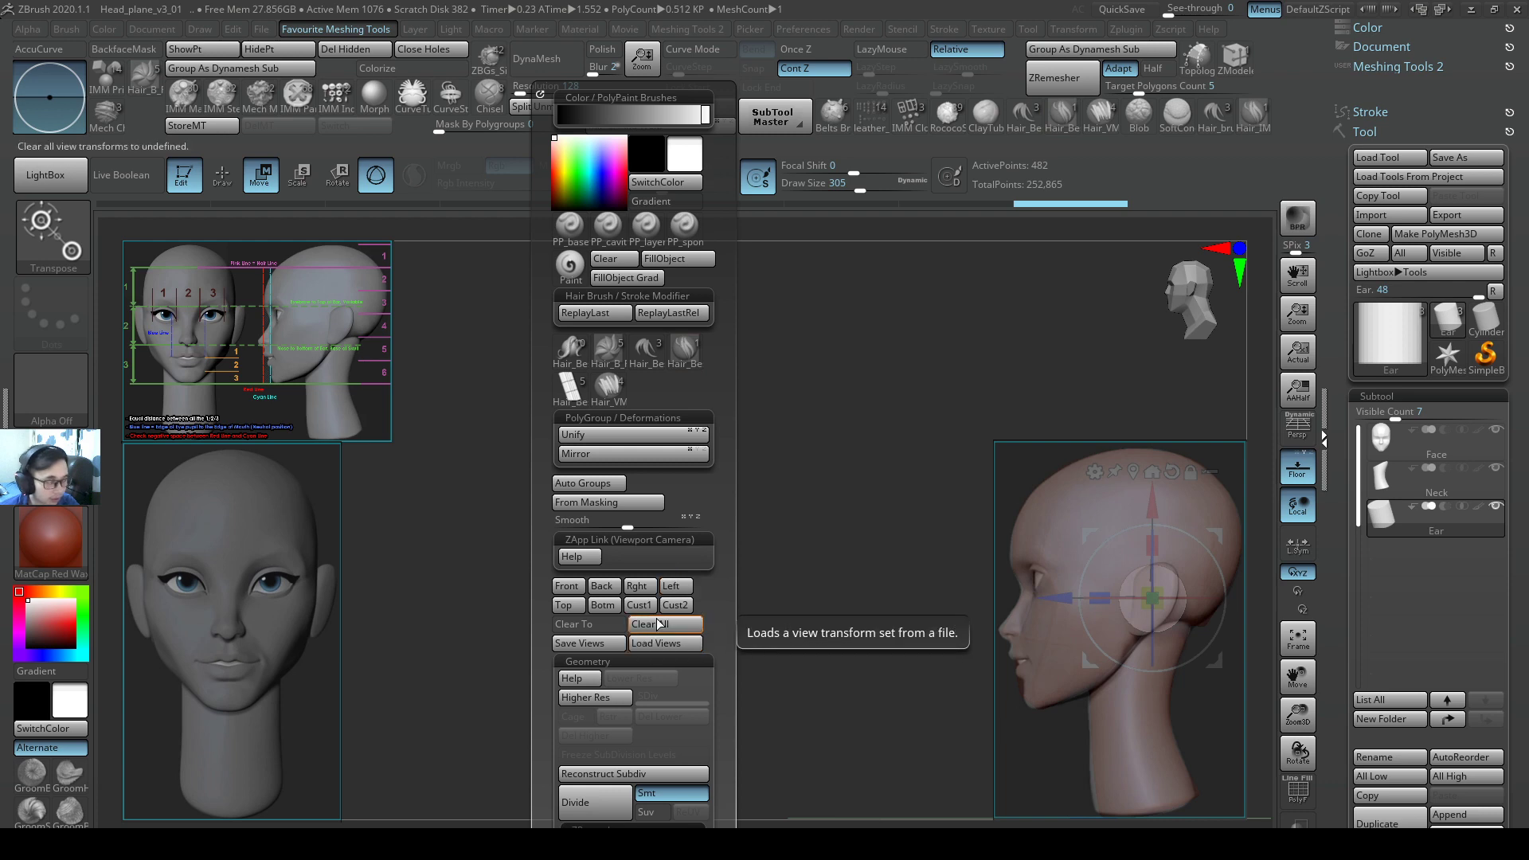
click(164, 29)
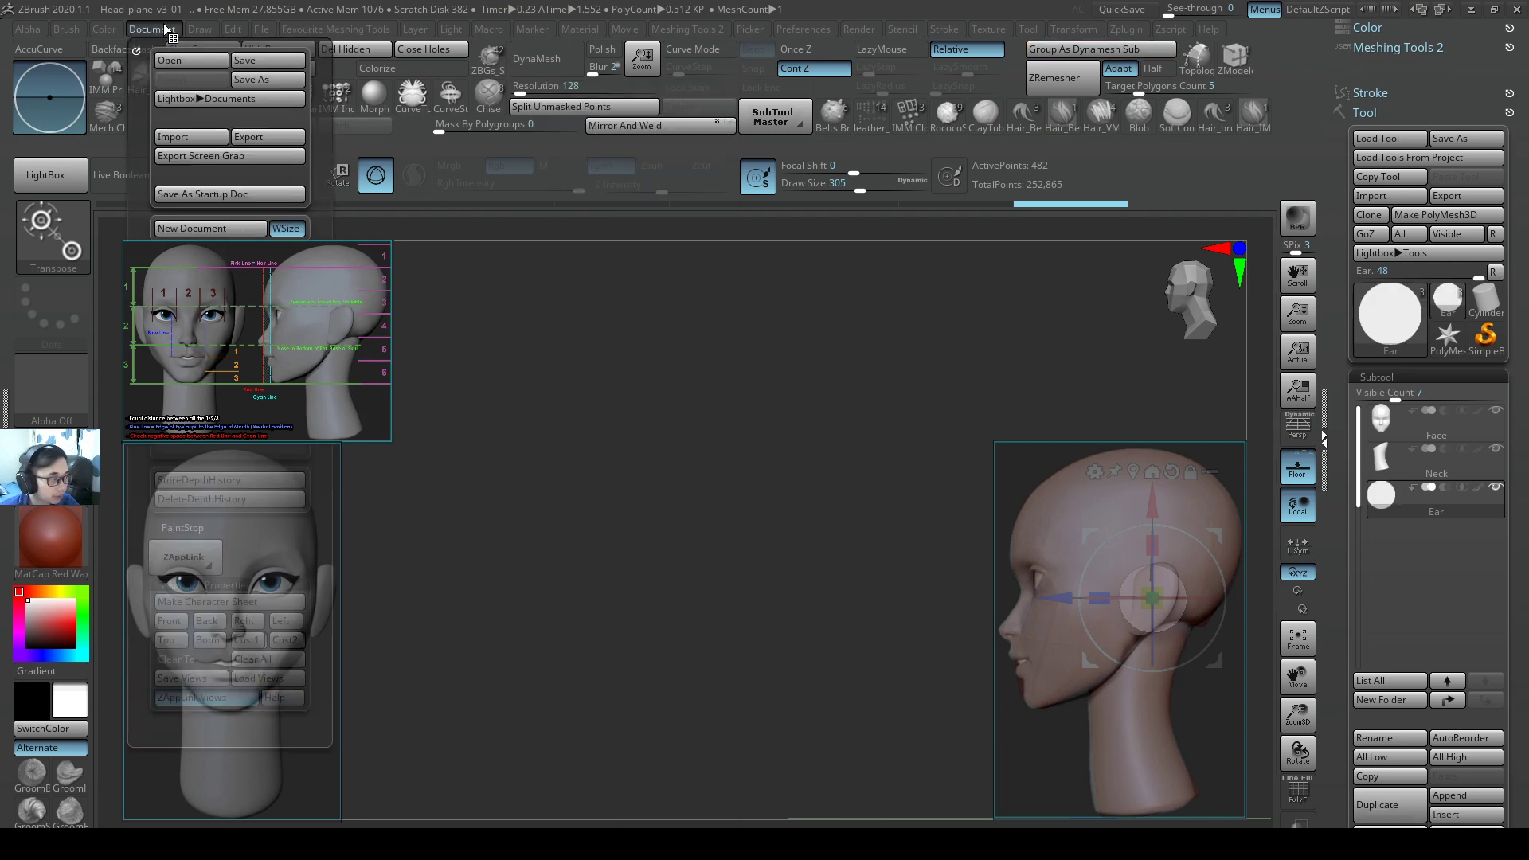
key(space)
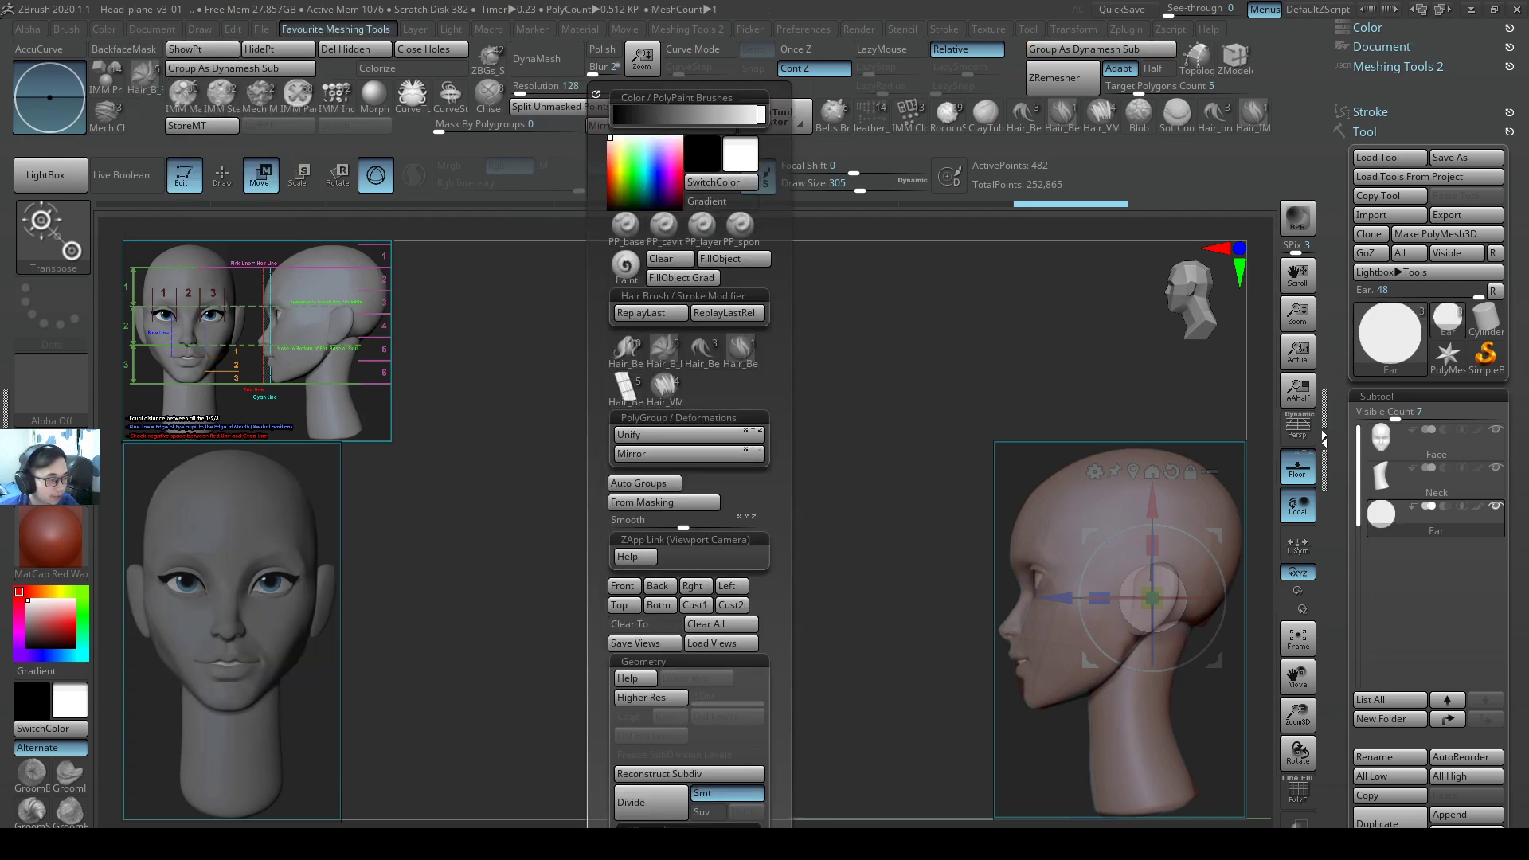
key(space)
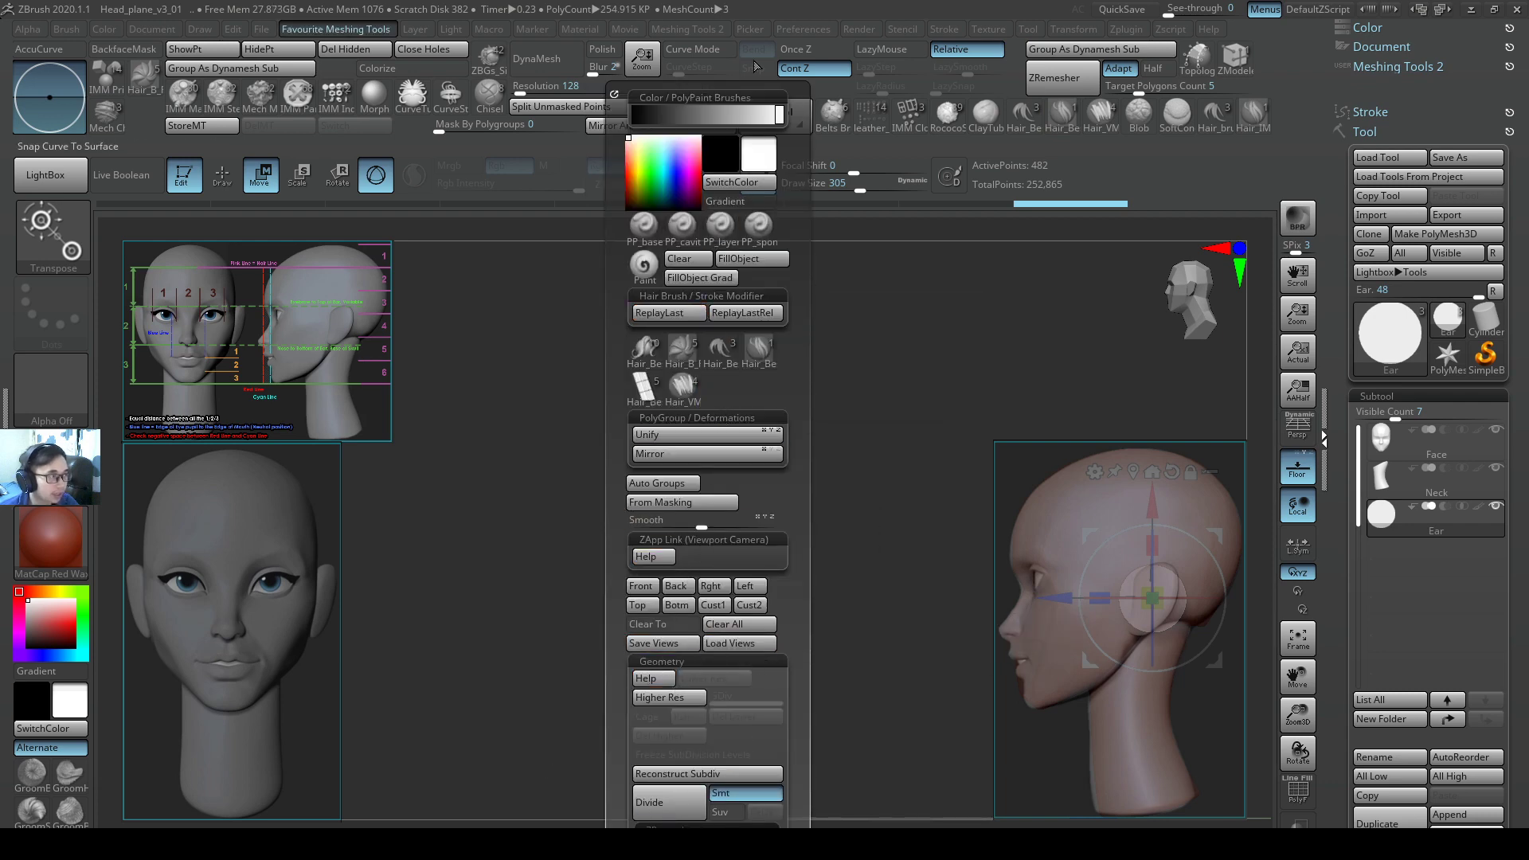
key(space)
click(798, 30)
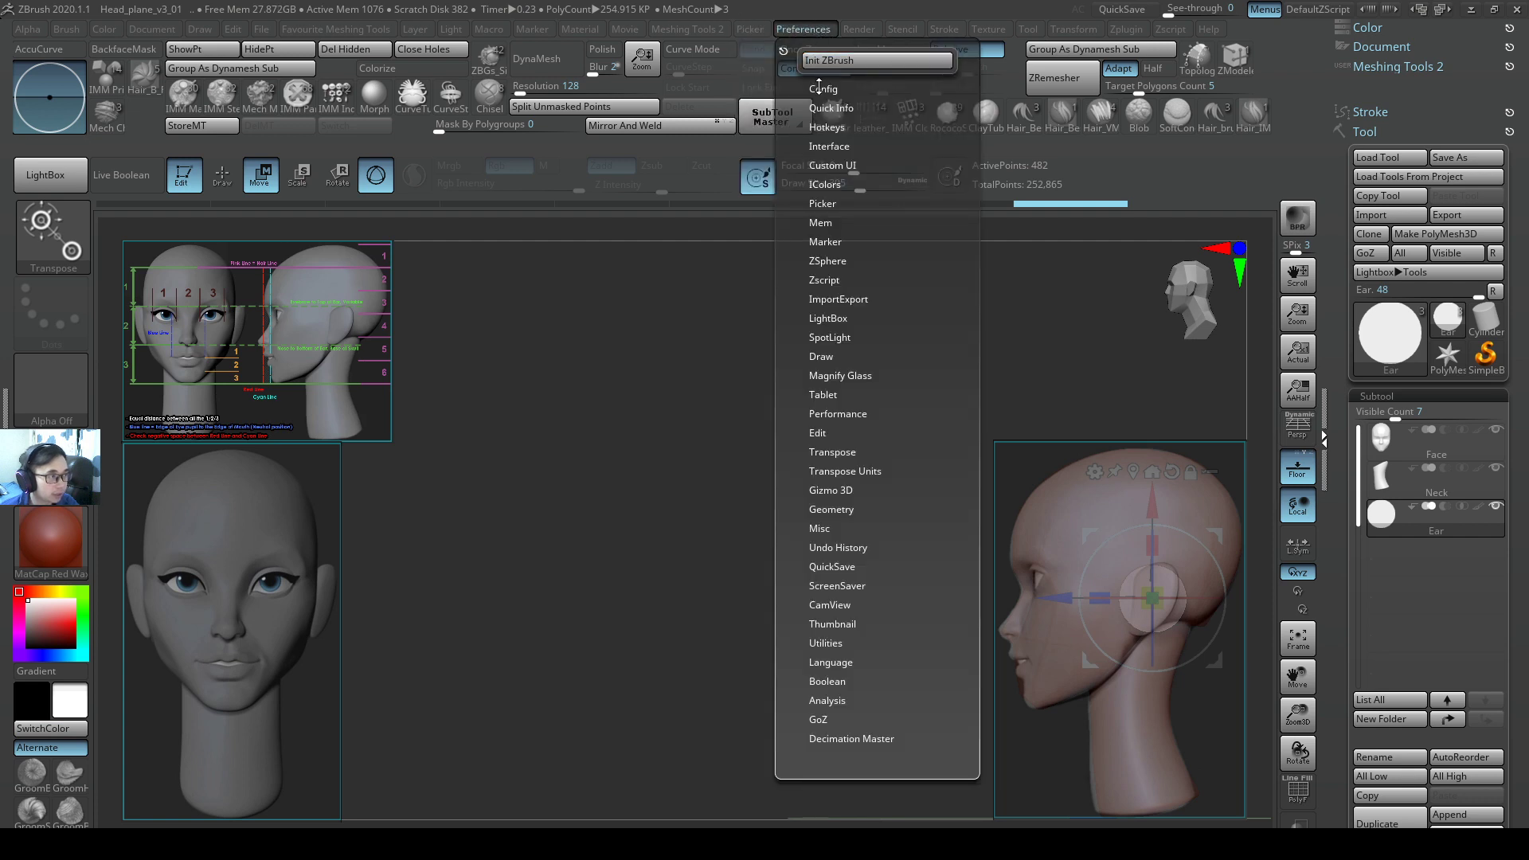
click(820, 88)
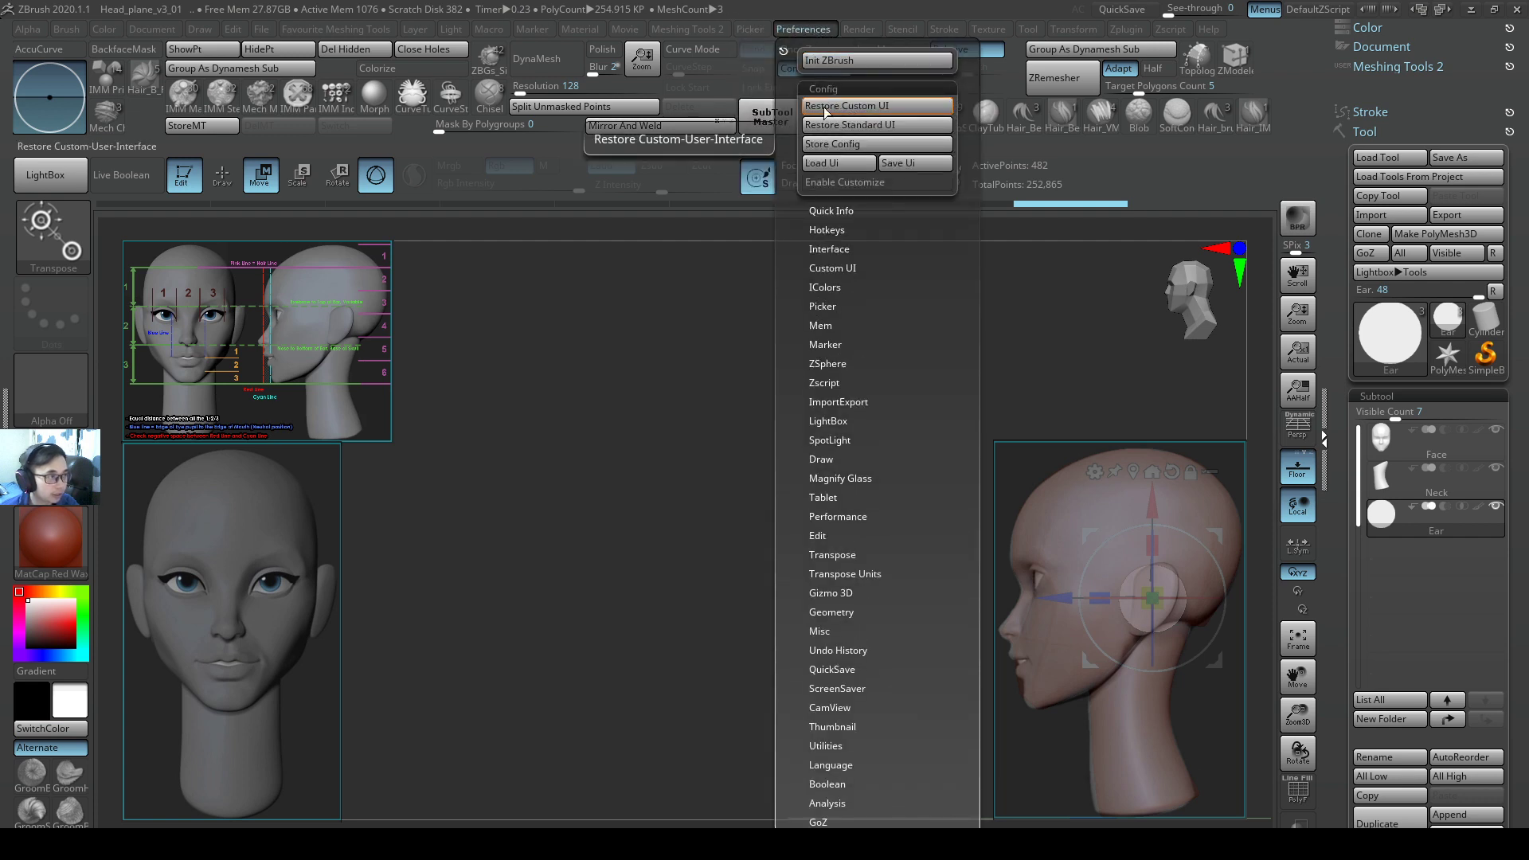
click(826, 106)
key(space)
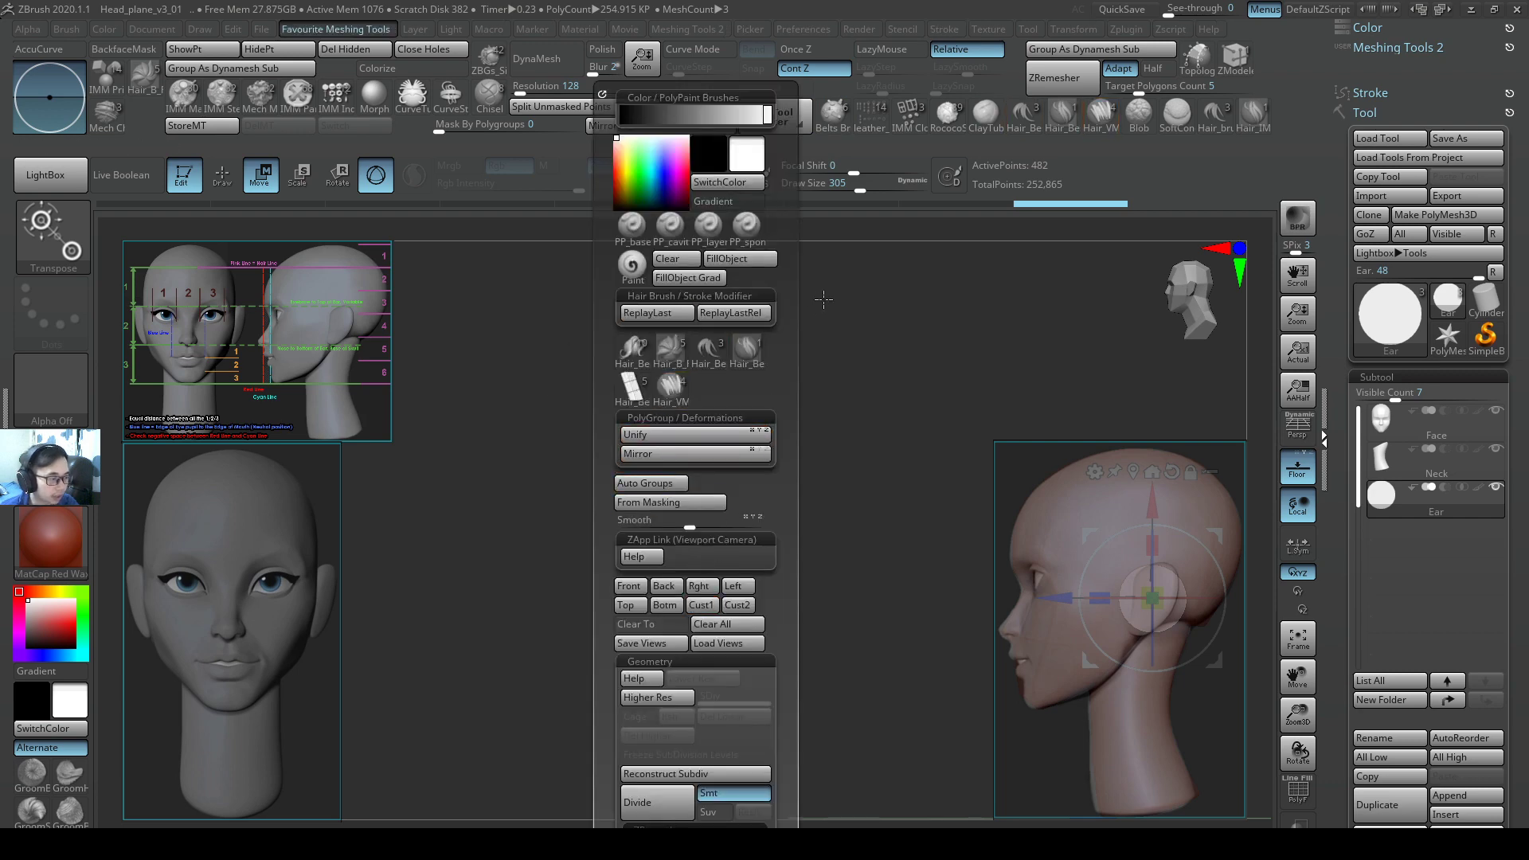
key(space)
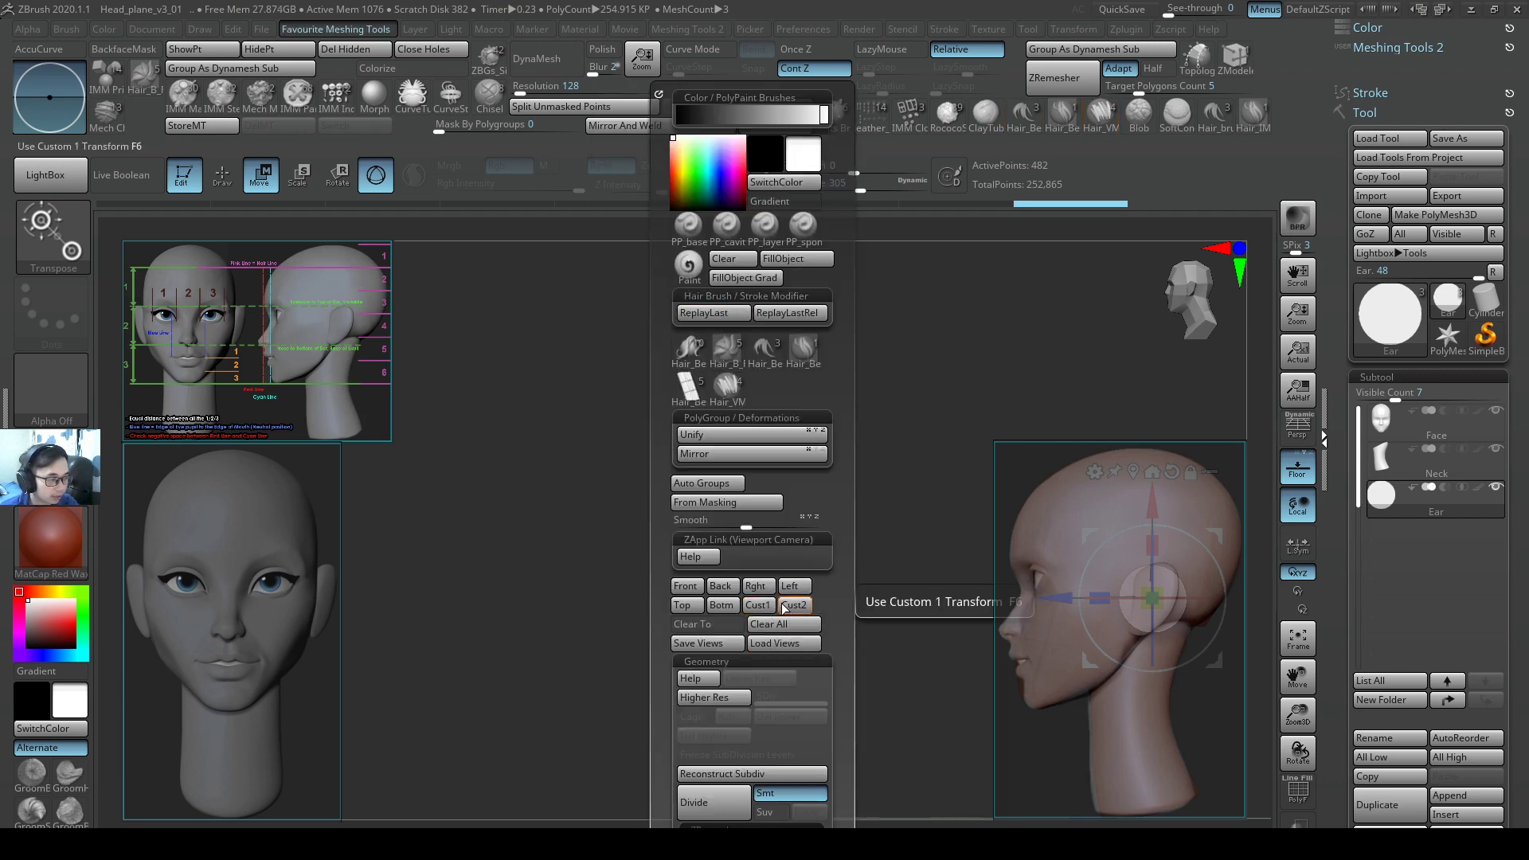
alt+drag(890, 375, 849, 376)
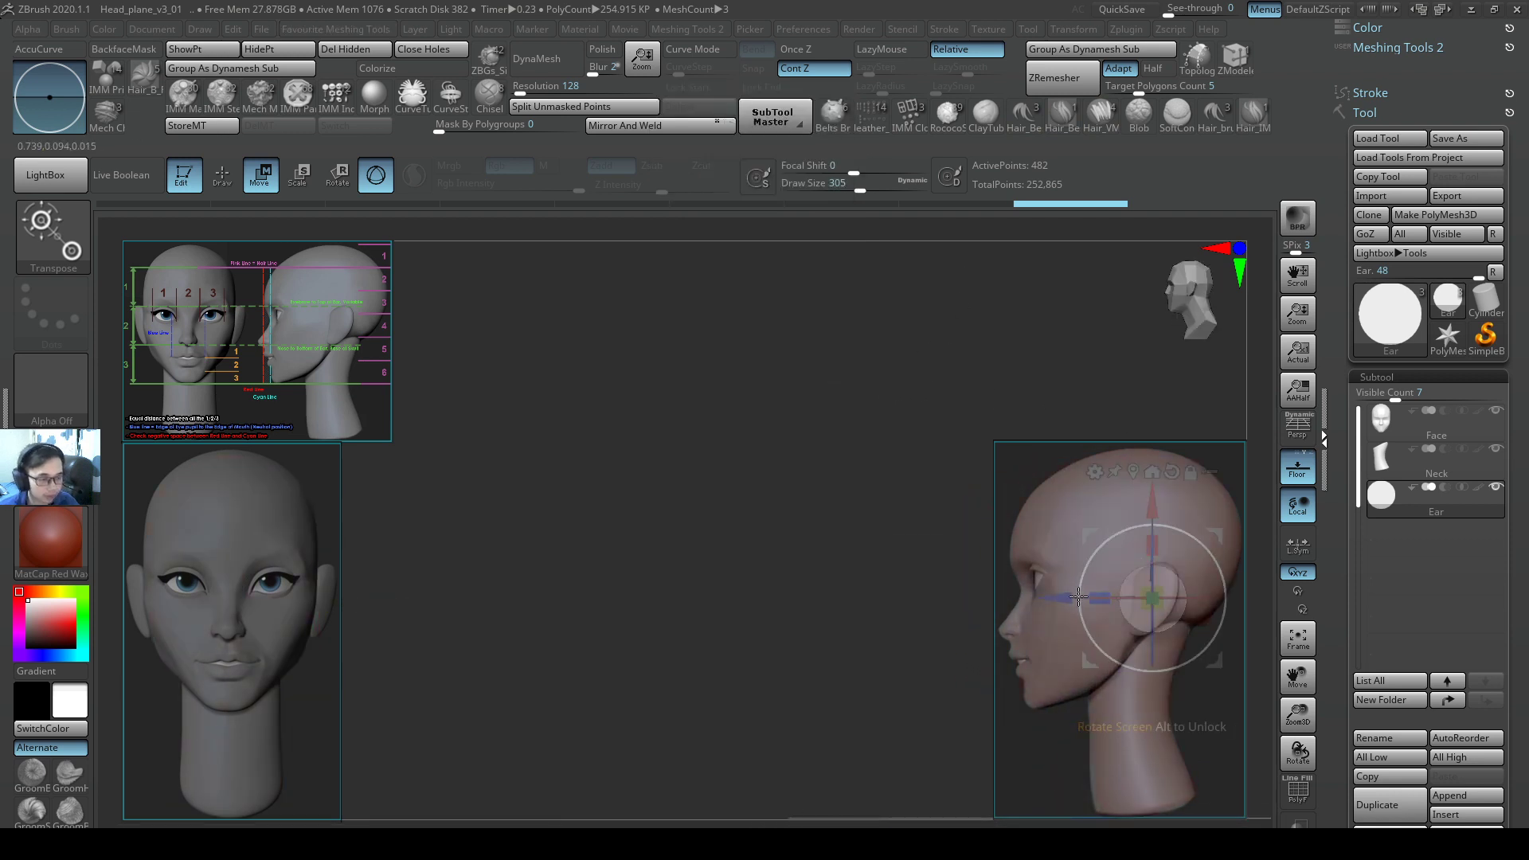
Reshape the Ear disc into a slanted oval matching the side reference ear with the SnakeHook brush, reducing the draw size to 223.
key(q)
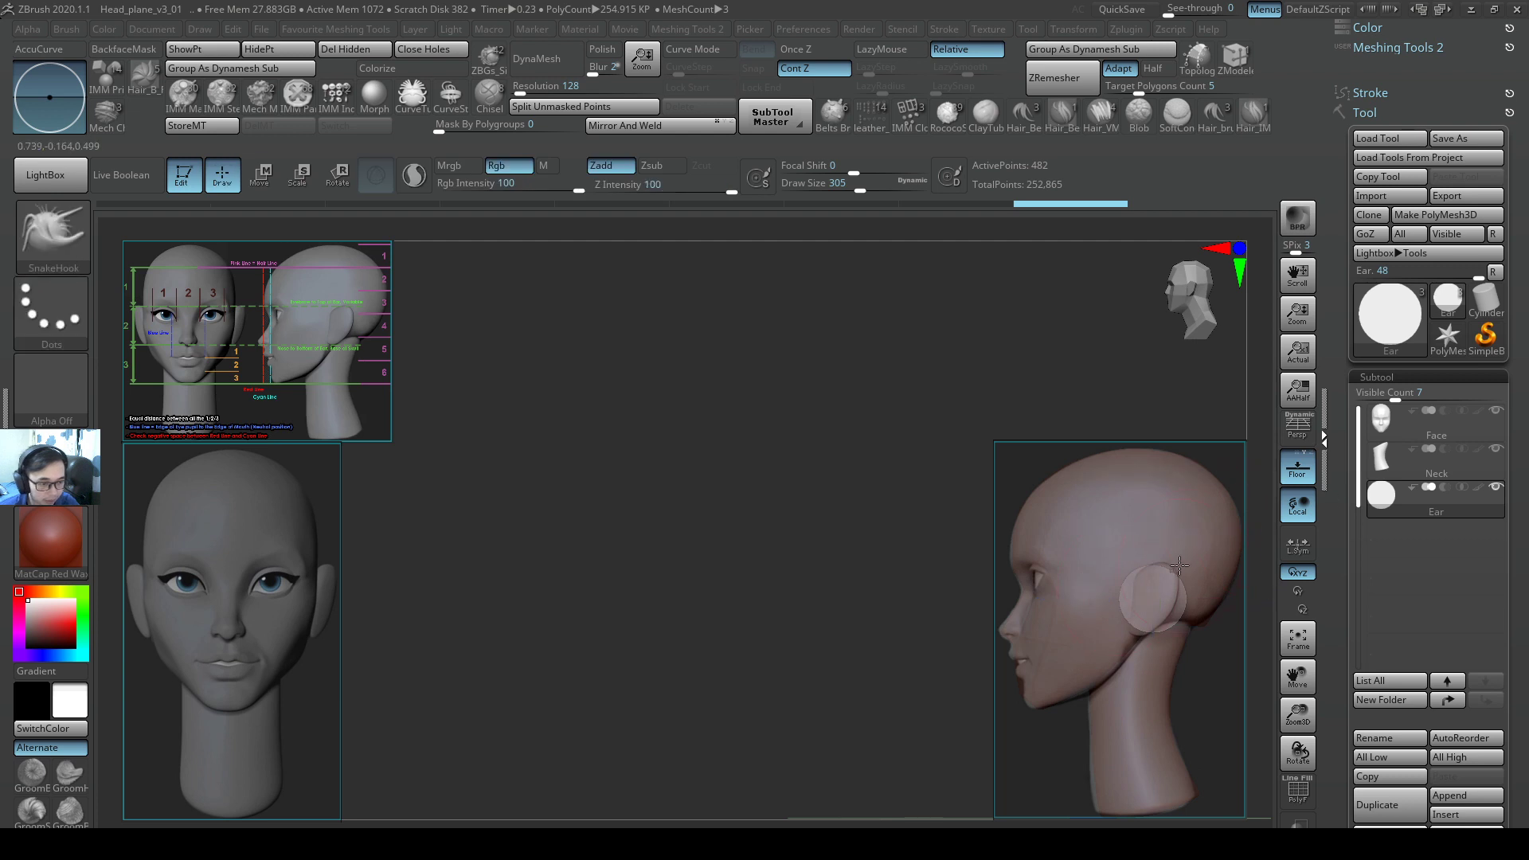
key(s)
mouse_move(1176, 612)
mouse_down()
mouse_move(1142, 576)
mouse_move(1147, 604)
mouse_move(1157, 575)
mouse_move(1127, 580)
mouse_move(1160, 596)
mouse_move(1131, 625)
mouse_move(1149, 621)
mouse_up()
key(s)
key(s)
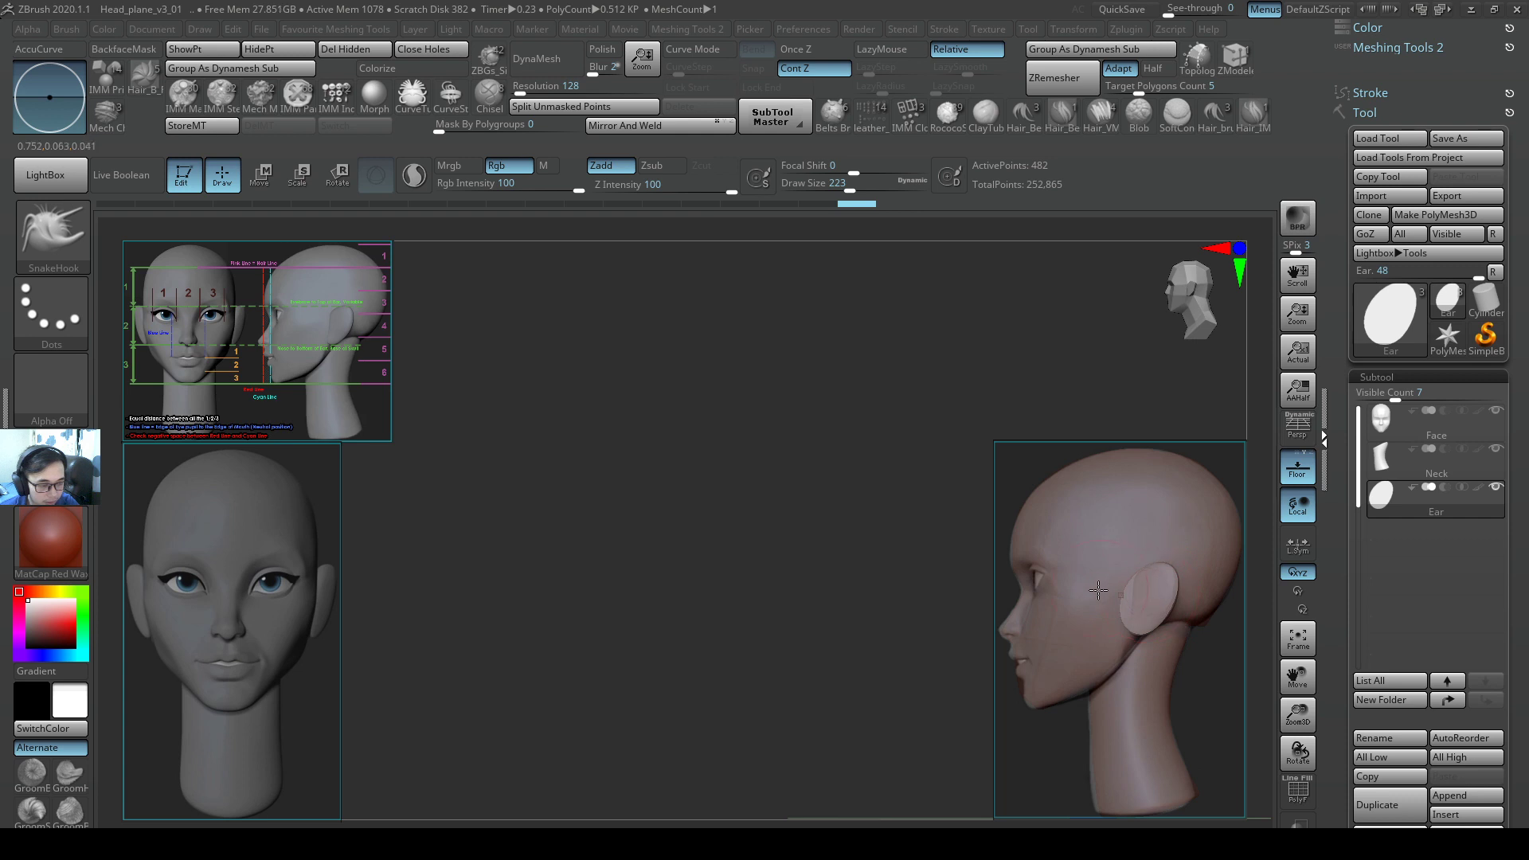
Reposition the Ear with the Move gizmo so it lines up with the ear in both the front and side references.
key(1)
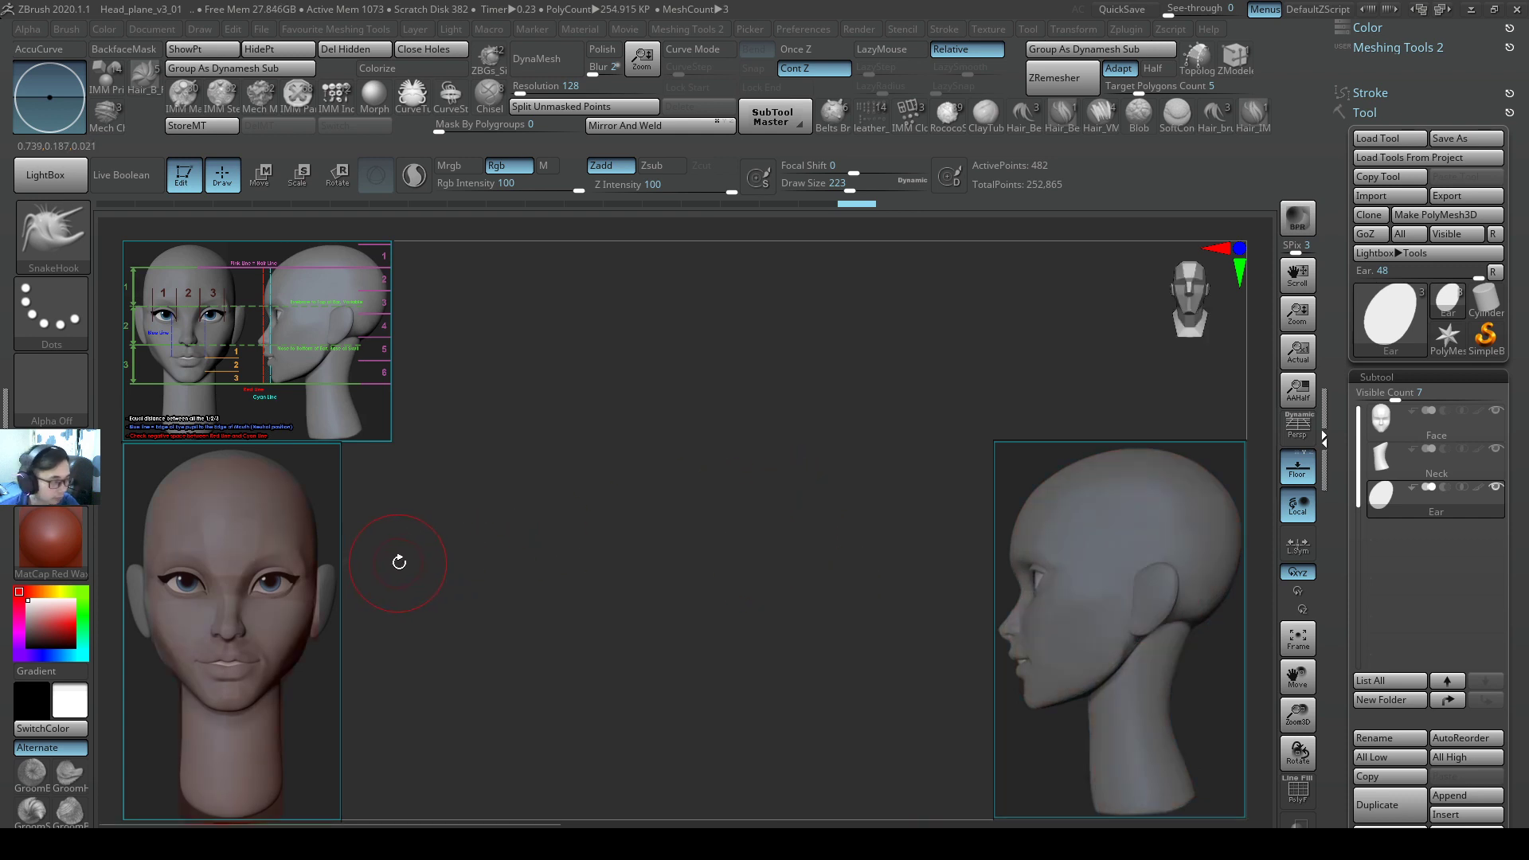
key(w)
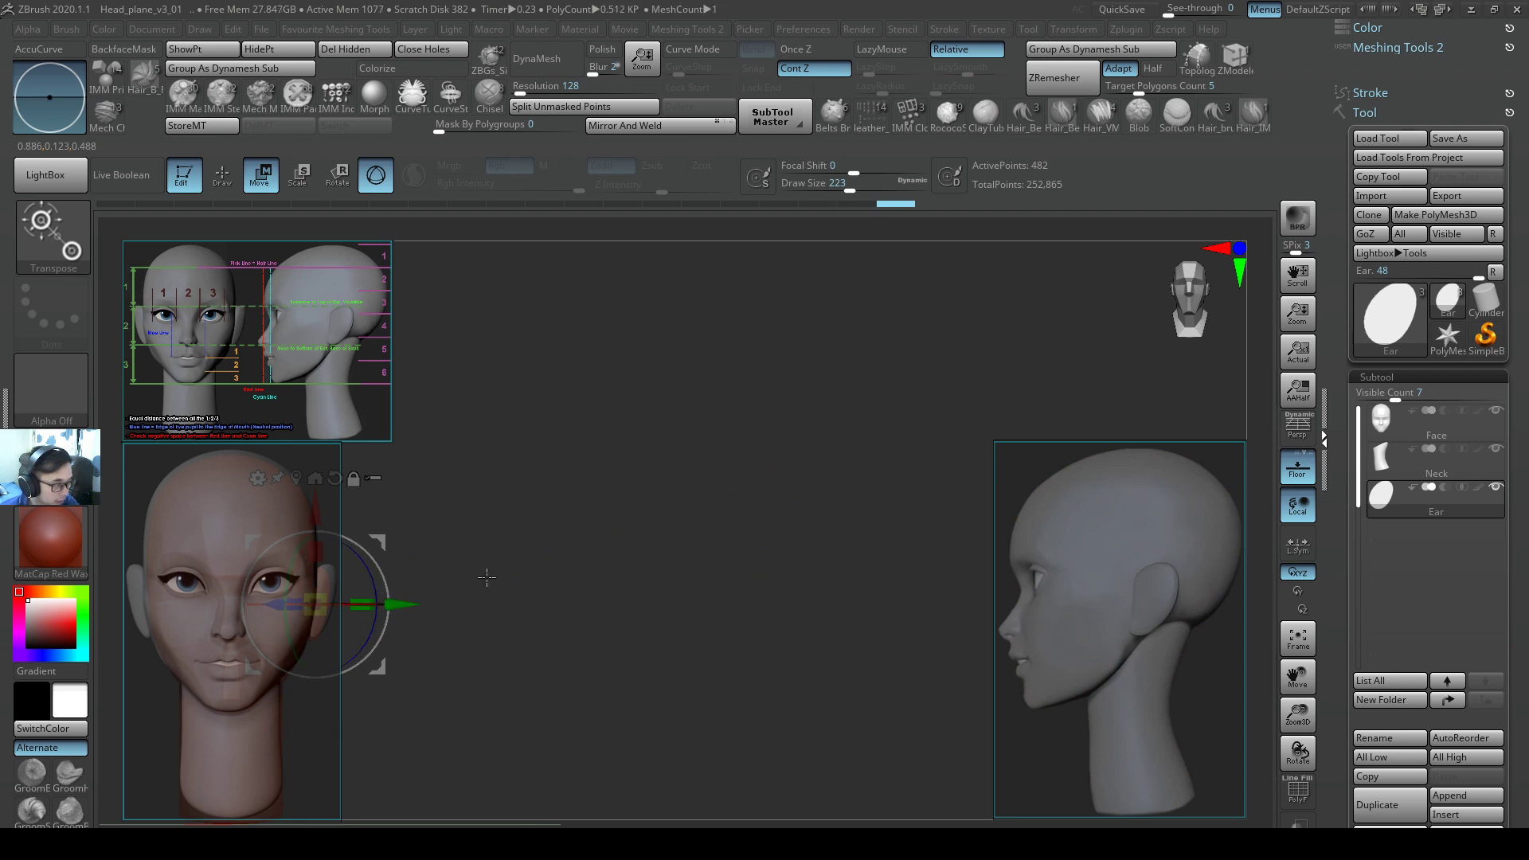
drag(409, 595, 765, 599)
drag(852, 574, 815, 565)
drag(735, 618, 764, 571)
key(1)
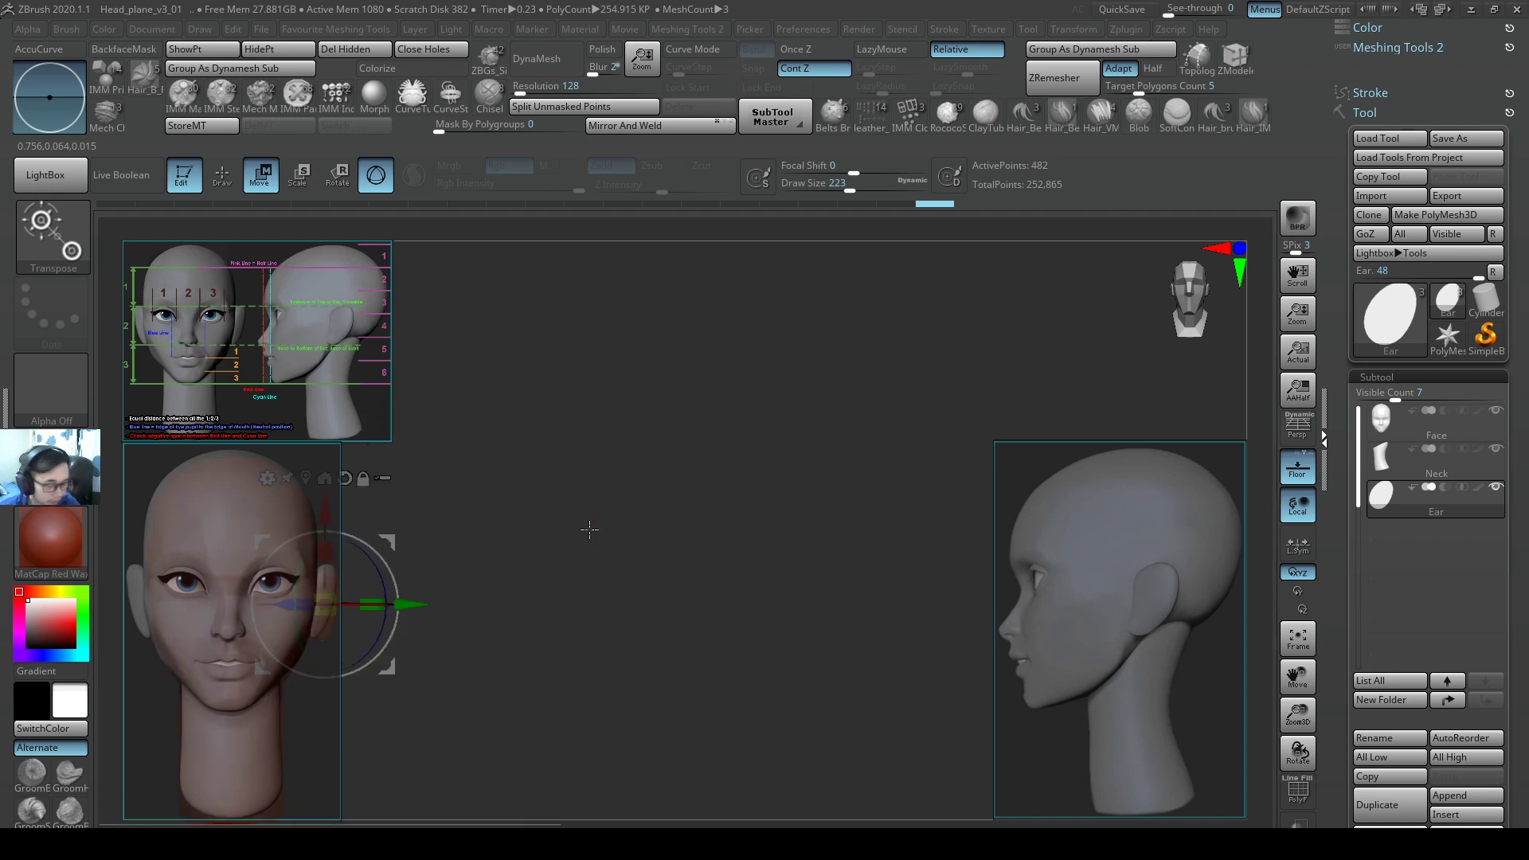
drag(416, 605, 410, 601)
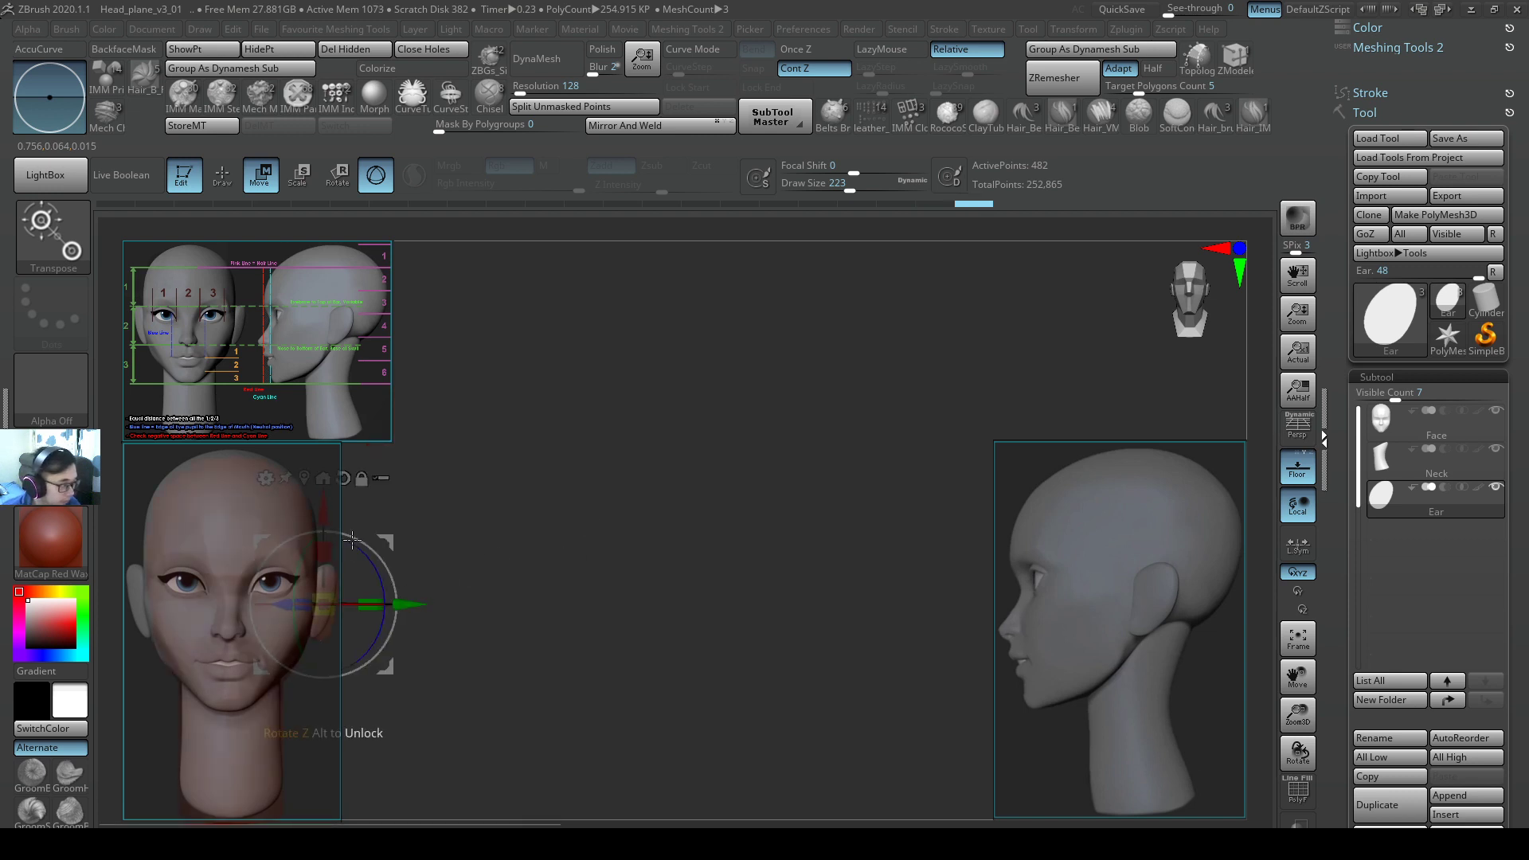
drag(323, 507, 327, 501)
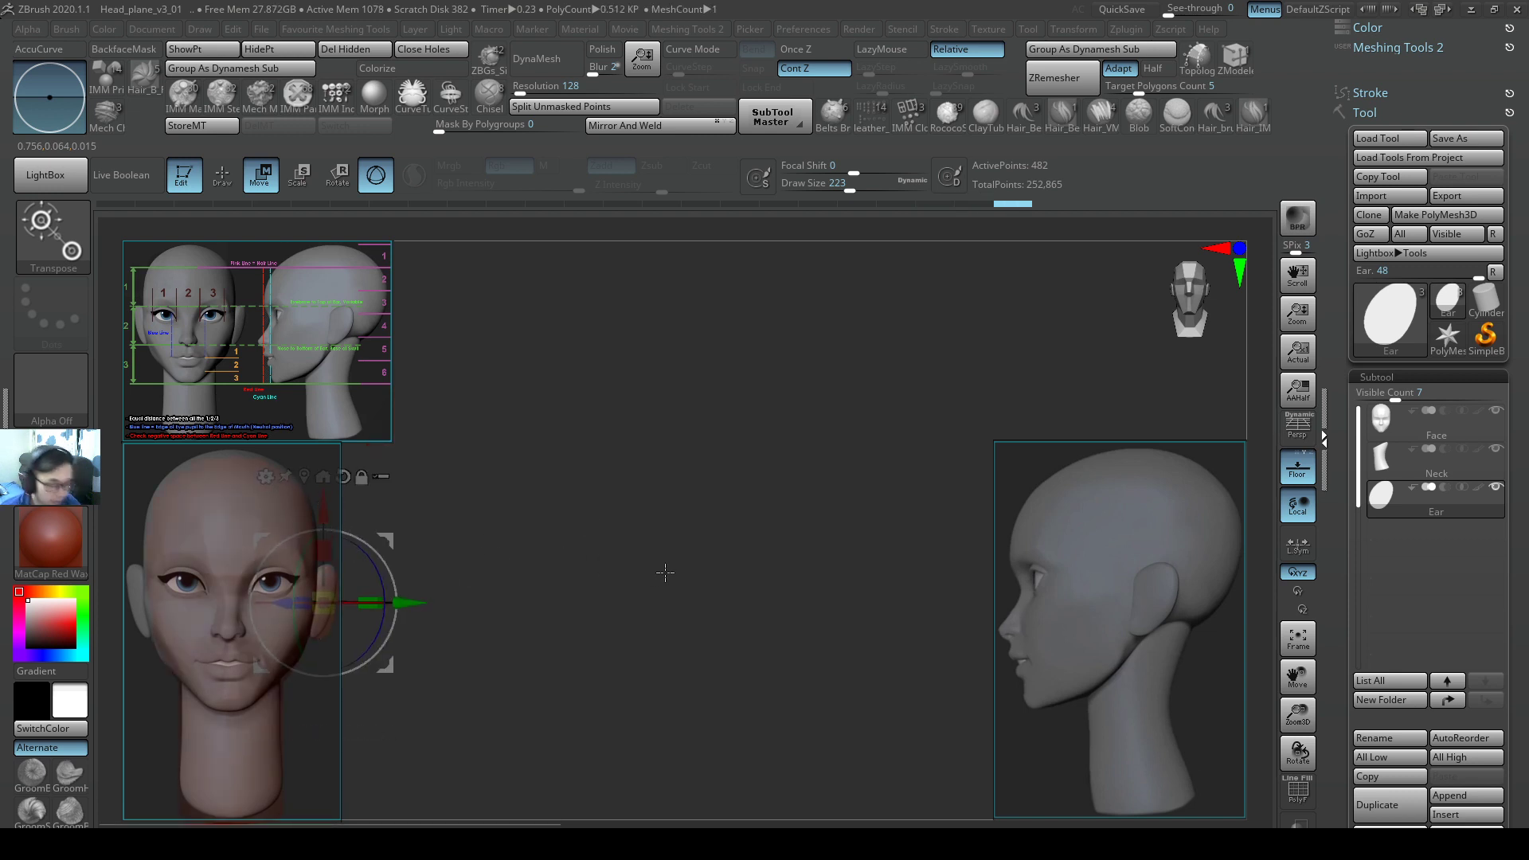
drag(665, 570, 805, 580)
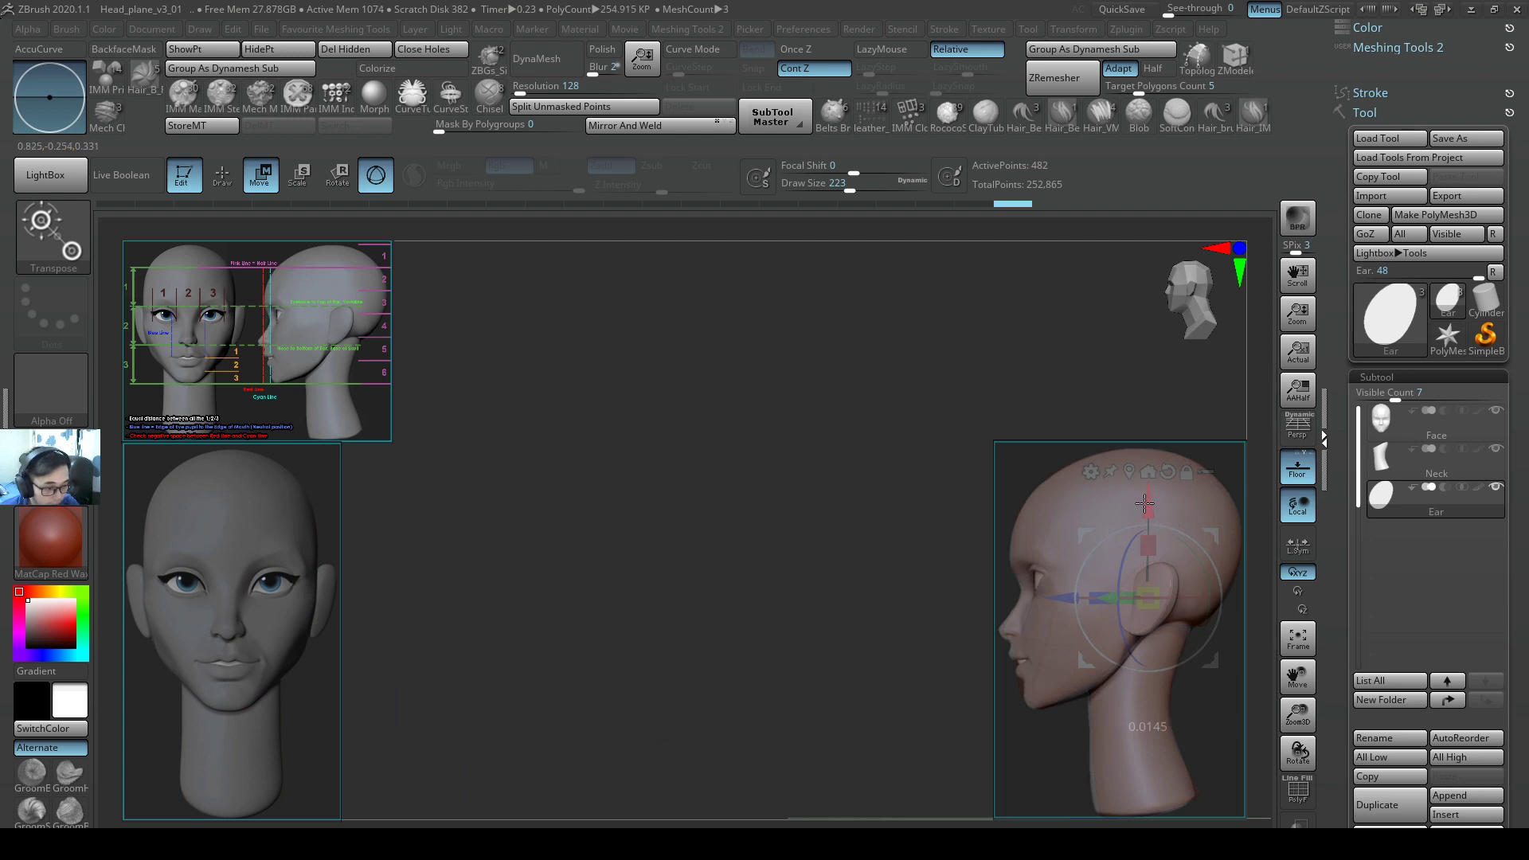
drag(1065, 596, 1067, 597)
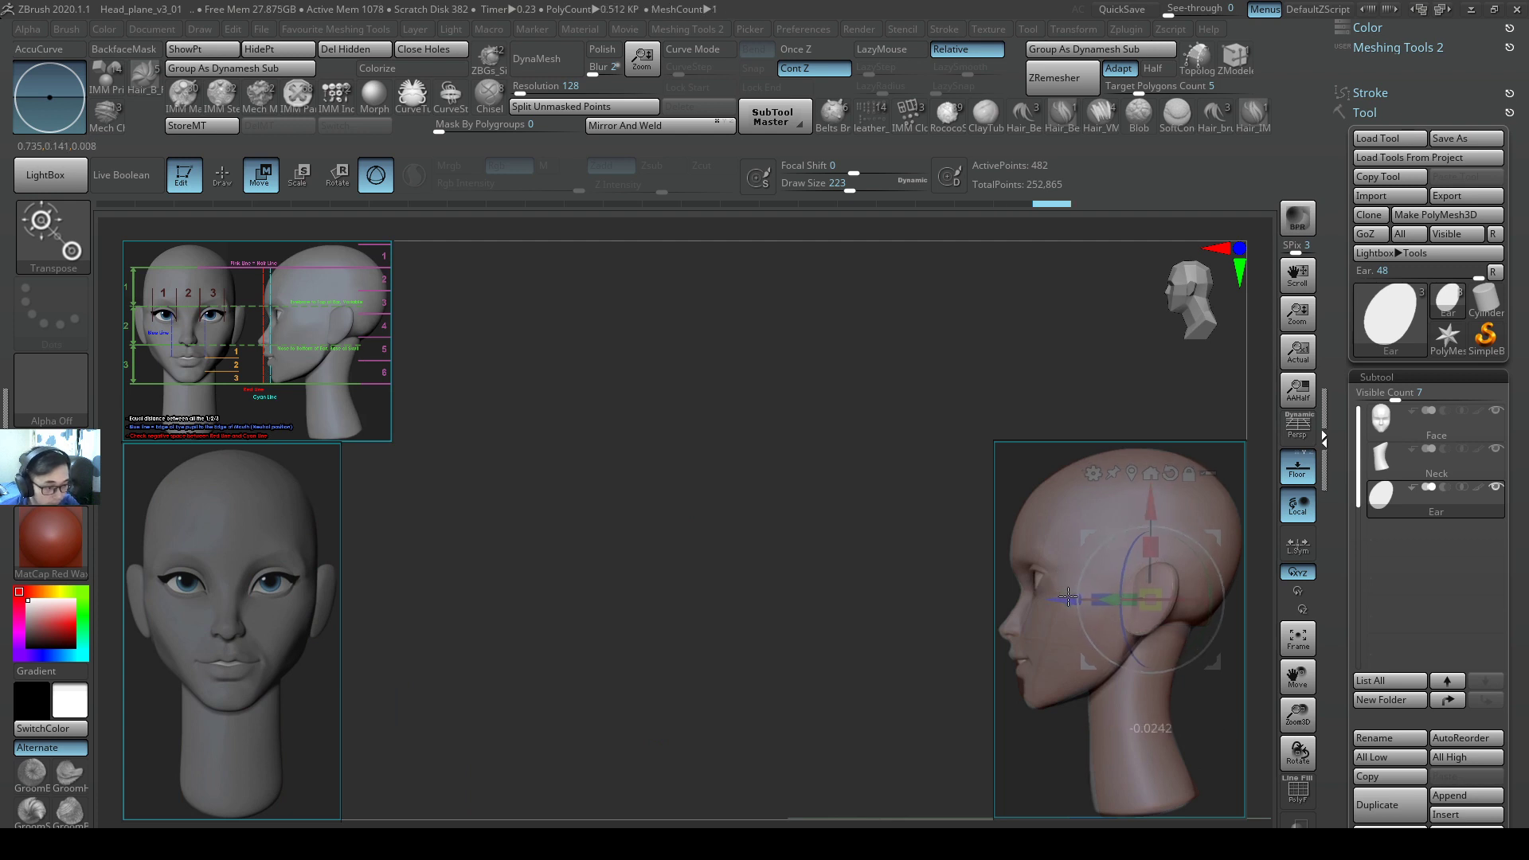
Return to Draw mode and make TrimCurve the active selection brush.
key(q)
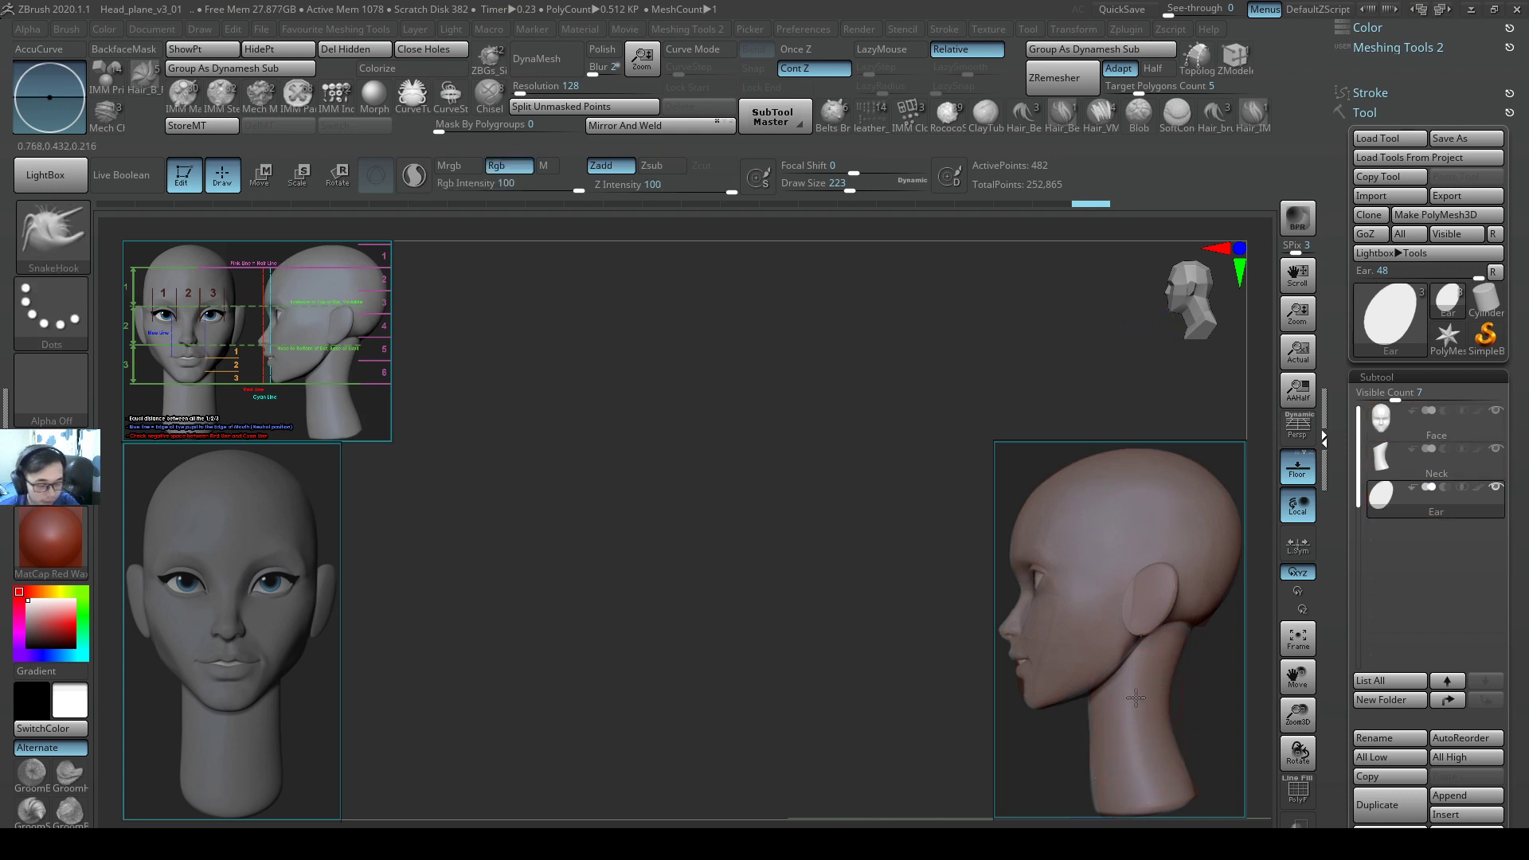
key(b)
key(t)
key(c)
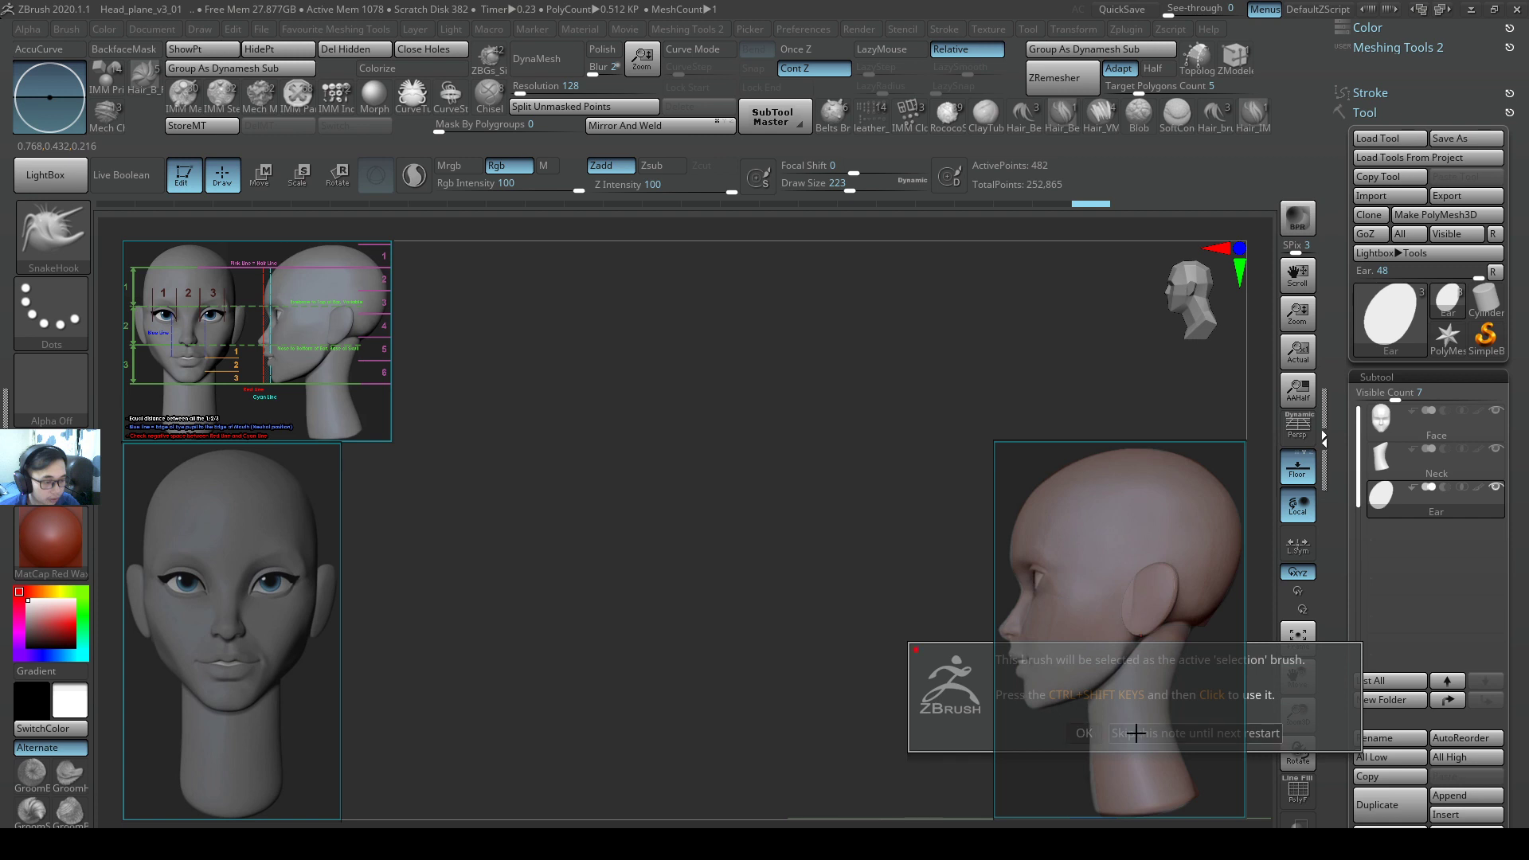
click(1141, 734)
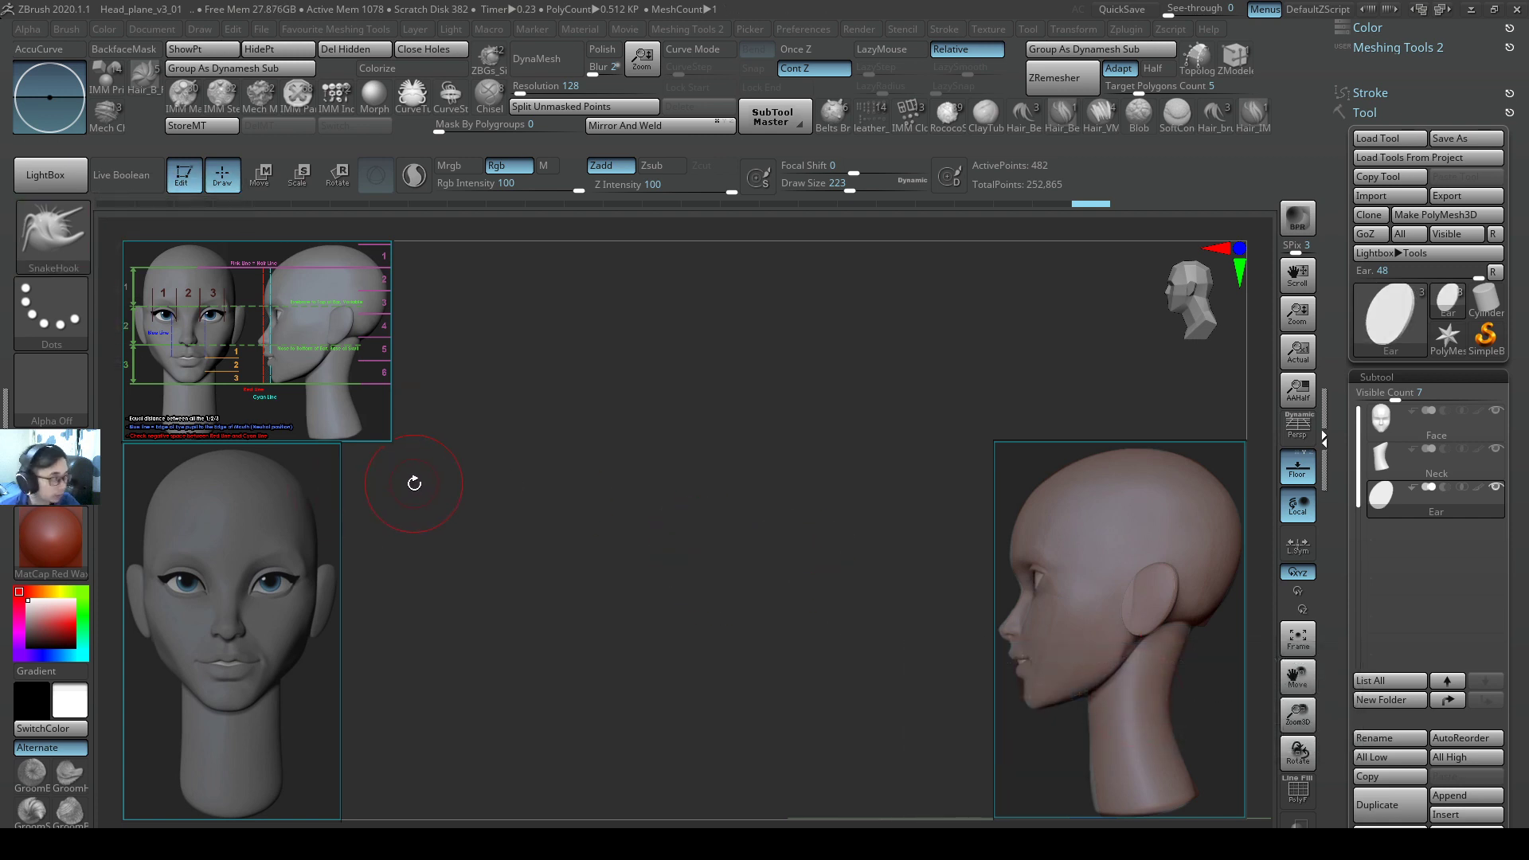
Try to trim off the front edge of the Ear along the side reference with the TrimCurve brush.
ctrl+shift+drag(691, 601, 989, 406)
ctrl+shift+drag(1103, 686, 1142, 535)
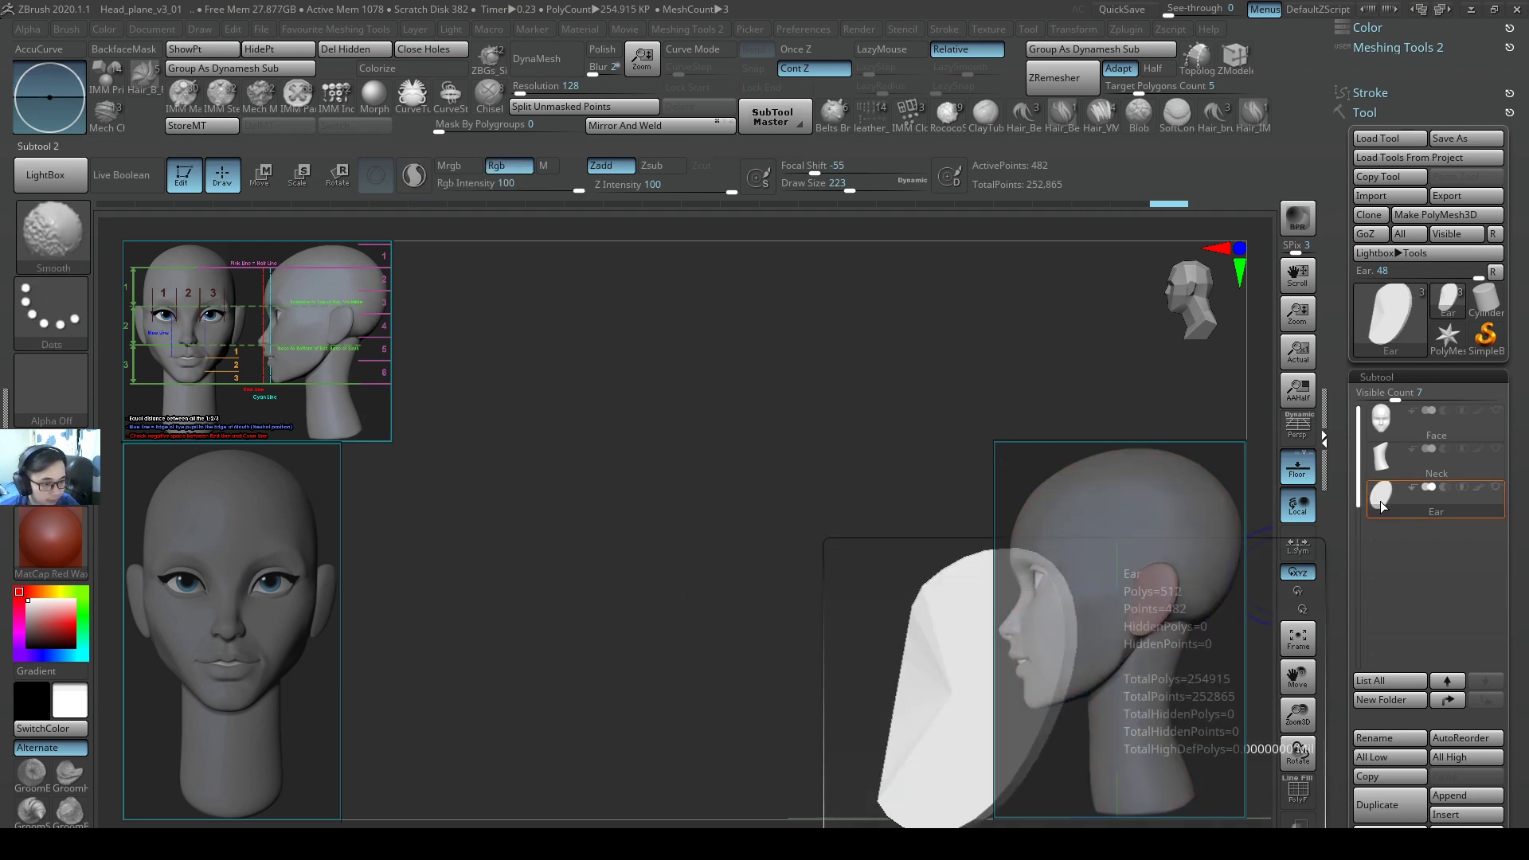
alt+right_drag(832, 512, 585, 500)
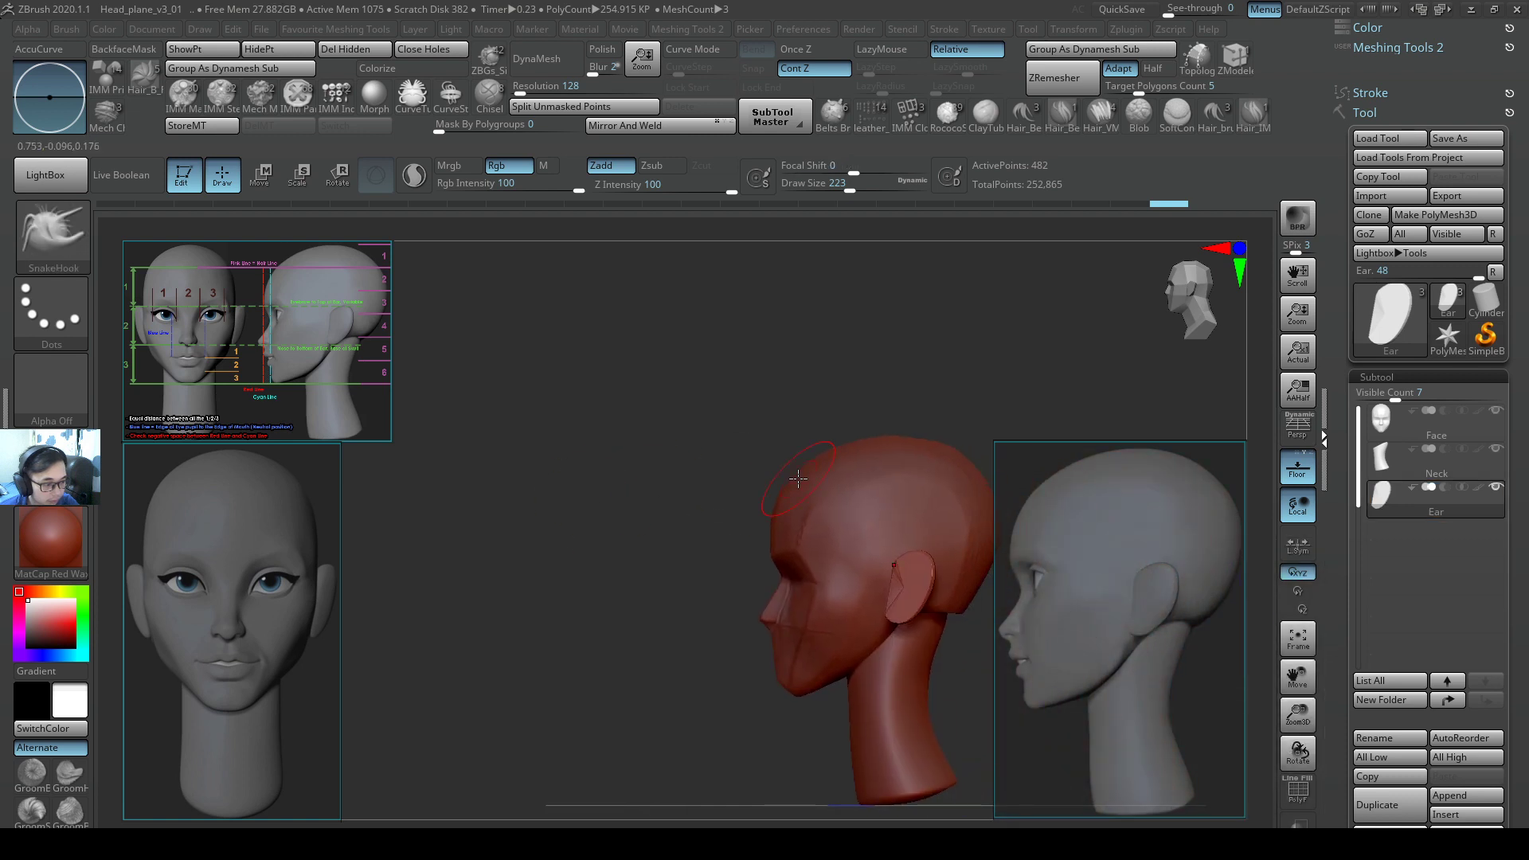
ctrl+right_drag(798, 478, 932, 461)
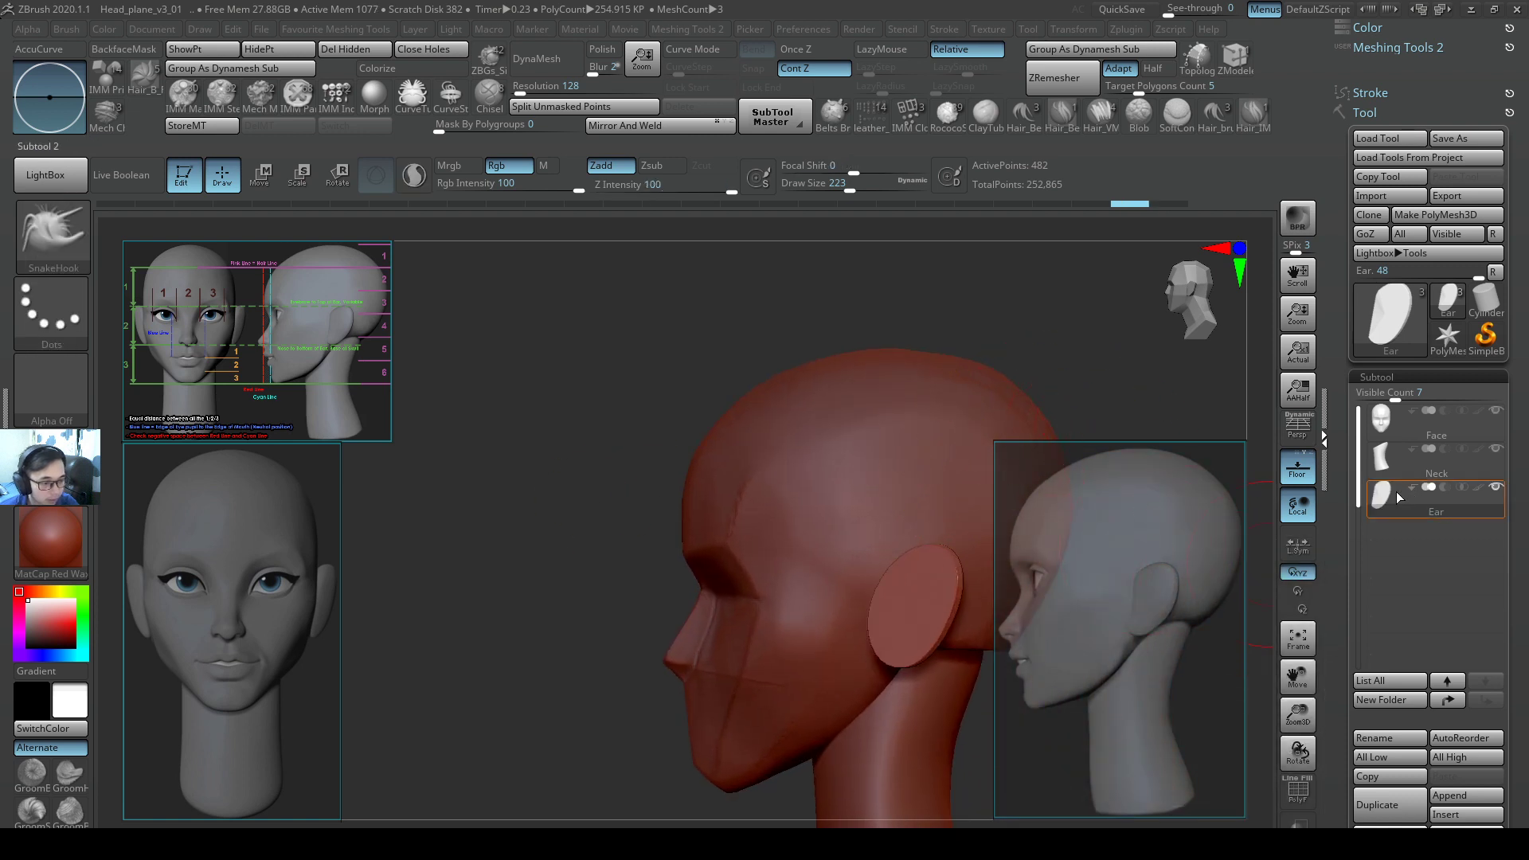
Convert the Ear to a DynaMesh and set its resolution to 248 to match the Face.
click(543, 86)
text(250)
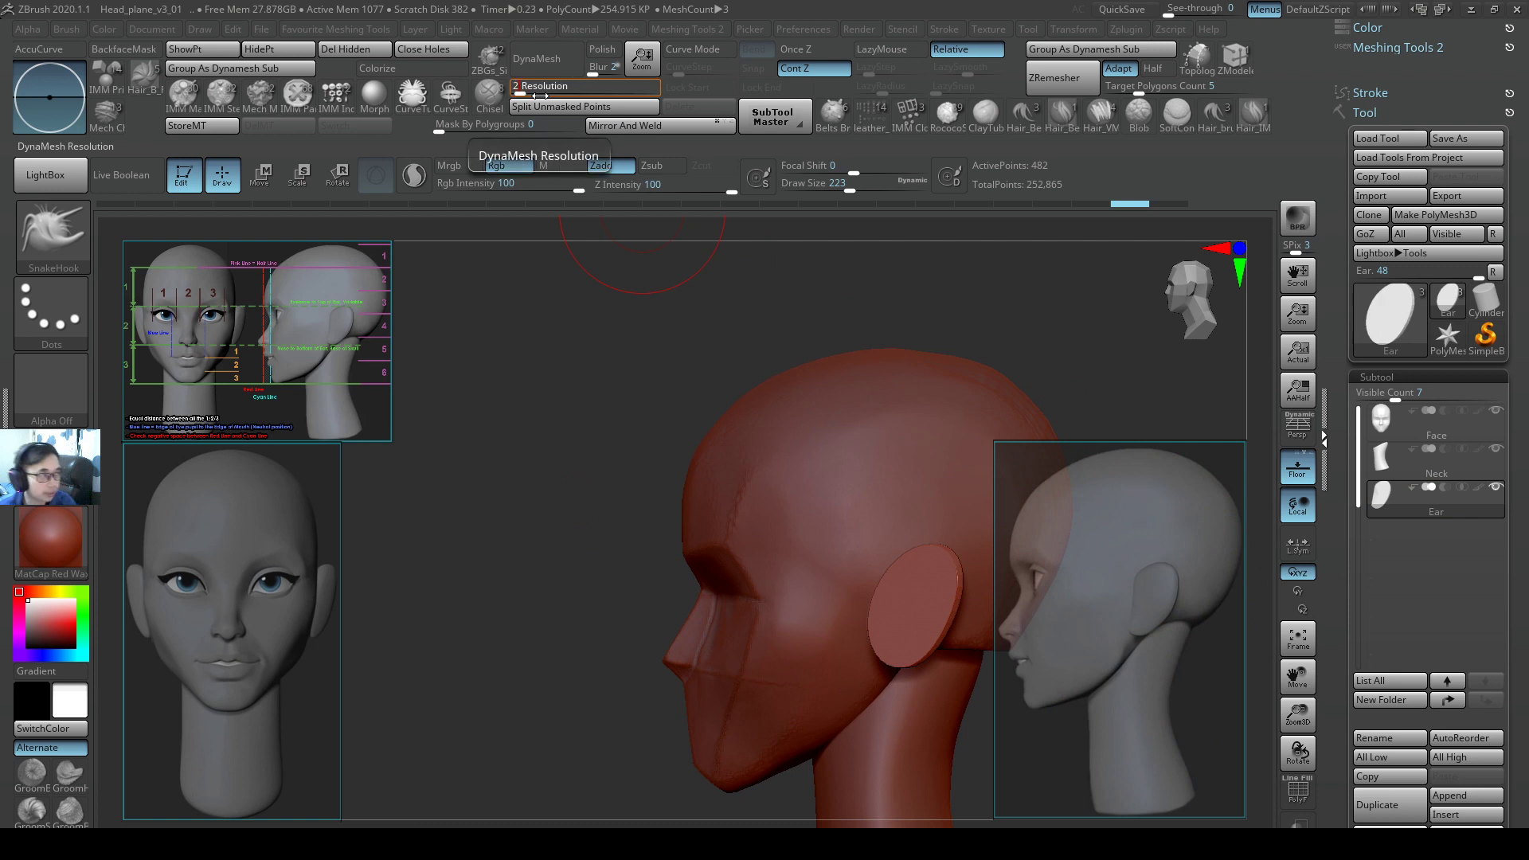
click(551, 54)
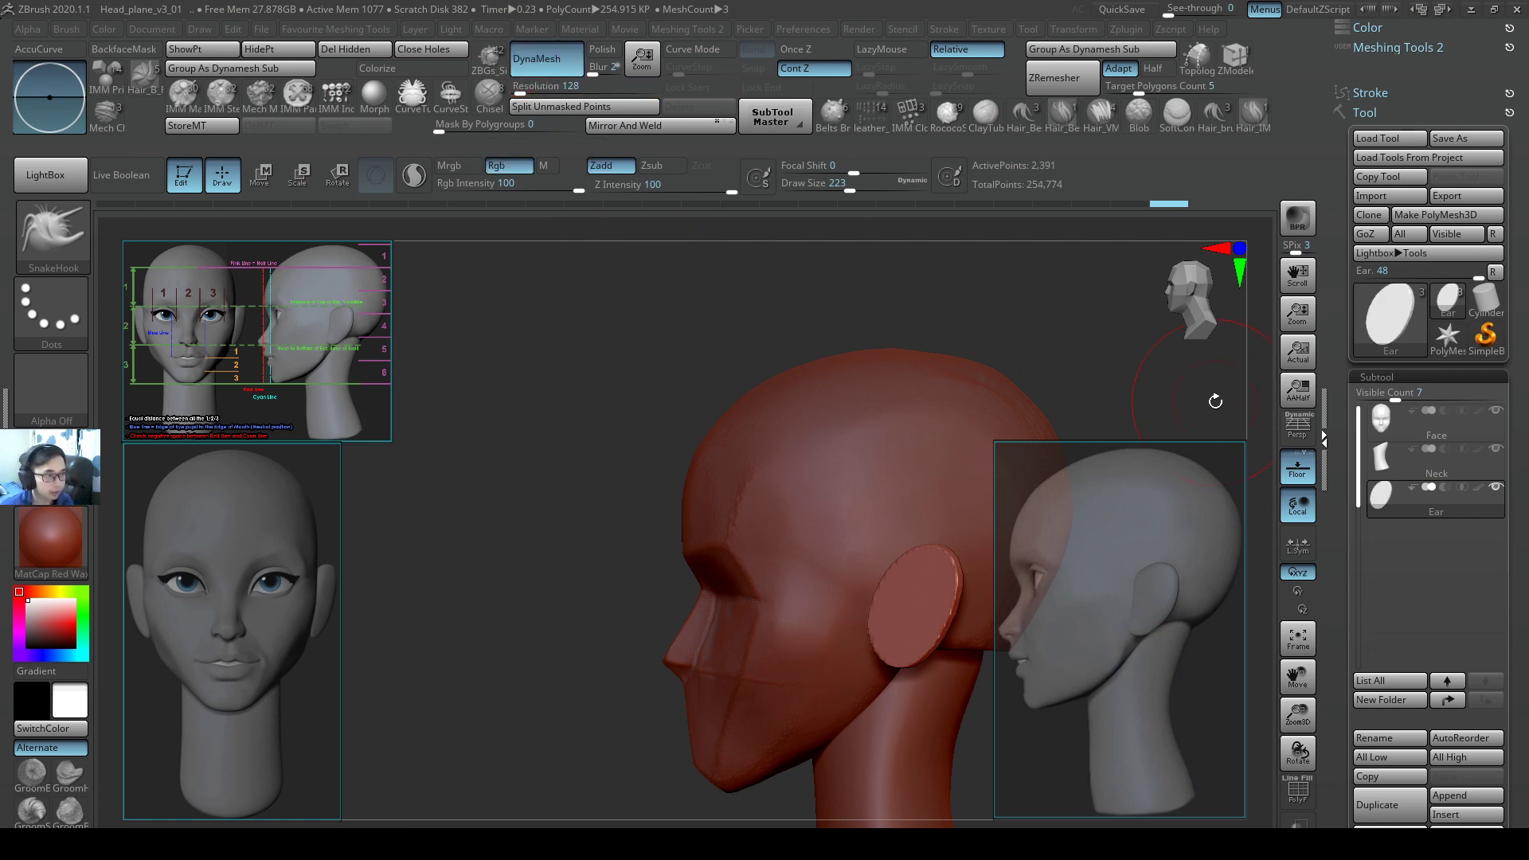
click(1386, 452)
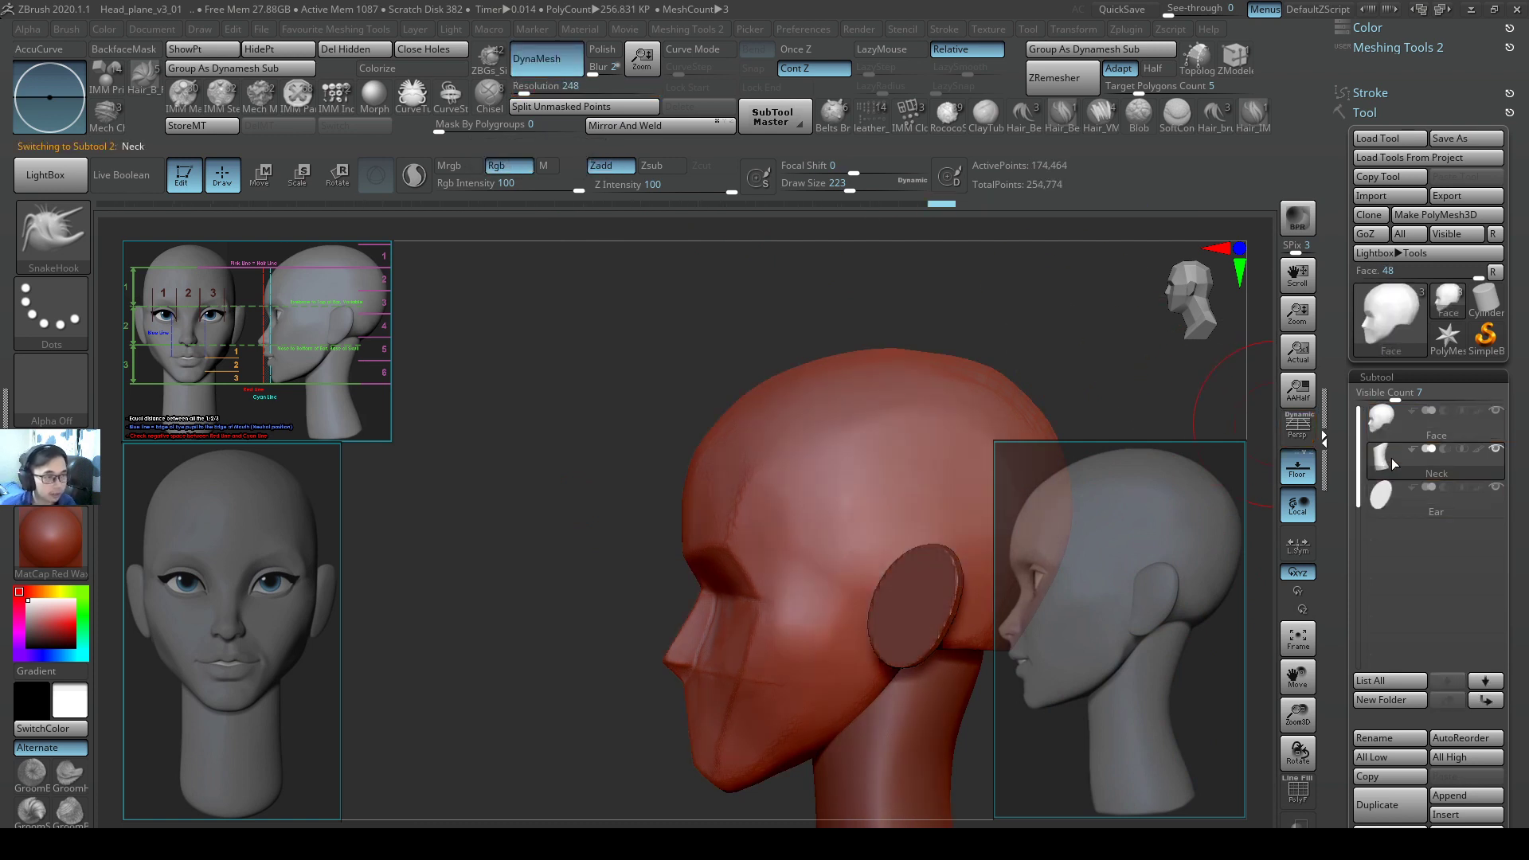
click(1381, 494)
right_drag(860, 371, 789, 235)
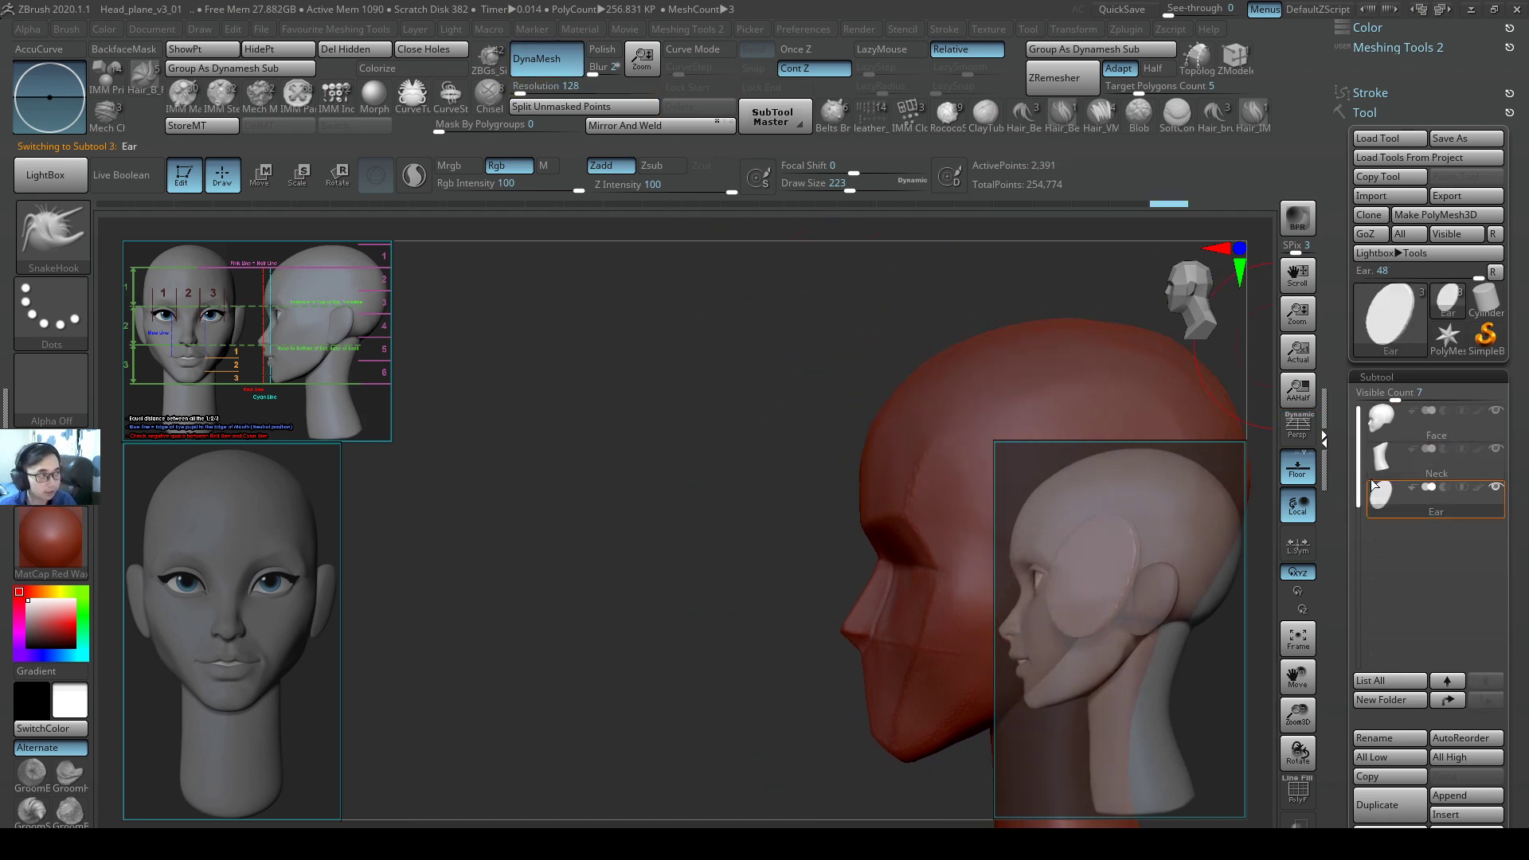
click(544, 86)
text(248)
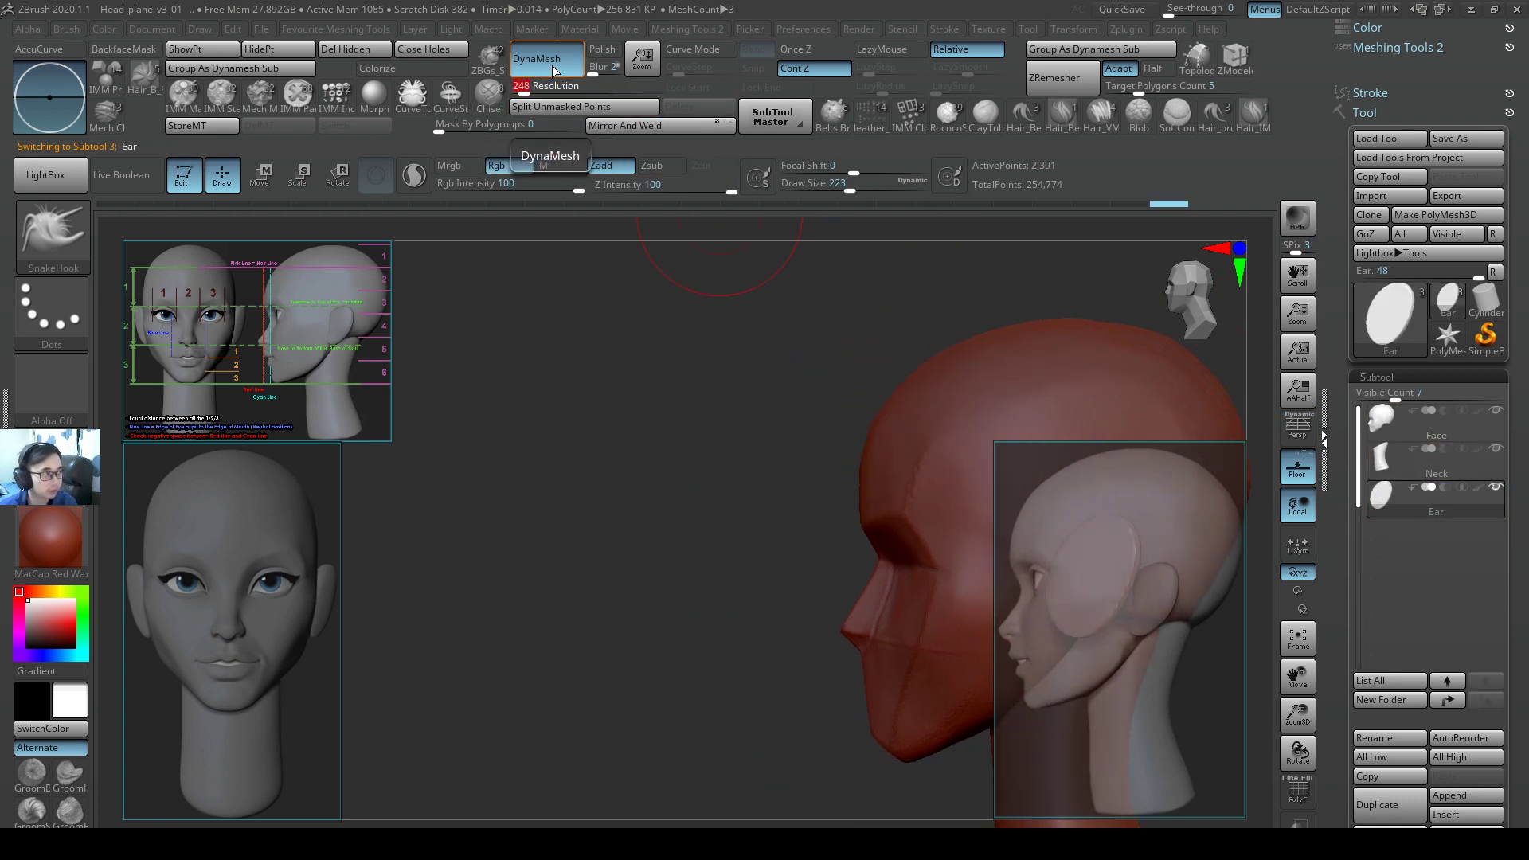
key(Return)
click(566, 65)
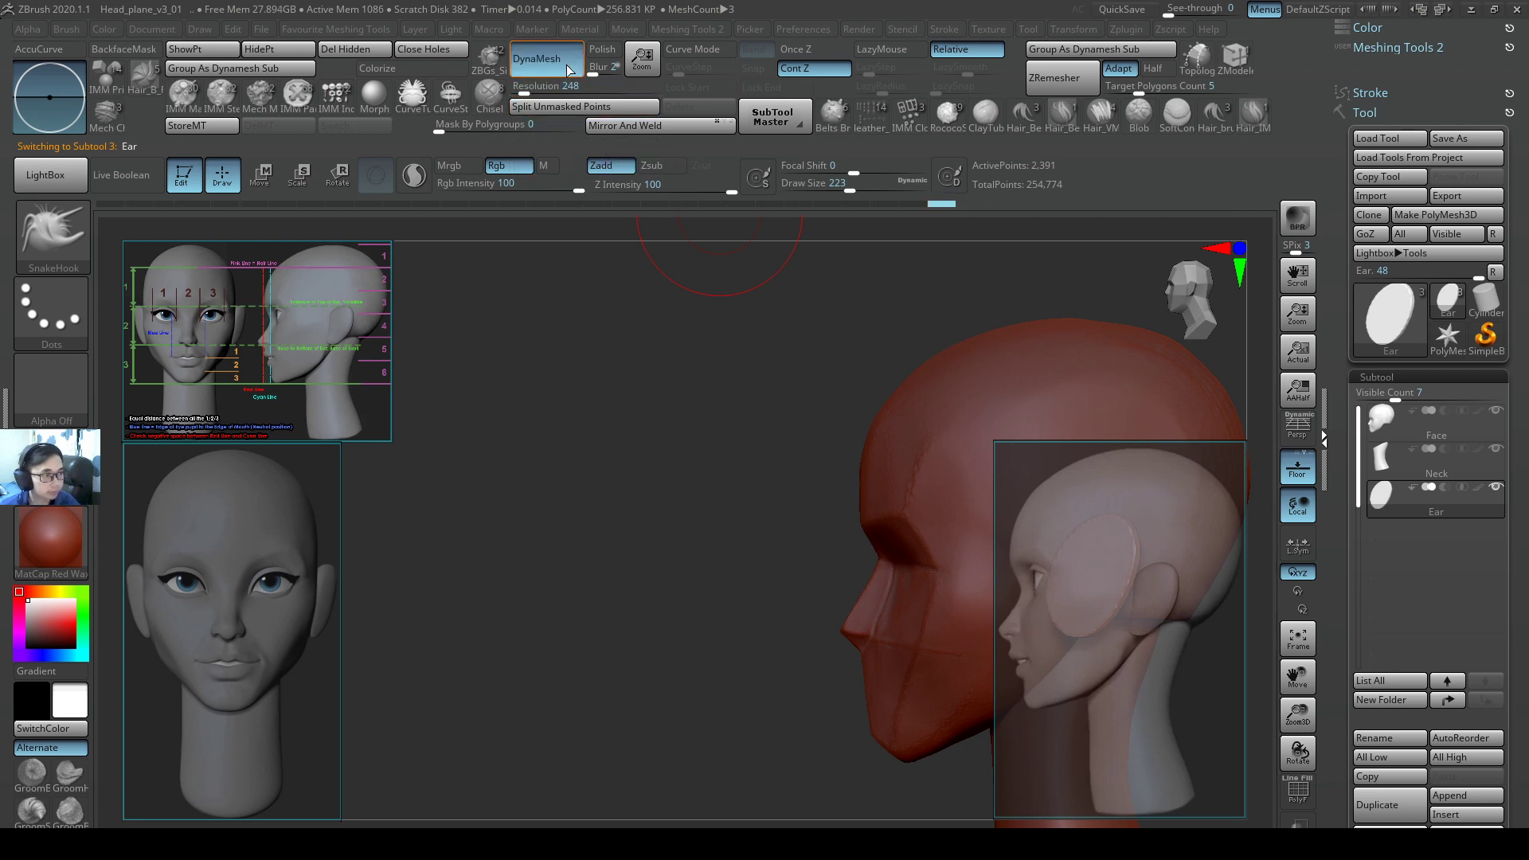
Show the polyframe and compare the mesh density of the Ear with the Neck, reducing the draw size to 62.
alt+right_drag(896, 425, 610, 407)
key(shift+f)
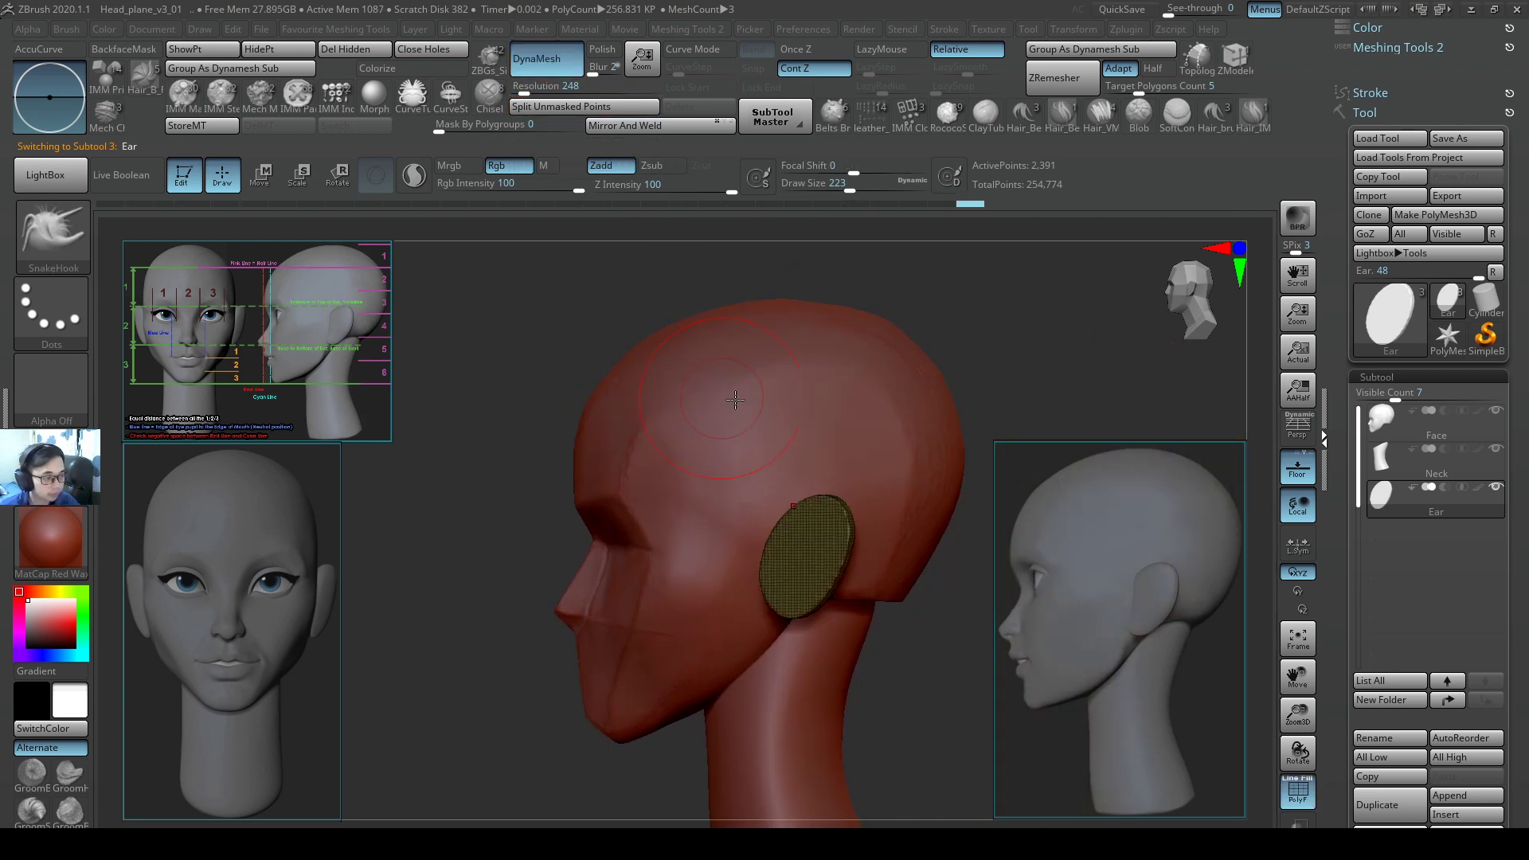
click(1381, 460)
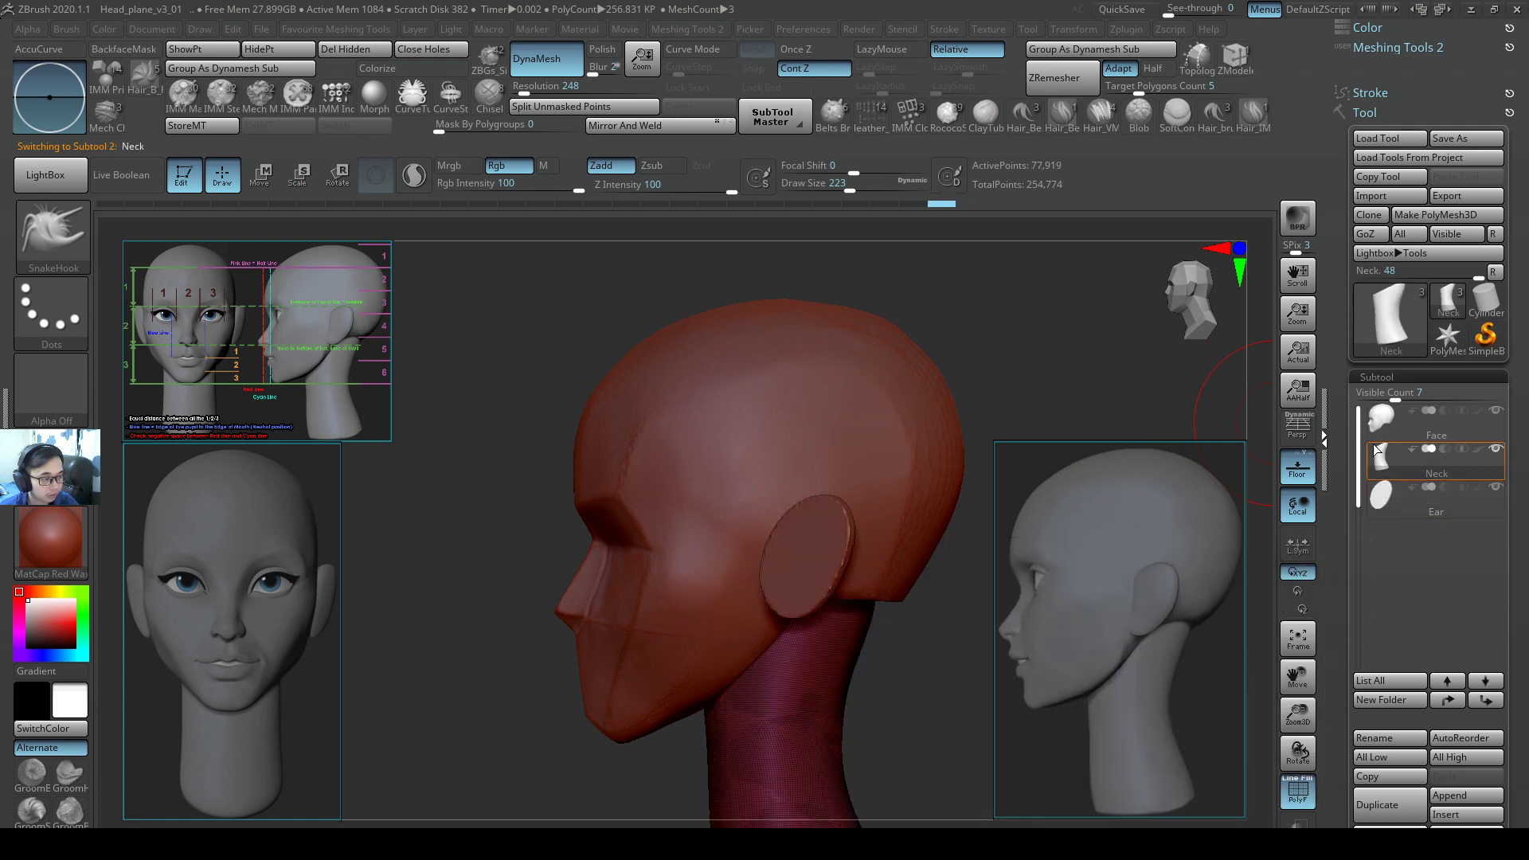
click(1383, 494)
ctrl+right_drag(824, 552, 872, 547)
key(s)
mouse_move(807, 545)
mouse_down()
mouse_move(774, 545)
mouse_move(806, 530)
mouse_up()
ctrl+right_drag(811, 522, 841, 522)
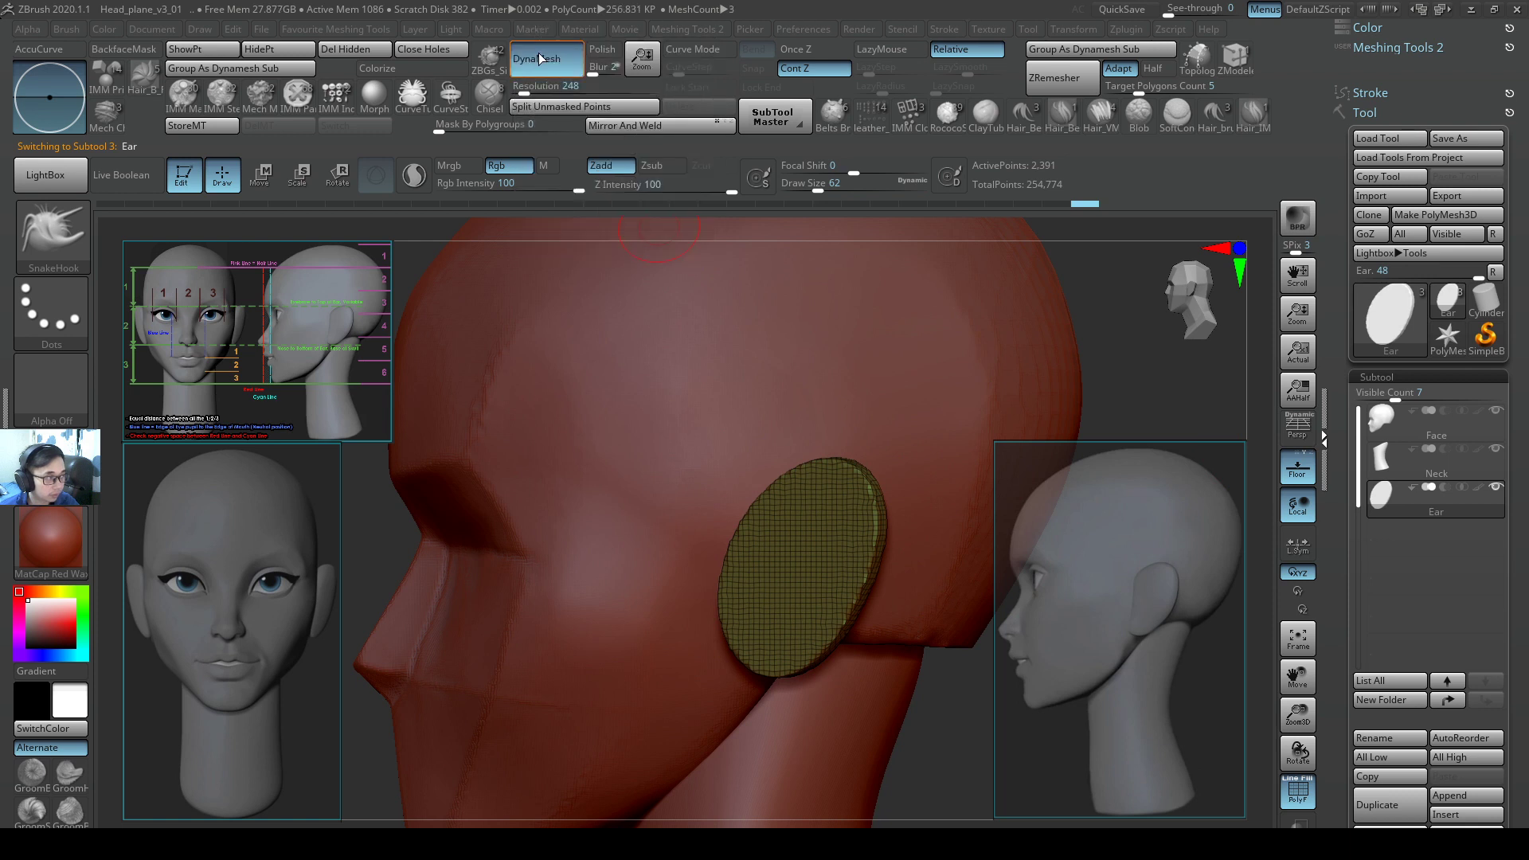
Turn off DynaMesh for the Ear and trim its front edge with TrimCurve to follow the ear in the side reference.
click(539, 53)
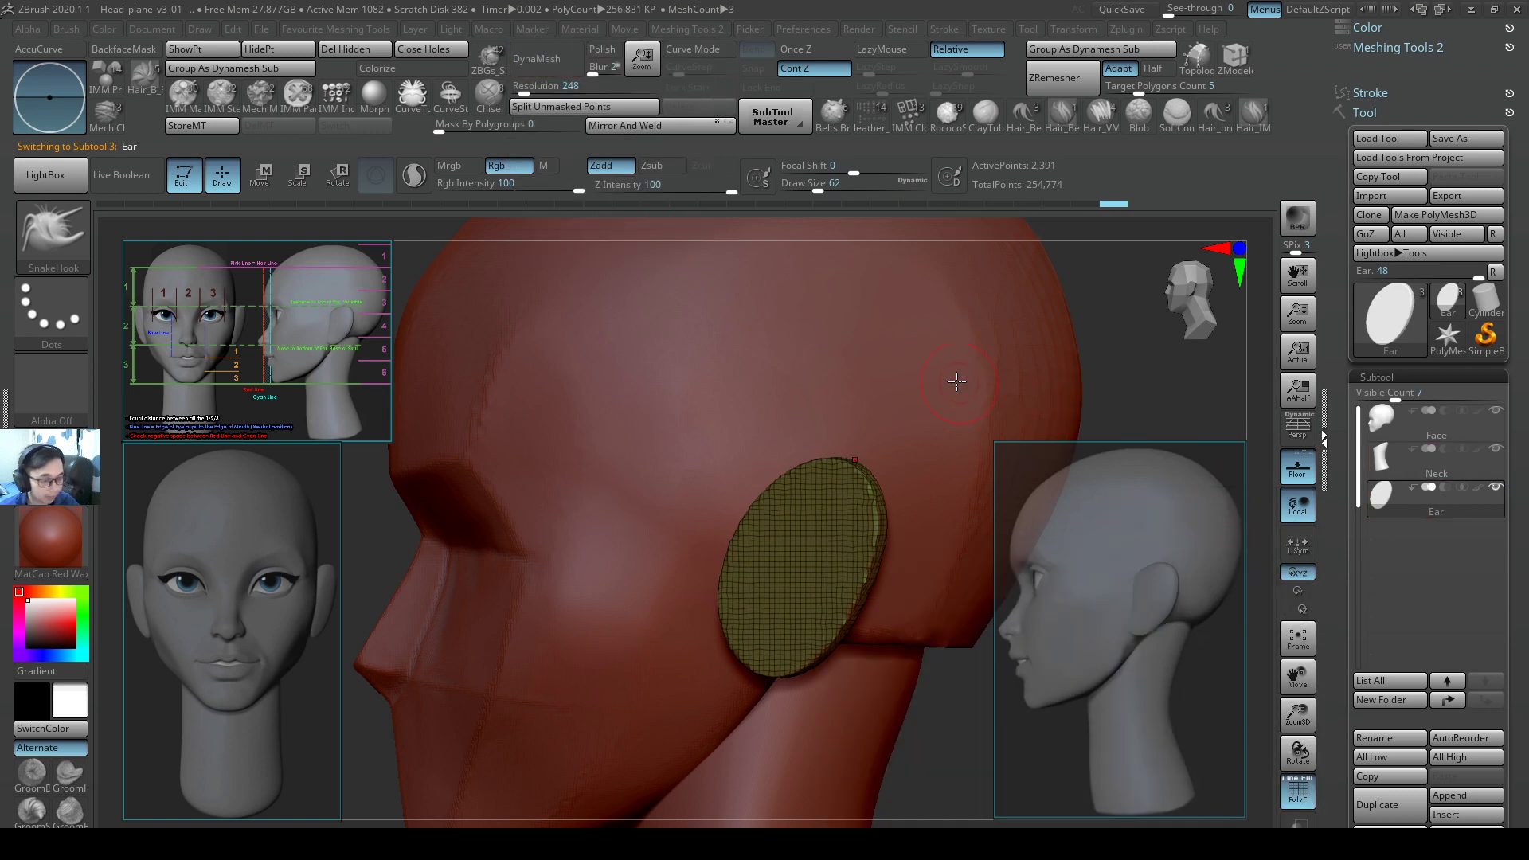
key(2)
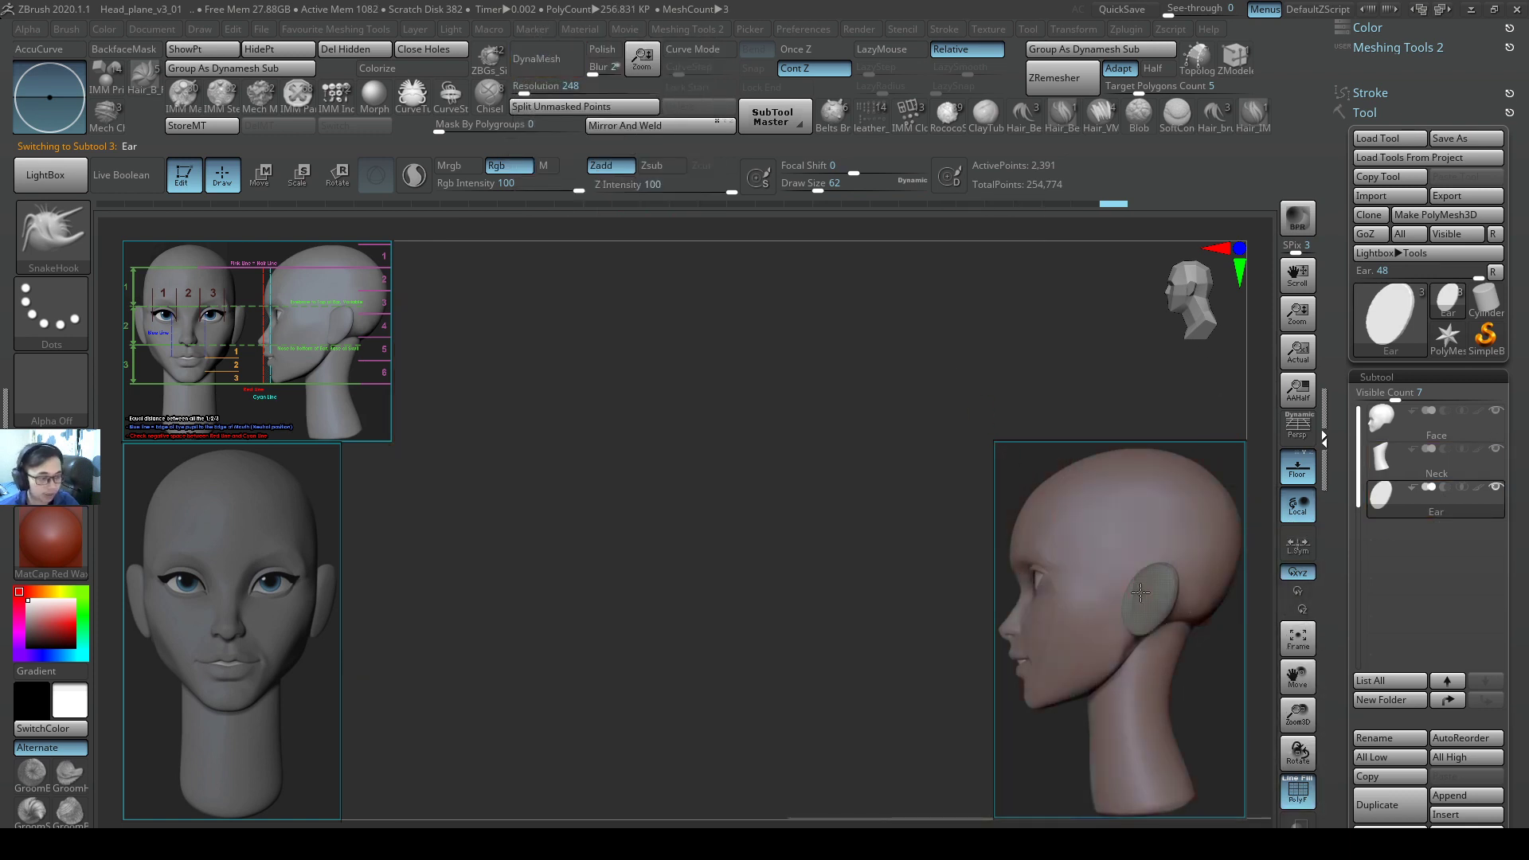
ctrl+shift+drag(1119, 691, 1141, 544)
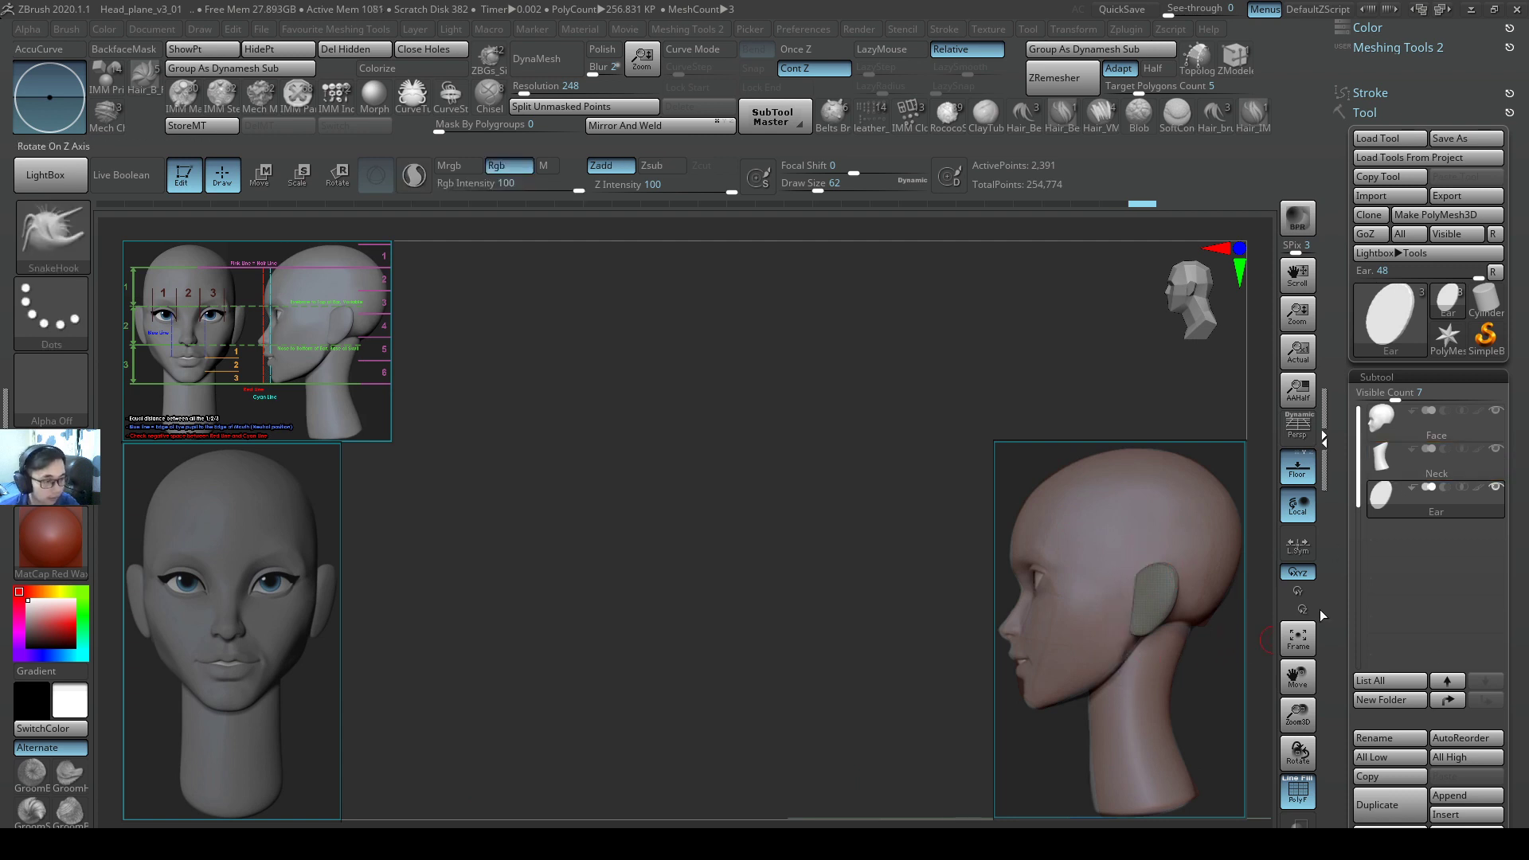
mouse_move(1380, 502)
Increase the SnakeHook brush's draw size to 234 for work on the Ear.
key(shift+f)
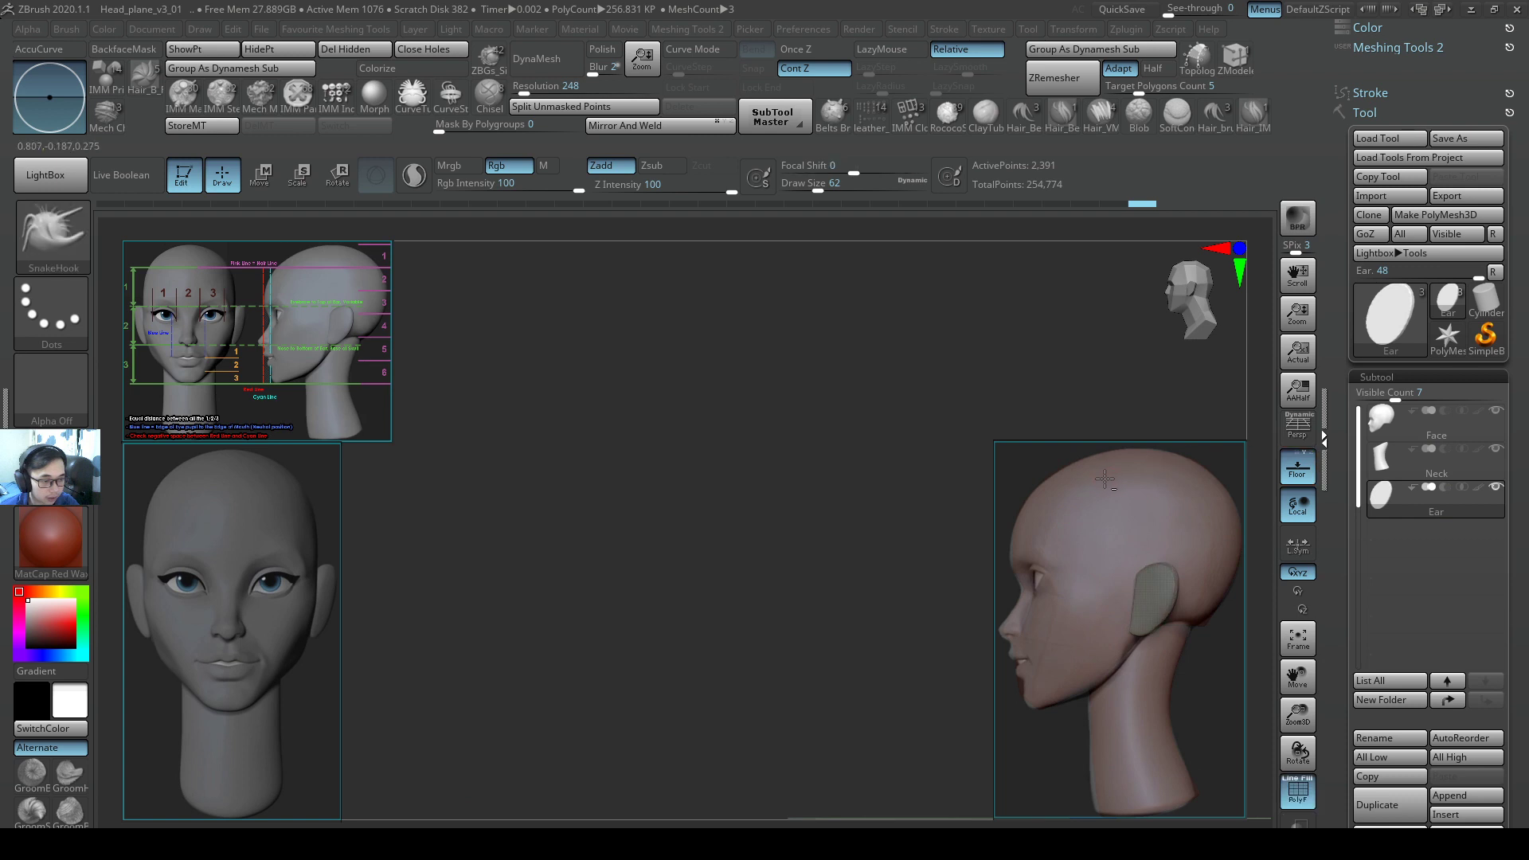
key(s)
drag(1196, 561, 1224, 561)
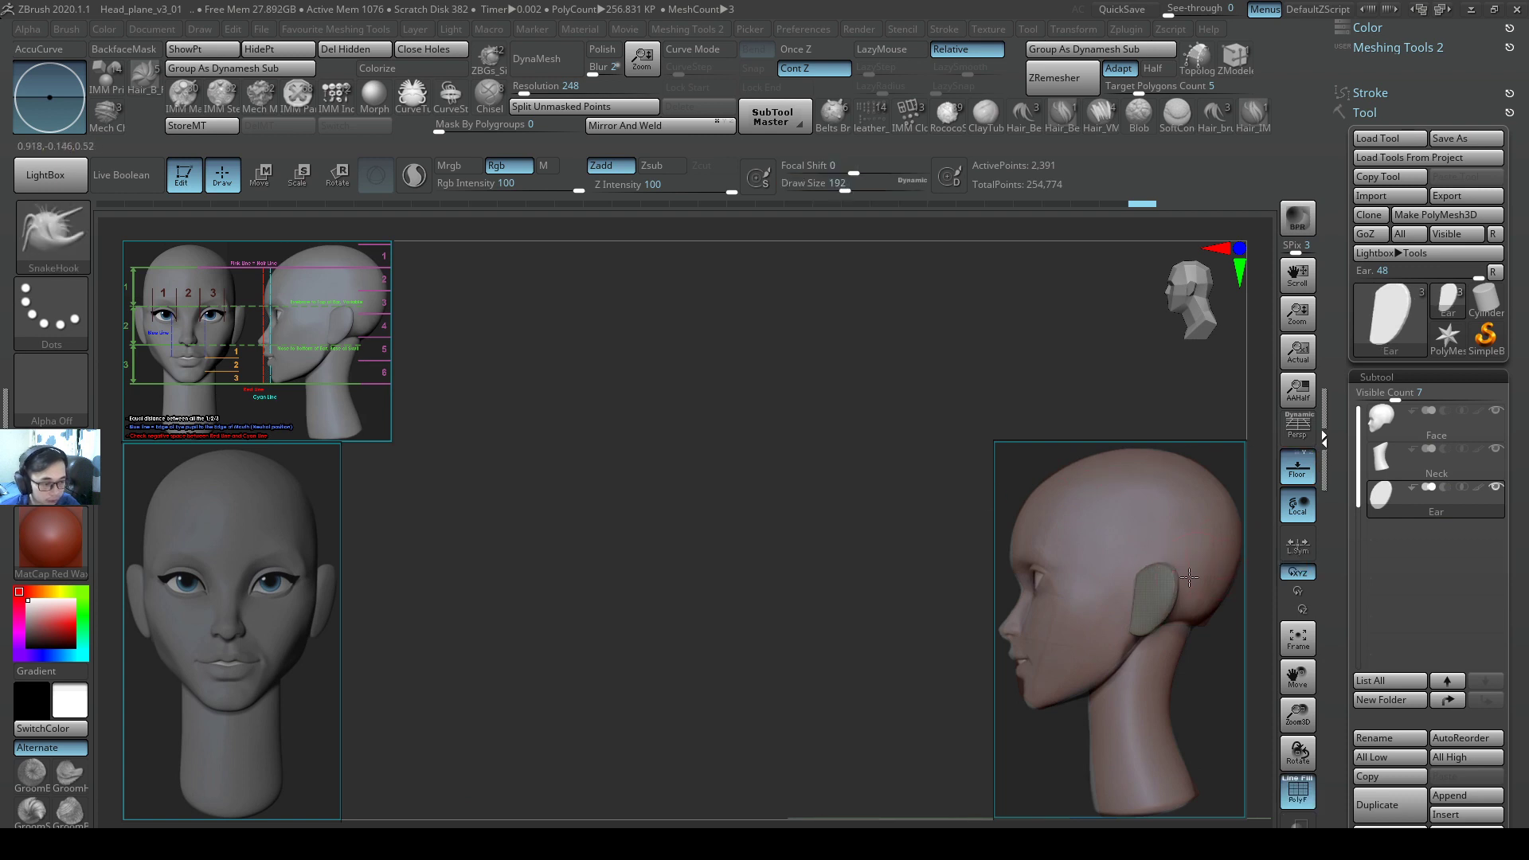
key(s)
click(1171, 572)
Hide the polyframe and examine the trimmed Ear against the head, keeping the Ear as the active subtool.
key(shift+f)
key(shift+f)
key(shift+f)
alt+click(1103, 531)
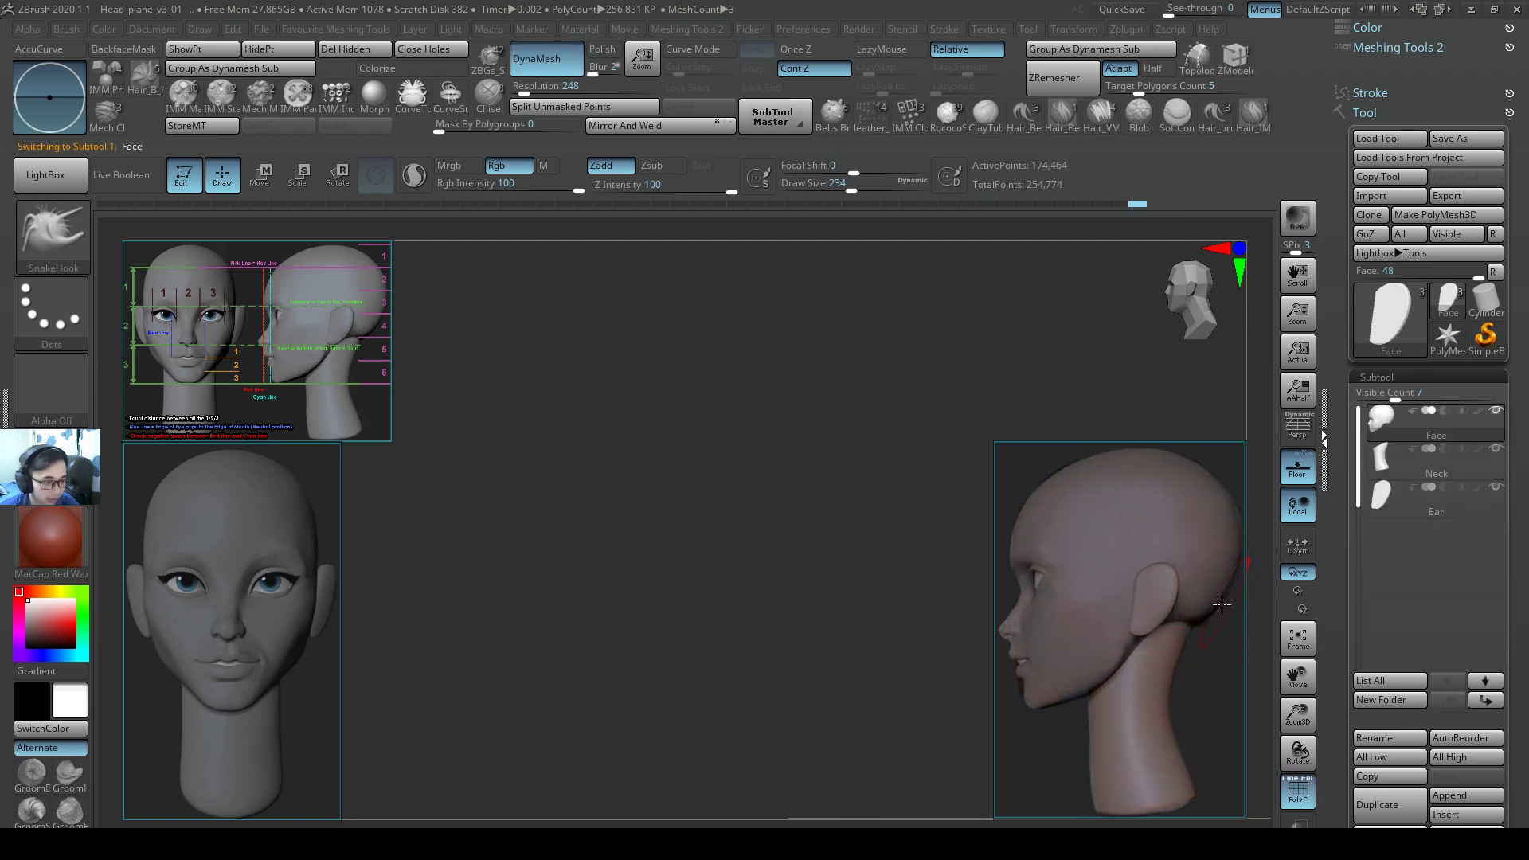
alt+click(1138, 594)
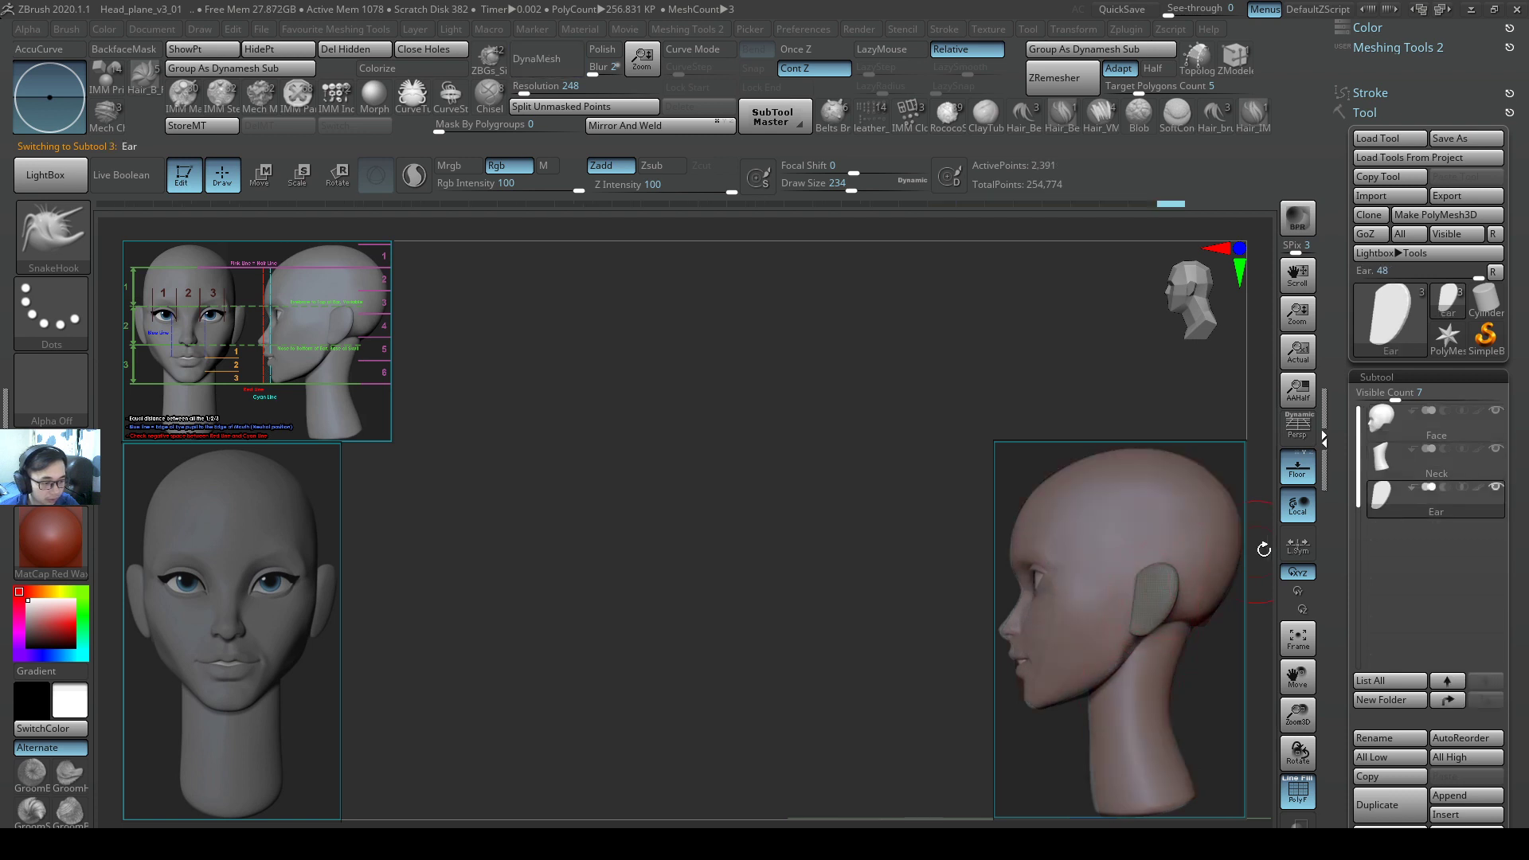
alt+drag(1015, 510, 737, 511)
key(shift)
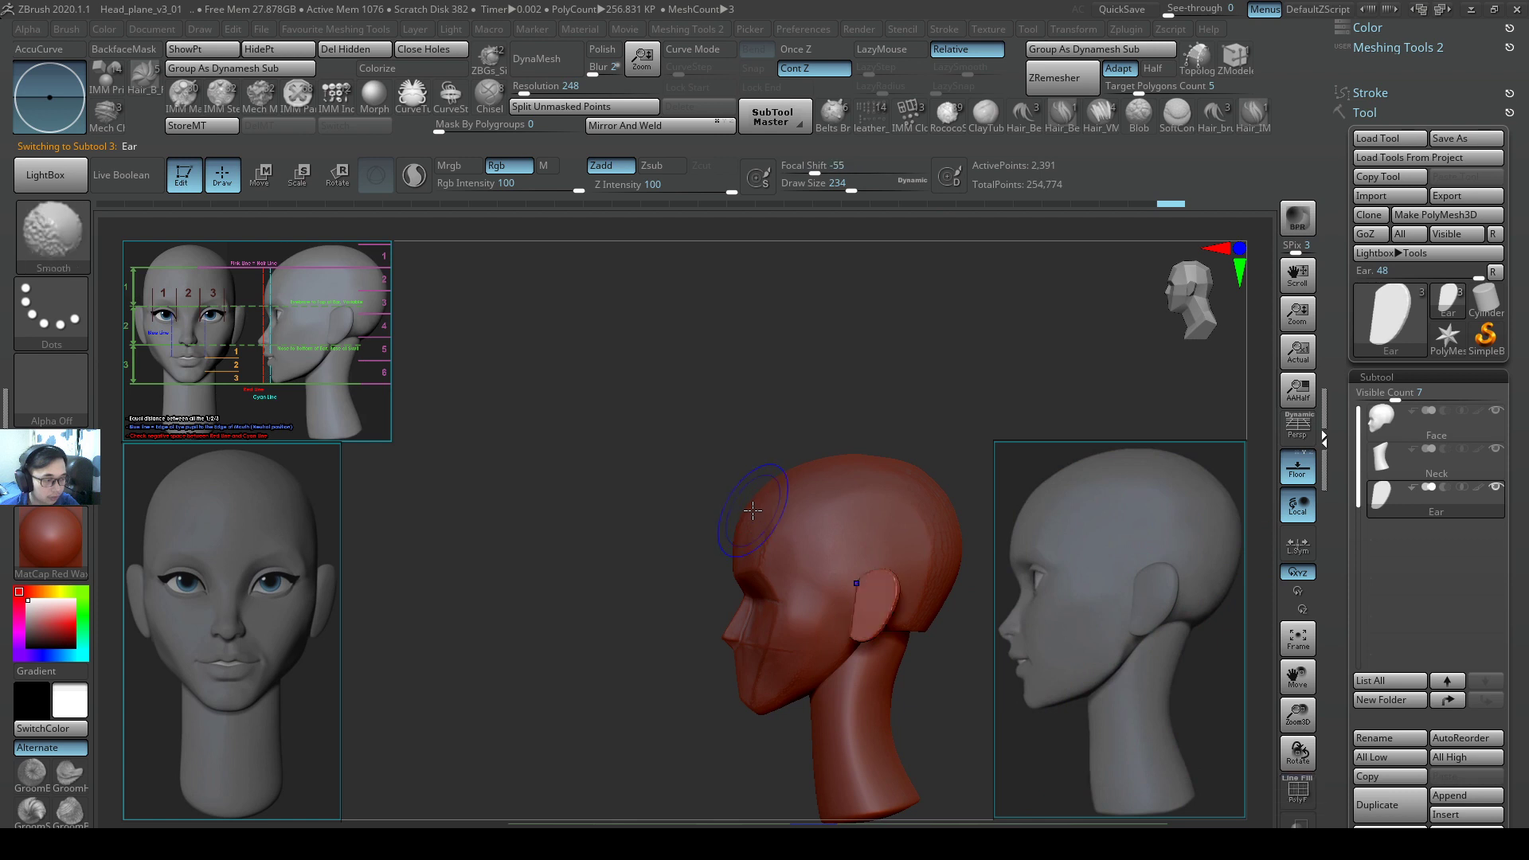
alt+drag(741, 454, 625, 412)
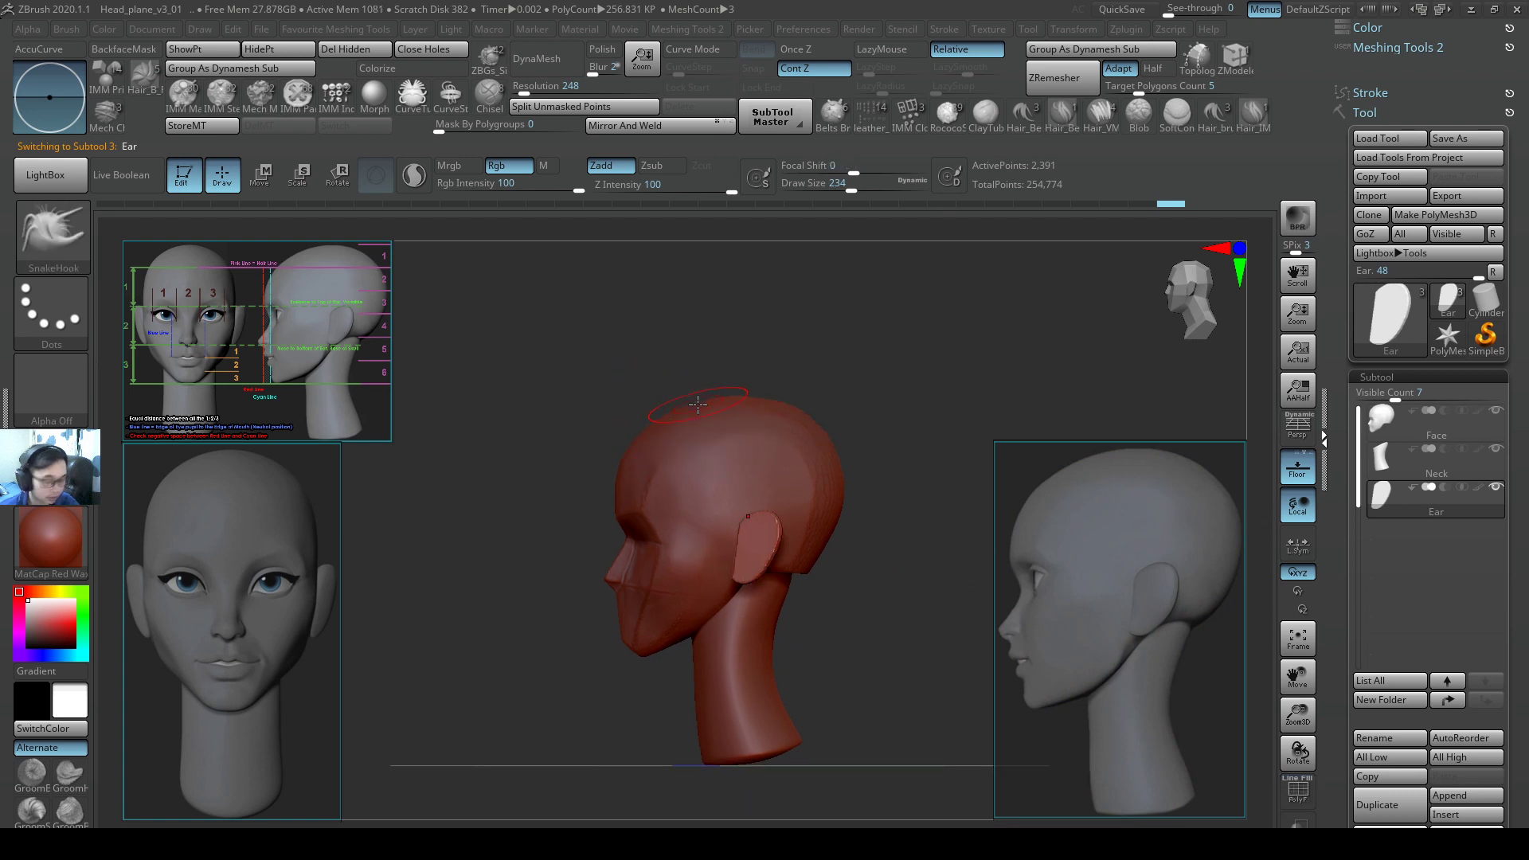
Recall the stored front view, align the front head reference image with the model, and set it transparent to the mouse.
key(1)
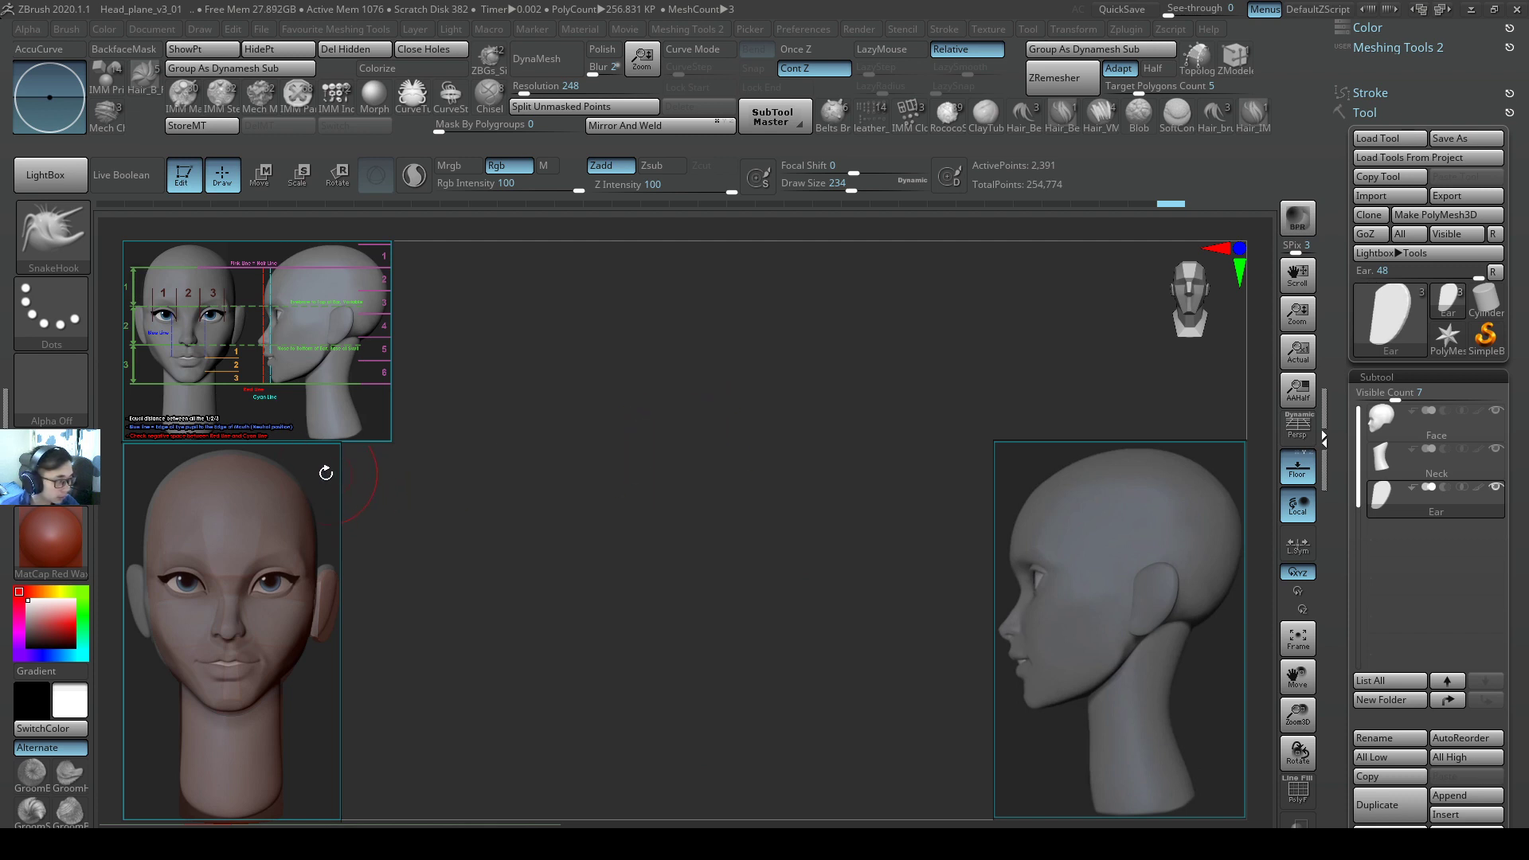
key(super)
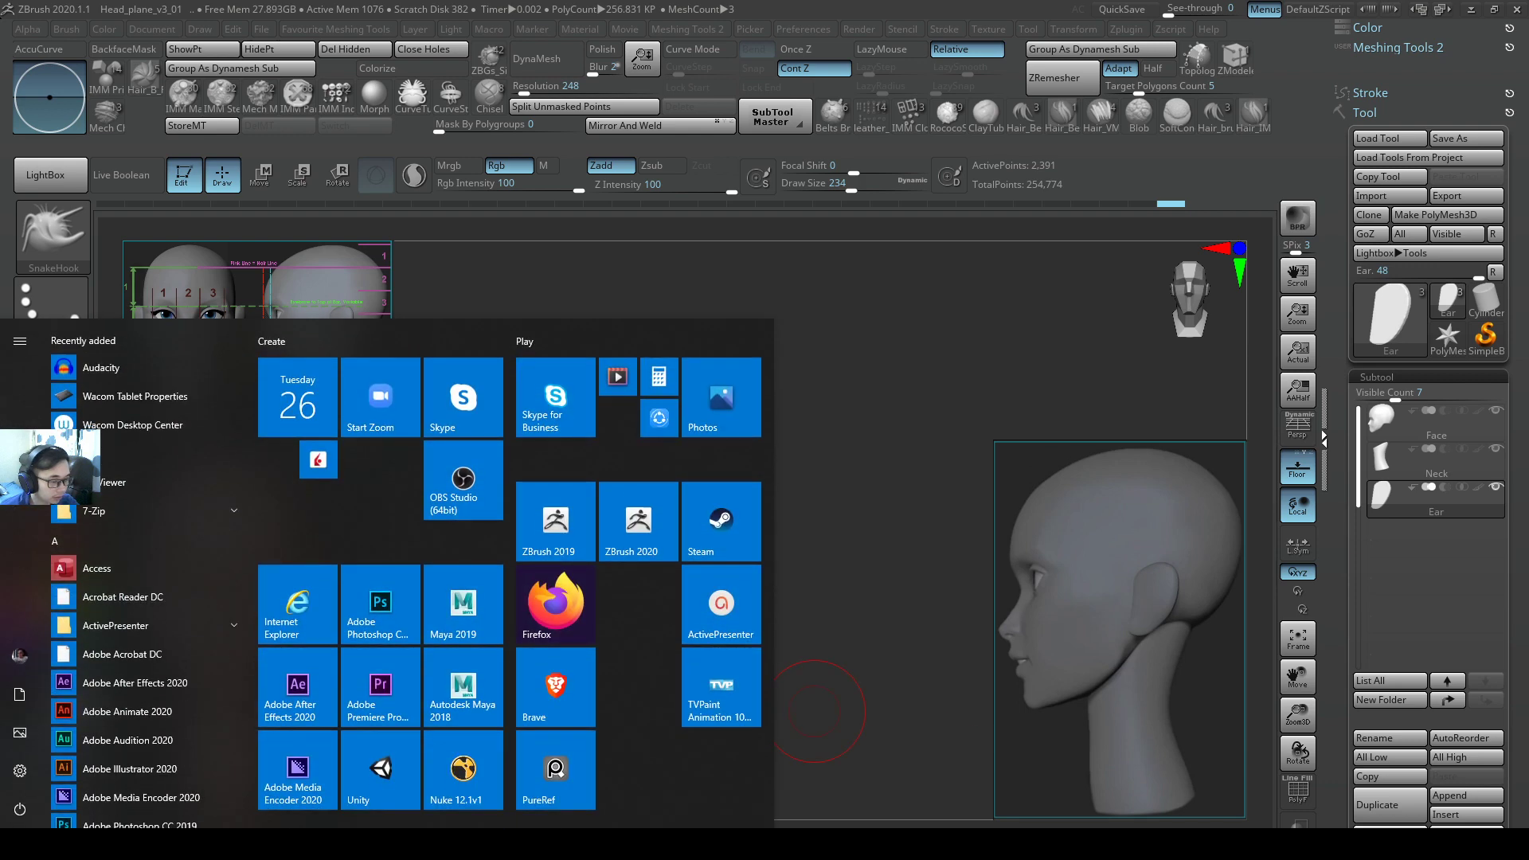
key(super)
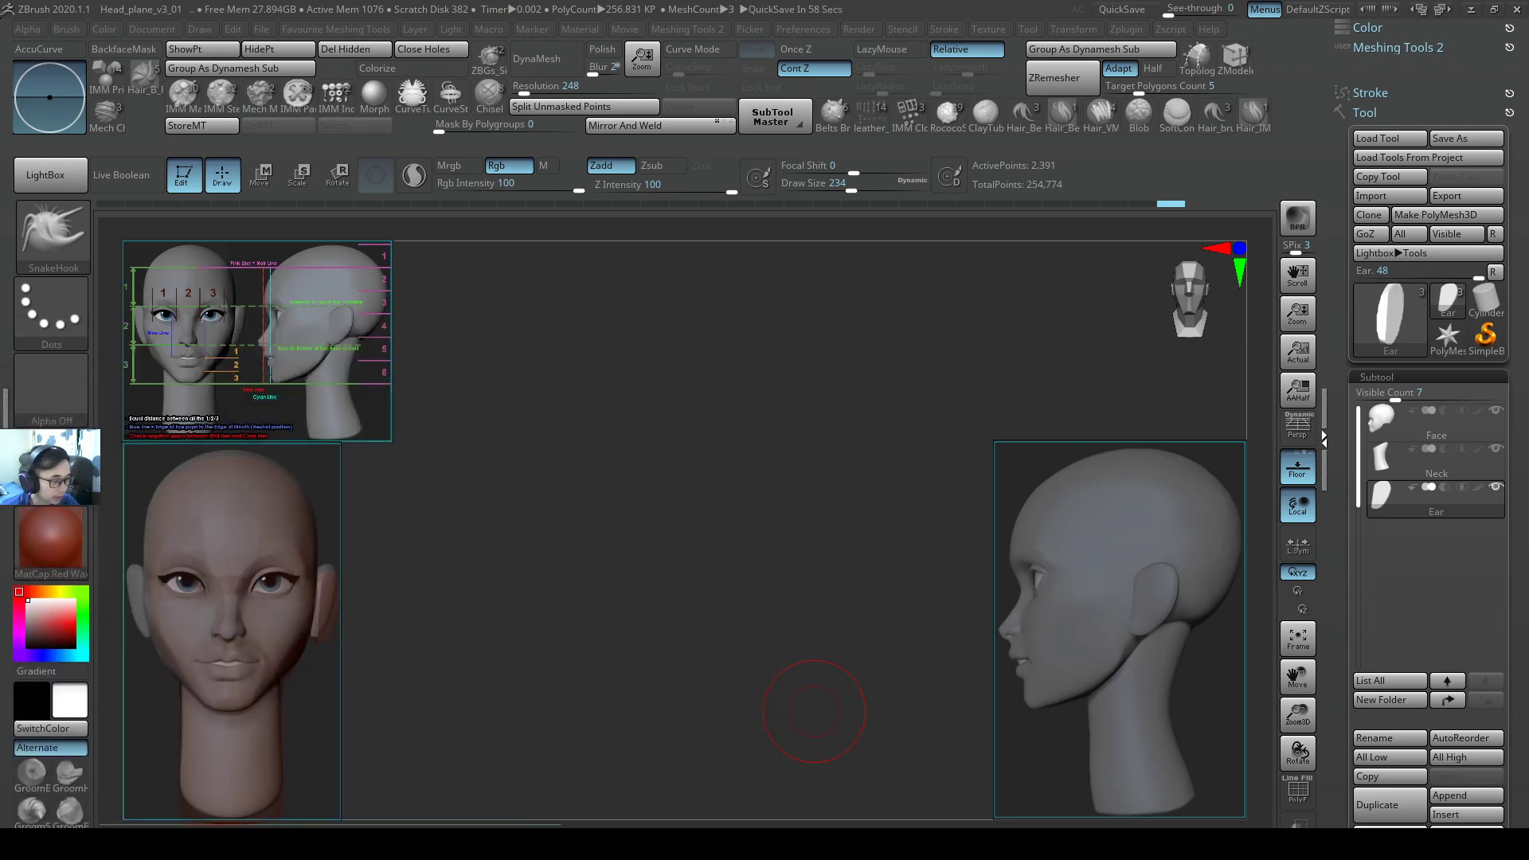
key(super)
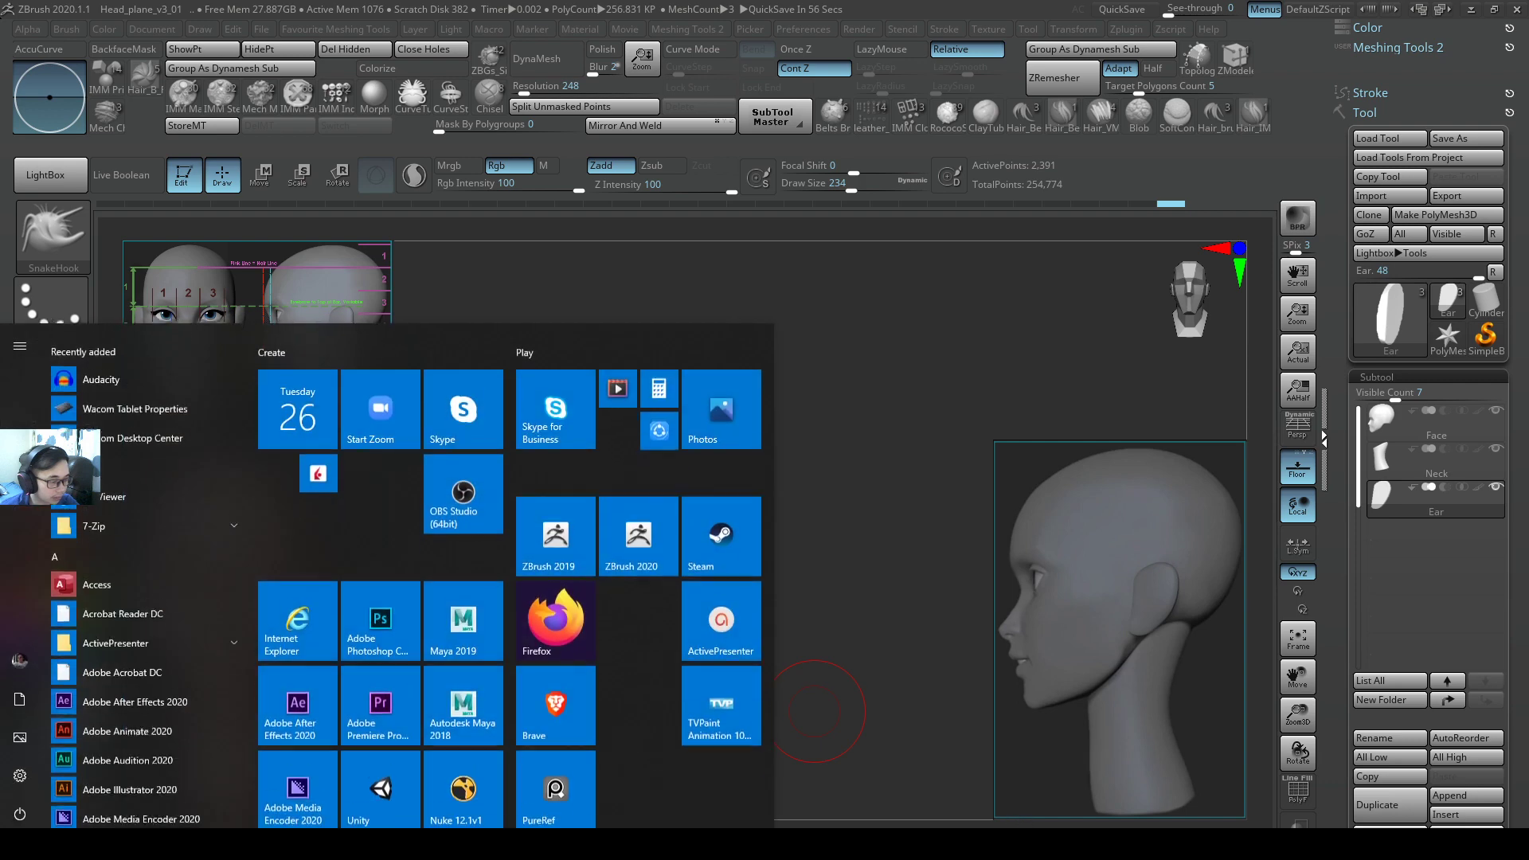
key(super)
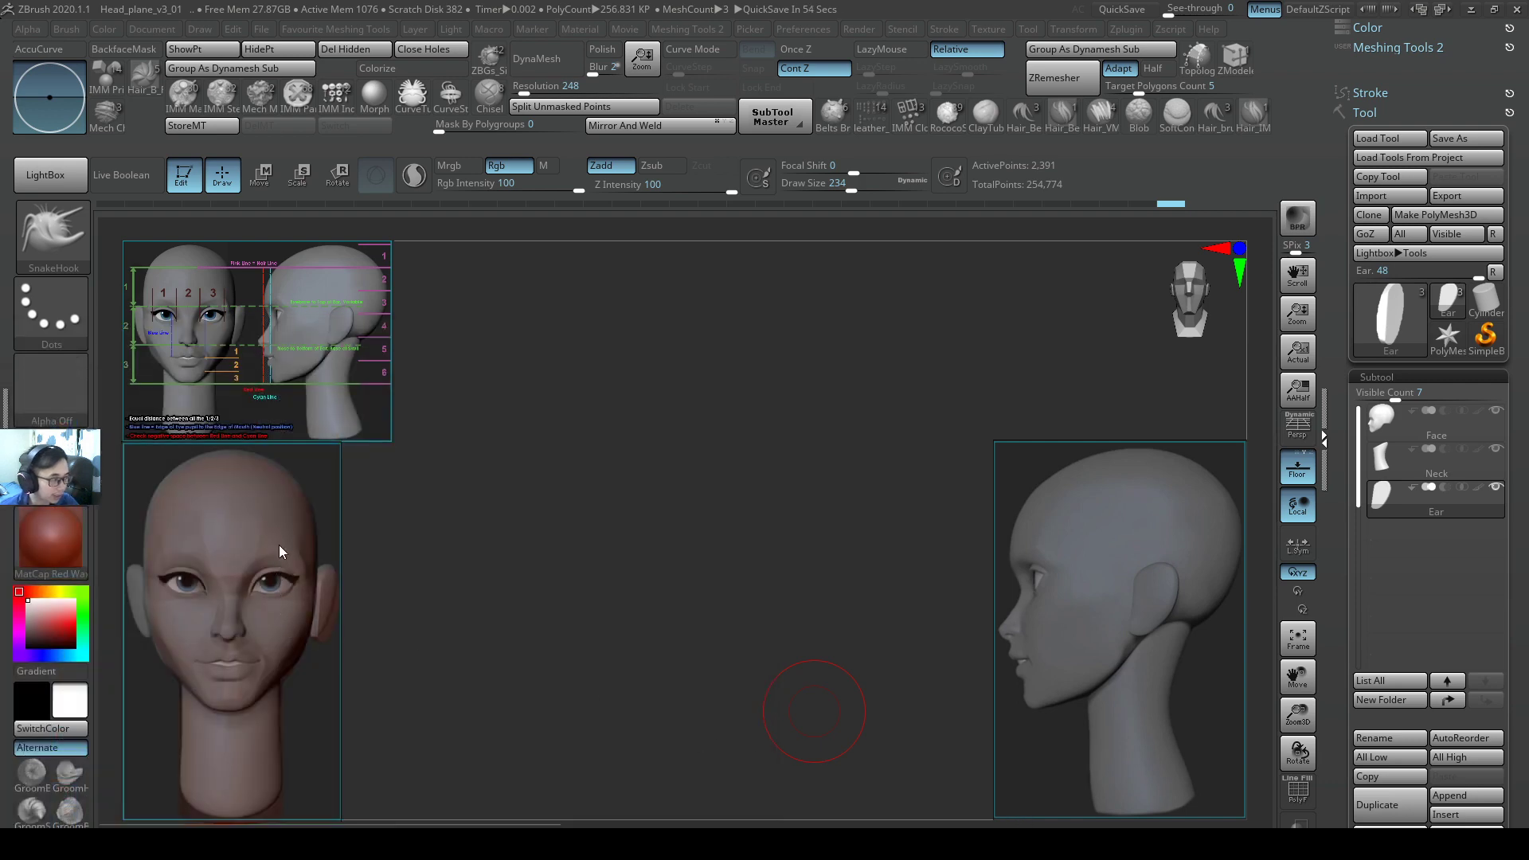
drag(279, 541, 279, 549)
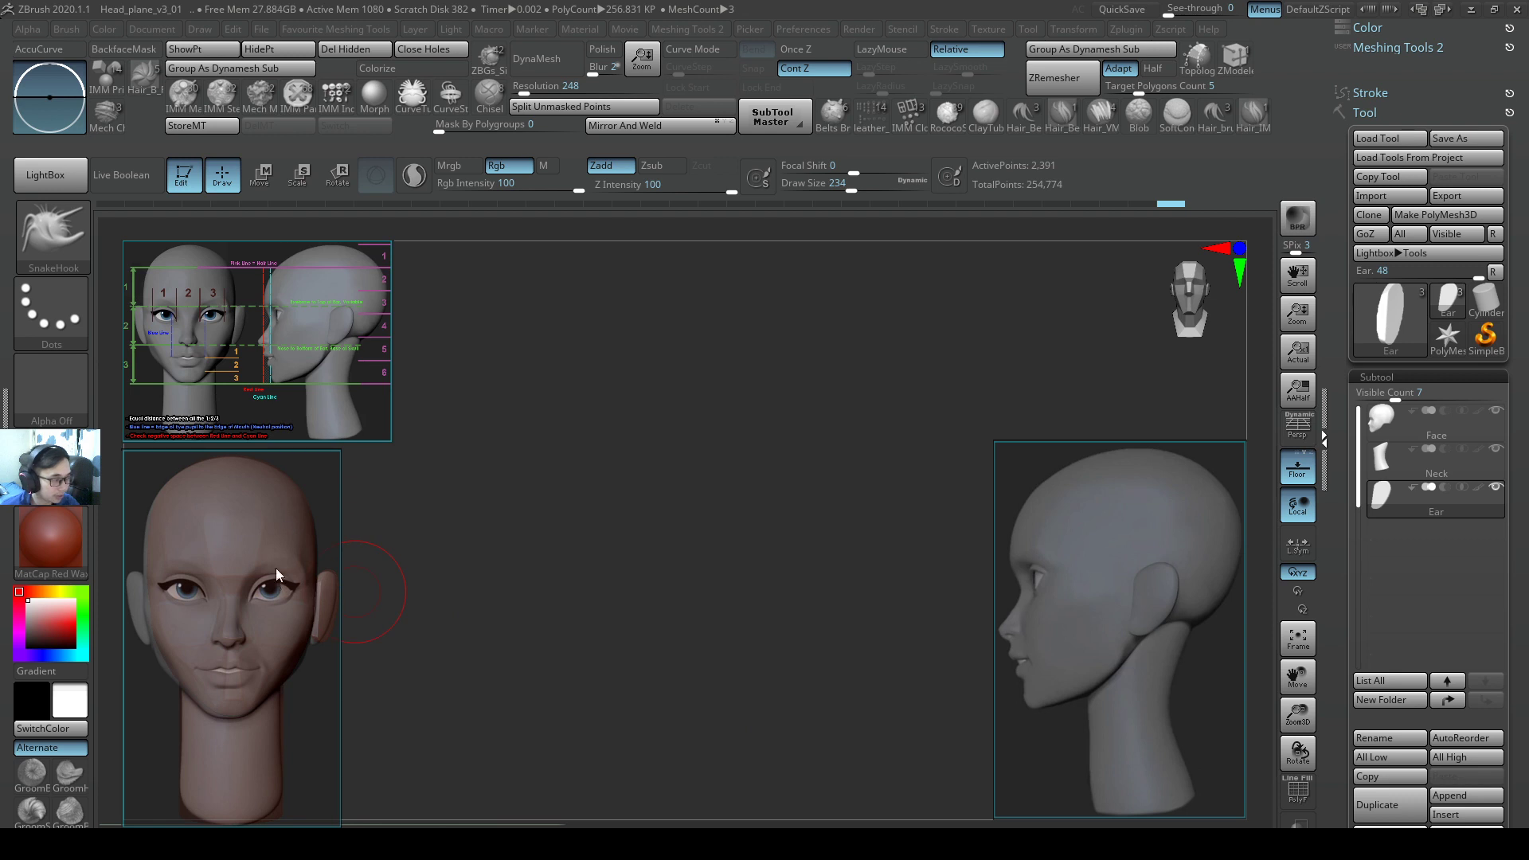
mouse_move(282, 516)
mouse_down()
mouse_move(303, 528)
mouse_move(284, 517)
mouse_up()
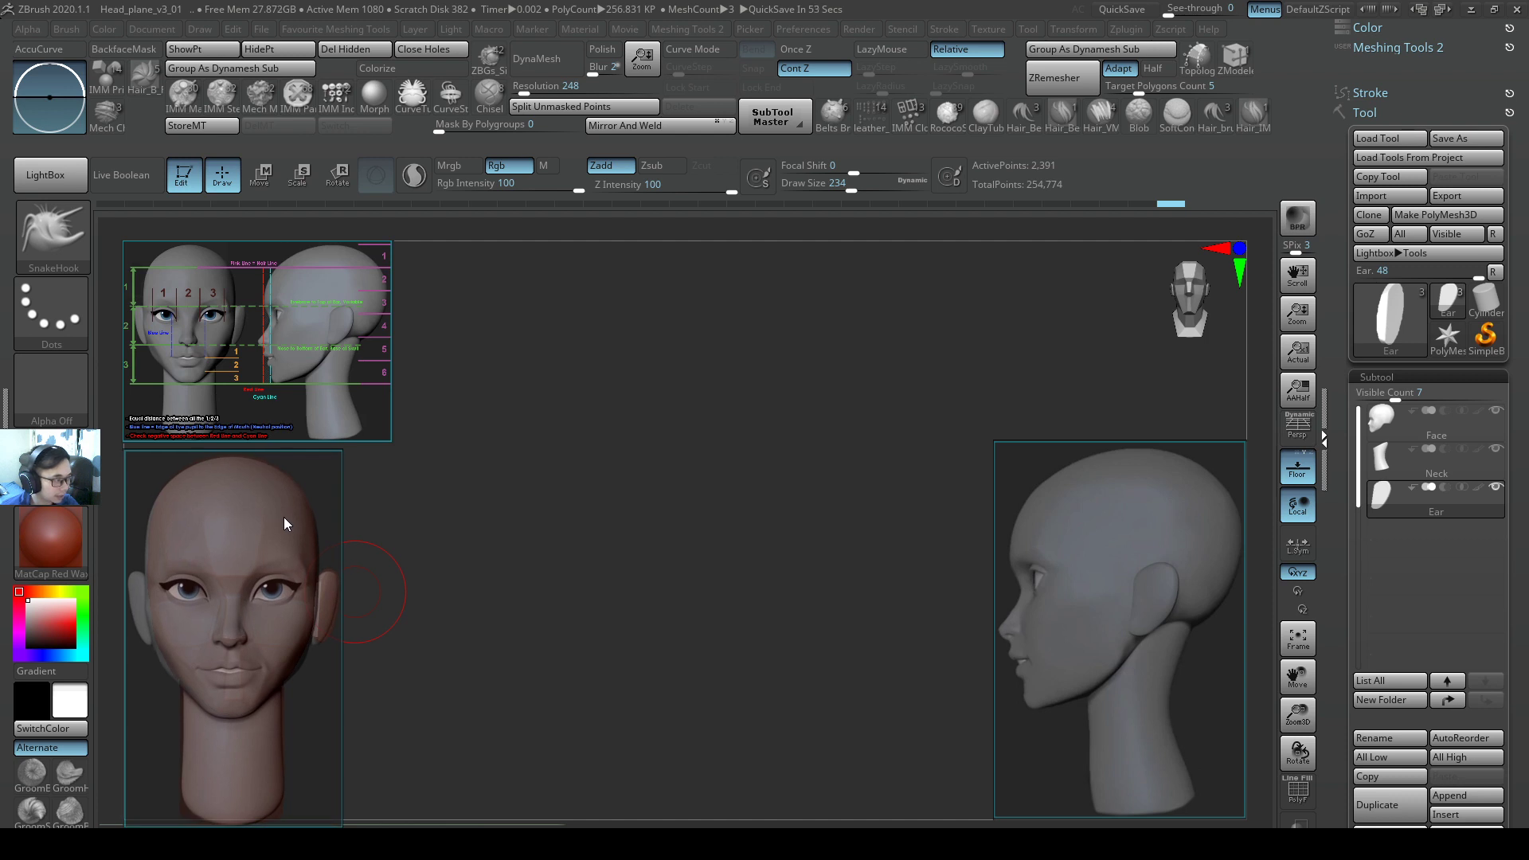
drag(284, 518, 282, 518)
right_click(282, 519)
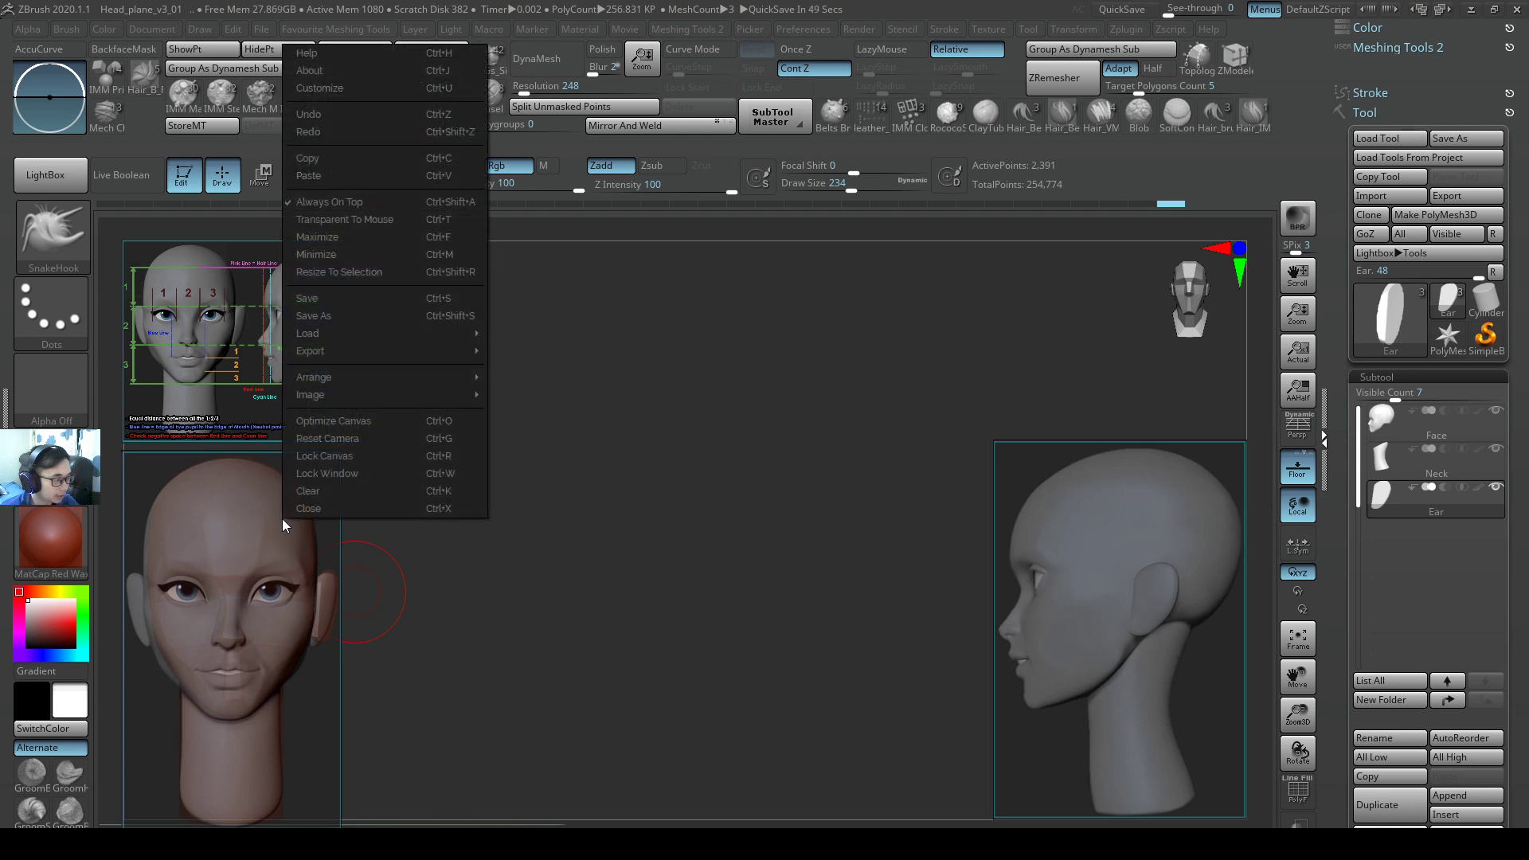
click(375, 220)
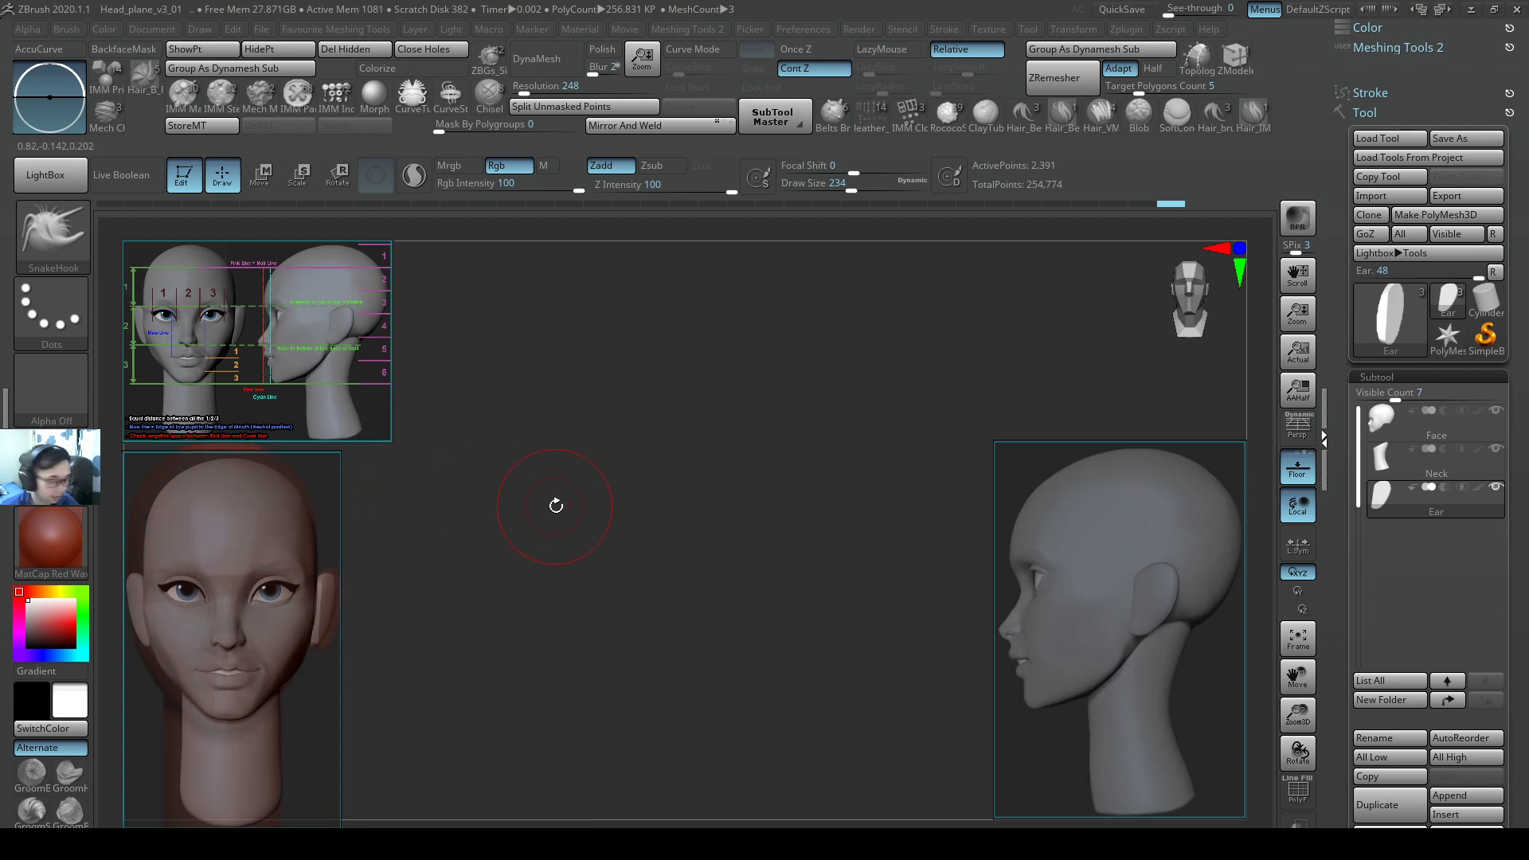
Fine-tune the front reference image's position over the model and make the image transparent to mouse input again.
drag(563, 505, 508, 502)
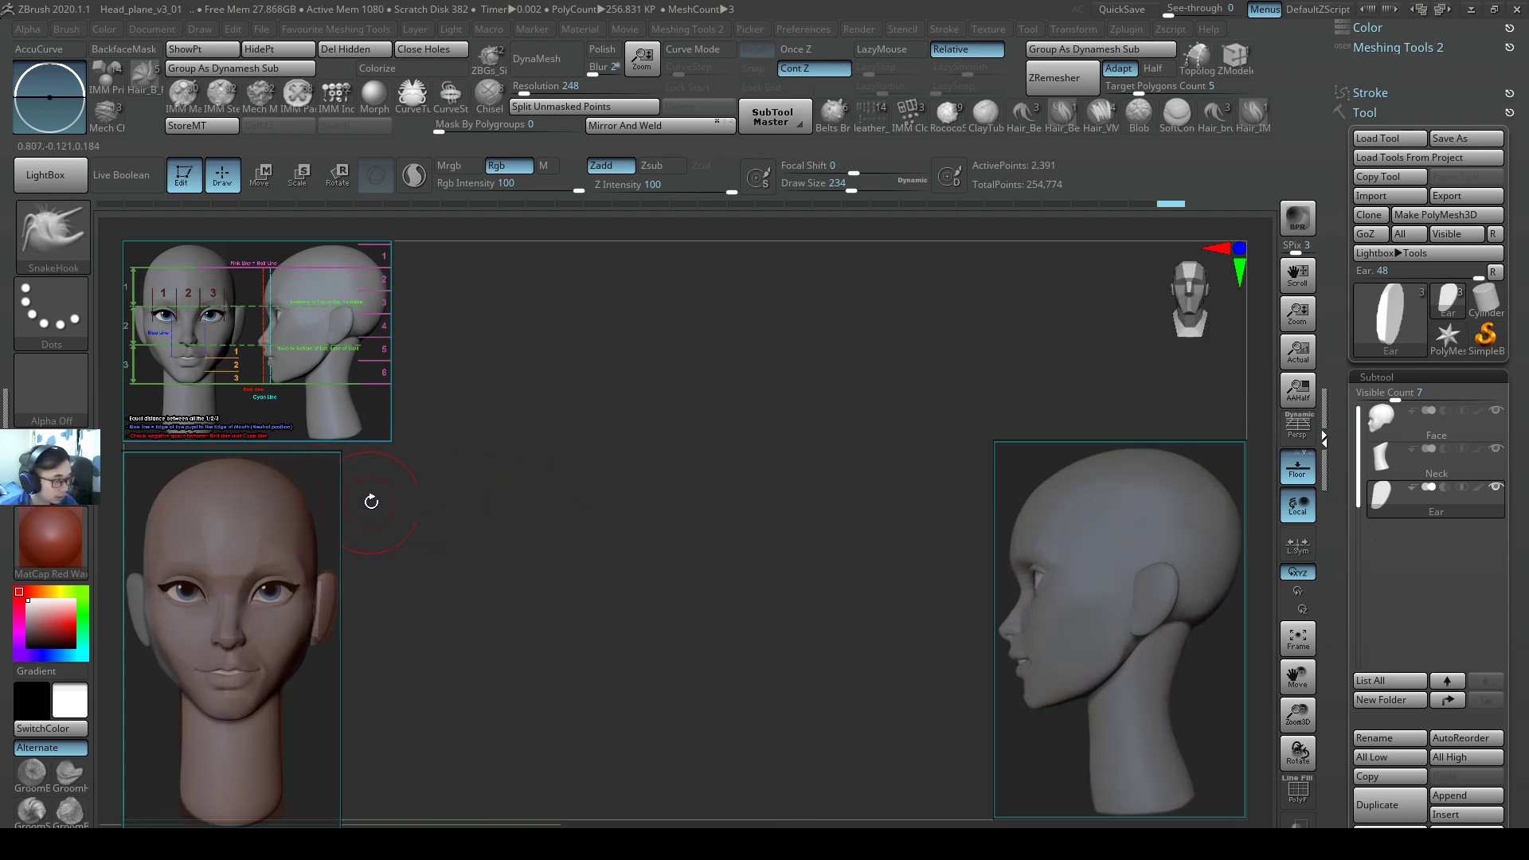
key(super)
key(super)
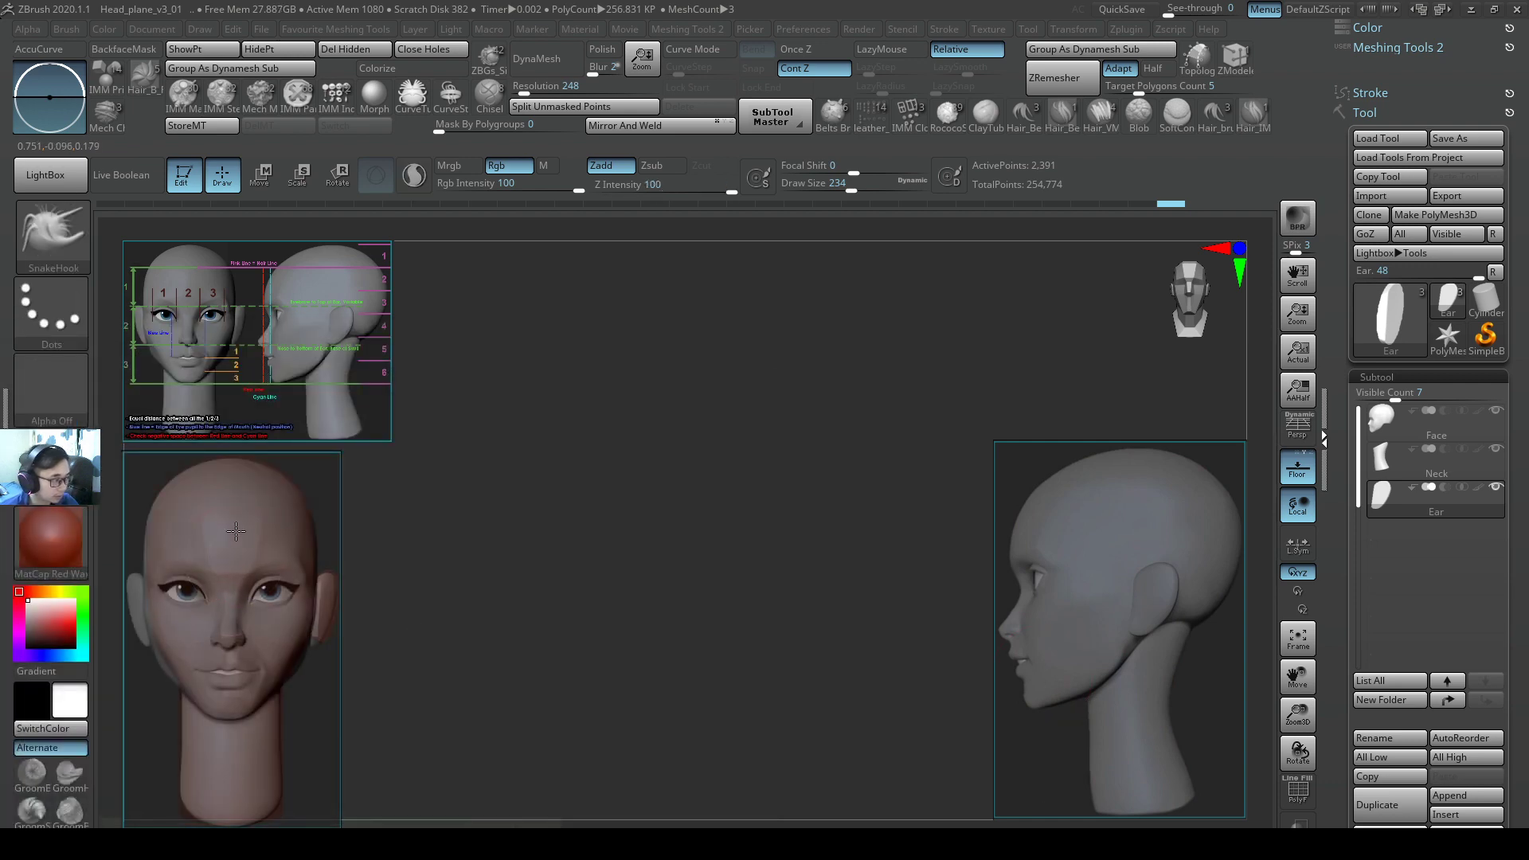
key(super)
key(super)
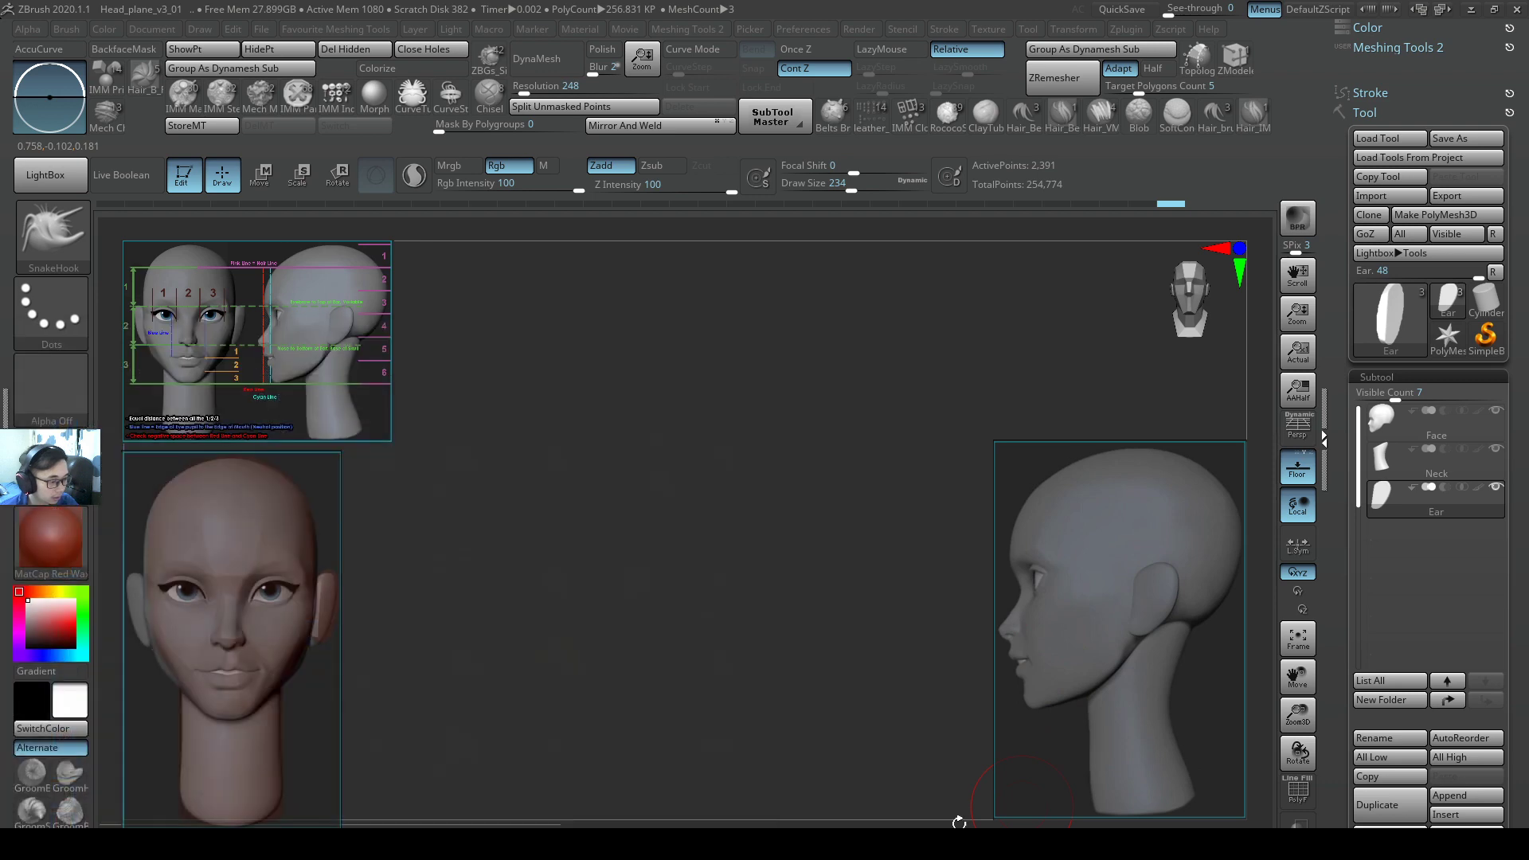
drag(315, 505, 317, 503)
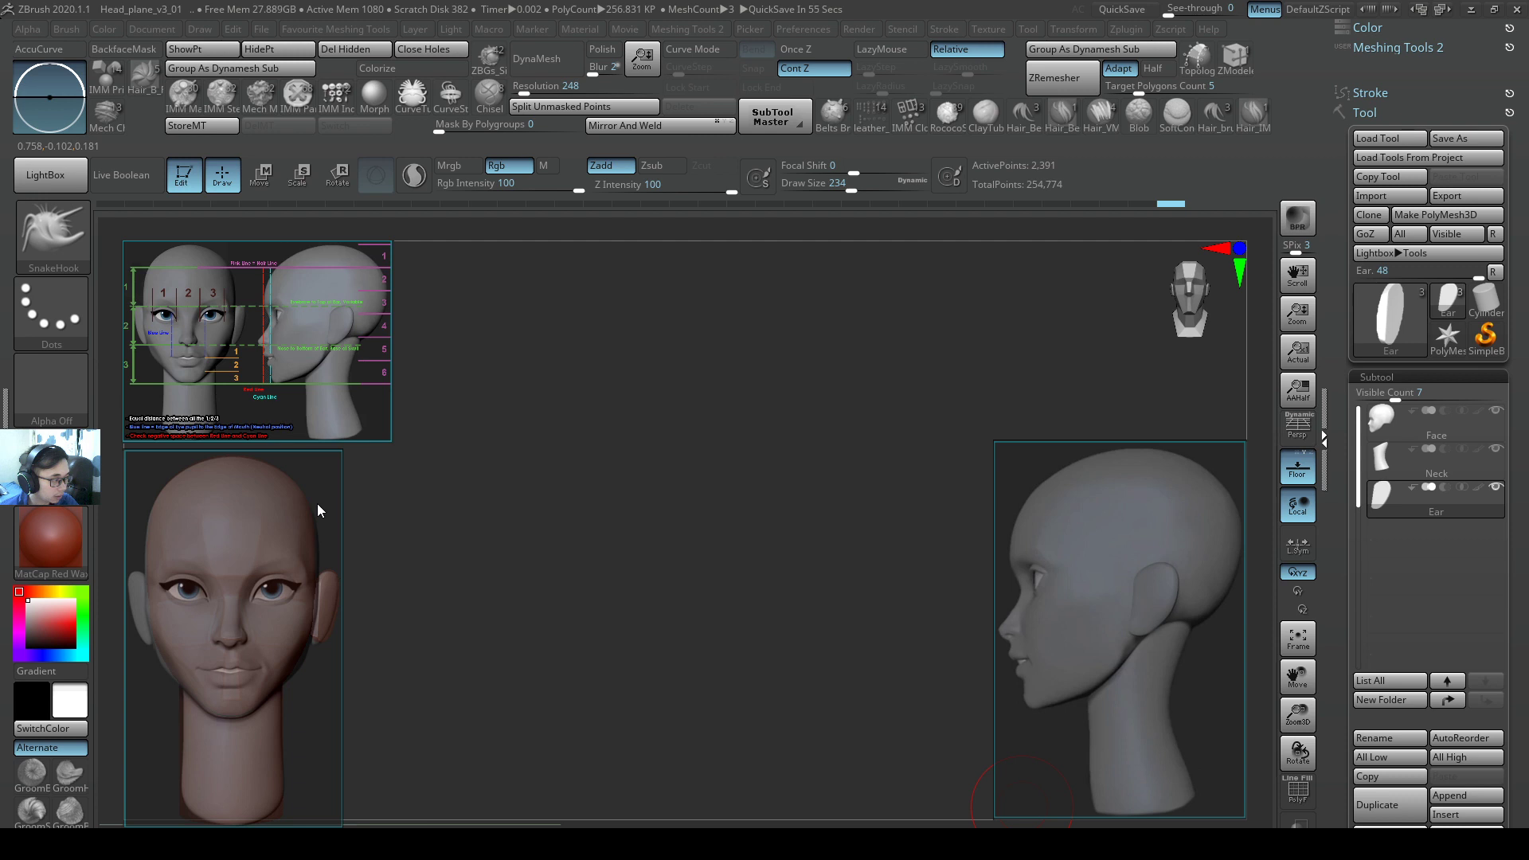
right_click(317, 503)
click(389, 206)
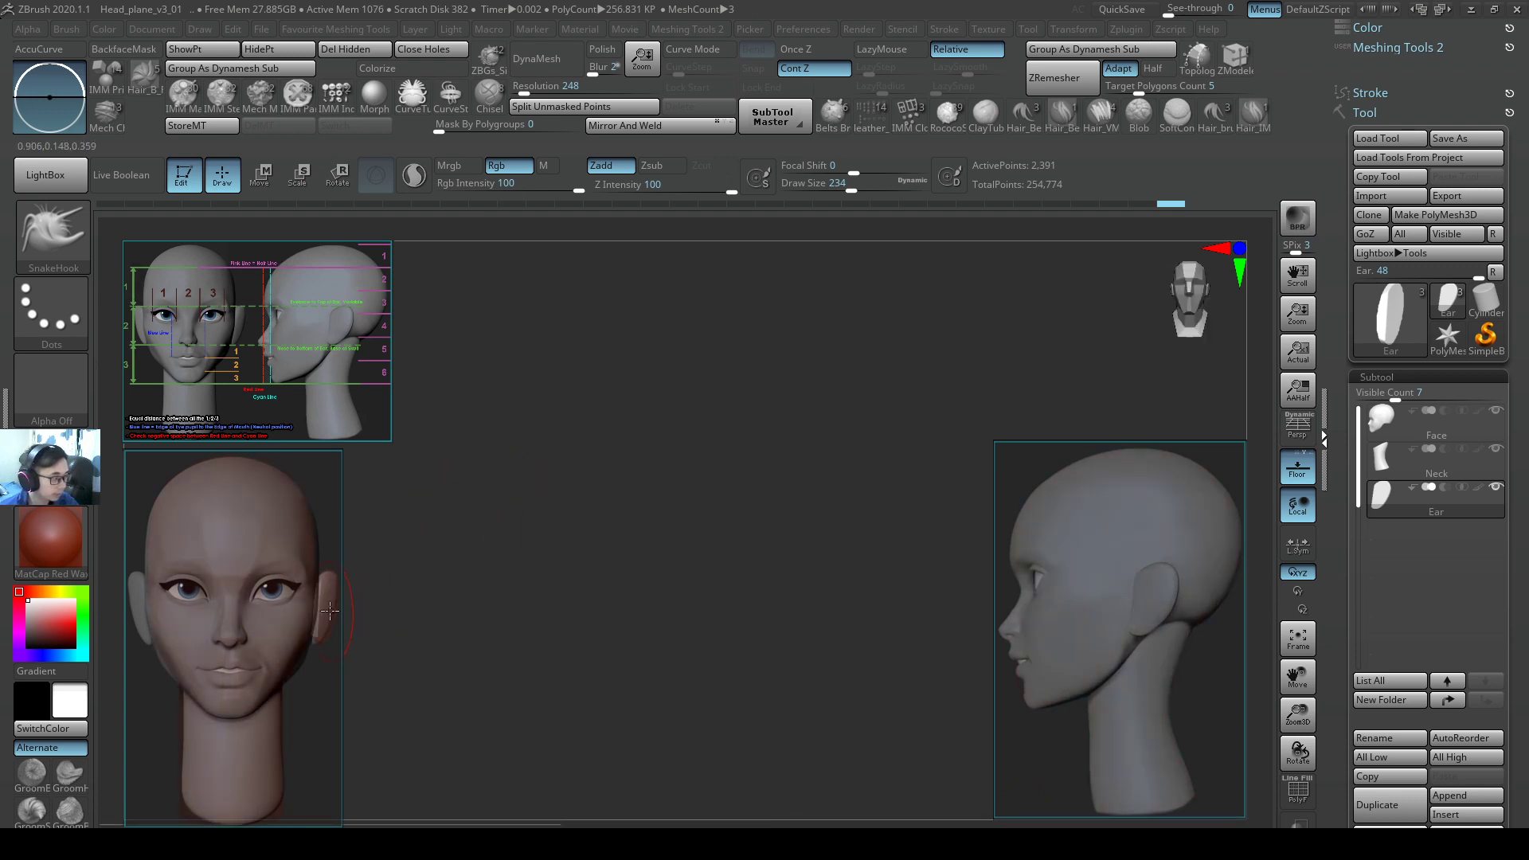
Set the draw size to 268 and mirror and weld the Ear onto the opposite side of the head.
key(s)
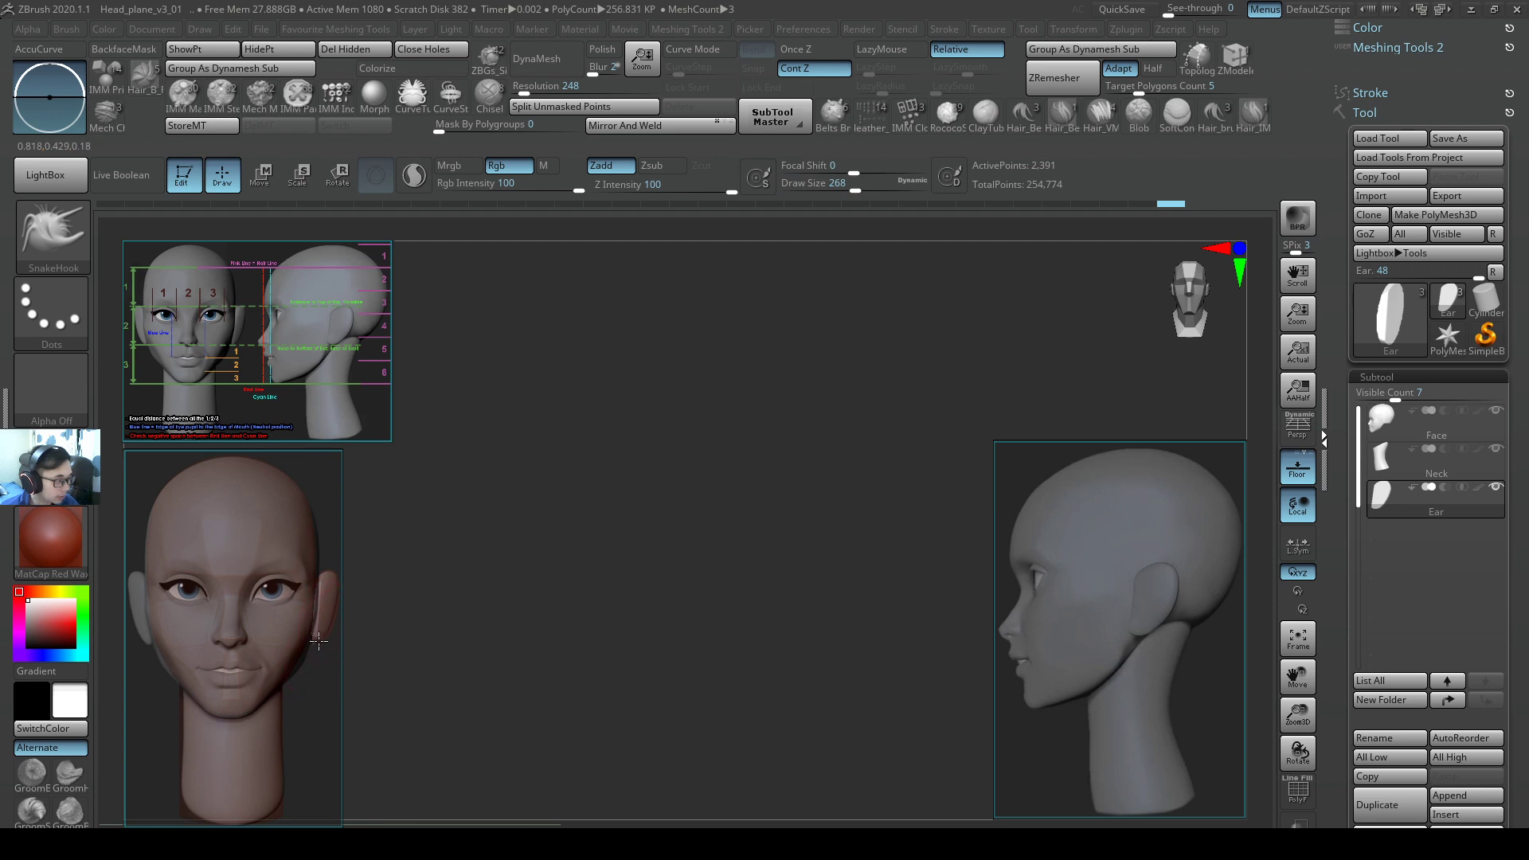
key(ctrl+shift+z)
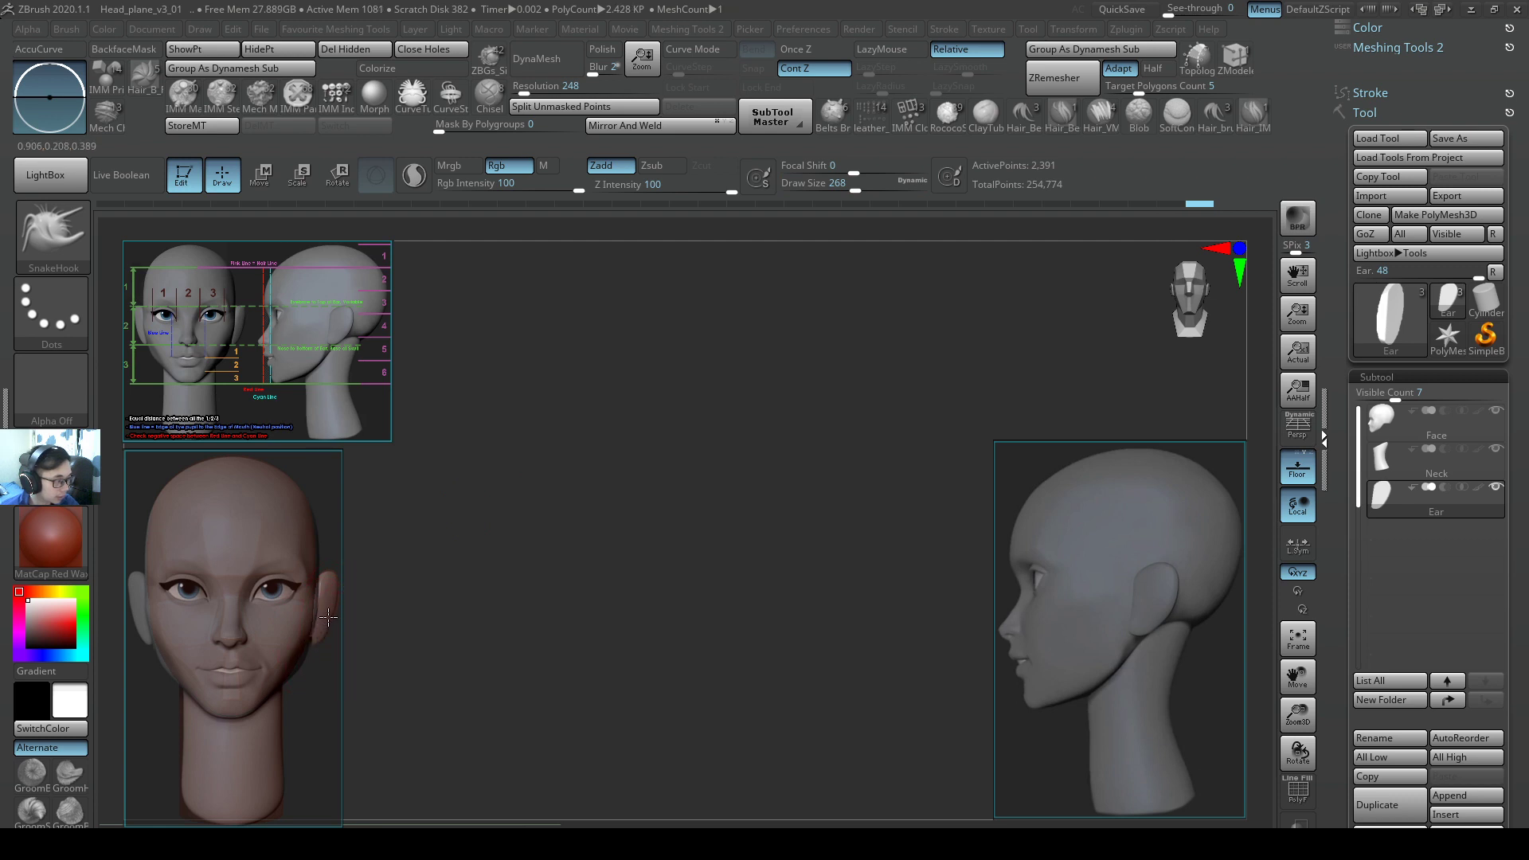
key(ctrl+shift+z)
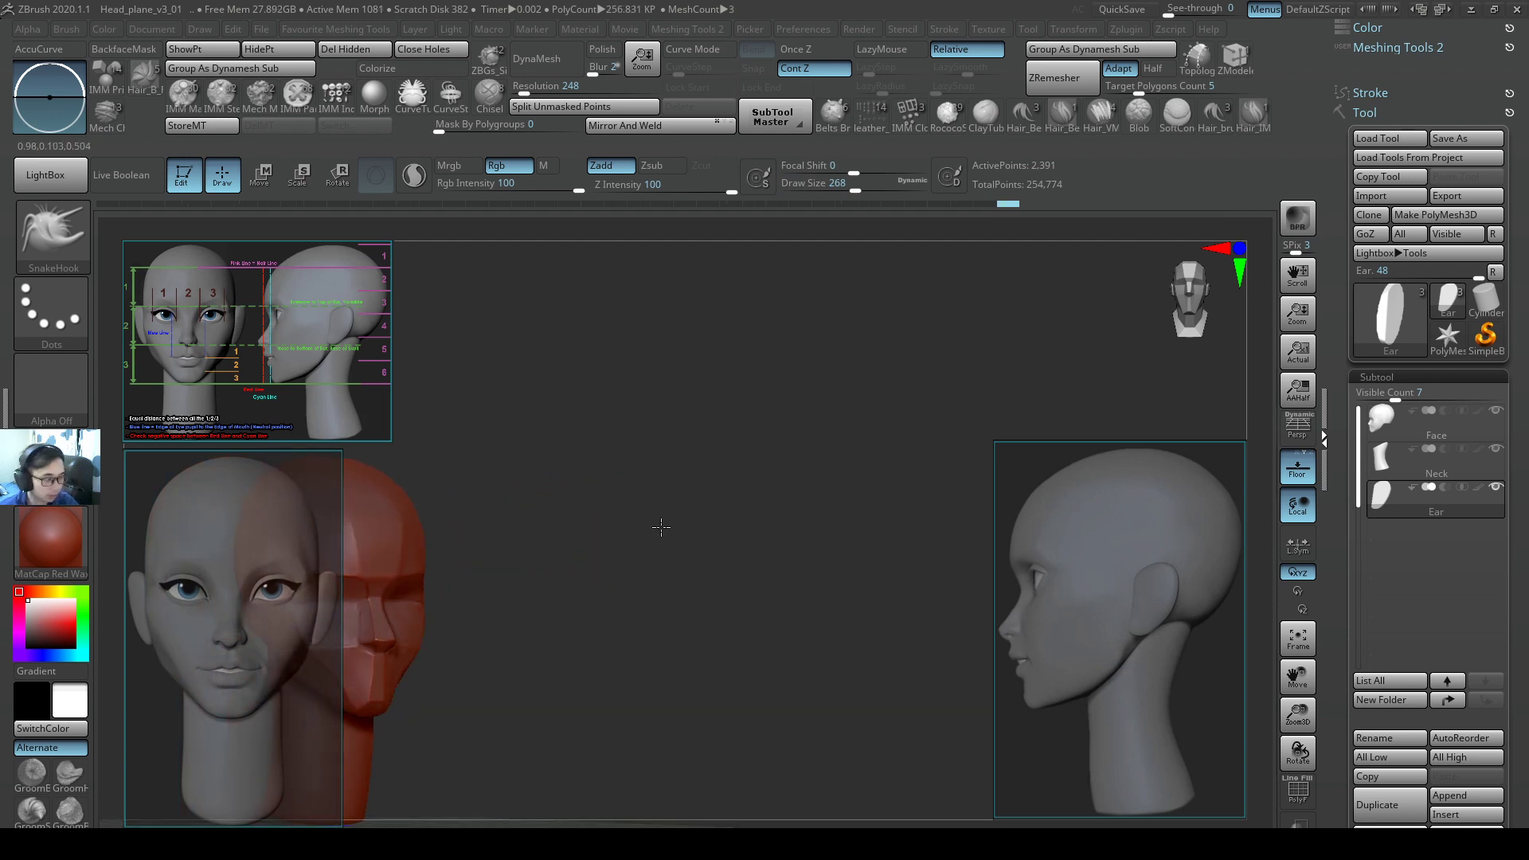
alt+right_drag(860, 505, 958, 502)
right_drag(1242, 621, 1130, 644)
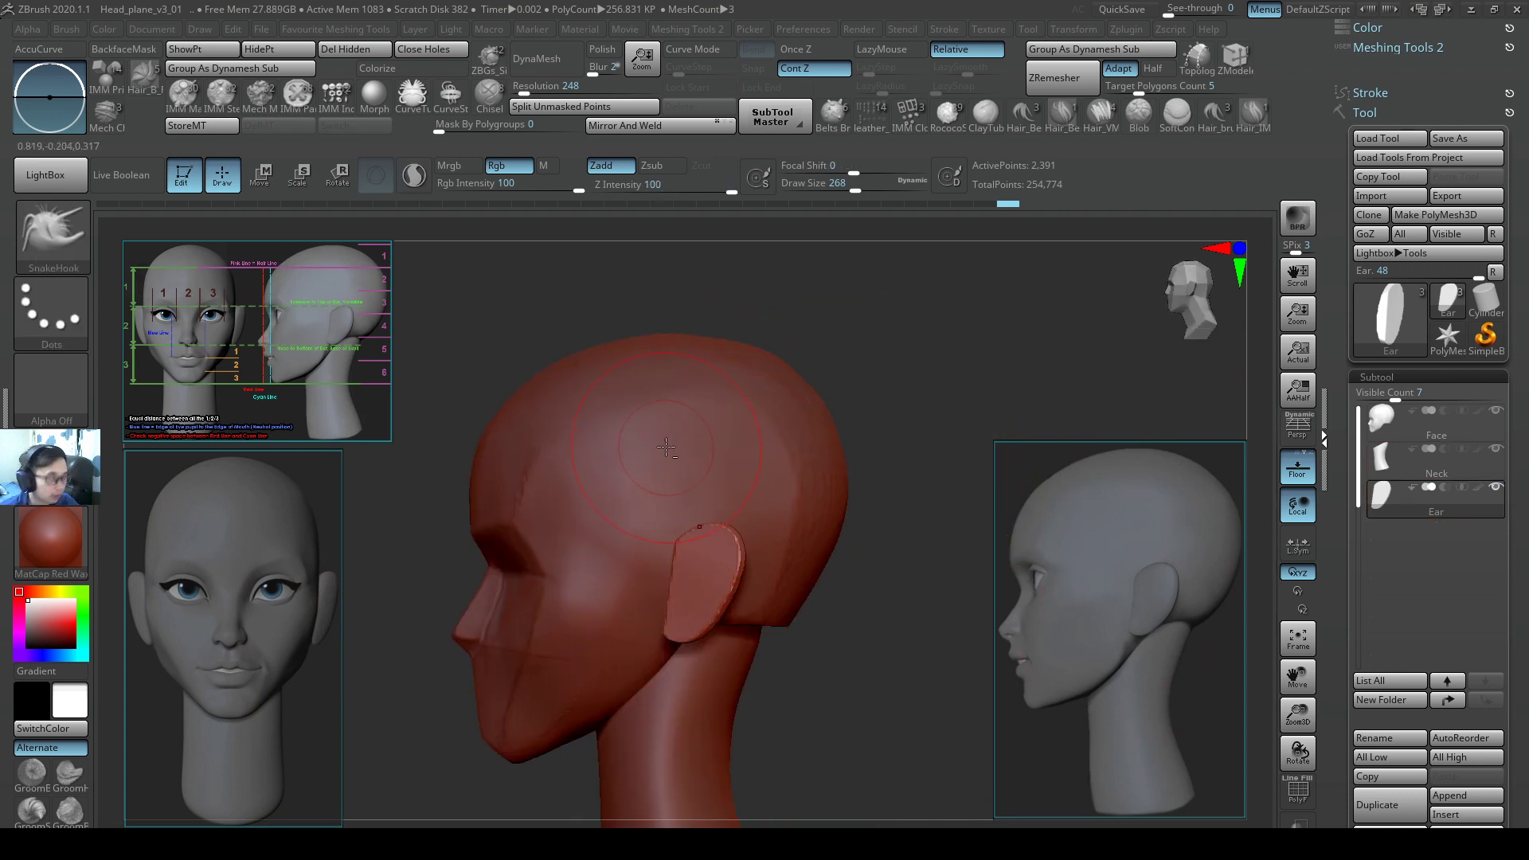
alt+right_drag(666, 447, 728, 453)
right_drag(727, 453, 804, 440)
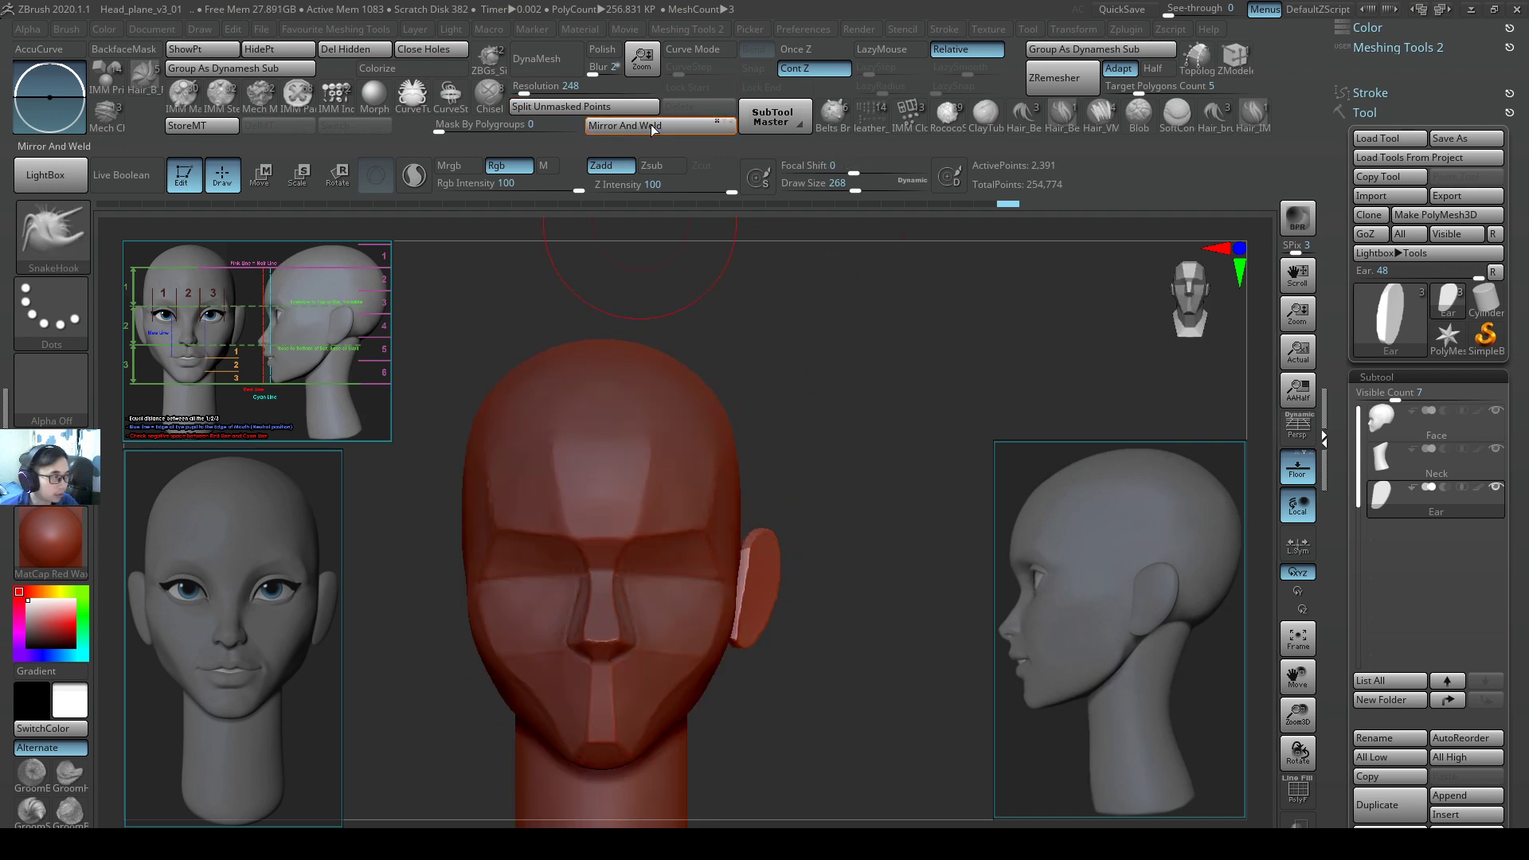
click(651, 126)
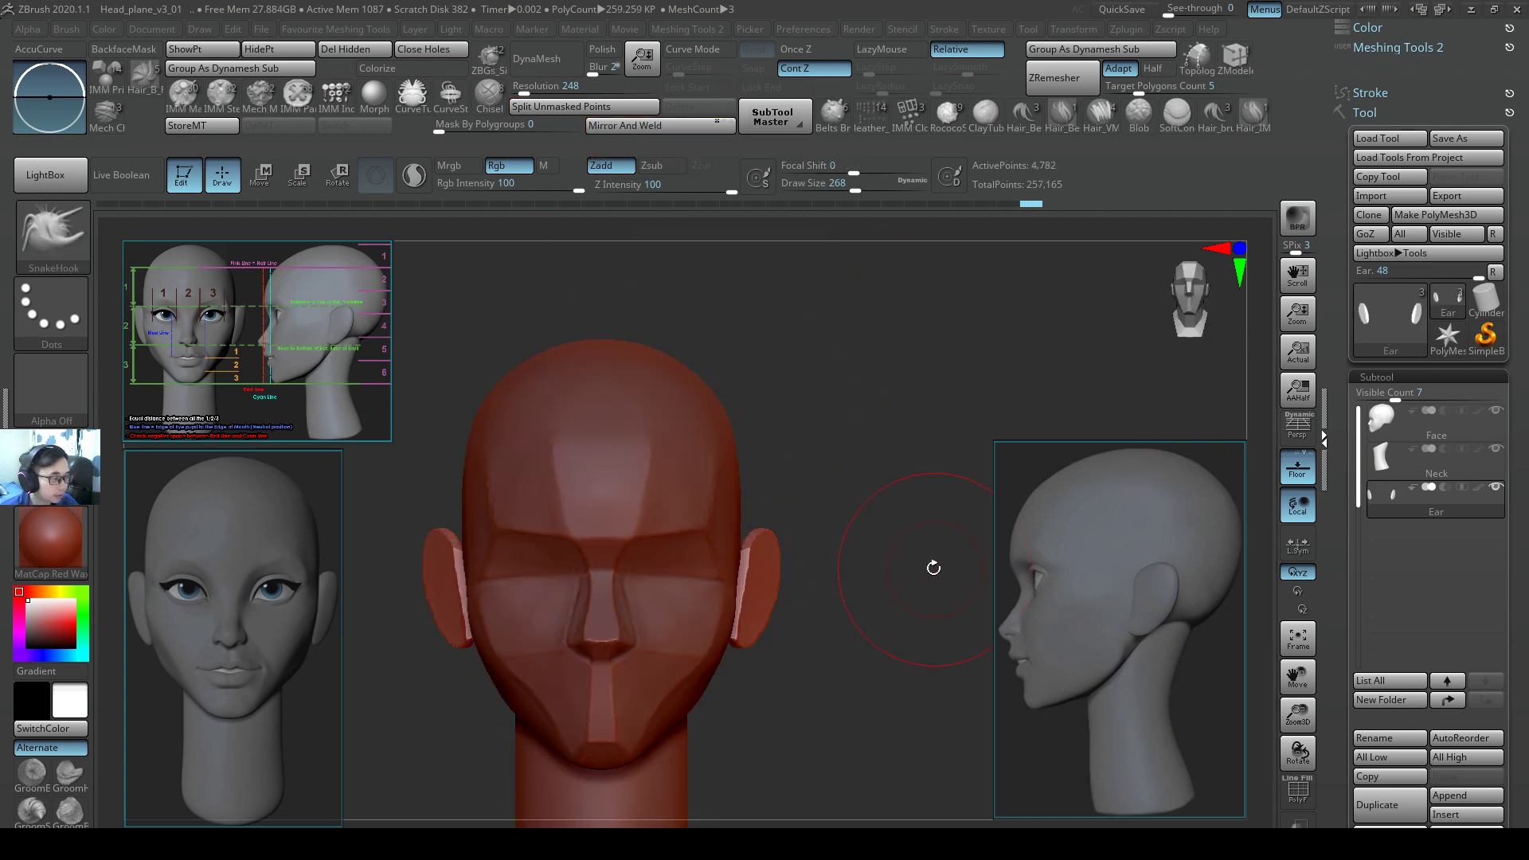
Make the Neck active and adjust its side contour to the front reference with SnakeHook at draw sizes 223 and 268.
alt+right_drag(931, 566, 942, 541)
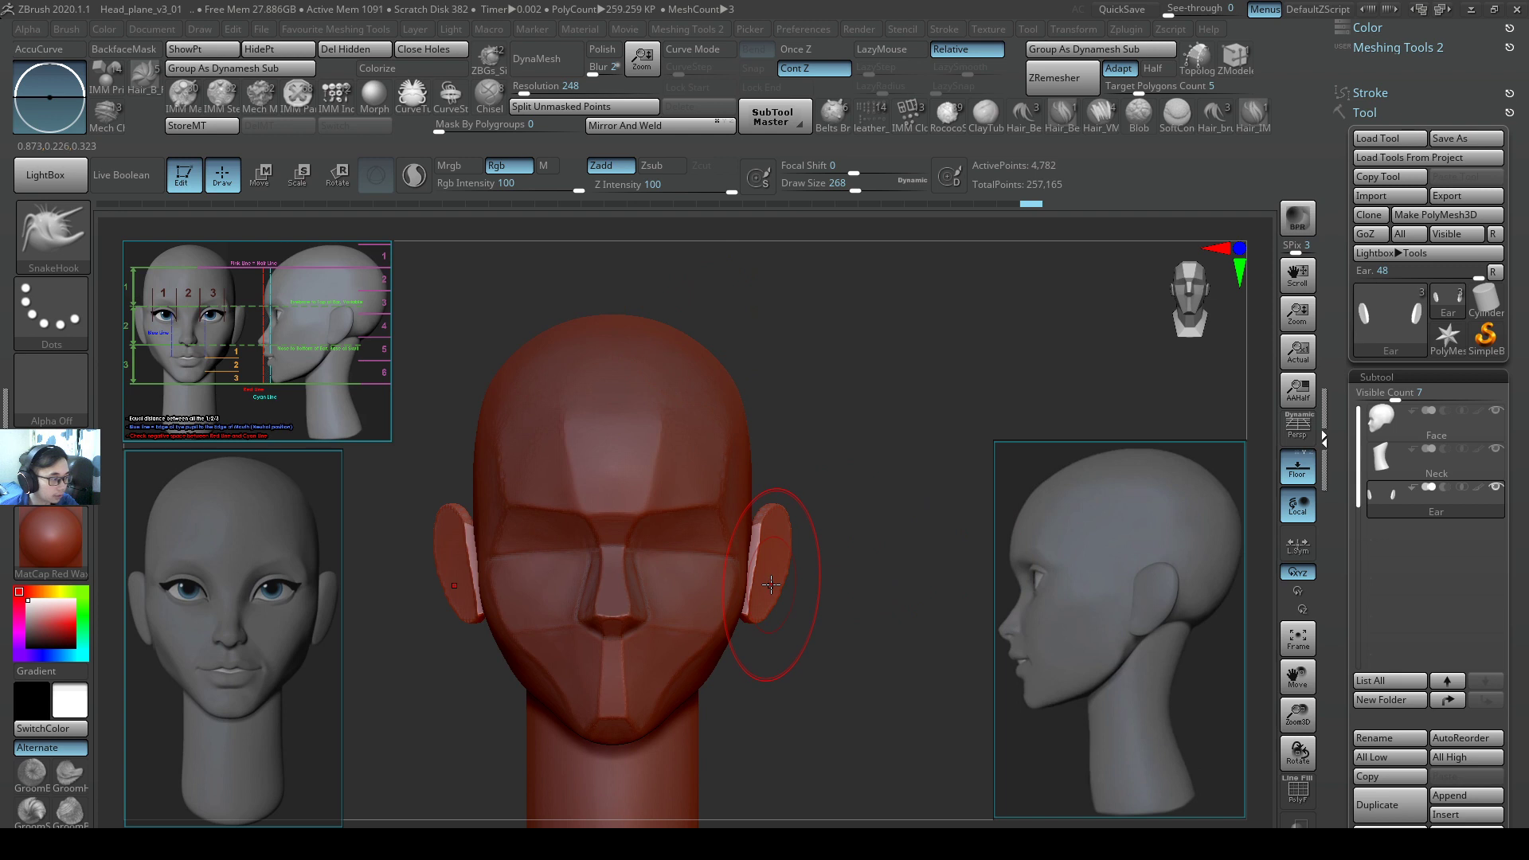
alt+click(595, 587)
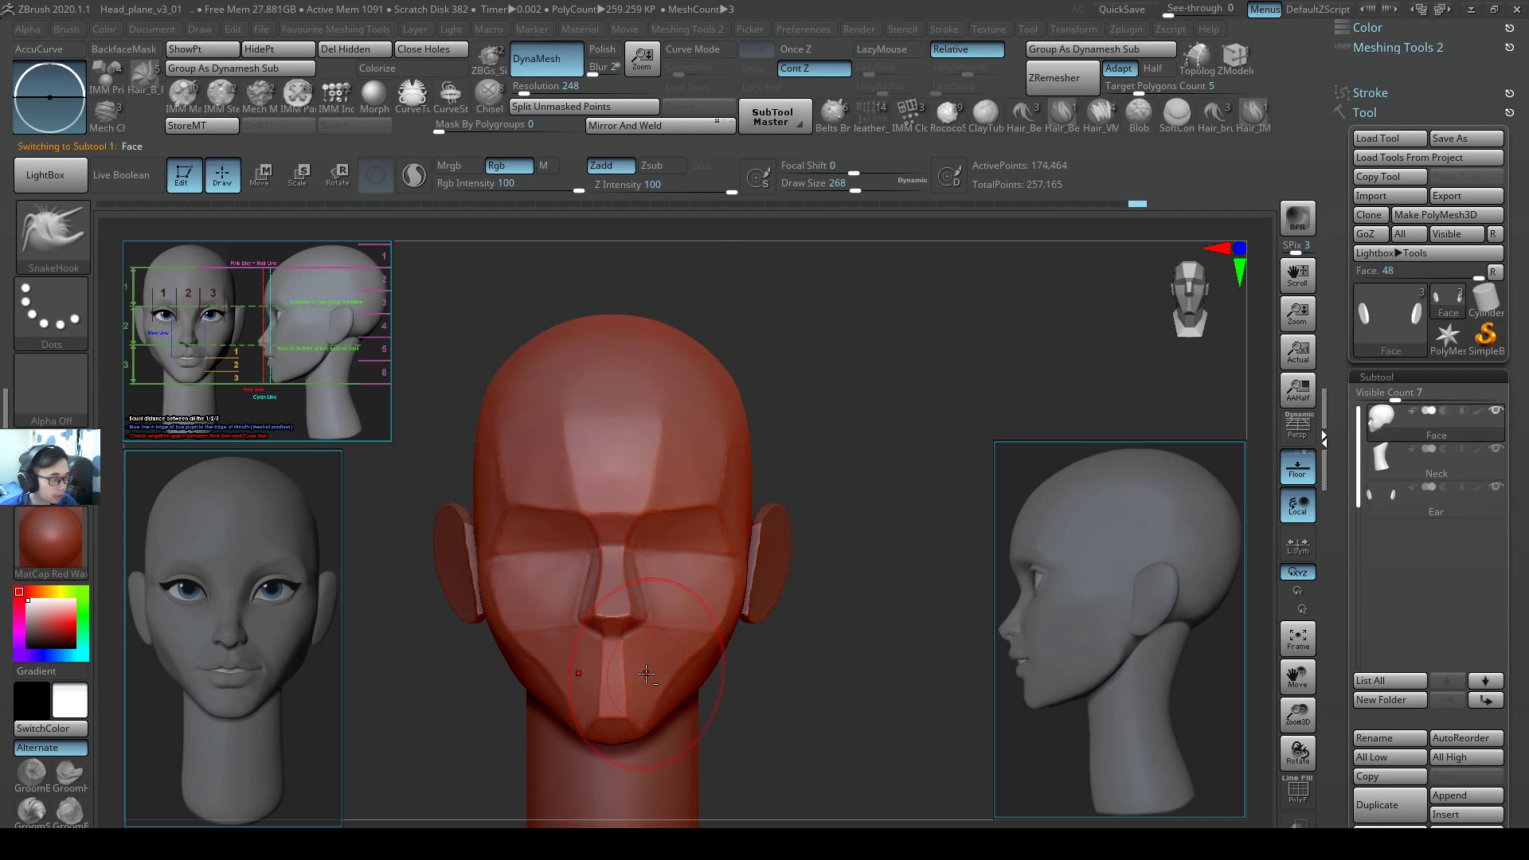
alt+right_drag(641, 607, 654, 524)
alt+click(654, 707)
mouse_move(739, 451)
alt+right_down()
mouse_move(729, 527)
mouse_move(765, 458)
alt+right_up()
key(1)
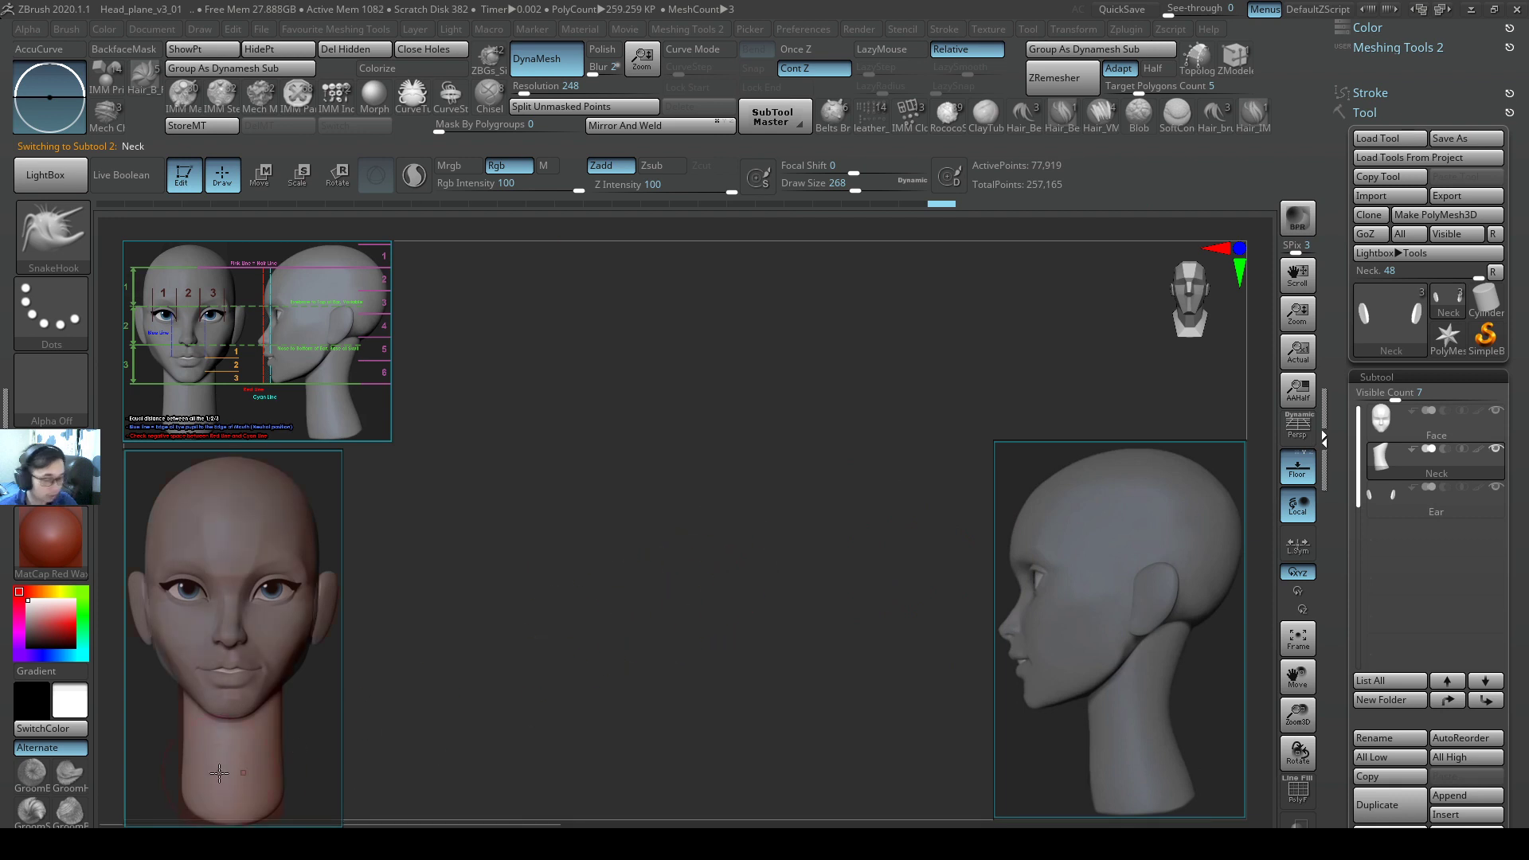
key(s)
drag(279, 813, 273, 803)
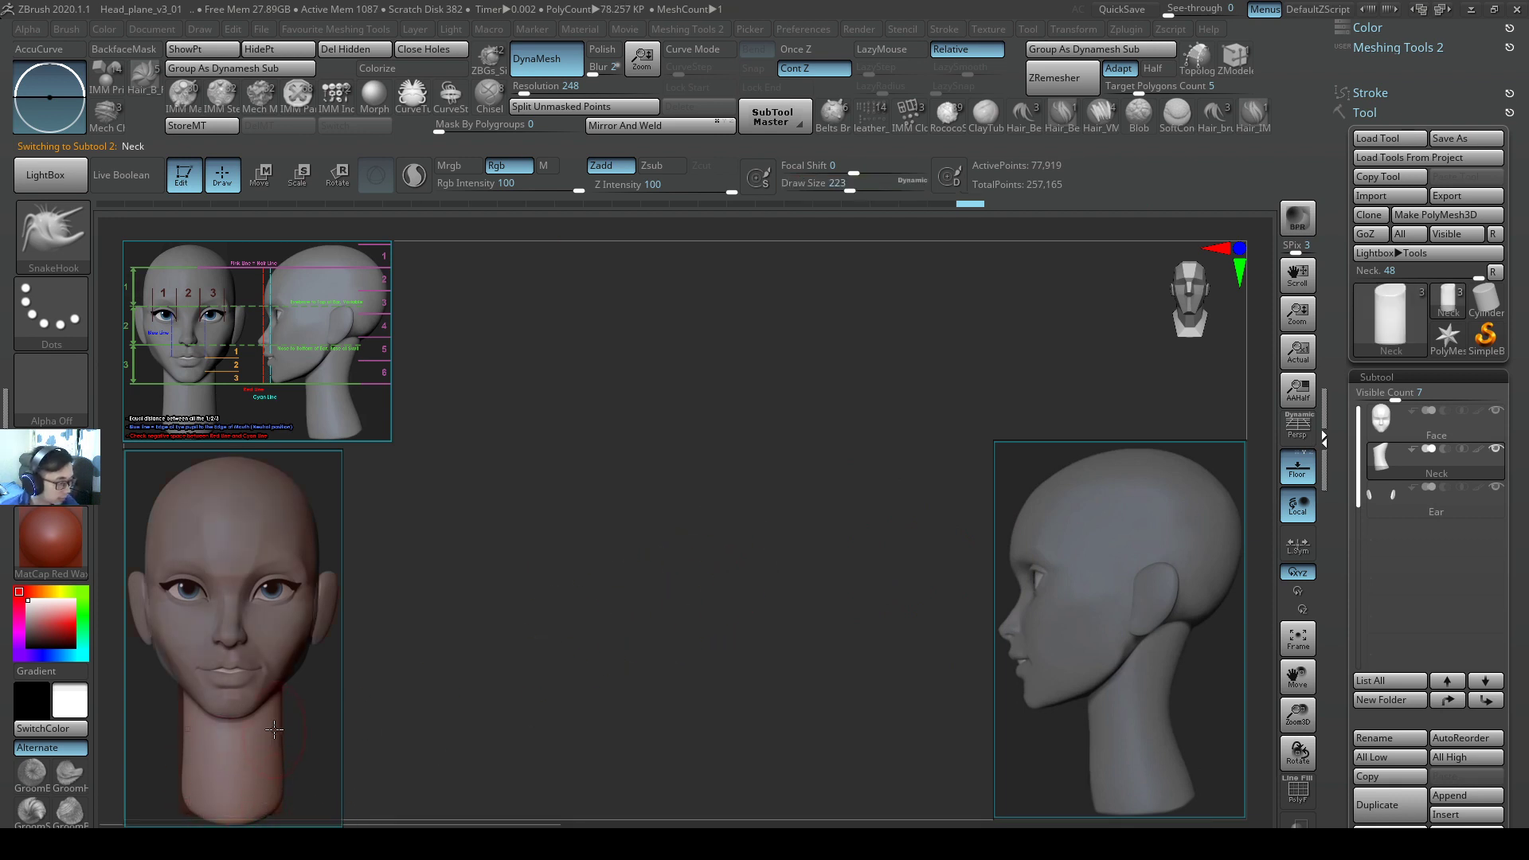
key(s)
drag(276, 741, 280, 742)
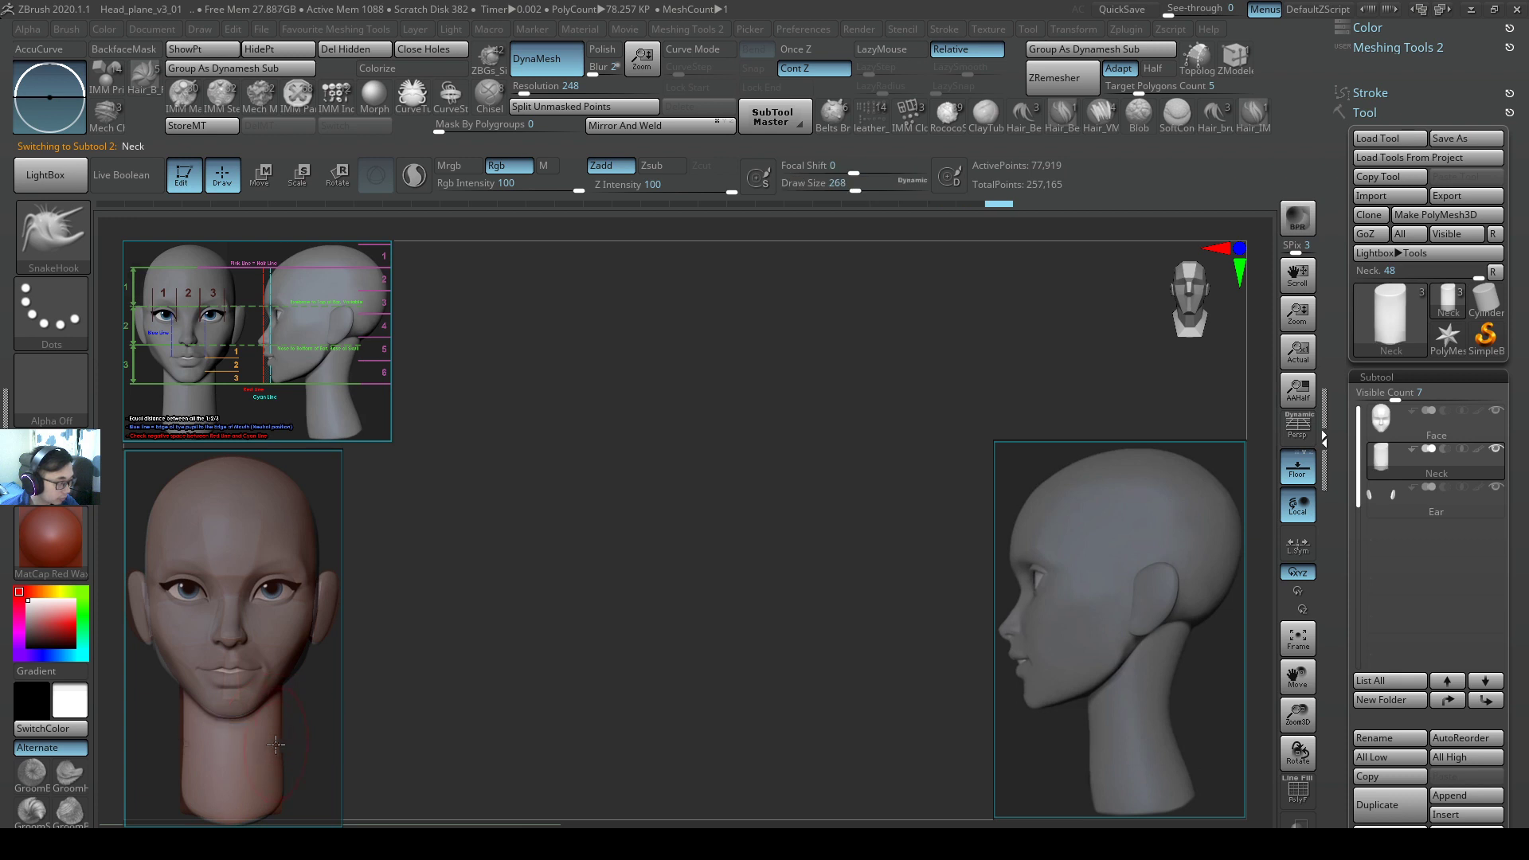
Make the Face active and pull its lower cheek outward to the front reference with SnakeHook at draw sizes 299 and 351.
alt+click(294, 657)
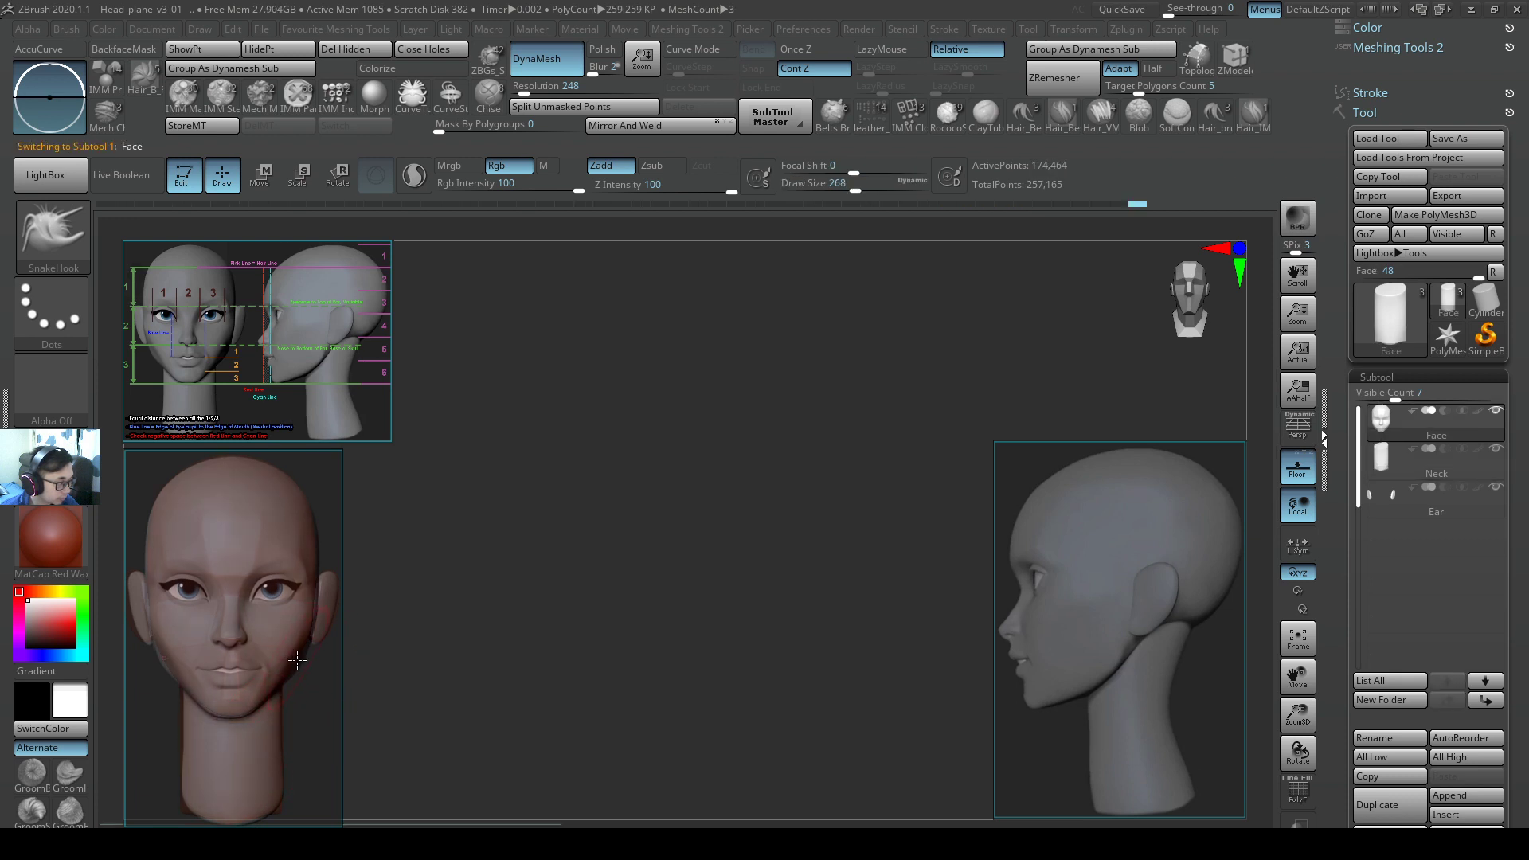
drag(296, 665, 306, 668)
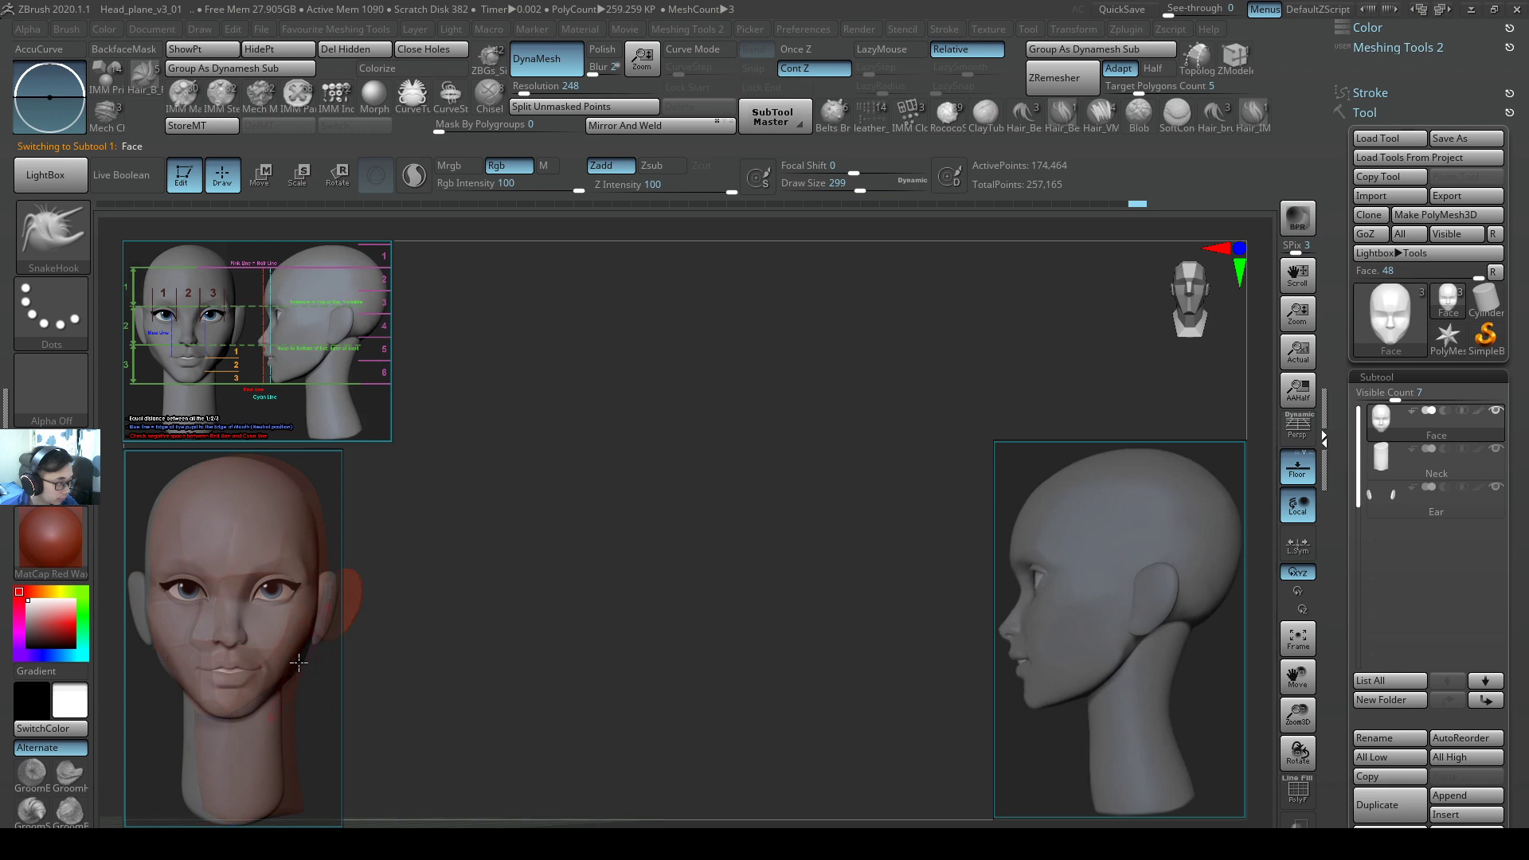
shift+right_drag(299, 661, 297, 663)
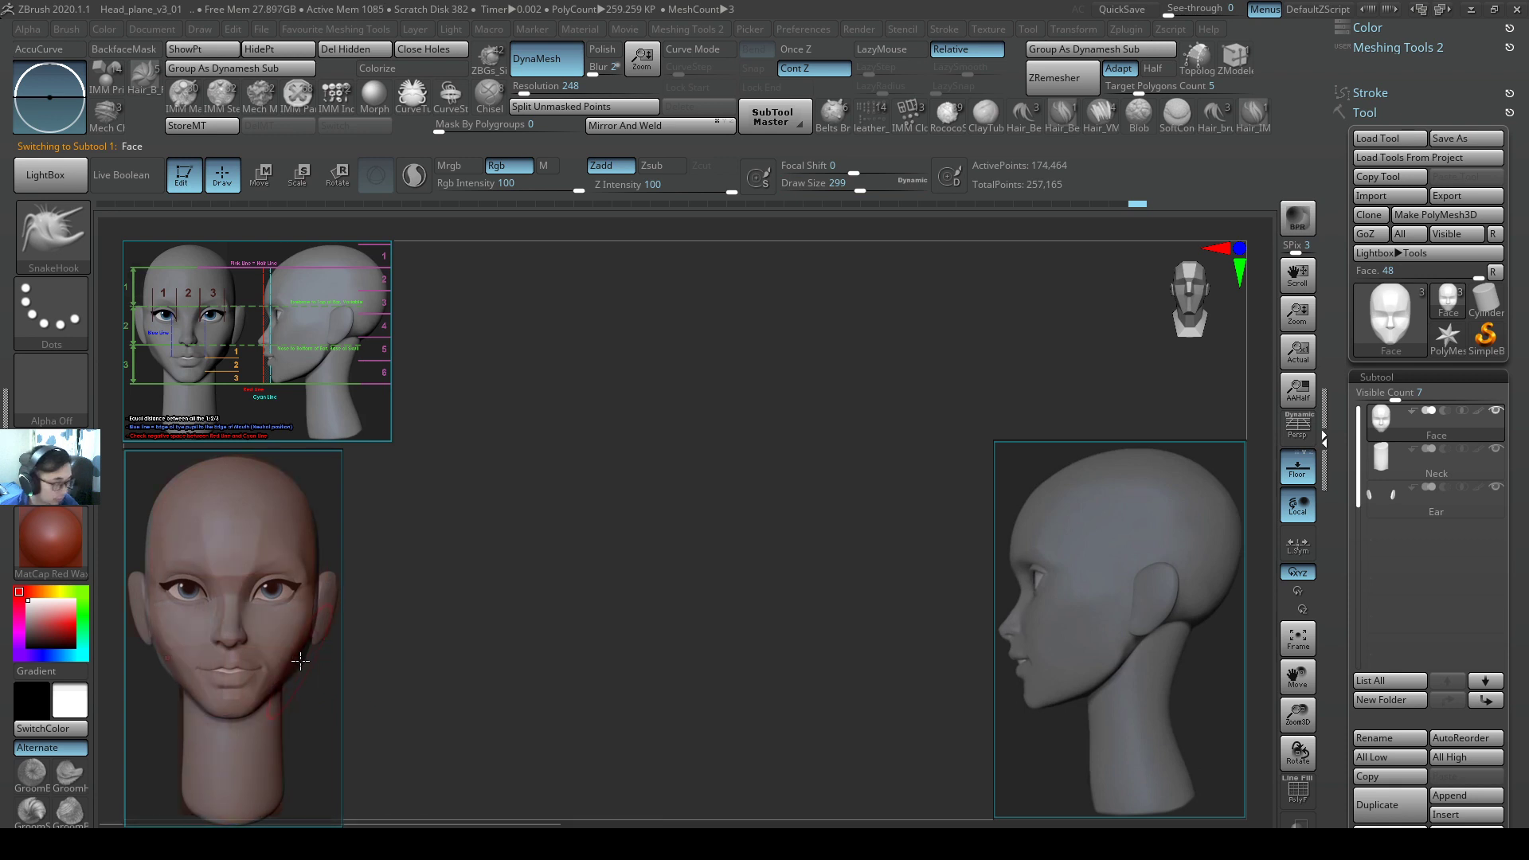
key(s)
drag(296, 662, 309, 664)
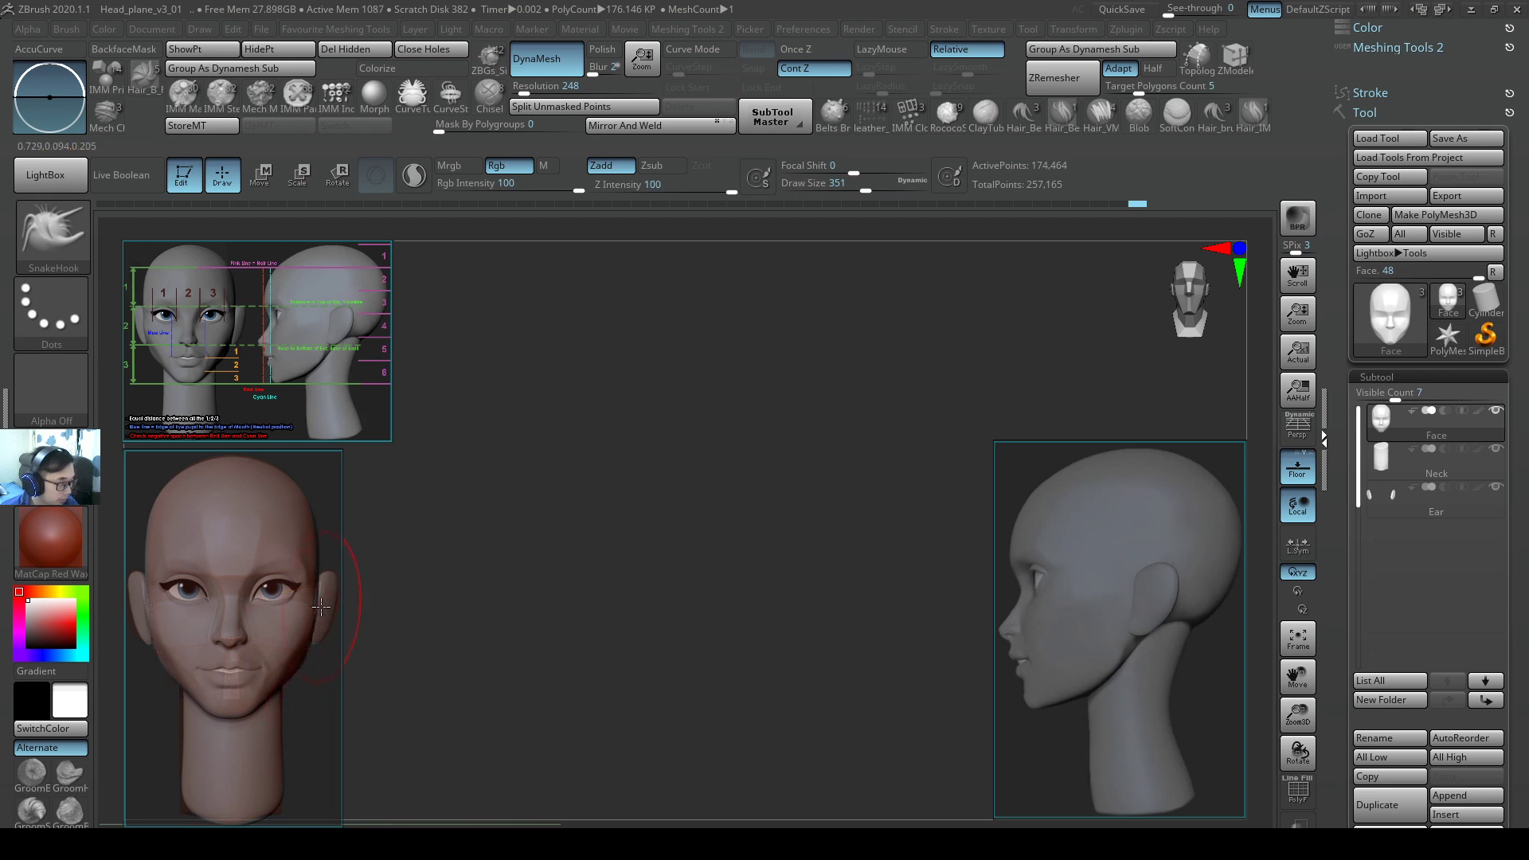
Reduce the draw size to 257 and refine the side of the Face's jaw and cheek with SnakeHook.
right_drag(321, 607, 203, 609)
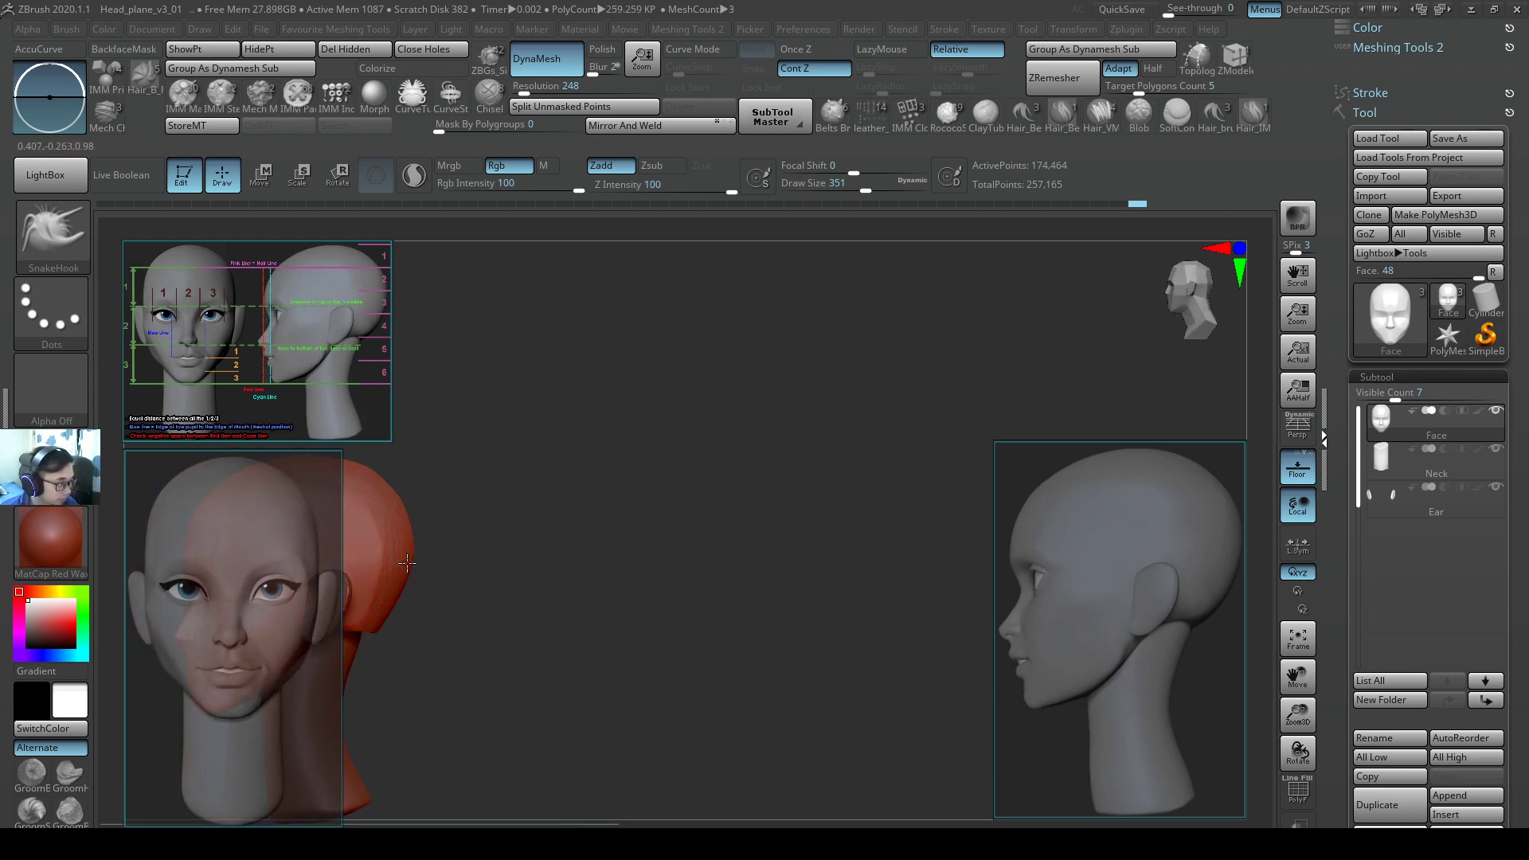
mouse_move(407, 563)
right_down()
mouse_move(696, 518)
mouse_move(658, 562)
mouse_move(629, 557)
mouse_move(857, 546)
mouse_move(666, 581)
mouse_move(719, 565)
mouse_move(681, 557)
mouse_move(668, 592)
right_up()
key(ctrl)
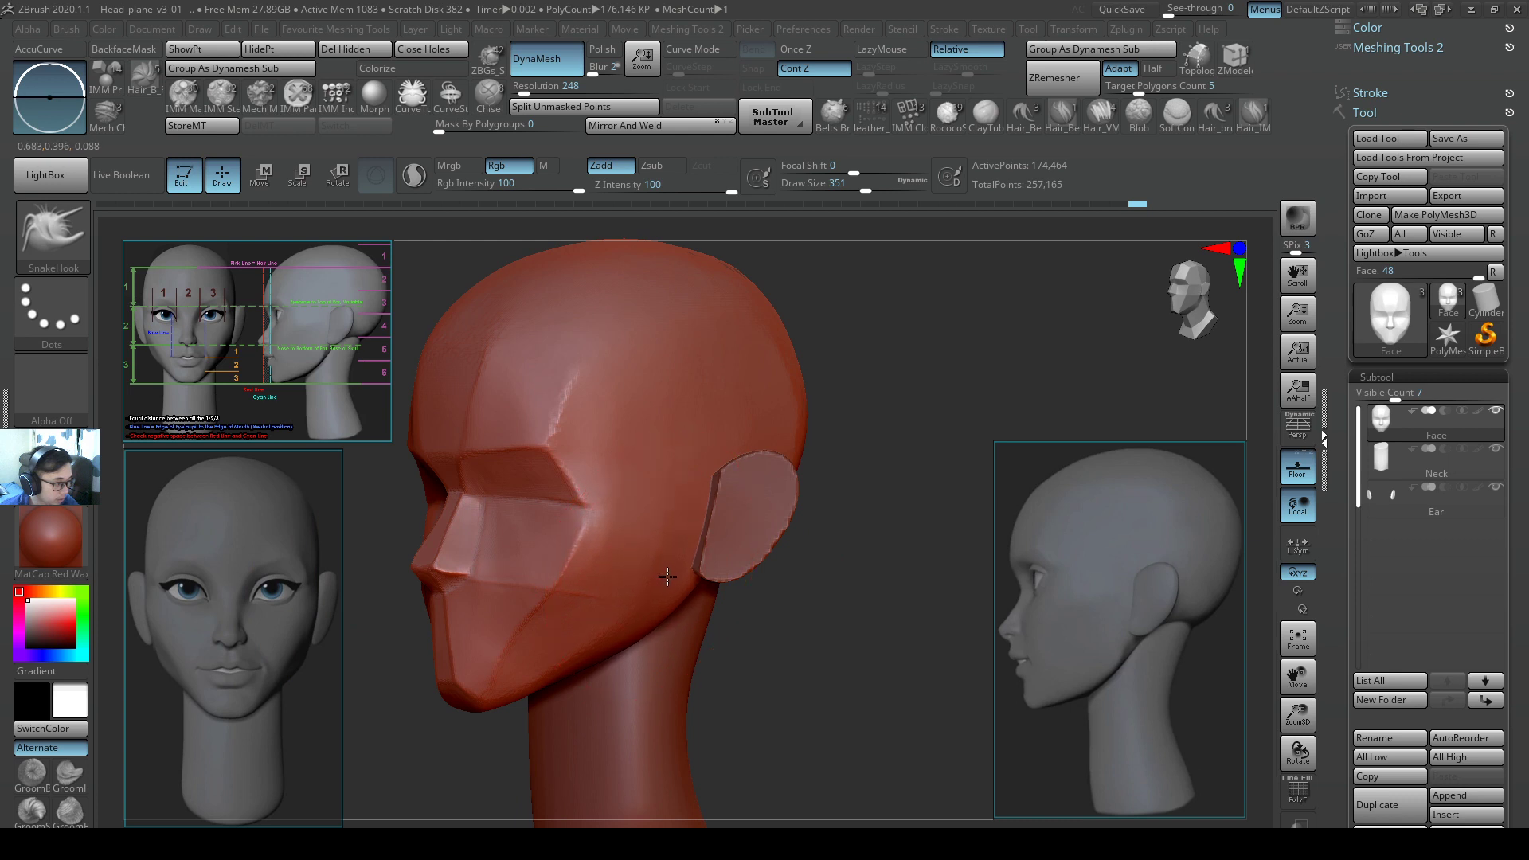
mouse_move(667, 576)
right_down()
mouse_move(664, 614)
mouse_move(700, 563)
right_up()
key(s)
drag(666, 580, 664, 575)
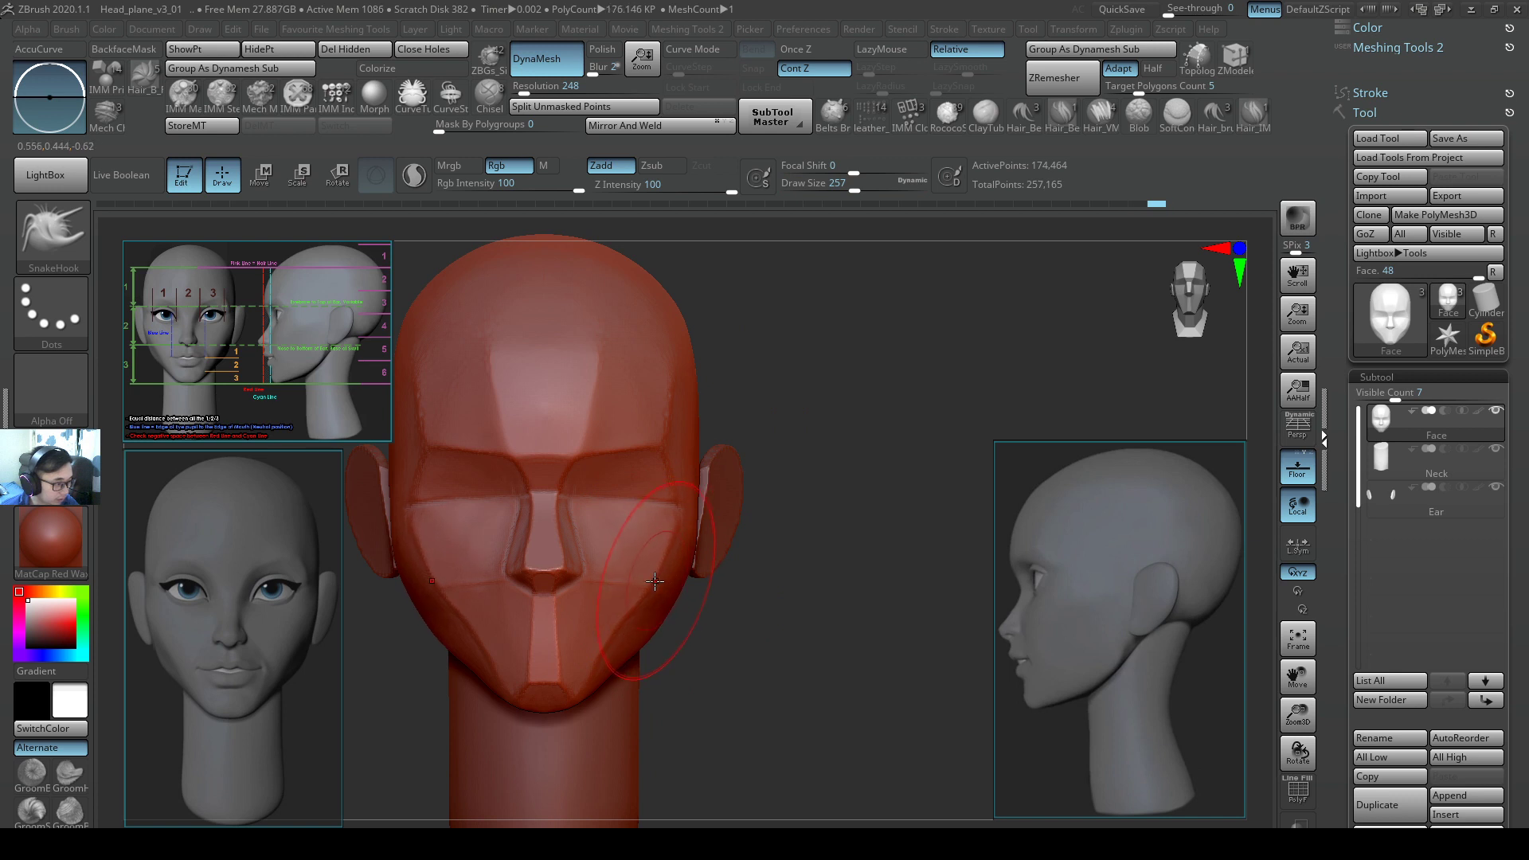
key(s)
key(s)
drag(616, 623, 609, 623)
Reshape the Face's rear cheek near the ear with SnakeHook at draw sizes 358 and 437, and check it against the front reference.
mouse_move(661, 574)
right_down()
mouse_move(650, 559)
mouse_move(716, 594)
mouse_move(693, 600)
mouse_move(795, 587)
mouse_move(720, 633)
right_up()
key(1)
key(s)
drag(719, 634, 740, 633)
right_drag(802, 646, 762, 667)
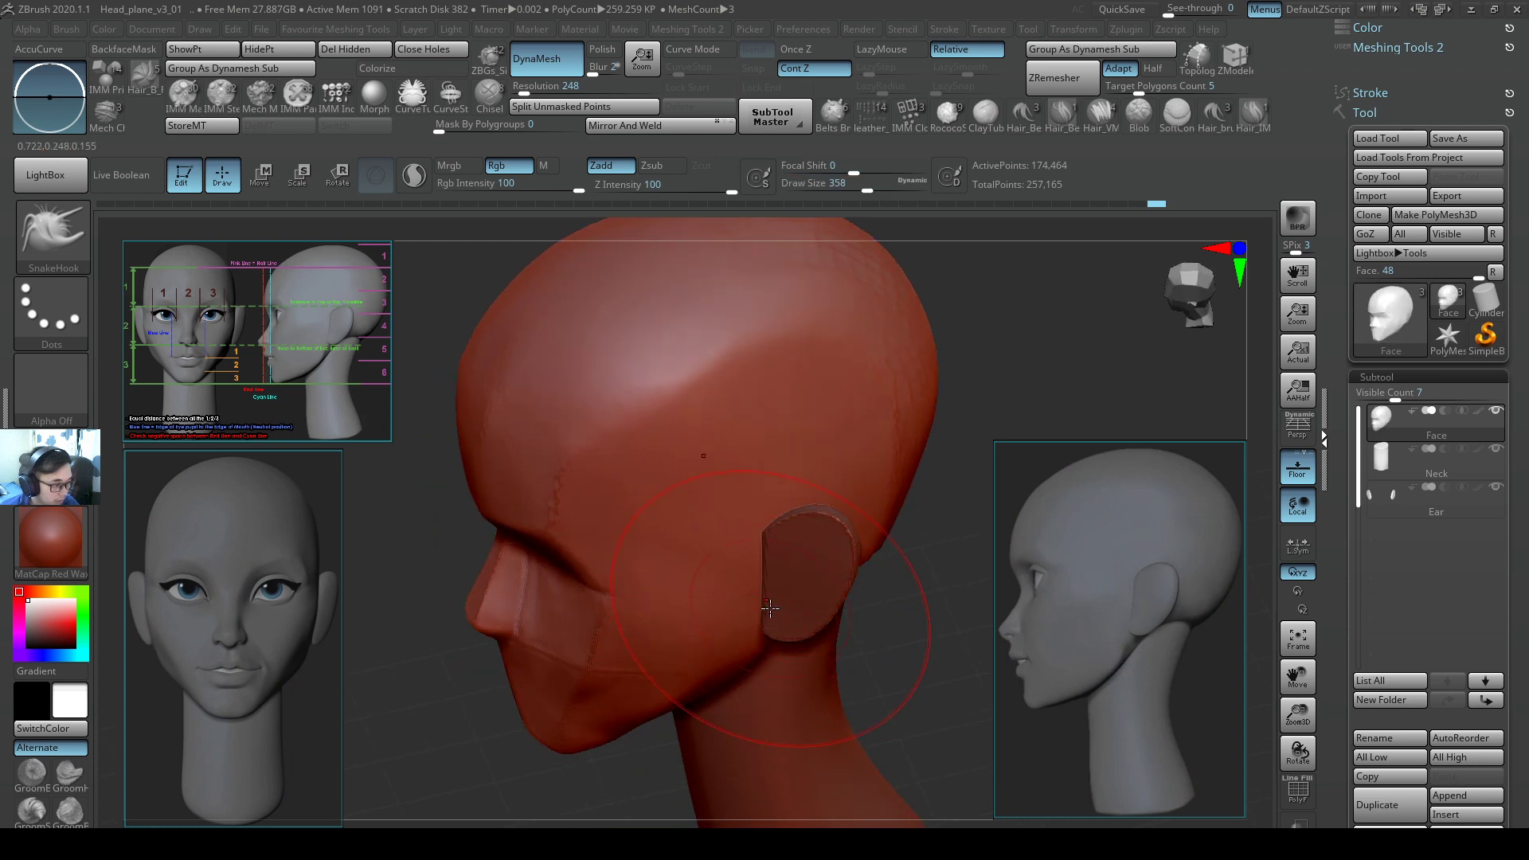
right_drag(789, 609, 756, 609)
key(s)
drag(756, 608, 767, 609)
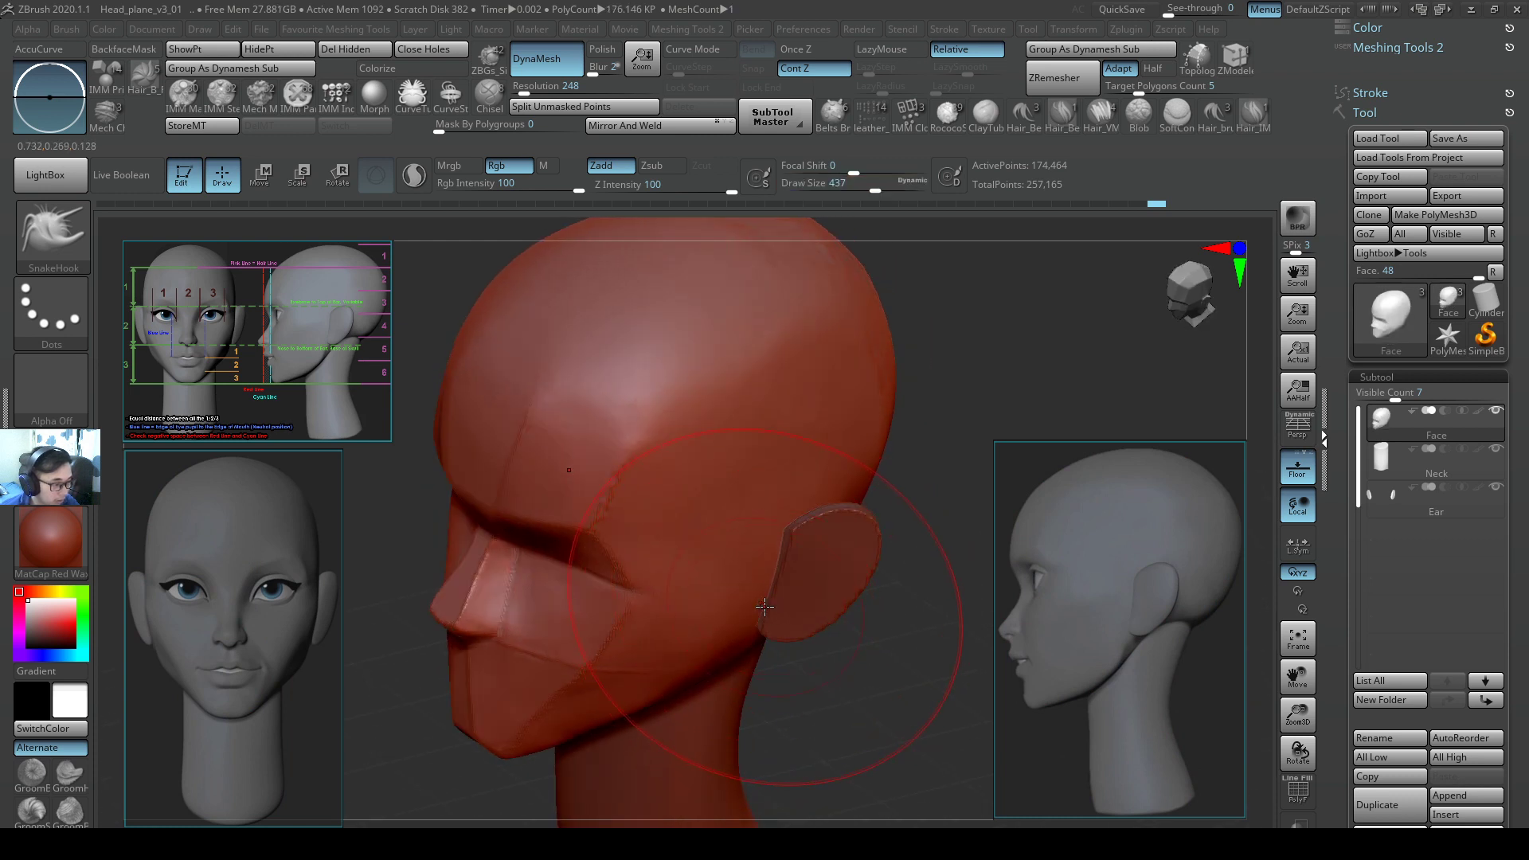
right_drag(772, 611, 498, 656)
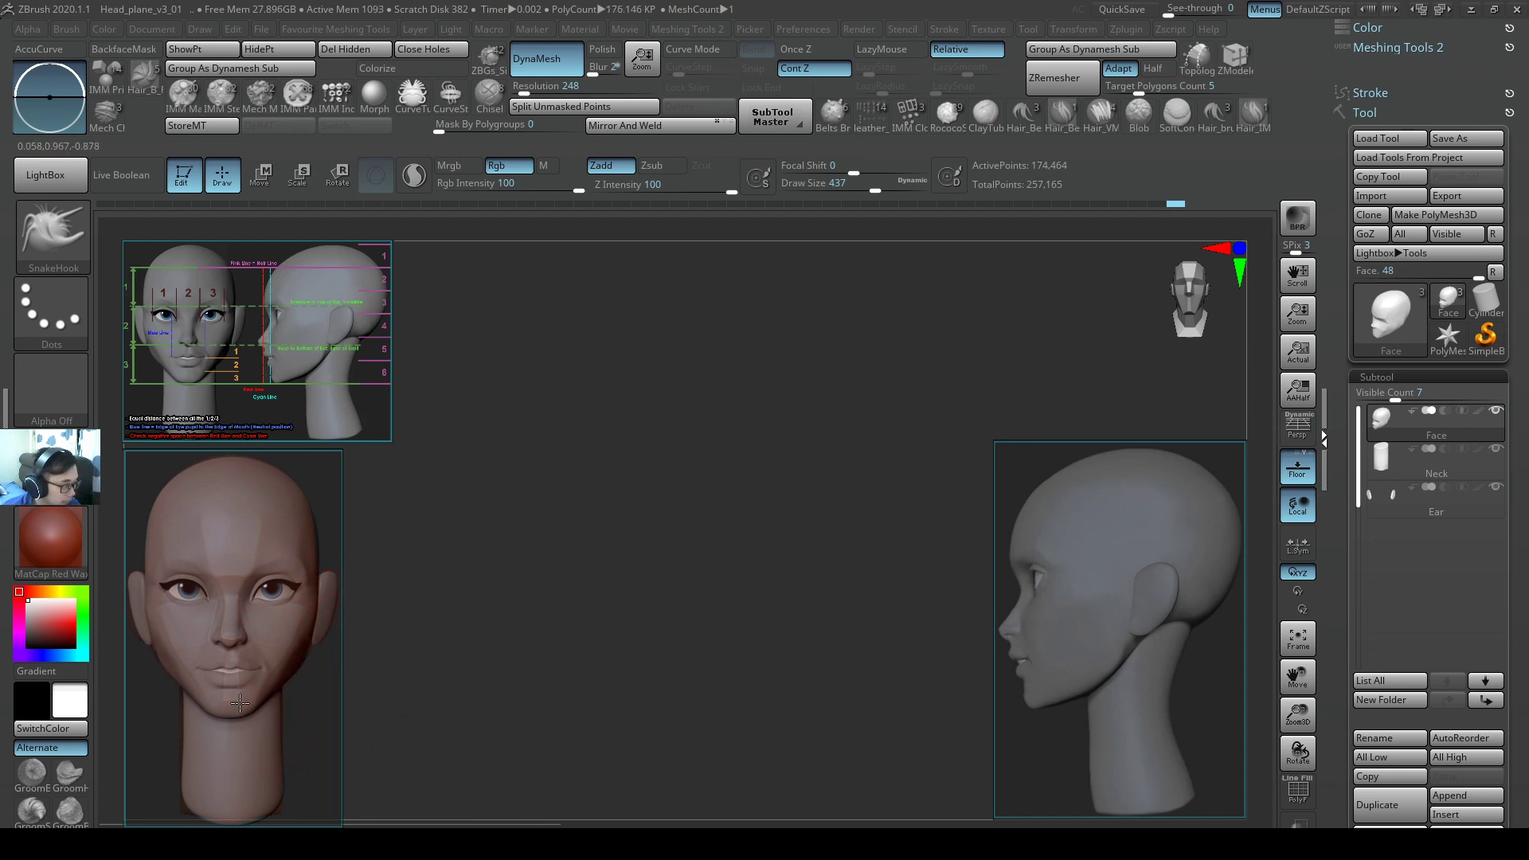
Reduce the SnakeHook draw size to 223 and compare the Face's jaw and profile with the front and side references.
key(s)
drag(219, 707, 218, 707)
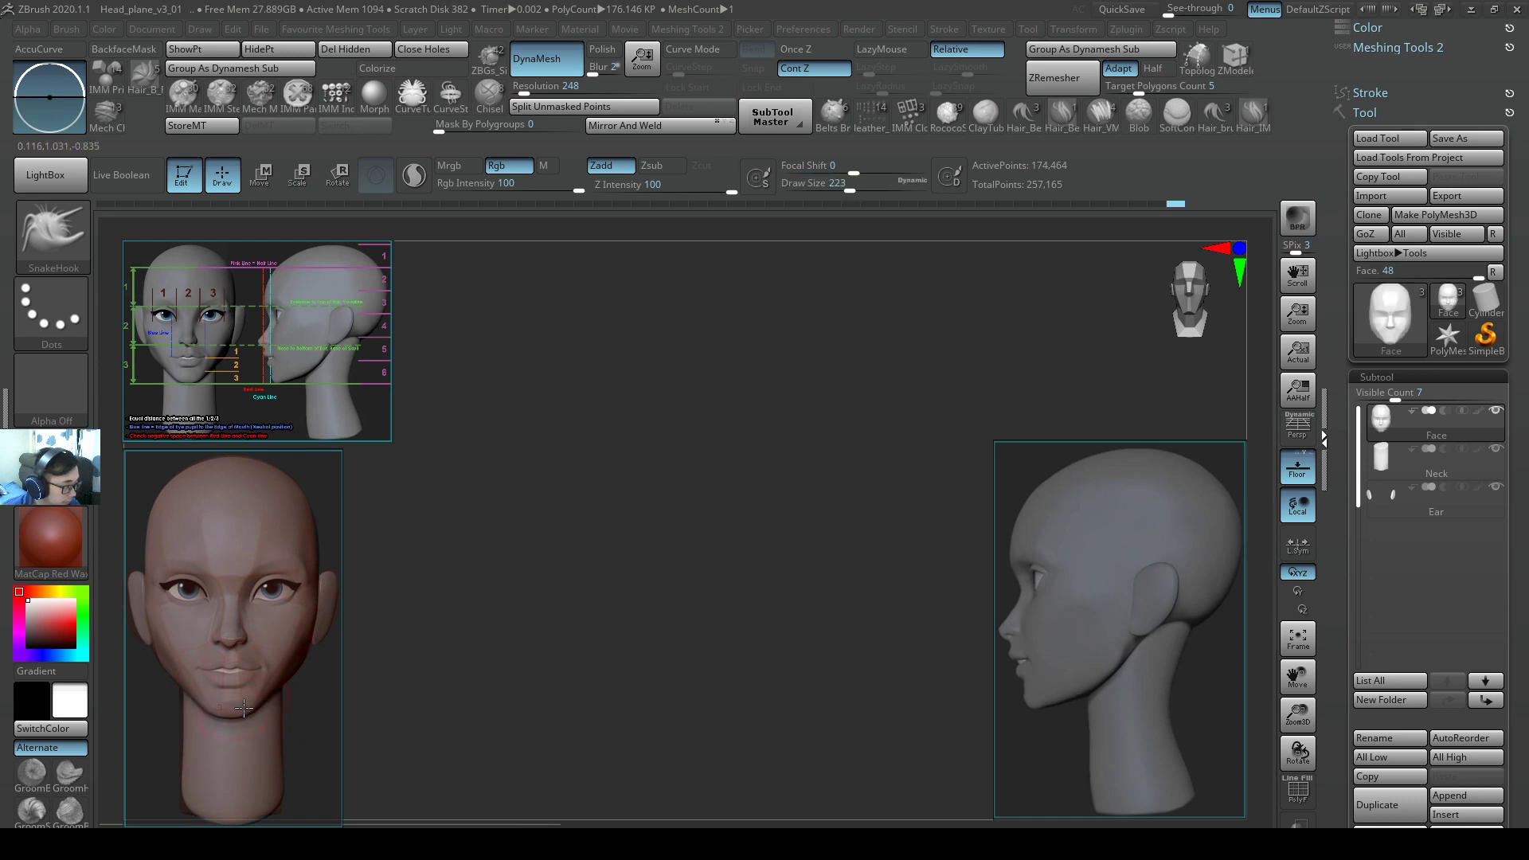
alt+drag(414, 633, 949, 602)
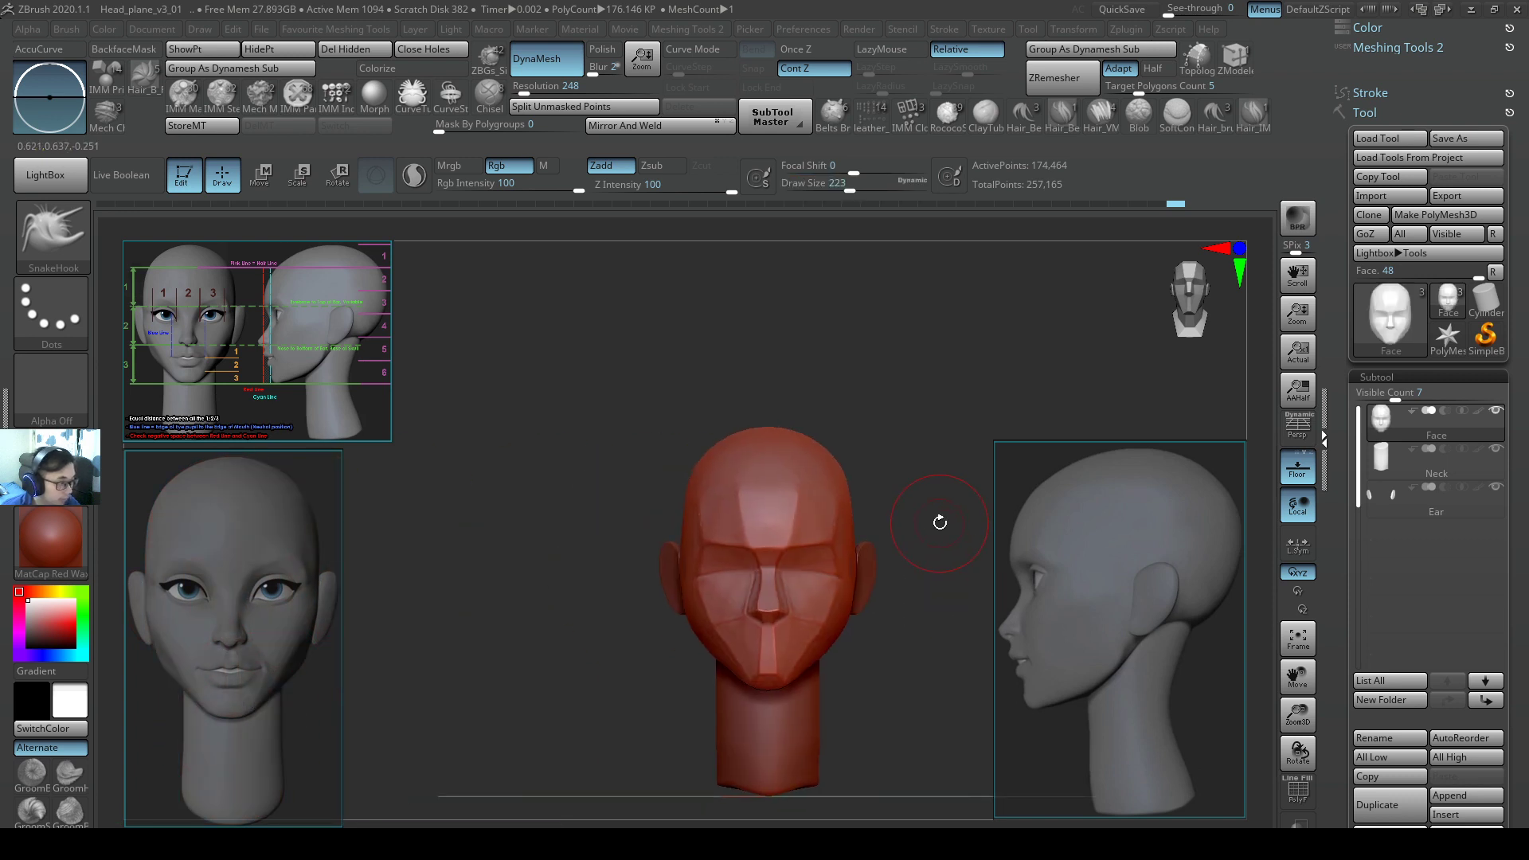
alt+drag(956, 481, 942, 536)
alt+drag(988, 597, 858, 555)
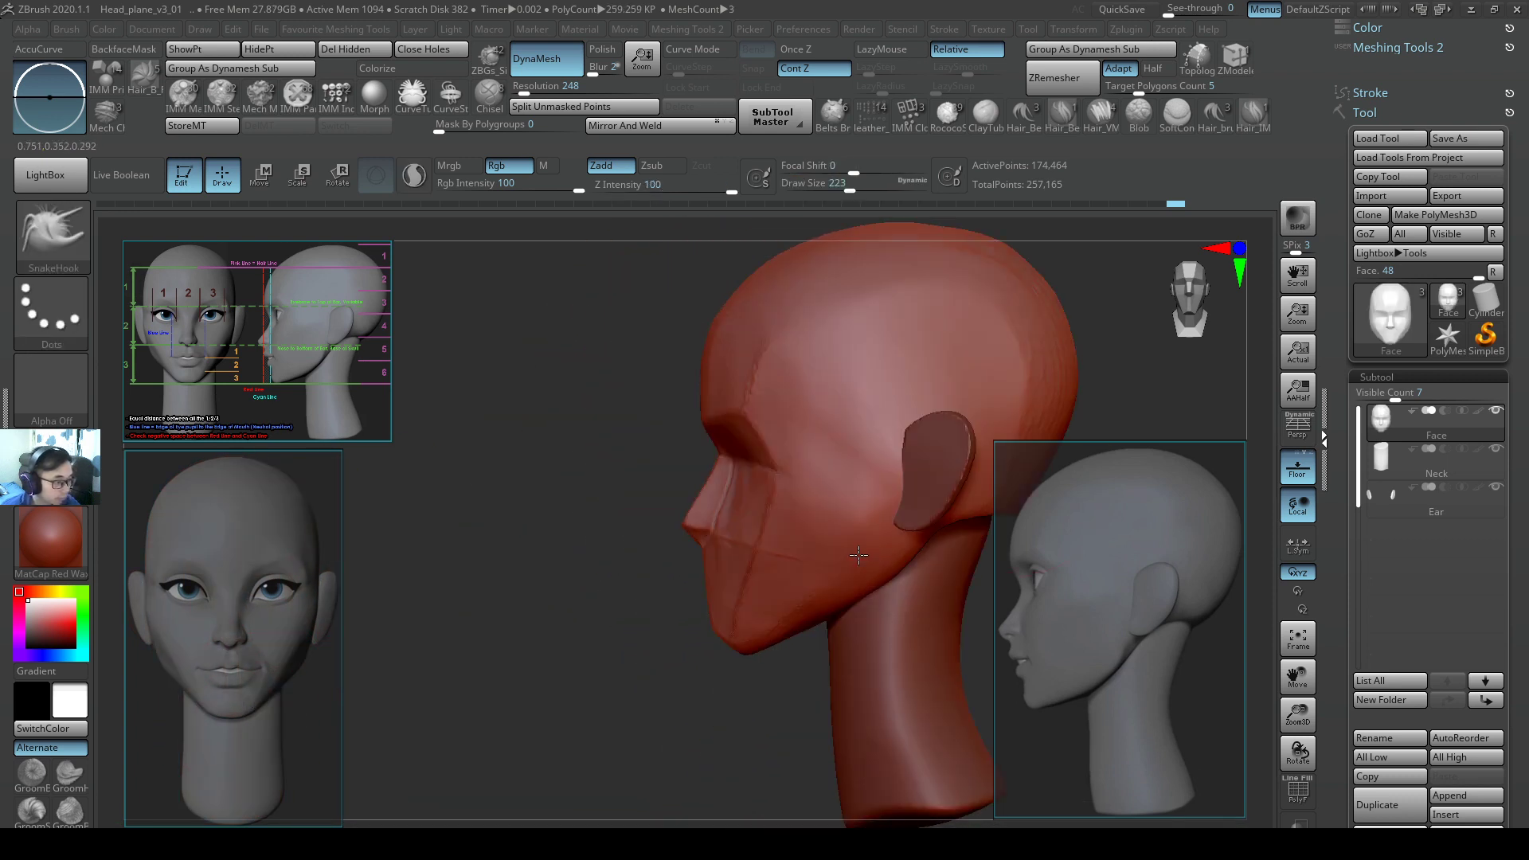
ctrl+right_drag(838, 526, 830, 585)
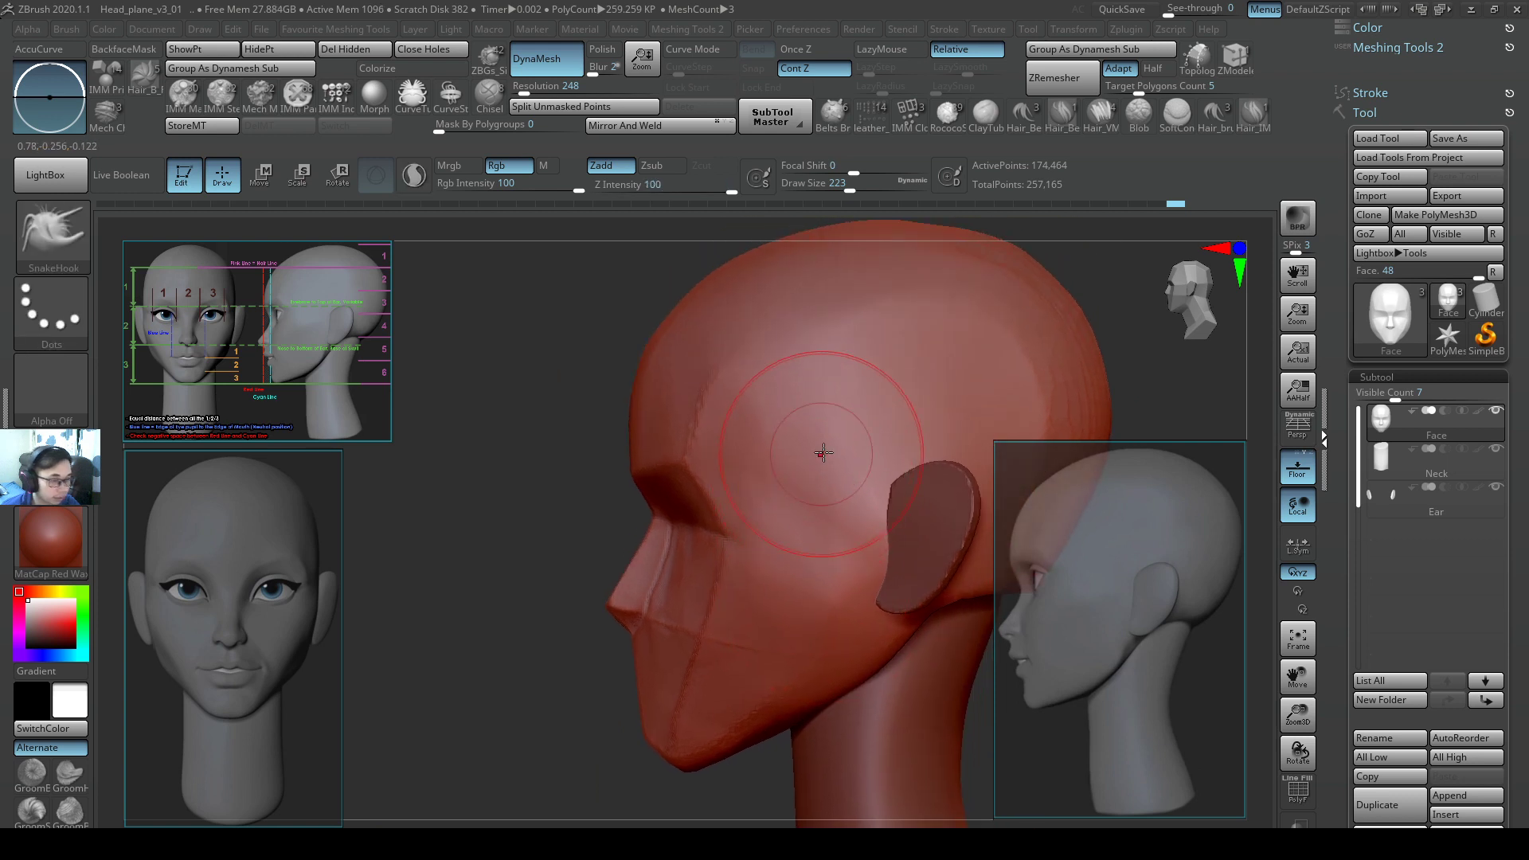
key(1)
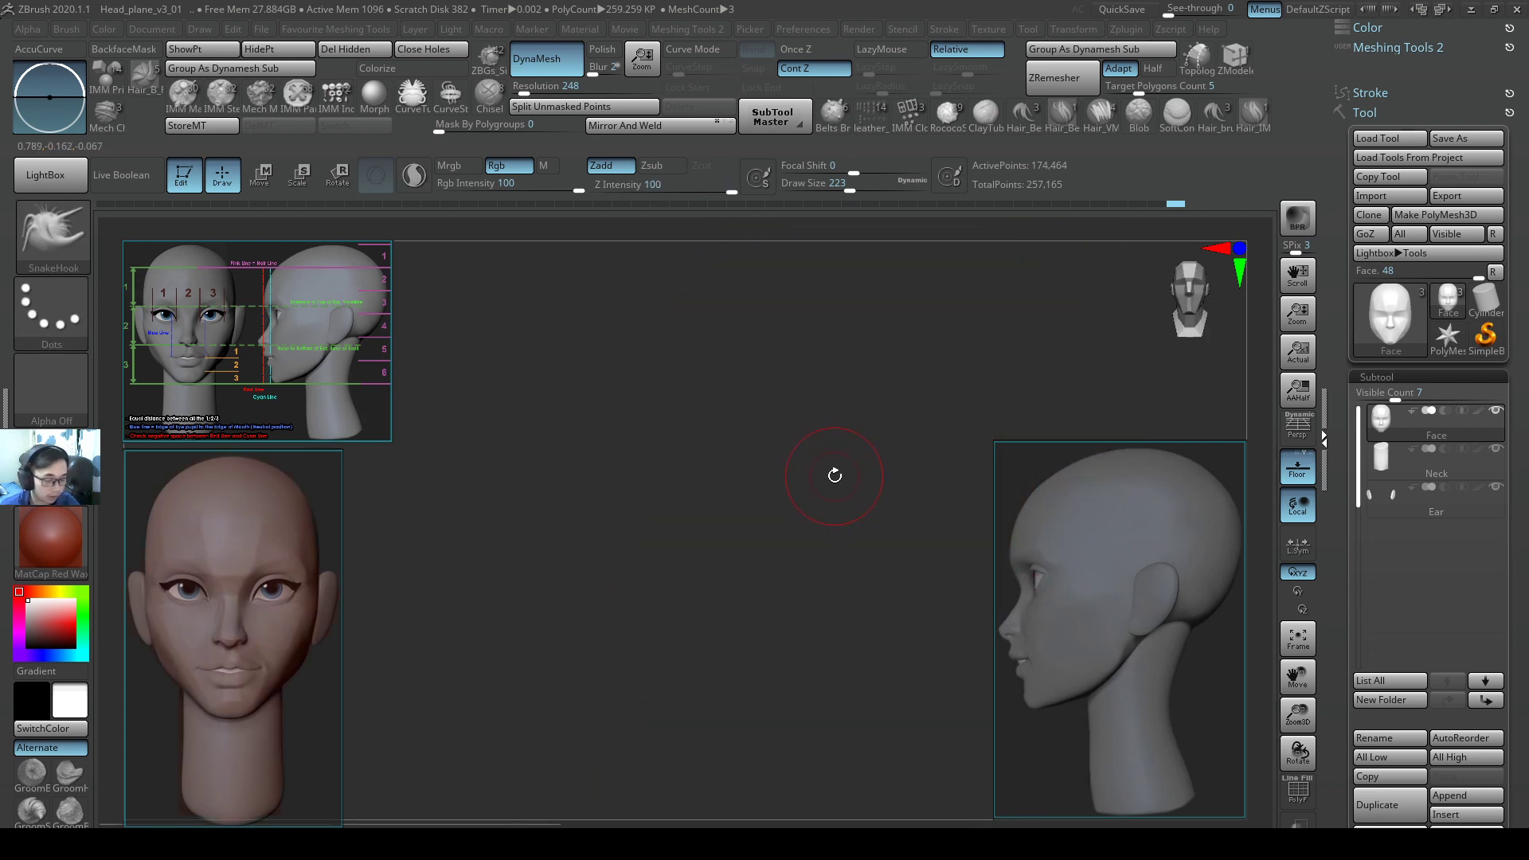
key(2)
alt+right_drag(847, 474, 418, 457)
Reduce the draw size to 112 and smooth the hard plane edges at the Face's temple and outer cheek.
ctrl+right_drag(736, 342, 751, 510)
mouse_move(709, 564)
alt+right_down()
mouse_move(758, 508)
mouse_move(796, 519)
alt+right_up()
key(s)
drag(795, 519, 780, 518)
mouse_move(589, 556)
alt+right_down()
mouse_move(699, 529)
mouse_move(660, 557)
alt+right_up()
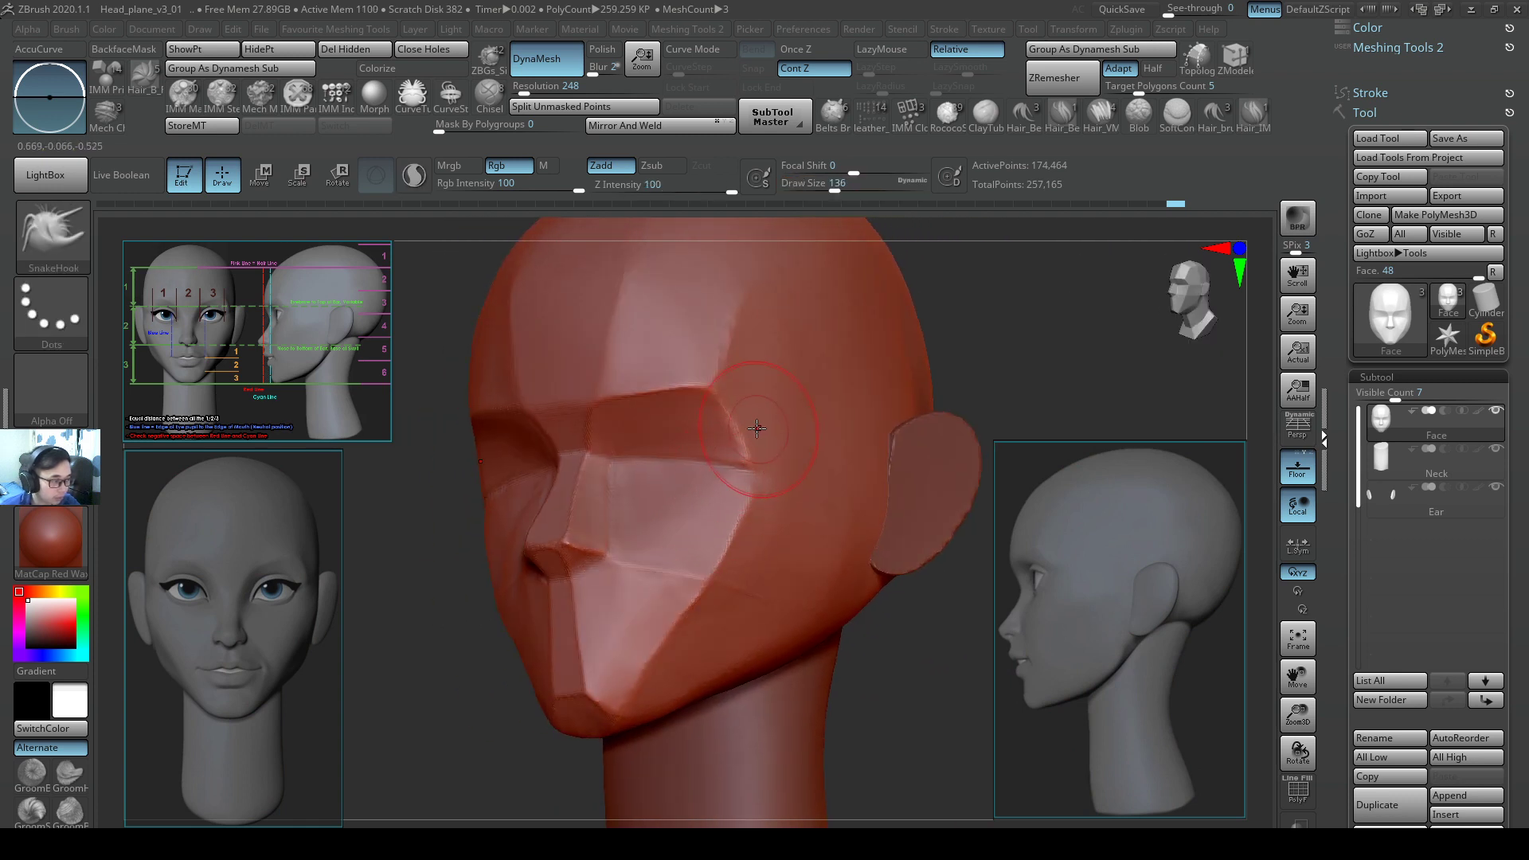
key(s)
drag(752, 411, 743, 411)
alt+right_drag(736, 285, 760, 398)
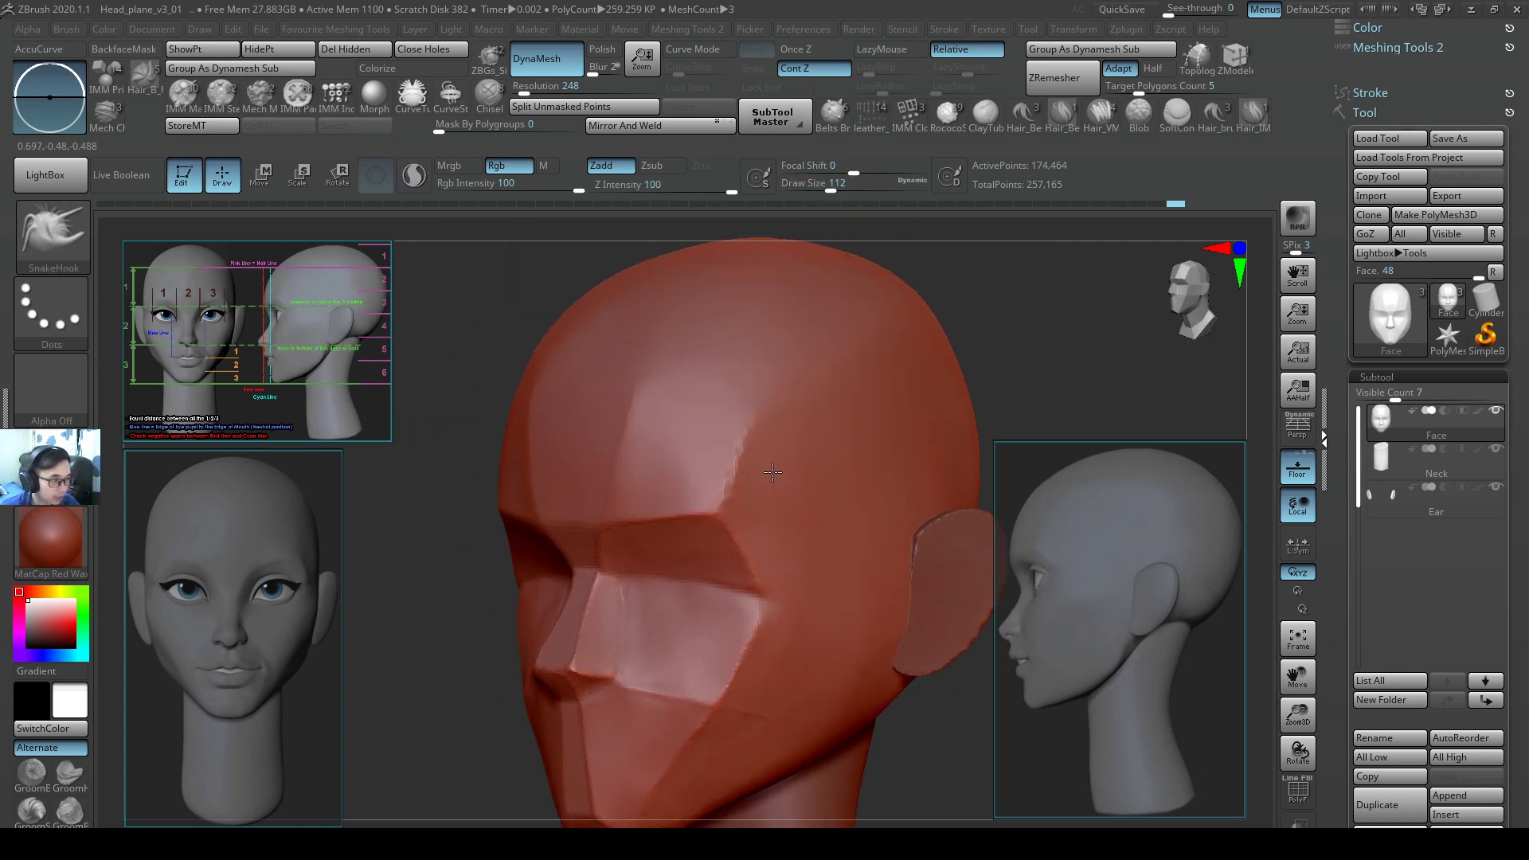
shift+drag(770, 611, 765, 635)
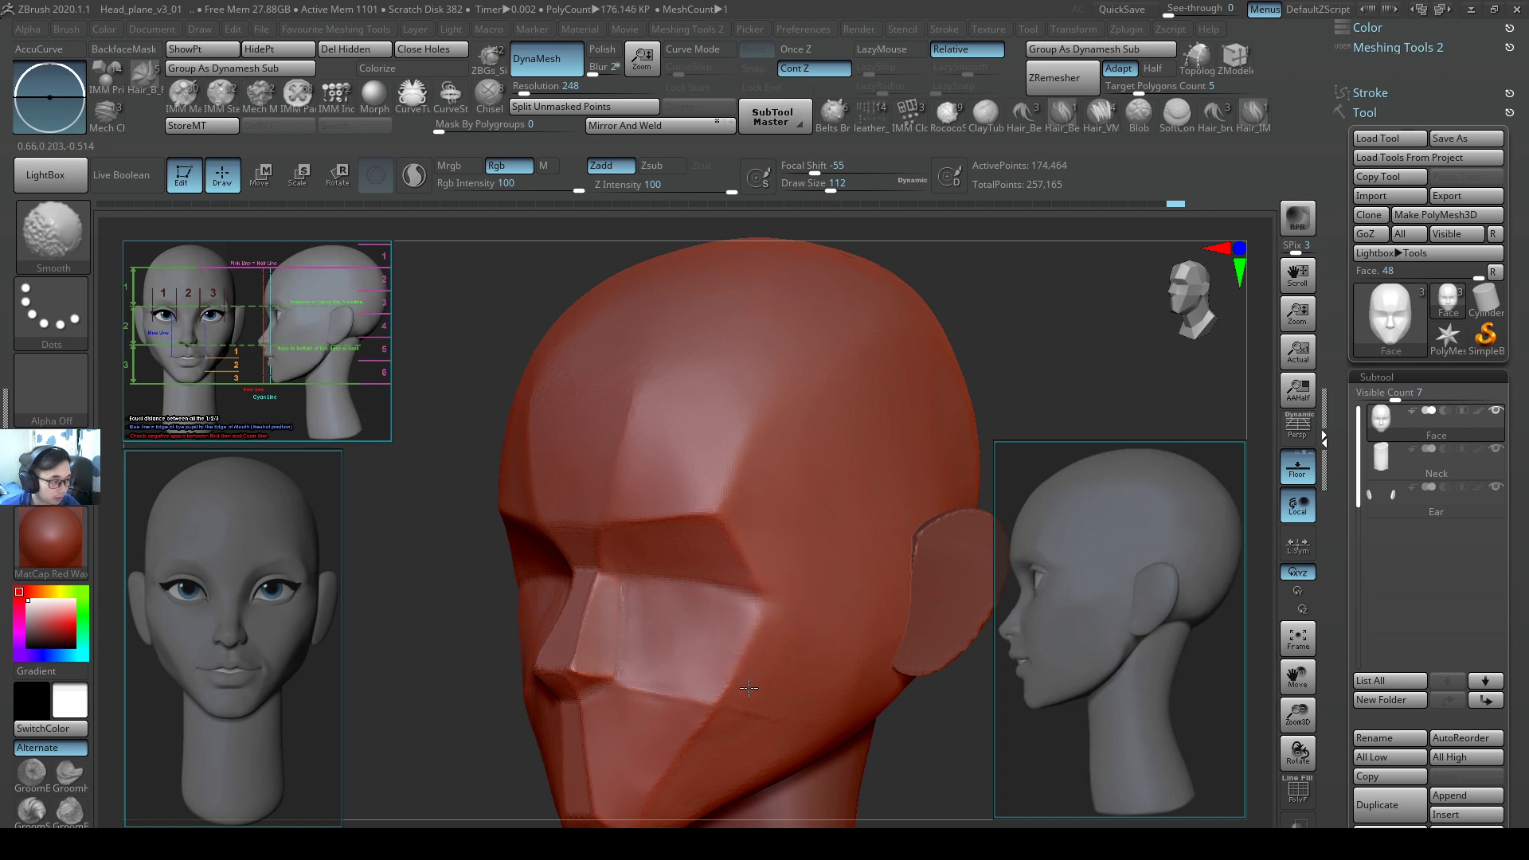
Reduce the draw size to 68 and smooth the plane edge running from the Face's cheekbone down to the lower cheek.
alt+right_drag(769, 669, 789, 581)
right_drag(791, 504, 758, 482)
key(s)
drag(806, 477, 754, 451)
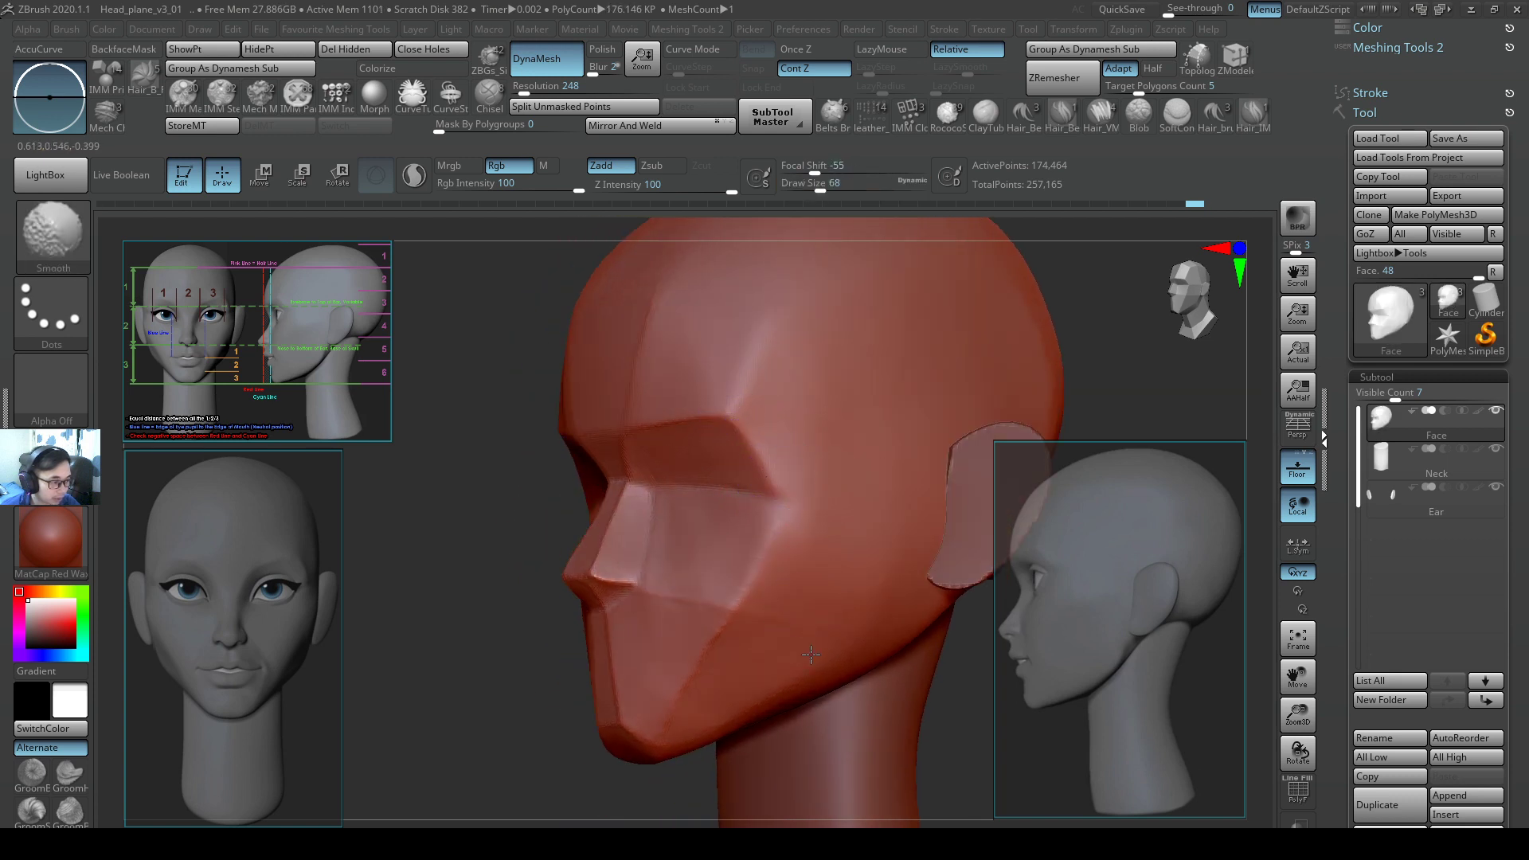
mouse_move(806, 658)
right_down()
mouse_move(808, 590)
mouse_move(730, 587)
right_up()
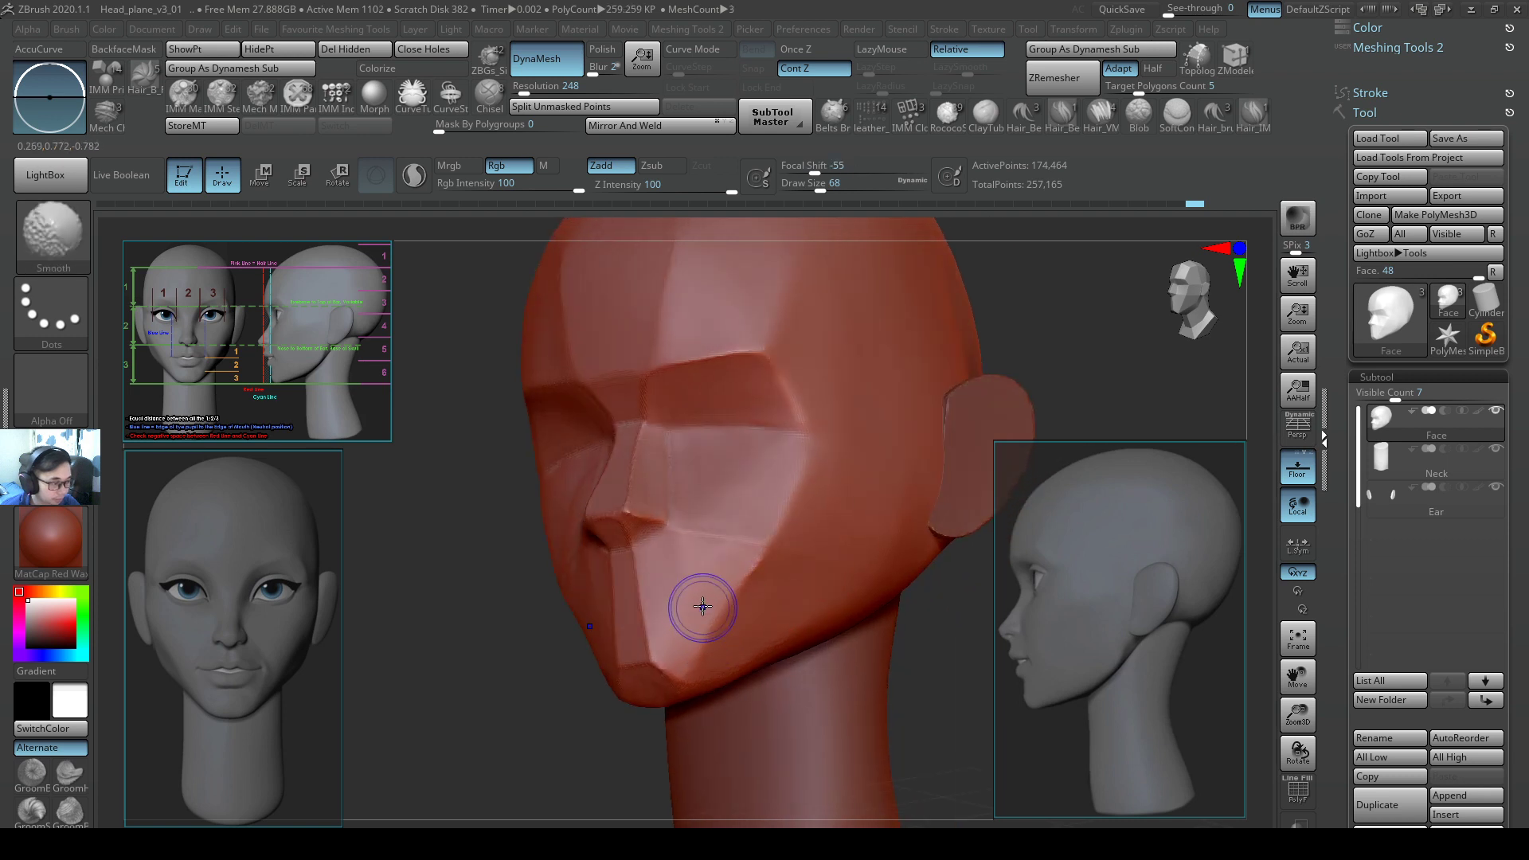
mouse_move(709, 636)
shift+mouse_down()
mouse_move(724, 536)
mouse_move(706, 502)
mouse_move(697, 555)
shift+mouse_up()
Switch to the Inflat brush for the Face's cheekbone and set its draw size to 163.
right_drag(741, 517, 804, 488)
key(b)
key(i)
key(n)
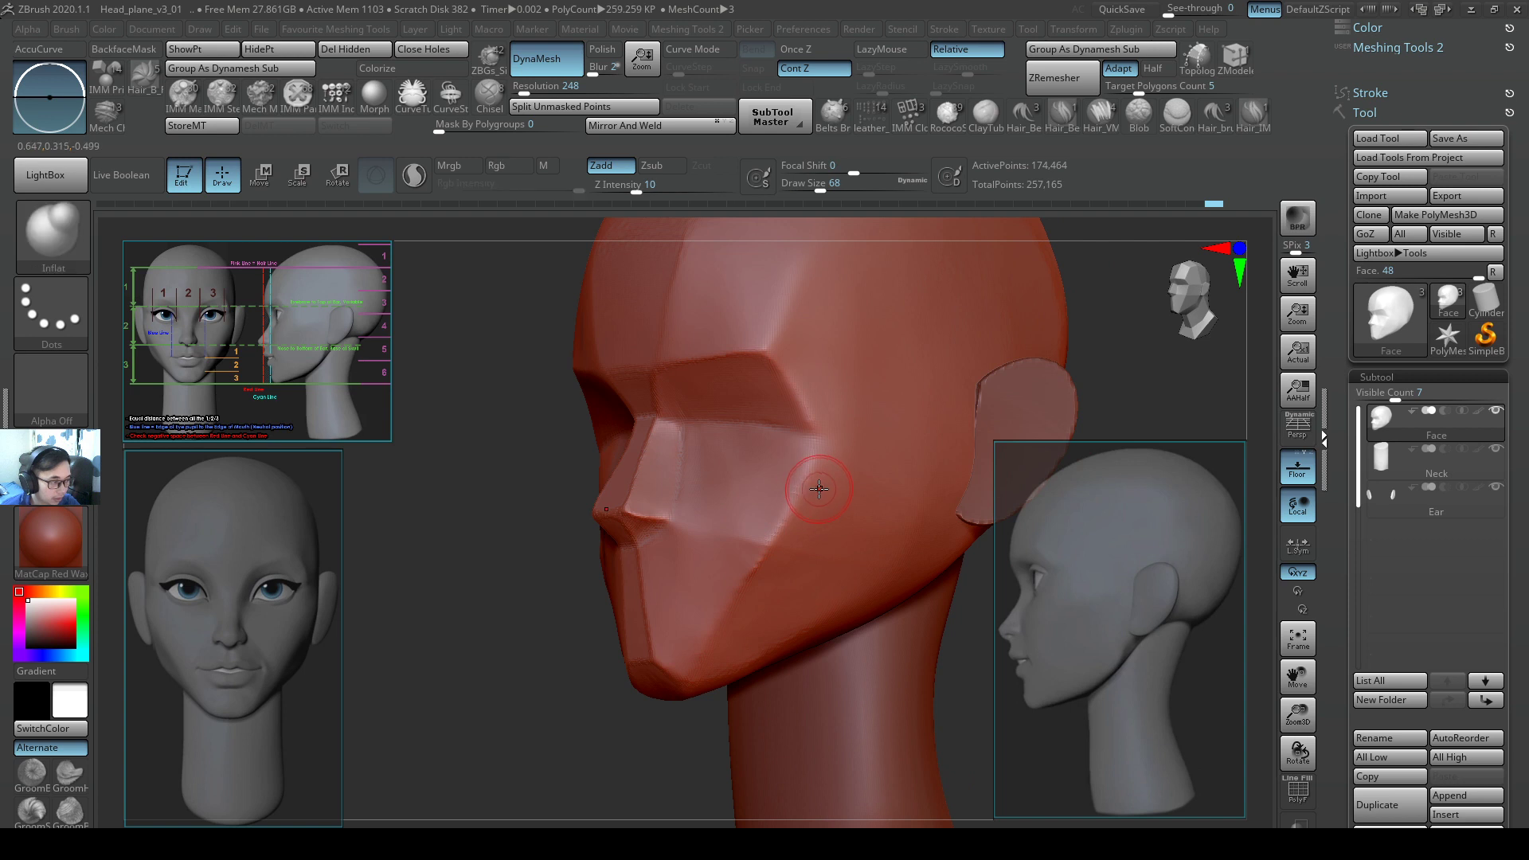
key(s)
drag(835, 491, 840, 490)
mouse_move(813, 476)
right_down()
mouse_move(864, 478)
mouse_move(810, 498)
right_up()
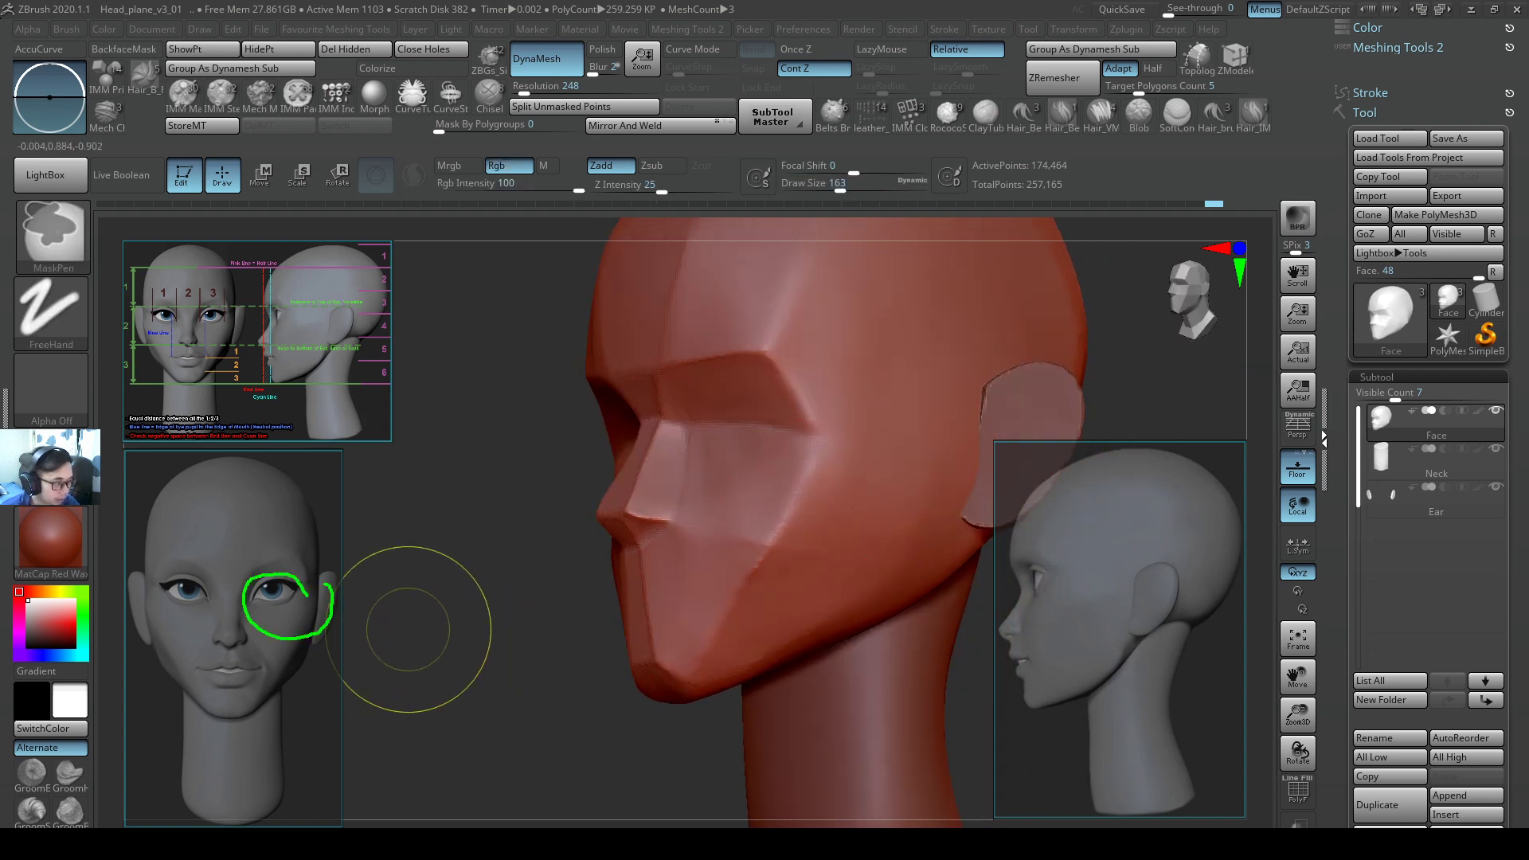
key(e)
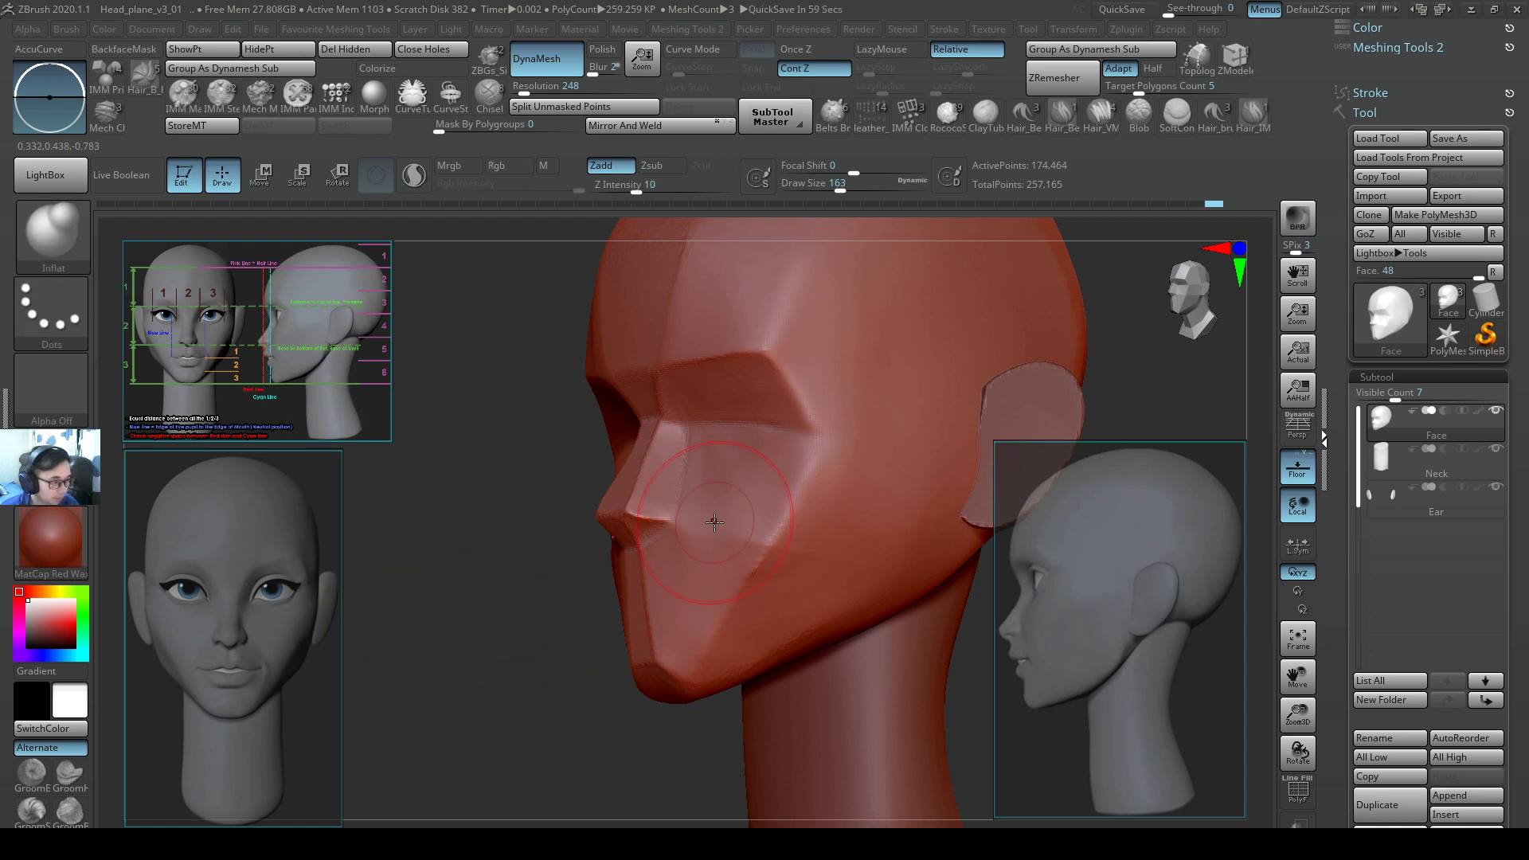
Work on the Face's cheekbone against the front reference with Inflat at draw sizes 234 and 192.
right_drag(707, 522, 771, 509)
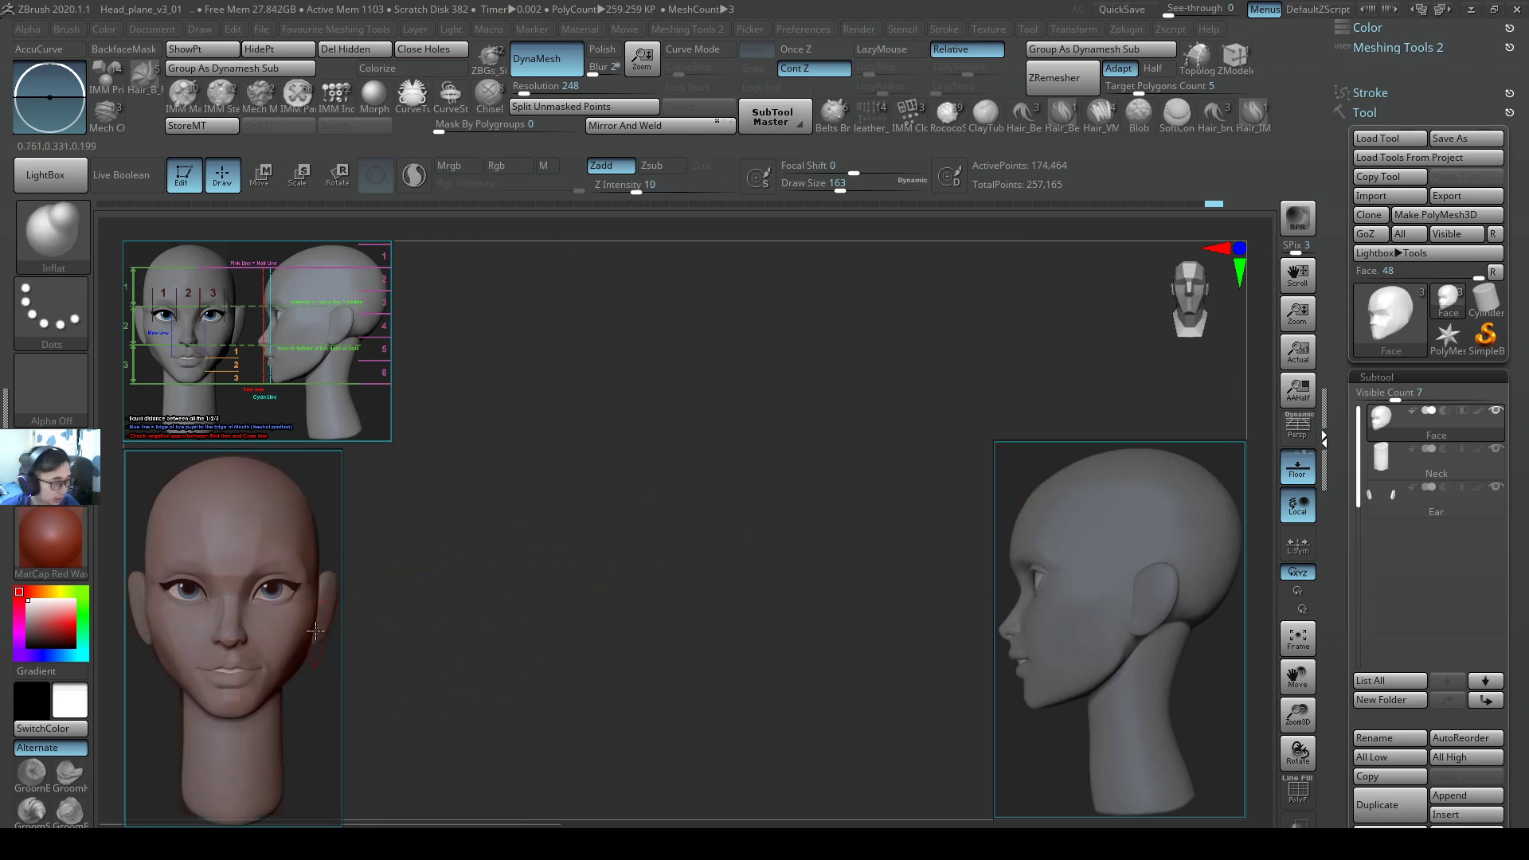
key(s)
drag(307, 617, 308, 617)
key(s)
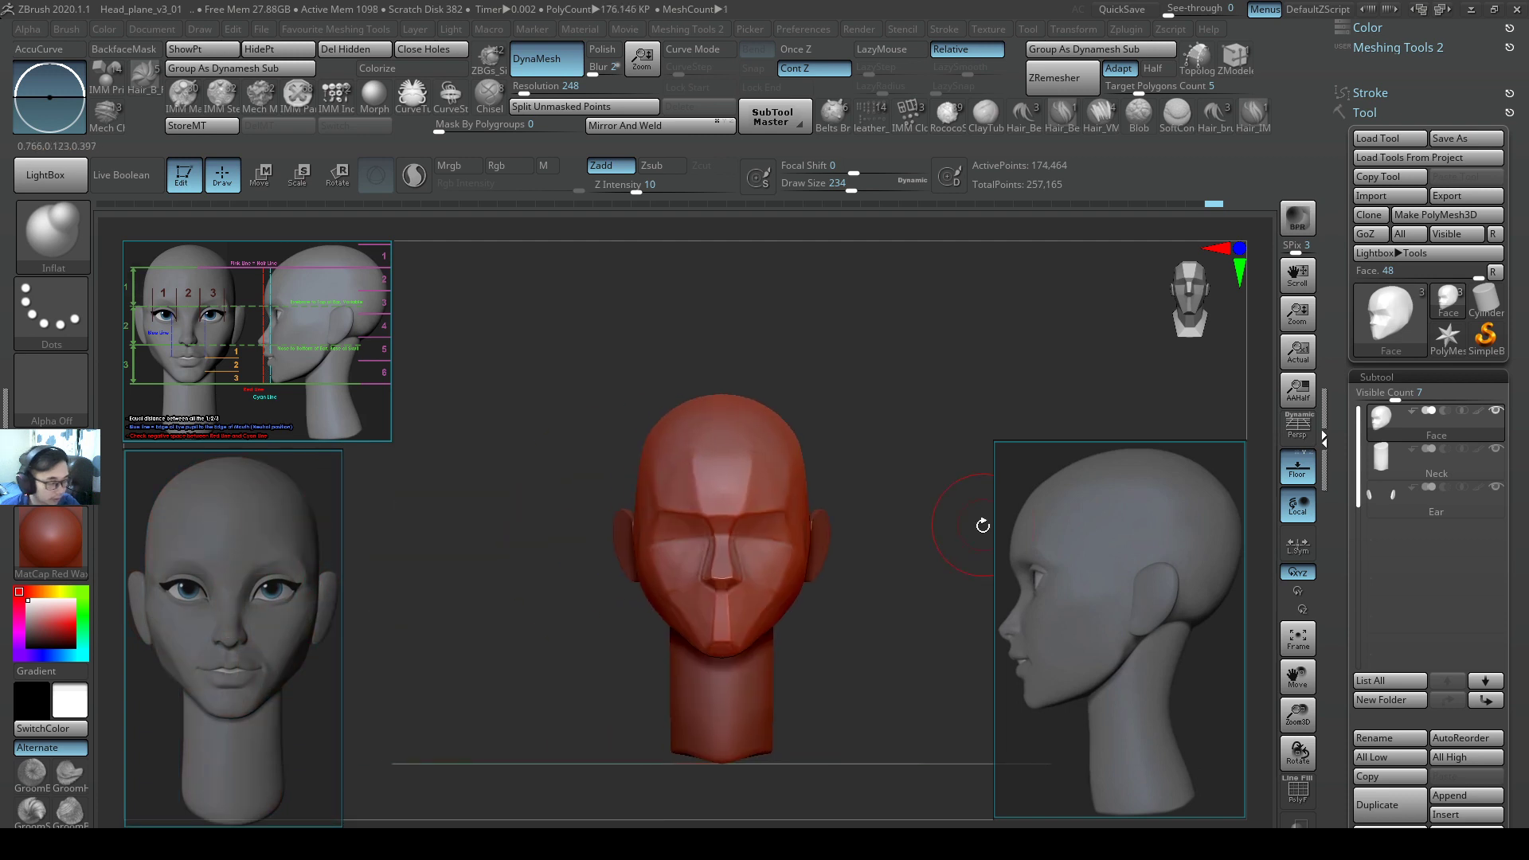
mouse_move(983, 522)
right_down()
mouse_move(904, 529)
mouse_move(782, 596)
right_up()
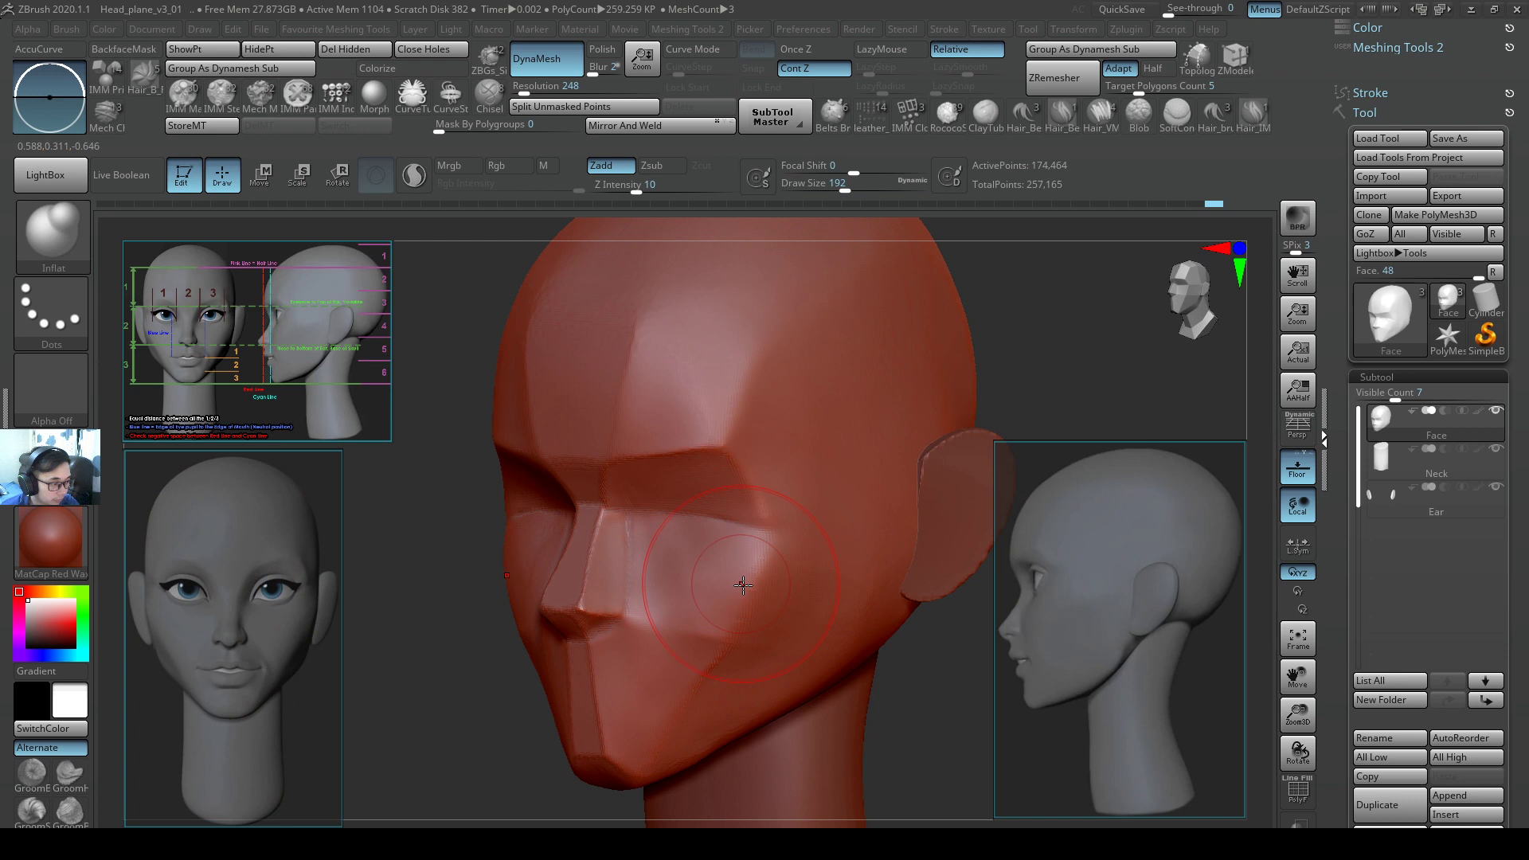
Reduce the Inflat draw size to 145, build up the Face's cheekbone and soften its transition.
key(s)
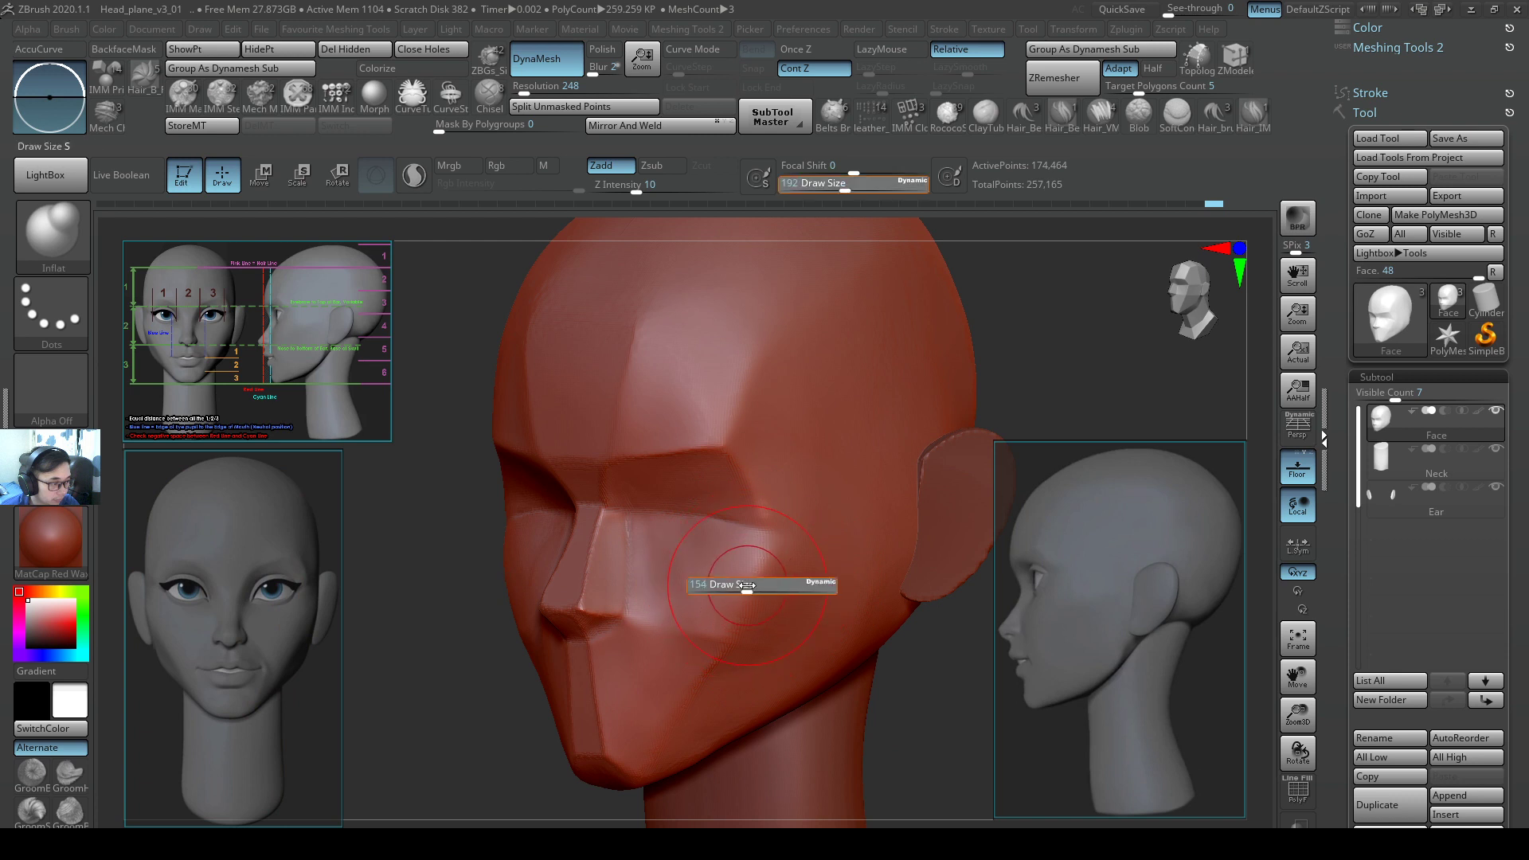
drag(746, 585, 744, 585)
right_drag(746, 586, 767, 569)
shift+drag(766, 575, 748, 575)
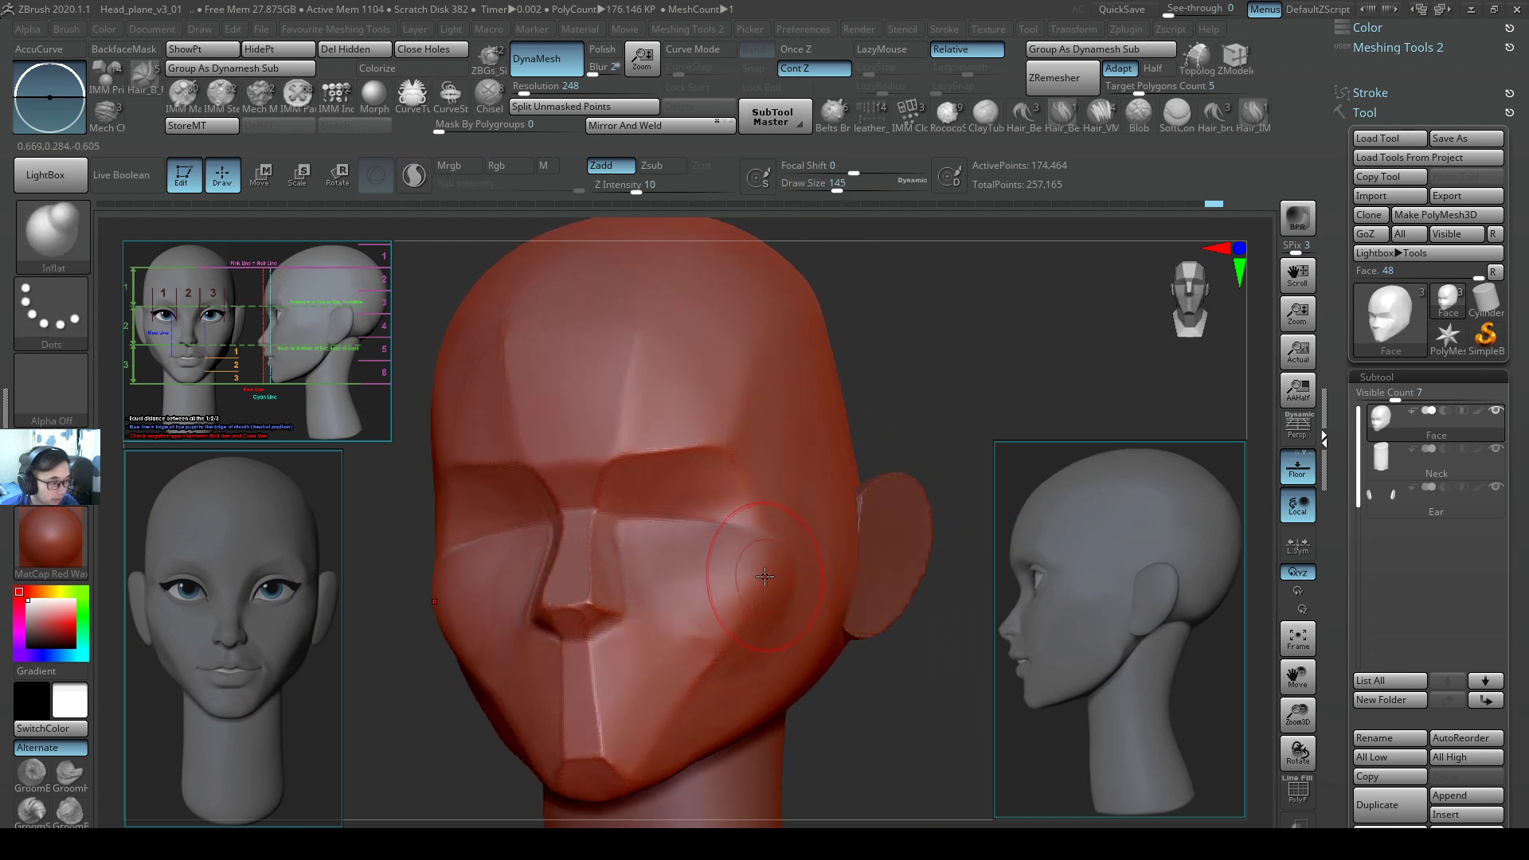
mouse_move(764, 576)
right_down()
mouse_move(778, 607)
mouse_move(797, 597)
right_up()
Set the Inflat draw size to 158, add fullness to the cheekbone and check it from several angles.
key(s)
drag(742, 587, 762, 587)
mouse_move(761, 587)
right_down()
mouse_move(737, 585)
mouse_move(742, 602)
mouse_move(715, 574)
right_up()
key(s)
drag(781, 554, 766, 554)
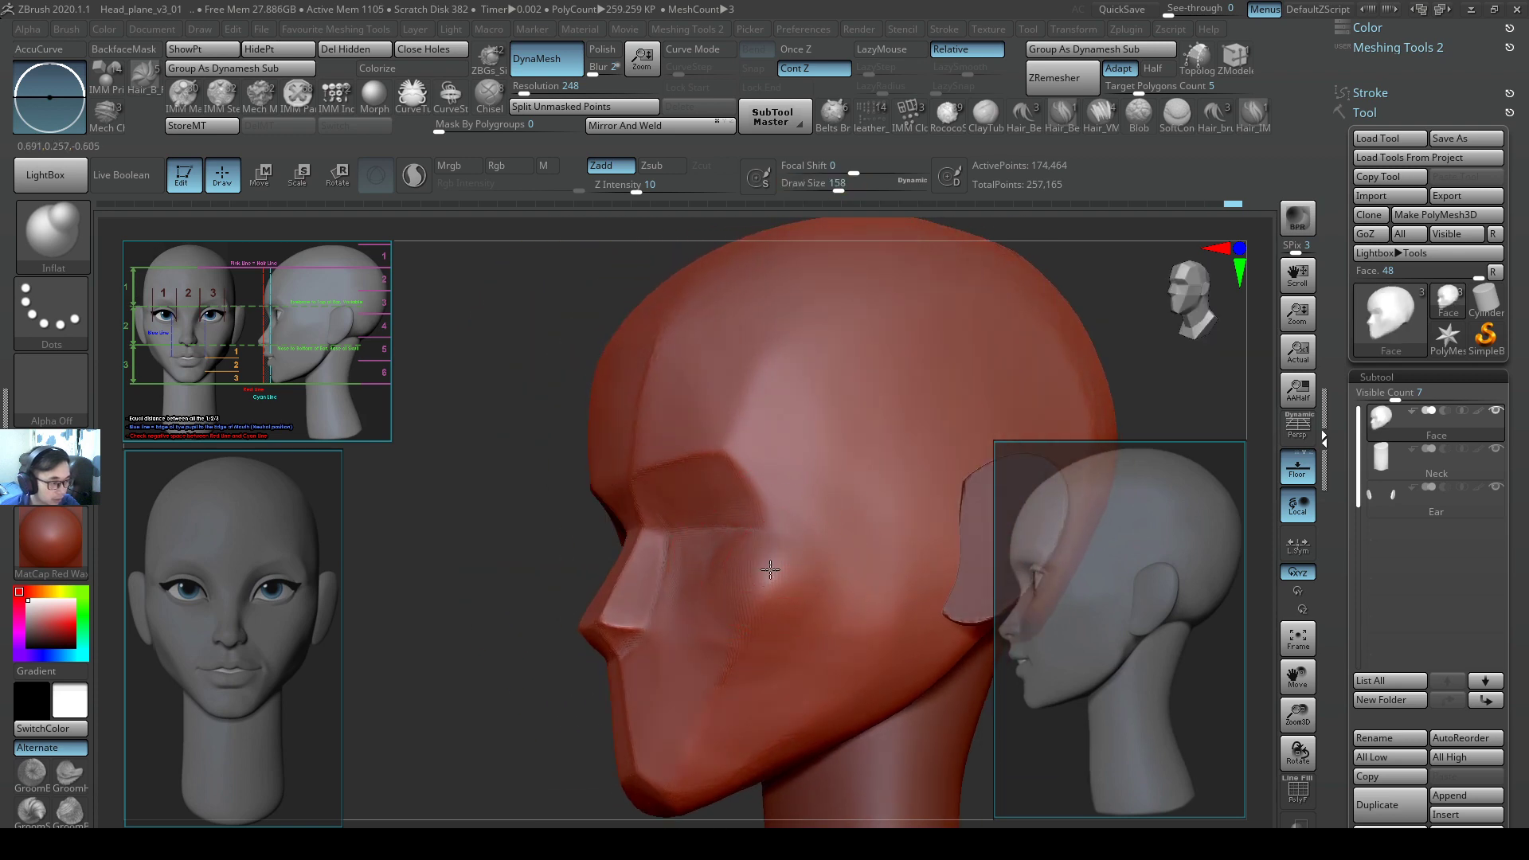
mouse_move(686, 587)
right_down()
mouse_move(792, 600)
mouse_move(792, 583)
mouse_move(890, 551)
right_up()
mouse_move(1108, 492)
ctrl+right_down()
mouse_move(897, 433)
mouse_move(706, 420)
mouse_move(718, 435)
mouse_move(872, 452)
ctrl+right_up()
right_drag(661, 605, 771, 621)
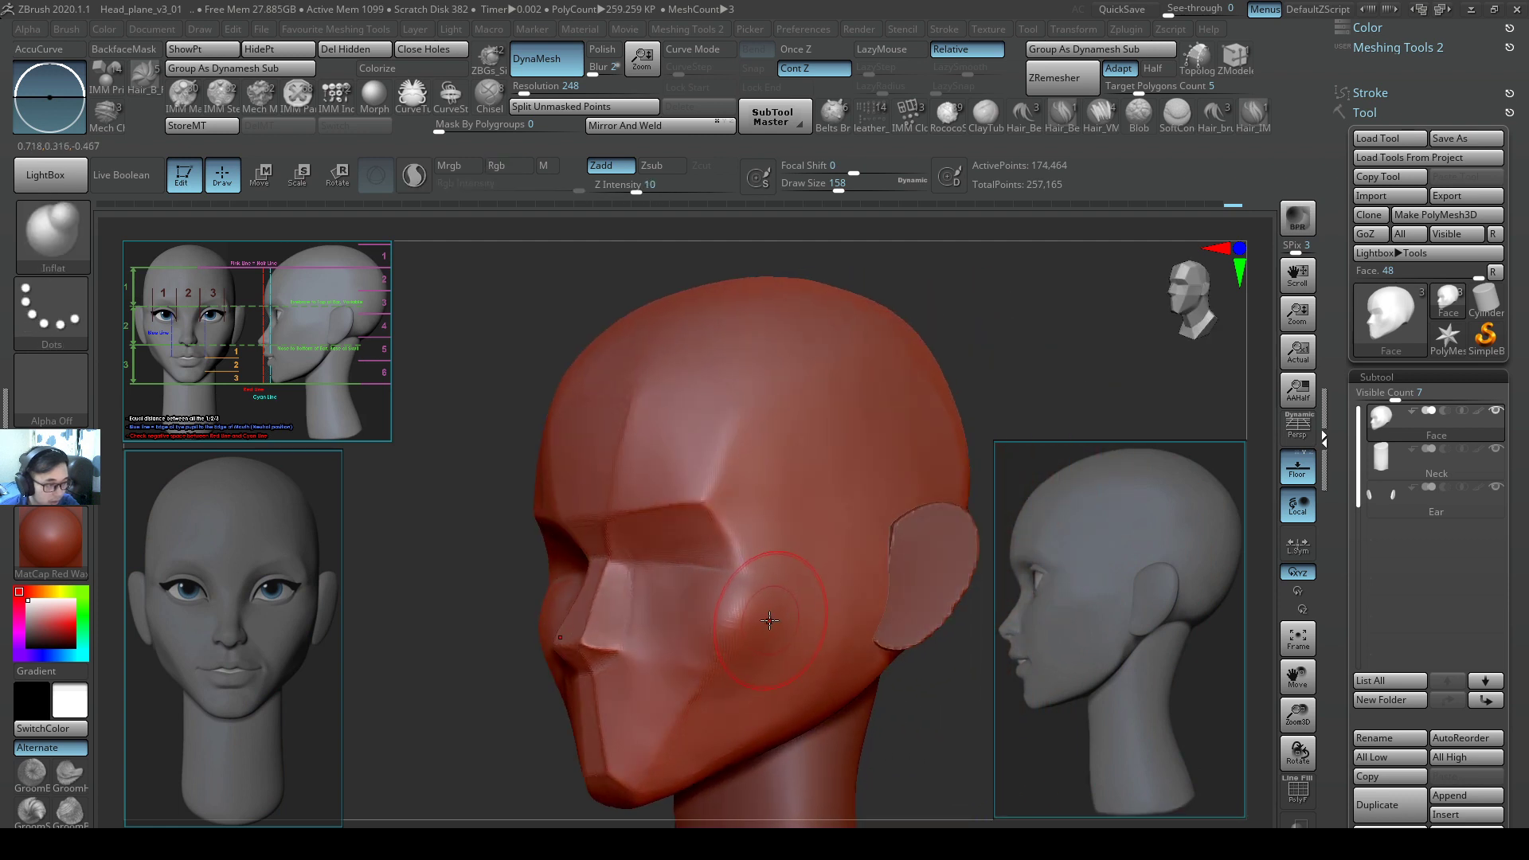
Smooth the inflated cheekbone into the front and lower cheek of the Face at draw size 158.
shift+drag(753, 653, 716, 696)
mouse_move(708, 617)
shift+mouse_down()
mouse_move(689, 628)
mouse_move(686, 704)
shift+mouse_up()
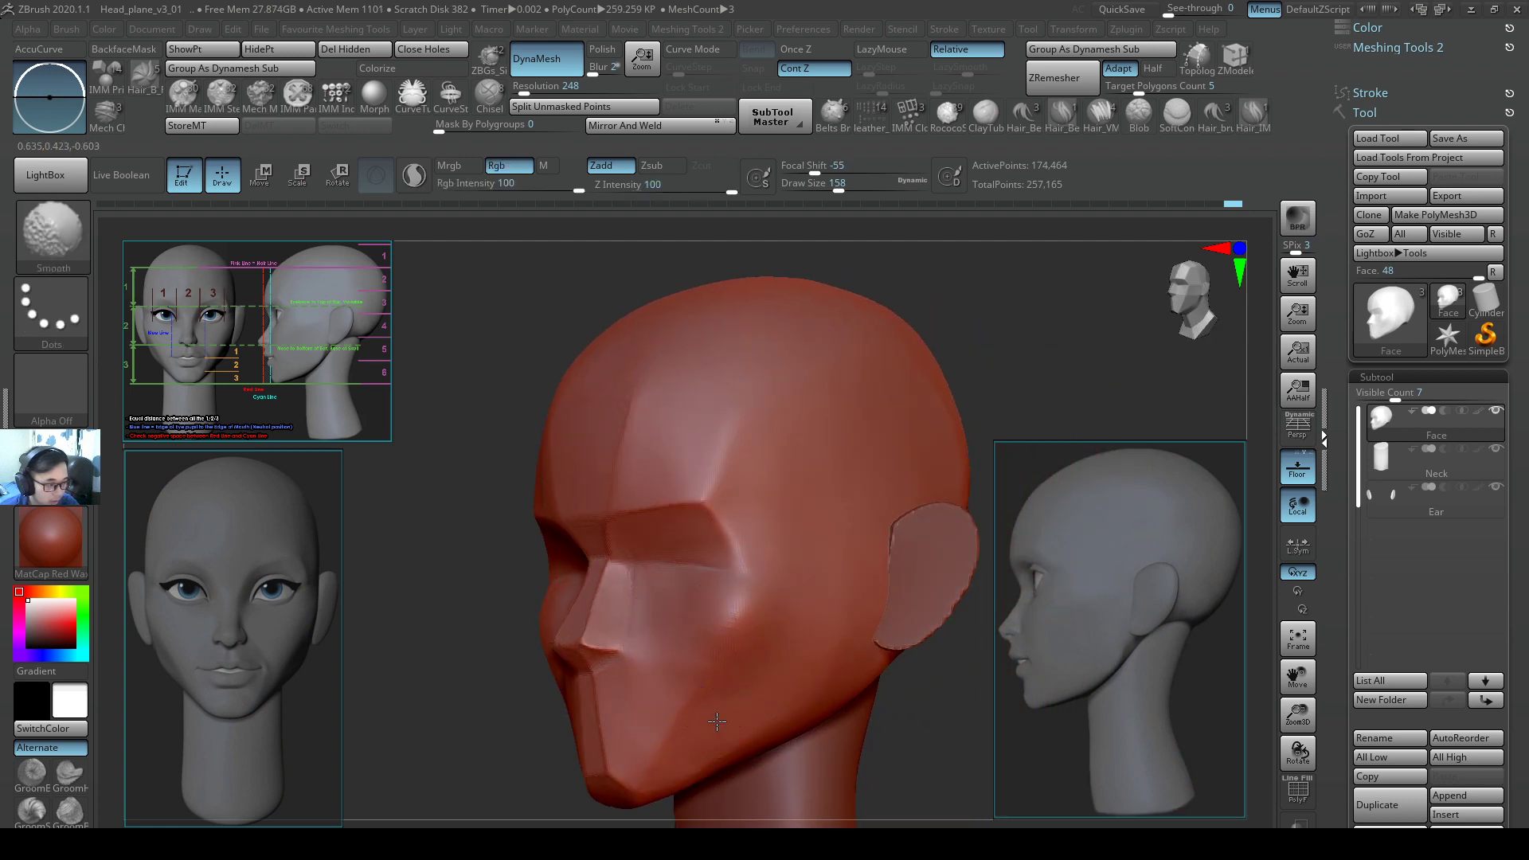
shift+drag(750, 641, 751, 612)
mouse_move(788, 576)
right_down()
mouse_move(851, 573)
mouse_move(824, 618)
mouse_move(765, 629)
right_up()
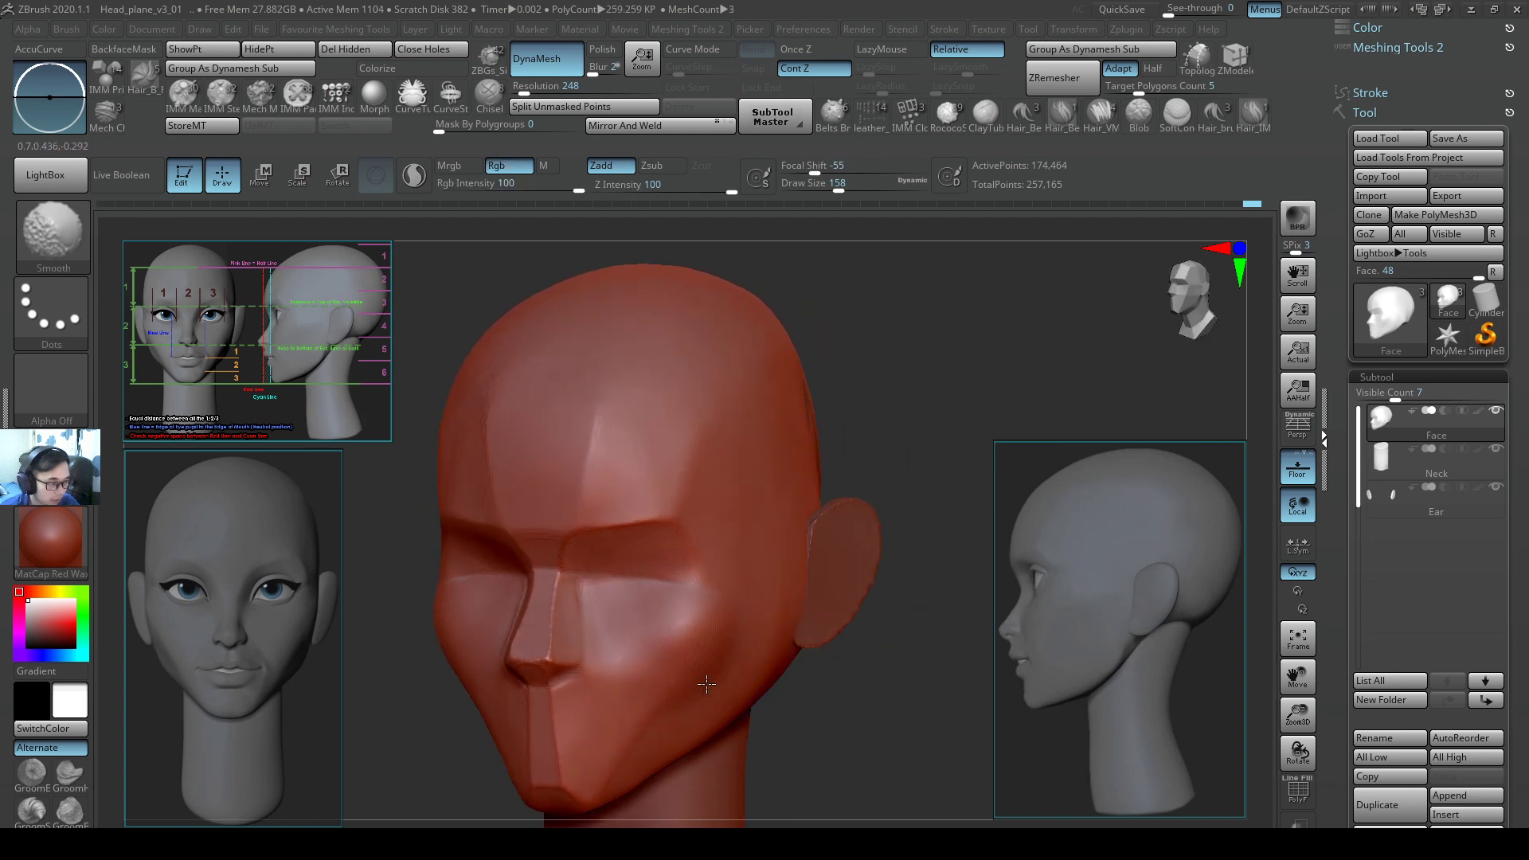
shift+drag(694, 669, 627, 663)
Switch to hPolish, reduce the draw size to 112 and flatten the Face's cheek beside the nose.
key(b)
key(h)
key(p)
key(s)
drag(640, 653, 624, 683)
ctrl+right_drag(624, 682, 627, 666)
key(s)
mouse_move(627, 668)
mouse_down()
mouse_move(638, 646)
mouse_move(613, 686)
mouse_up()
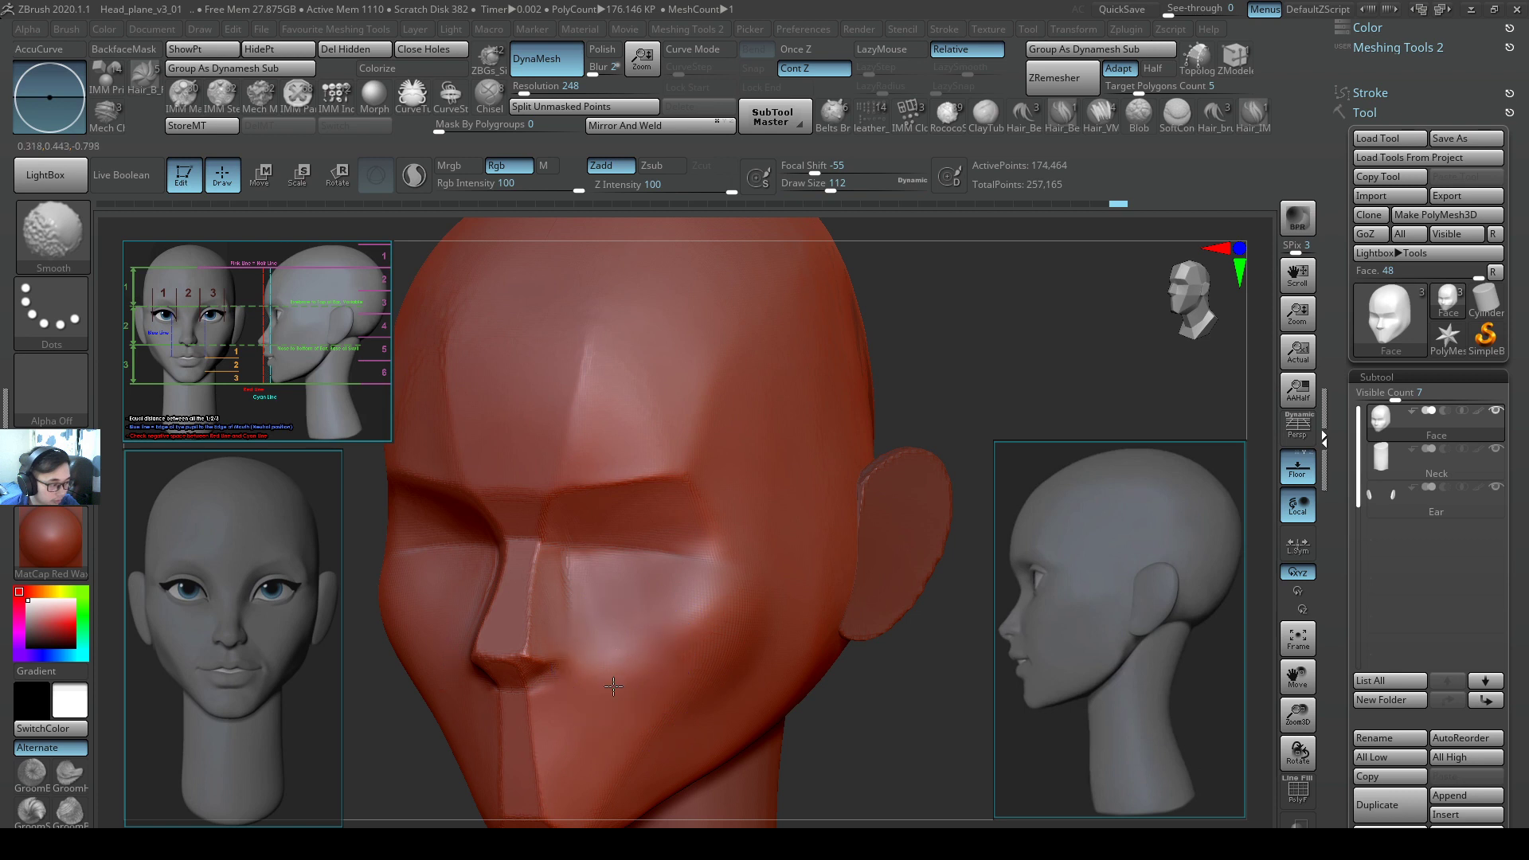
Raise the draw size to 182 and smooth the side of the Face between the cheekbone, temple and ear.
right_drag(745, 662, 697, 655)
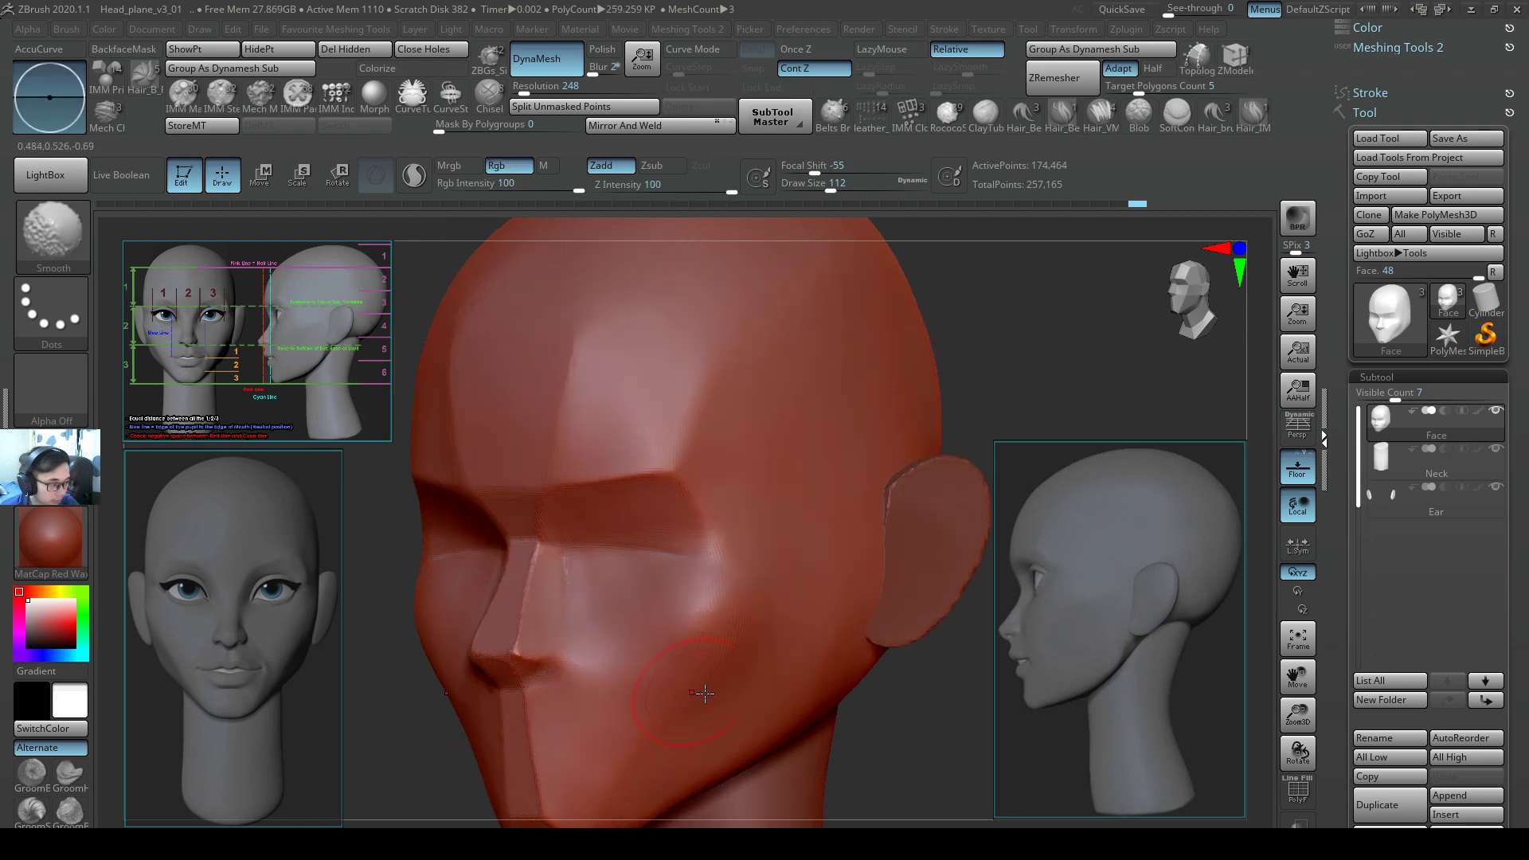
right_drag(776, 694, 739, 690)
mouse_move(809, 573)
ctrl+right_down()
mouse_move(820, 484)
mouse_move(774, 518)
ctrl+right_up()
key(shift)
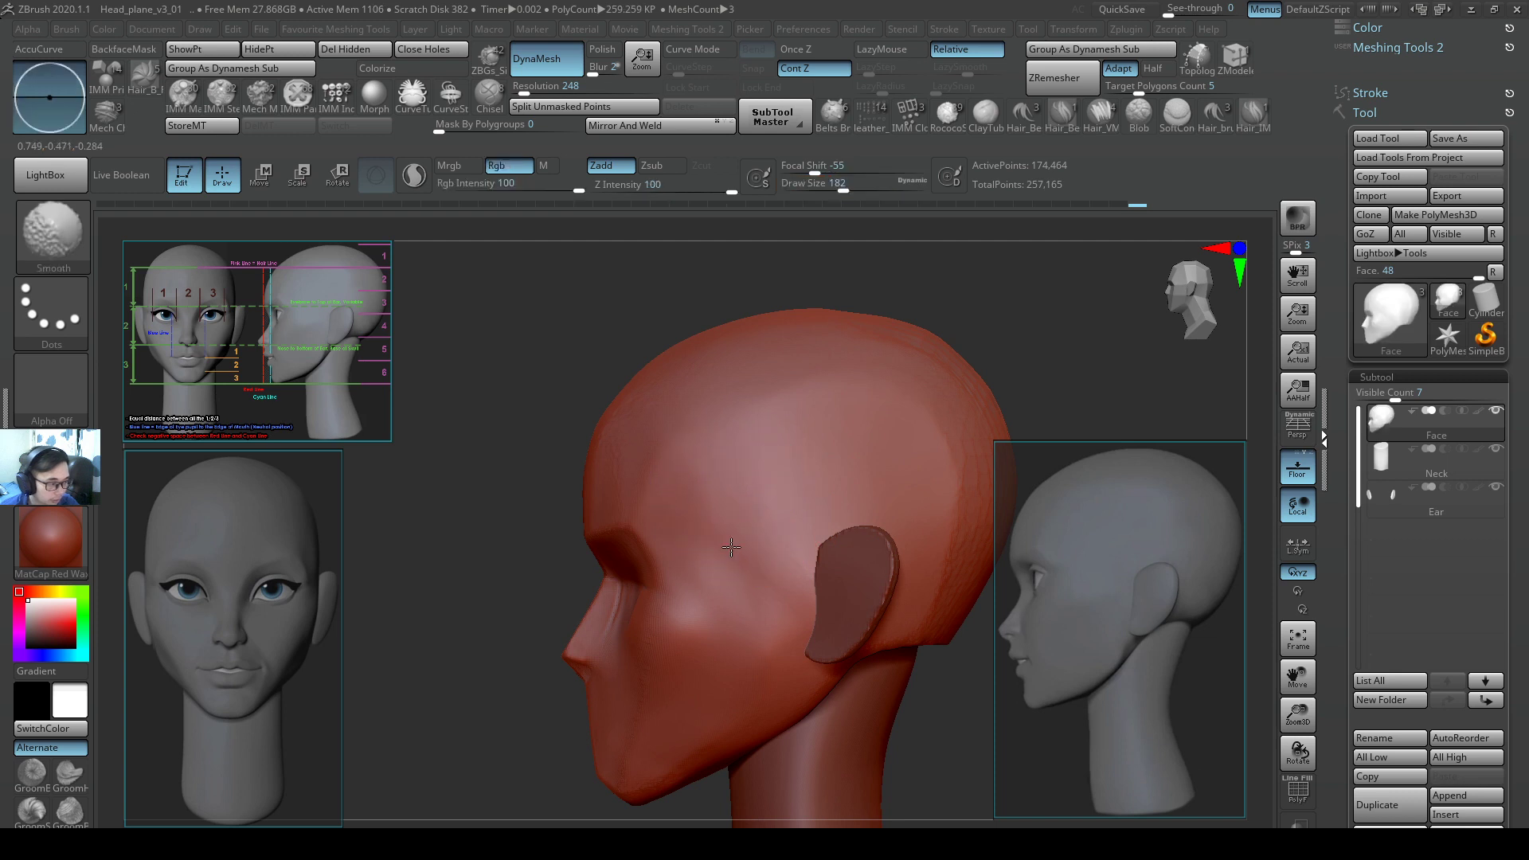
shift+drag(731, 547, 770, 487)
mouse_move(770, 487)
shift+mouse_down()
mouse_move(805, 518)
mouse_move(792, 558)
shift+mouse_up()
ctrl+right_drag(820, 561, 875, 580)
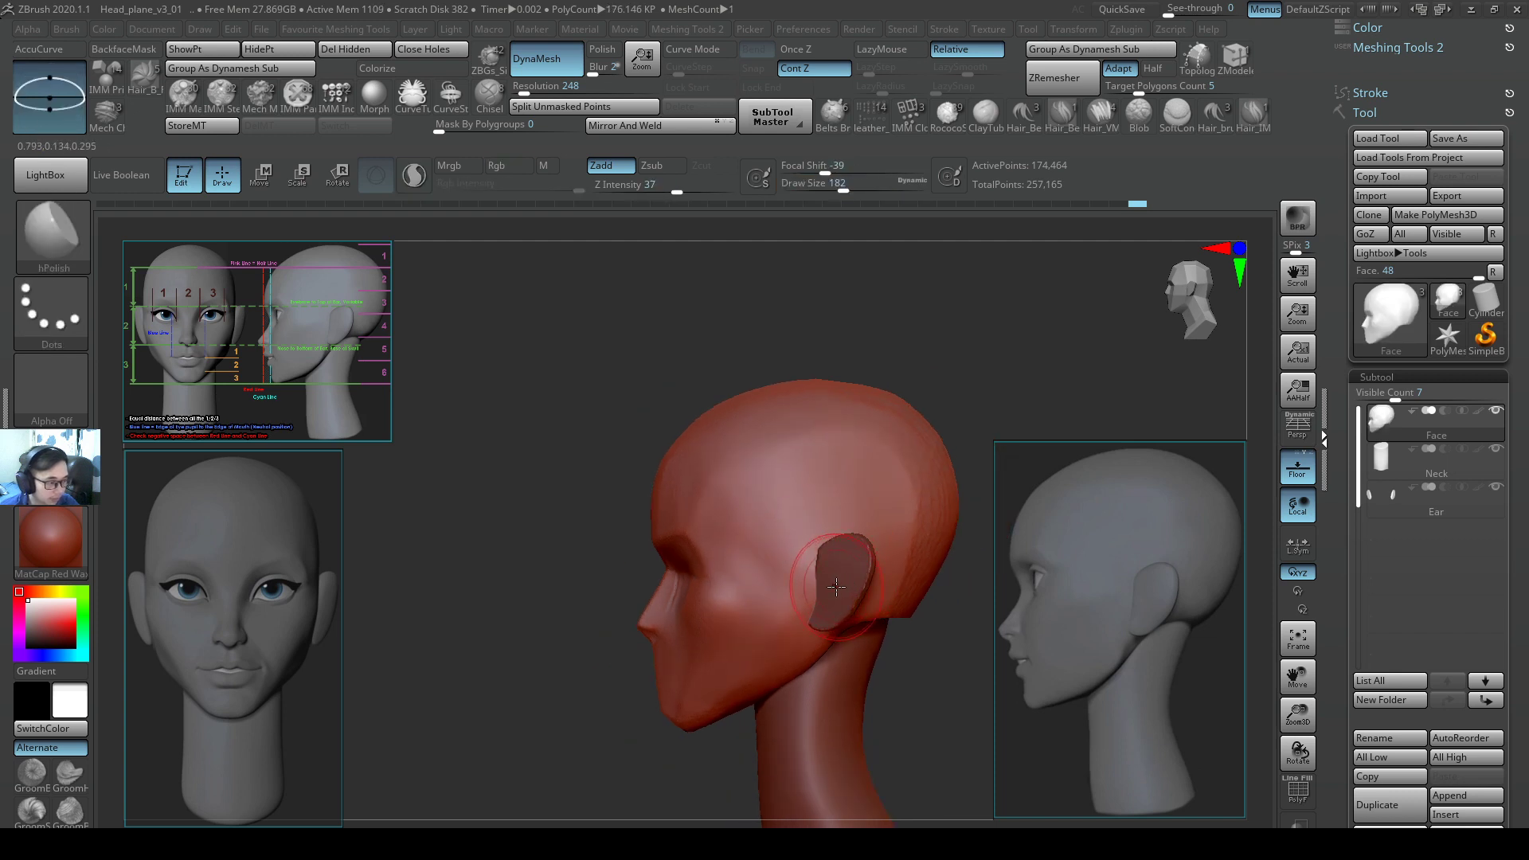
Compare the Face with the front and side references in the stored views and examine its overall form in profile.
key(1)
key(2)
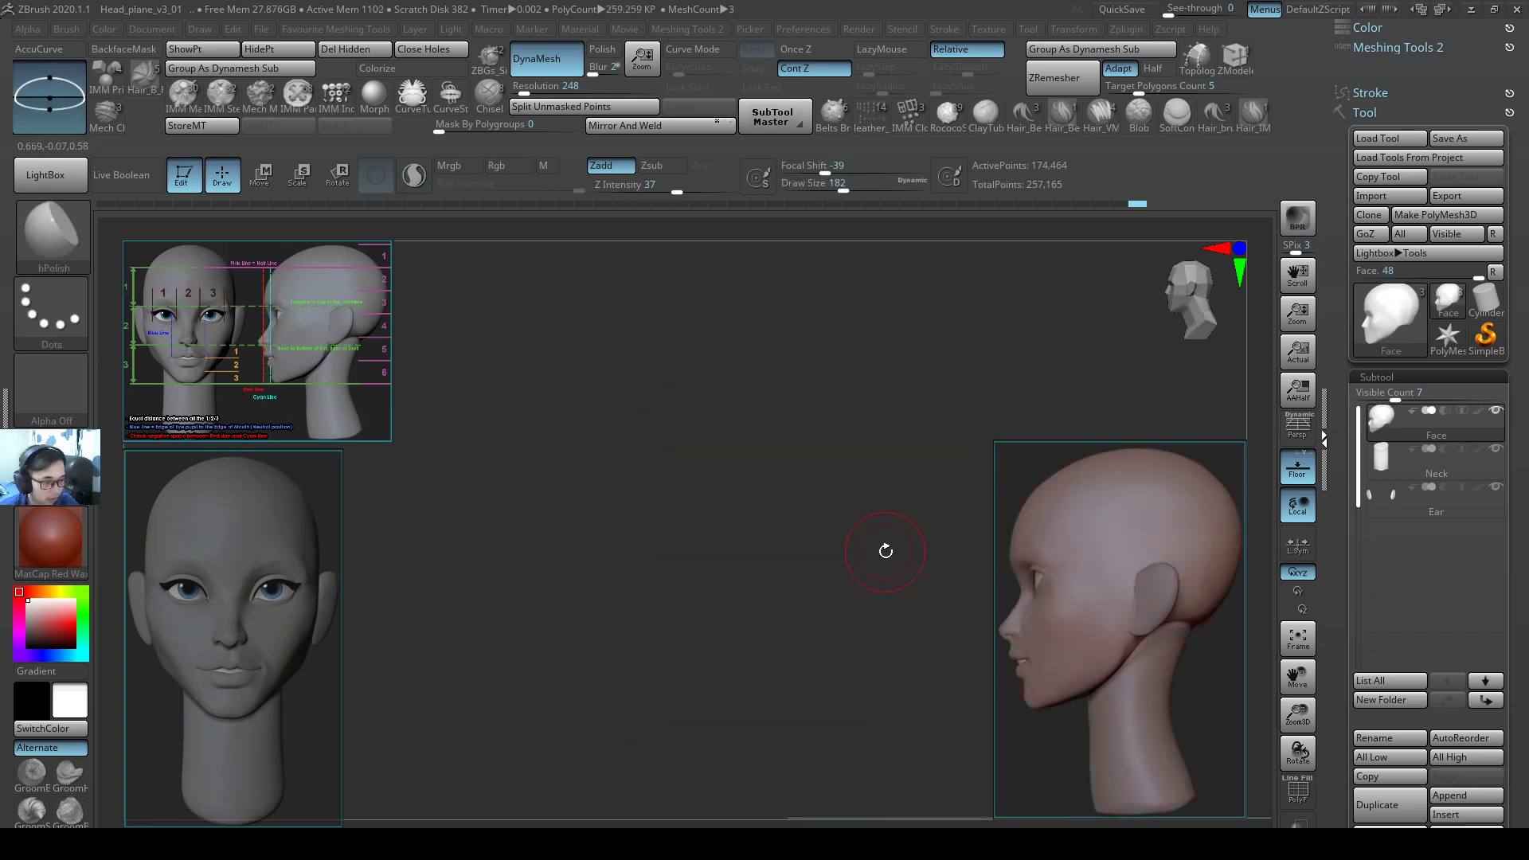
key(1)
alt+right_drag(769, 539, 979, 539)
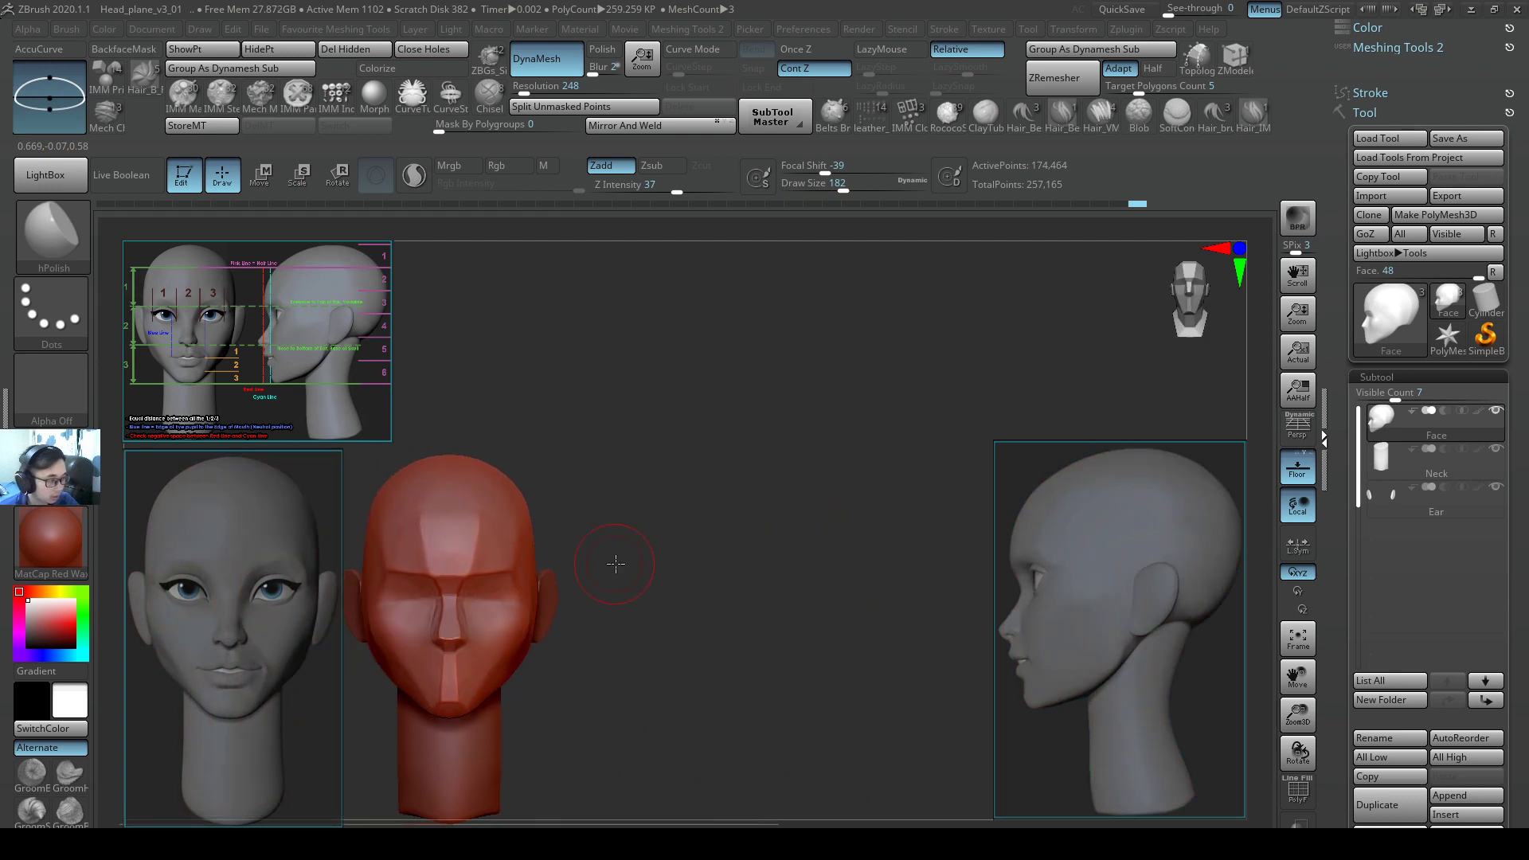
alt+right_drag(614, 567, 852, 521)
ctrl+right_drag(852, 521, 915, 557)
right_drag(916, 558, 652, 549)
ctrl+right_drag(653, 550, 646, 456)
mouse_move(739, 437)
ctrl+right_down()
mouse_move(819, 429)
mouse_move(781, 446)
mouse_move(849, 461)
mouse_move(843, 411)
ctrl+right_up()
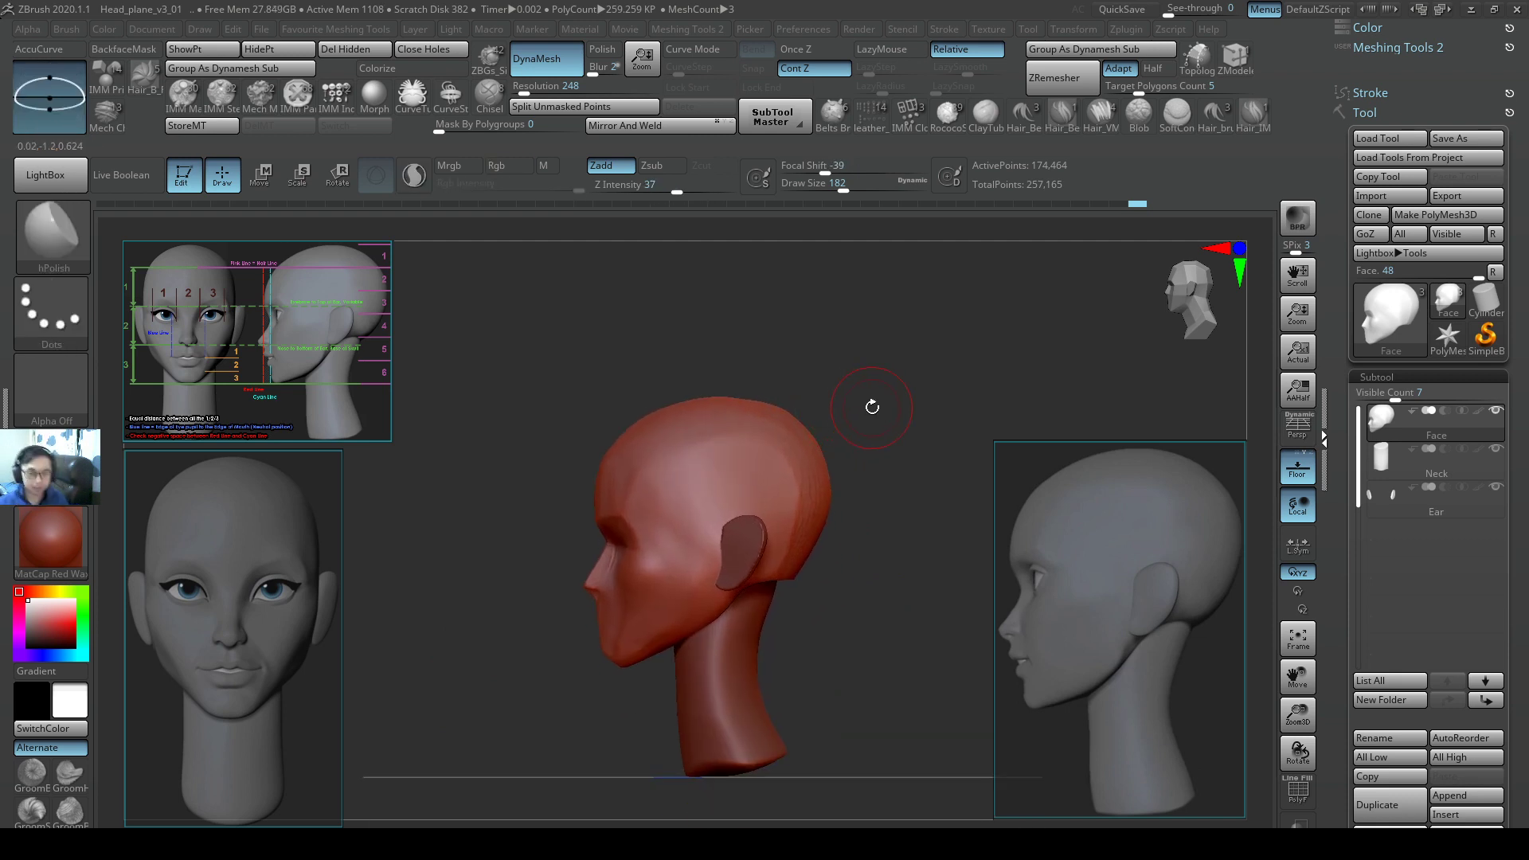
alt+right_drag(817, 490, 846, 430)
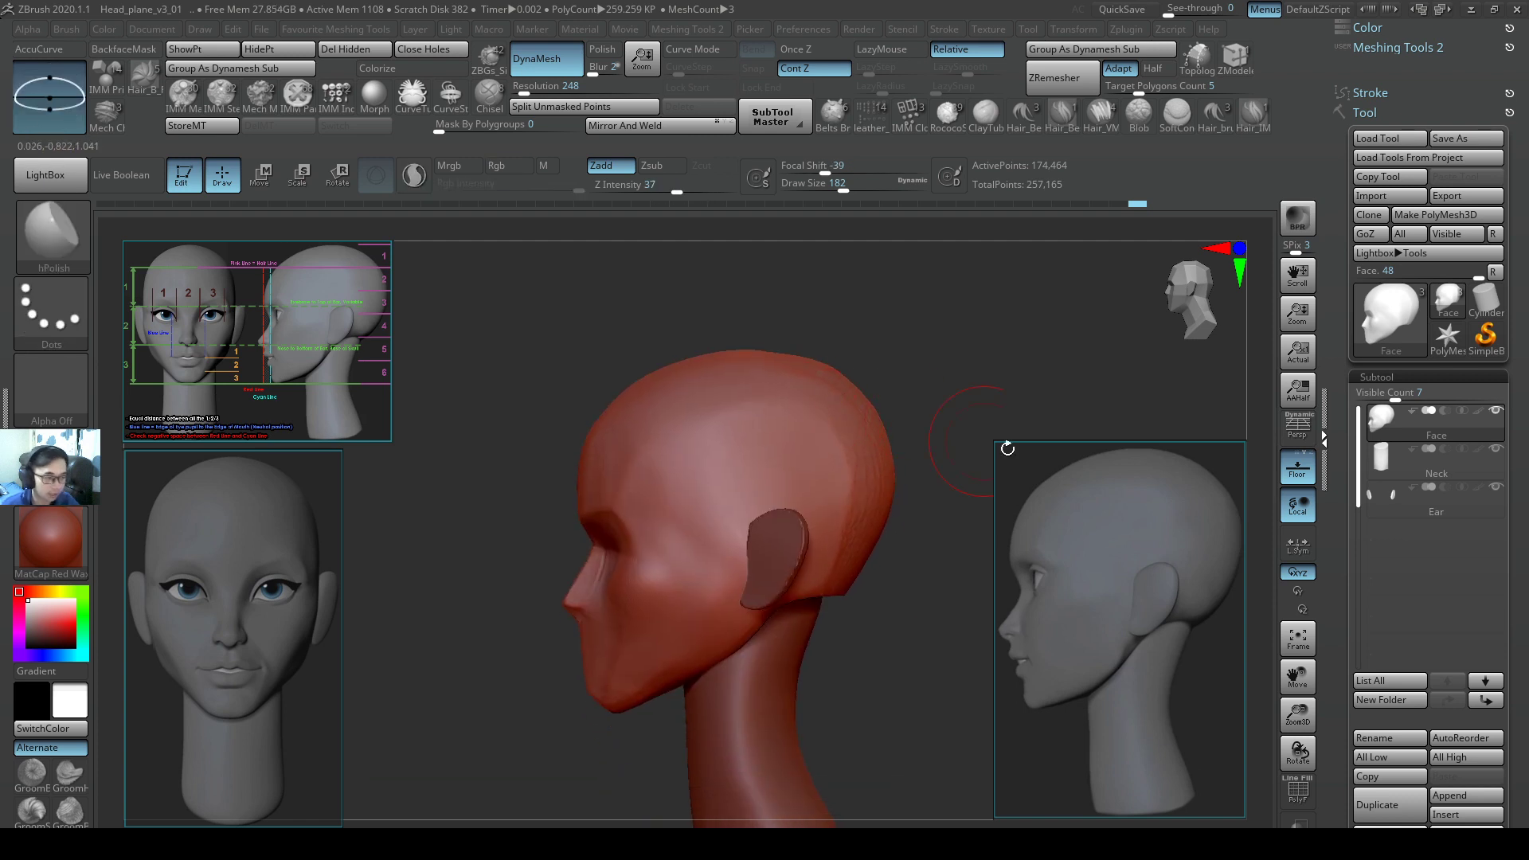